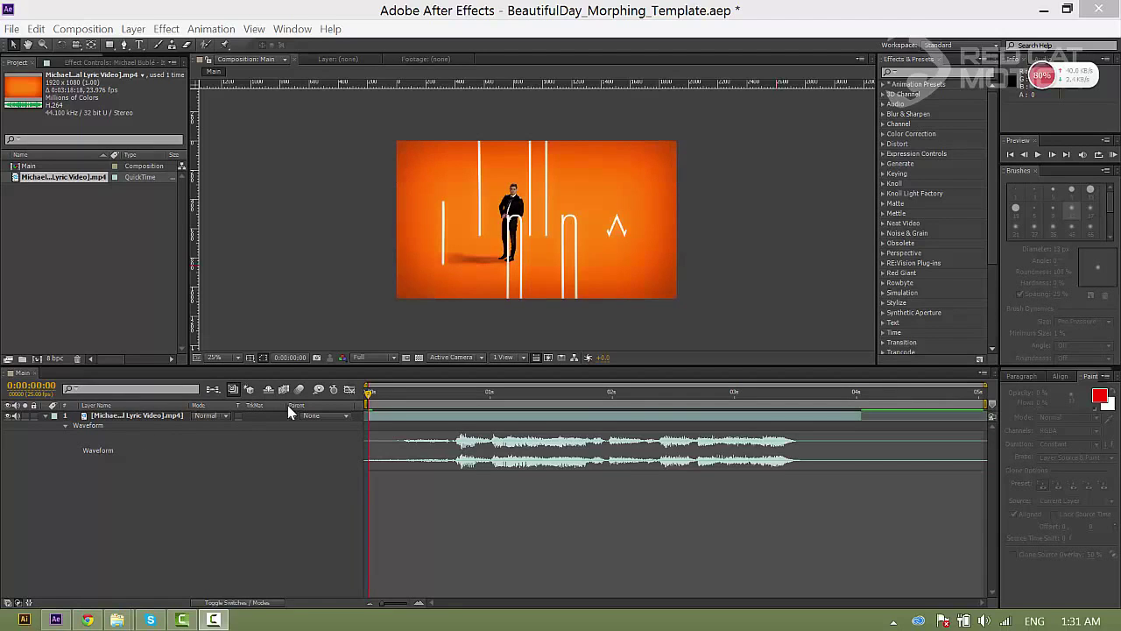
# - Scrub through the lyric video in the Main composition to study its text animation against the audio waveform up to 0:00:03:15
pyautogui.moveTo(406, 396); pyautogui.dragTo(803, 436)
pyautogui.click(403, 427)
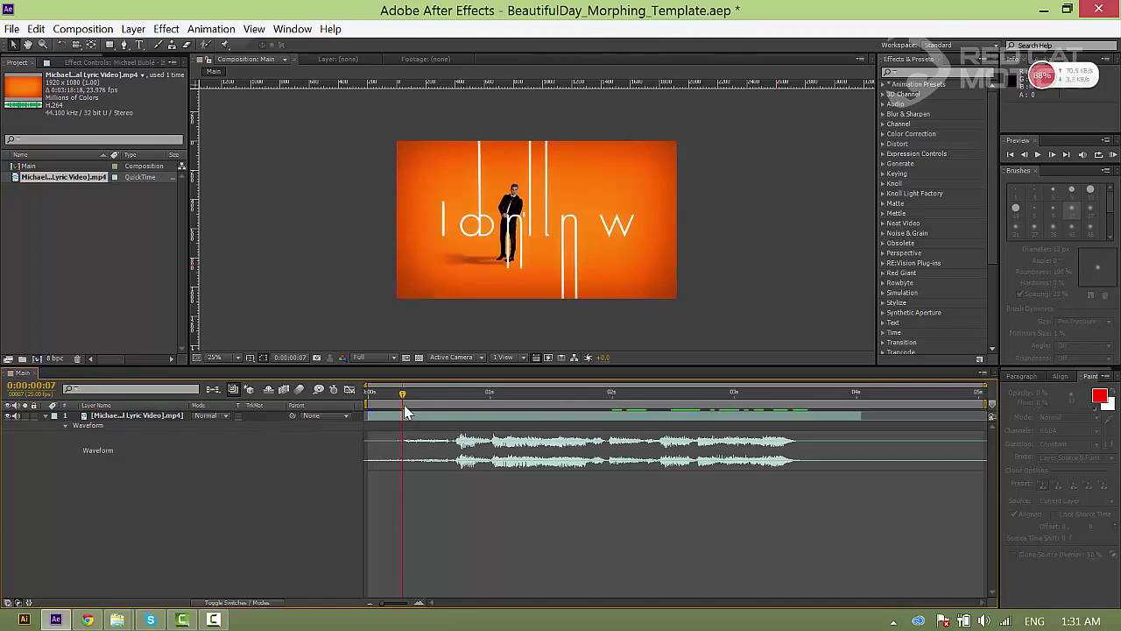
pyautogui.moveTo(402, 401); pyautogui.dragTo(392, 401)
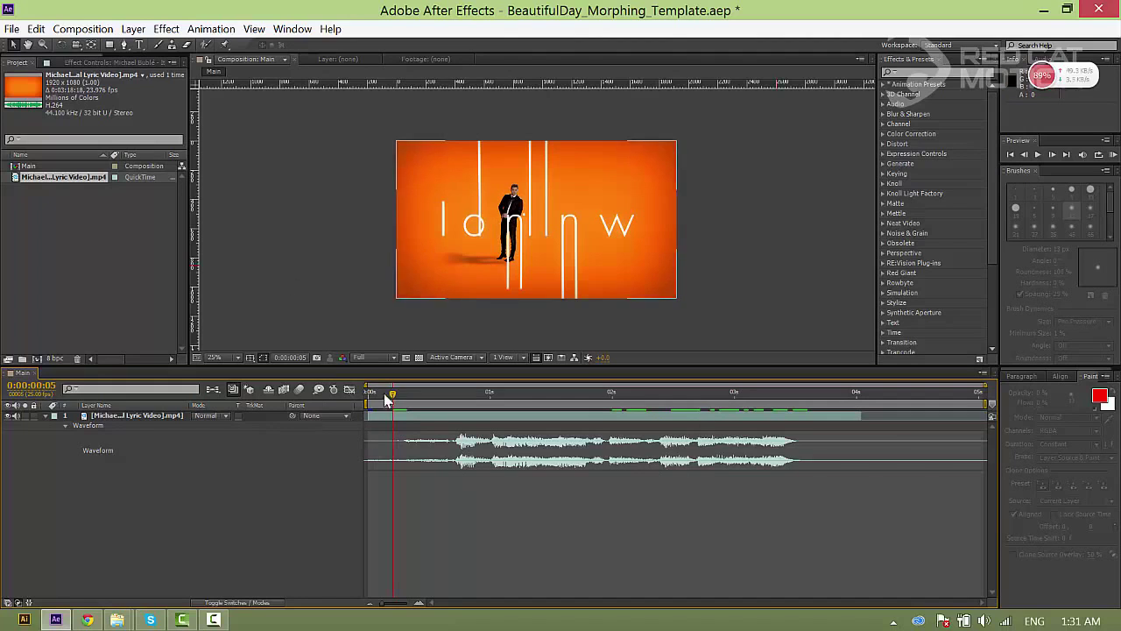
pyautogui.click(131, 417)
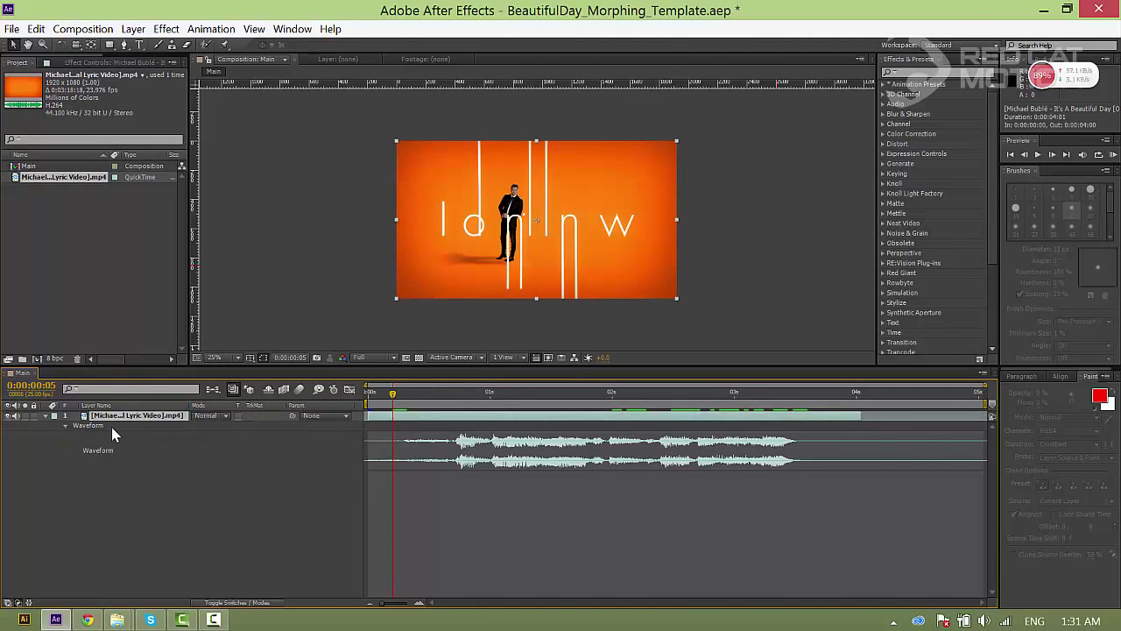
pyautogui.moveTo(394, 395); pyautogui.dragTo(412, 424)
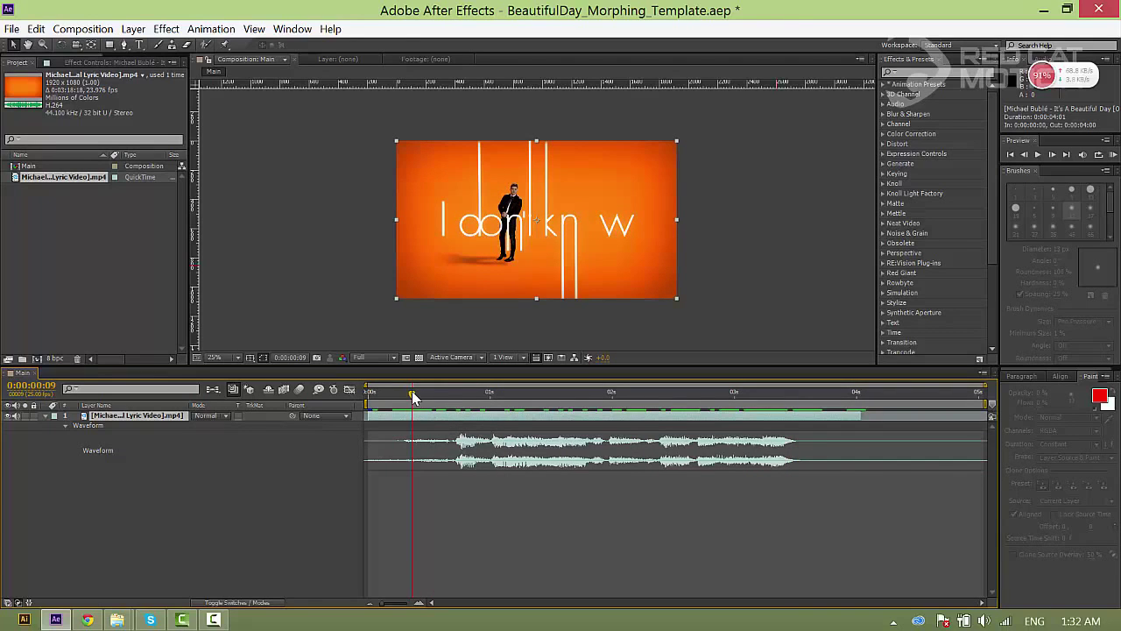
pyautogui.click(482, 397)
pyautogui.moveTo(488, 403); pyautogui.dragTo(812, 425)
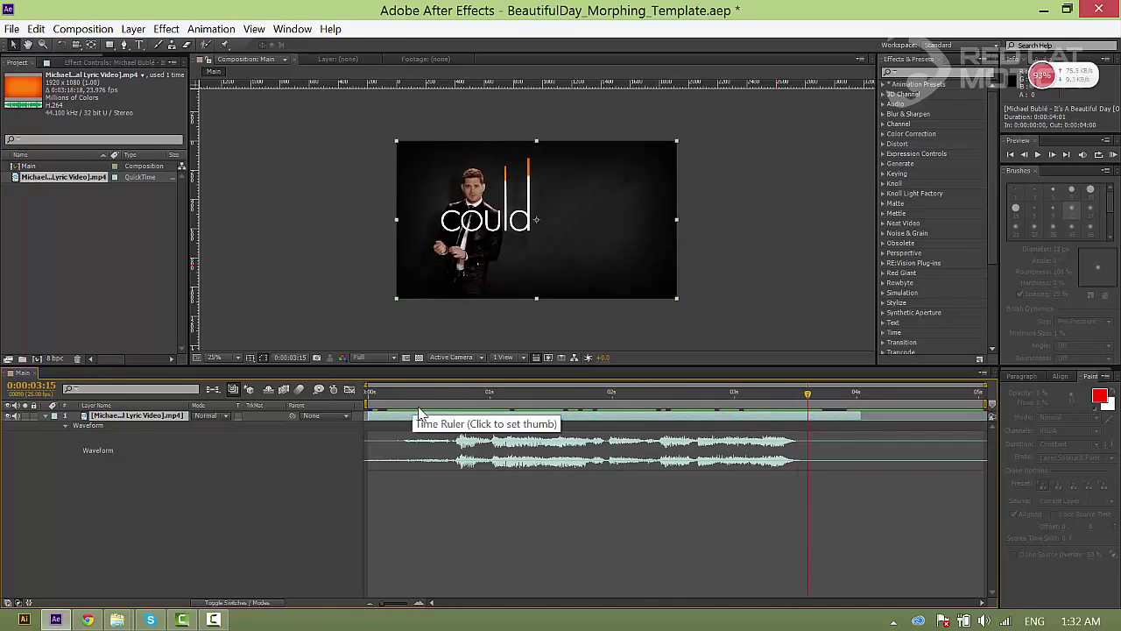
# - Switch to the BeautifulDay_Morphing folder in File Explorer, look over the Illustrator and template project files, and return to After Effects
pyautogui.moveTo(116, 619)
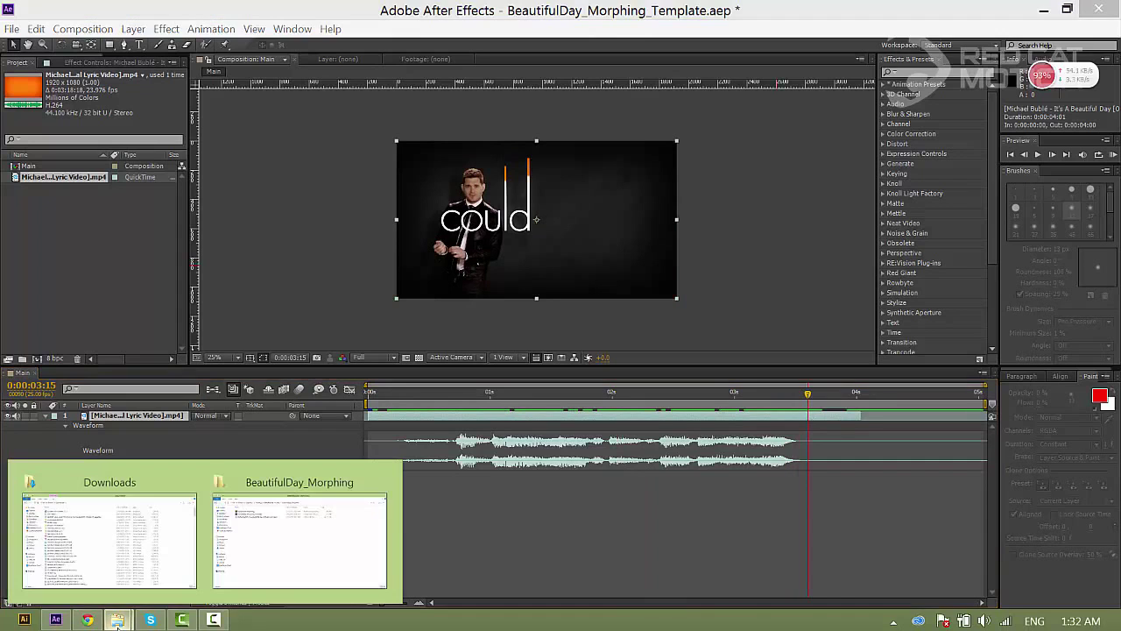
pyautogui.click(338, 538)
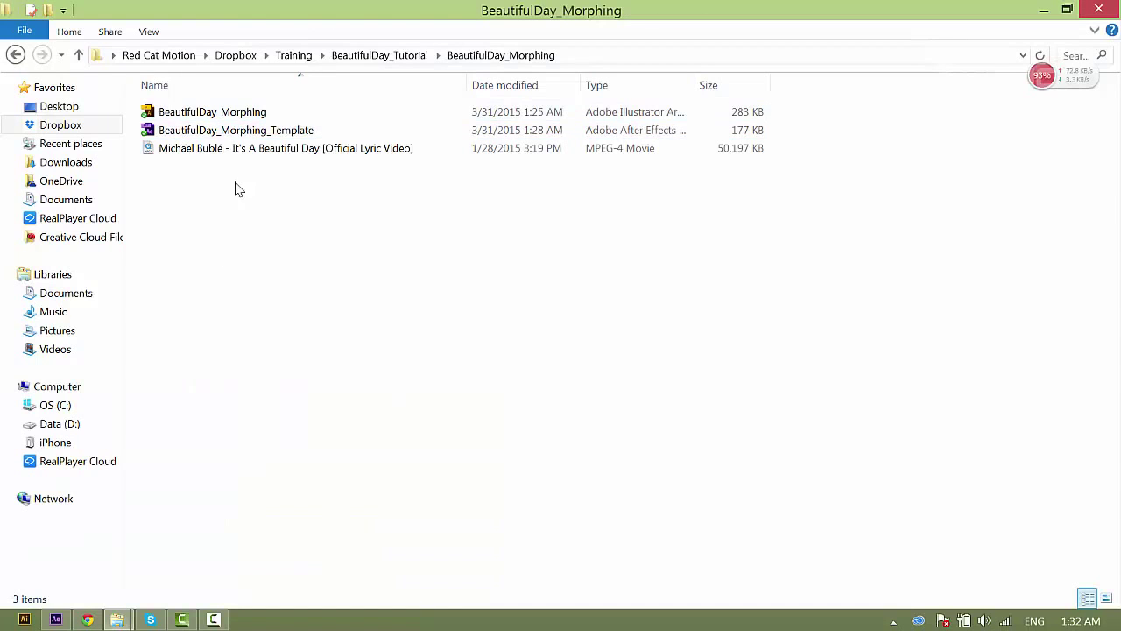
pyautogui.click(208, 113)
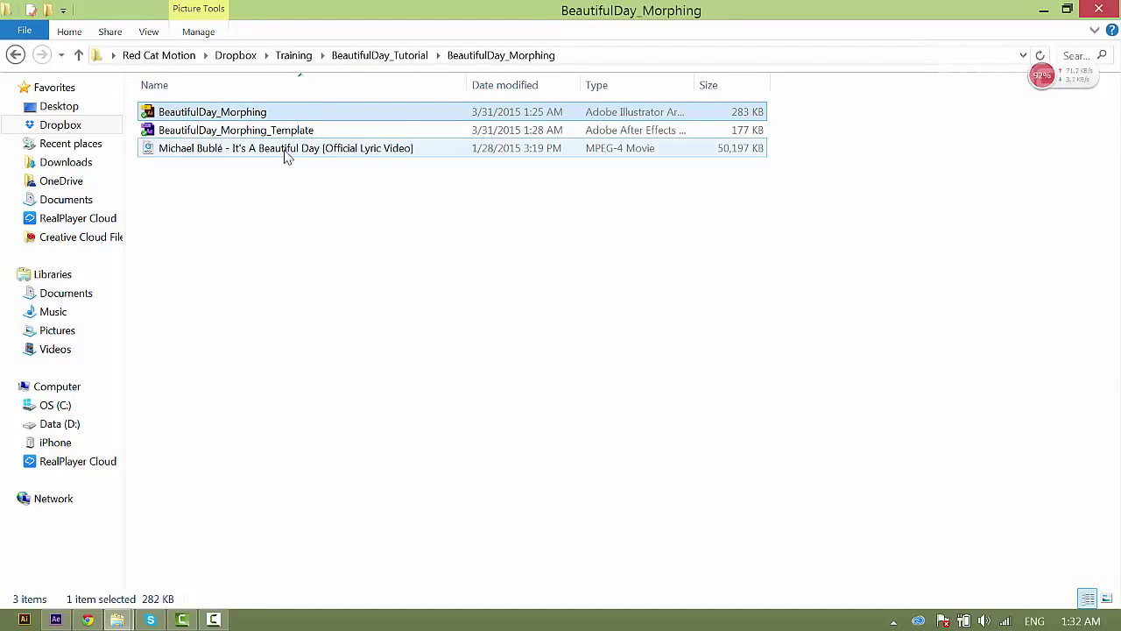
pyautogui.click(224, 134)
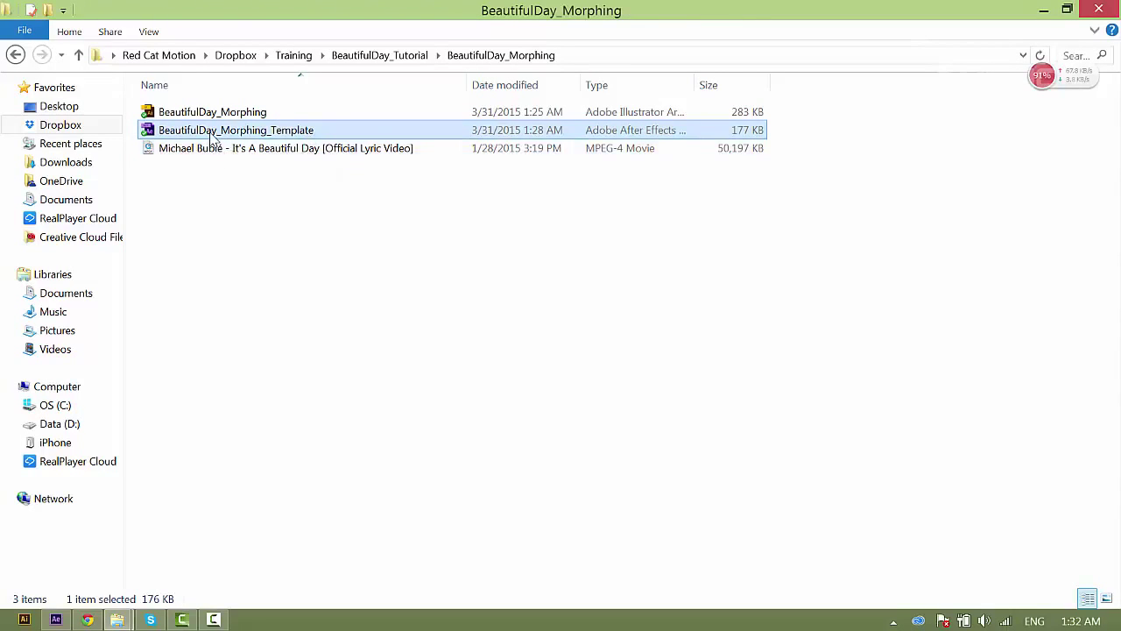
pyautogui.click(56, 621)
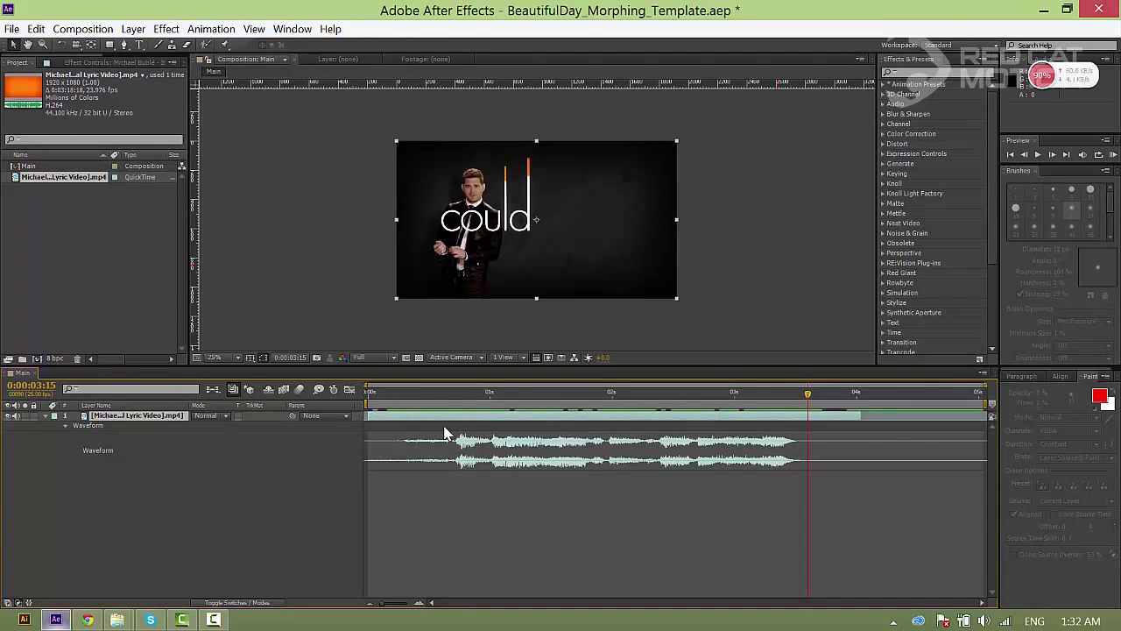
# - Reveal the Audio Levels keyframes of the lyric video layer and open the composition's settings
pyautogui.press('l')
pyautogui.press('l')
pyautogui.press('l')
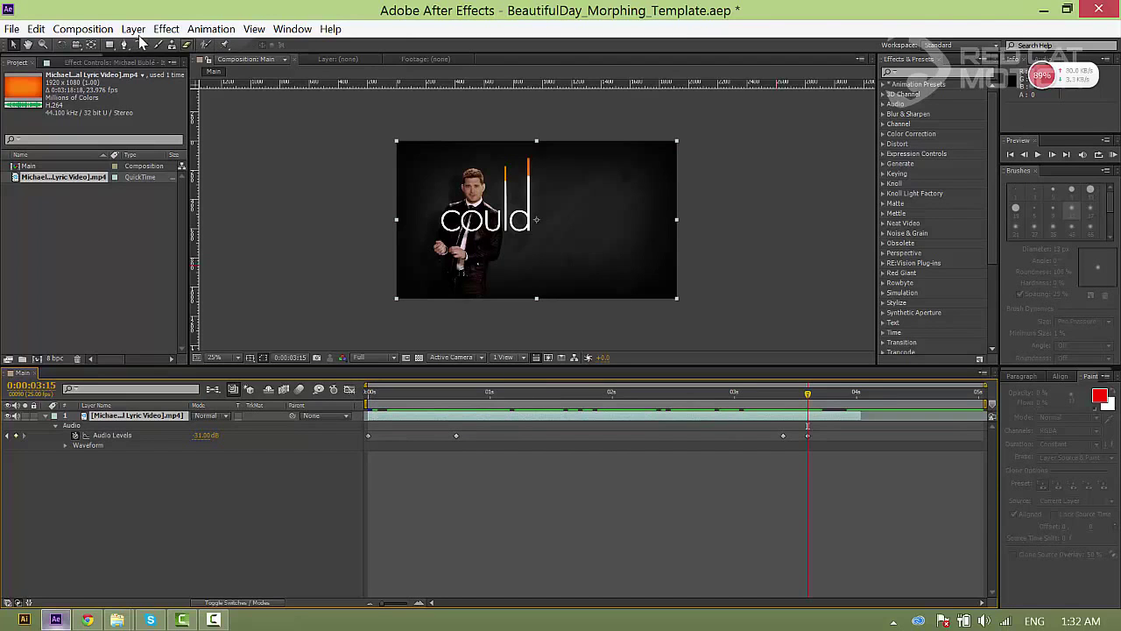
pyautogui.click(82, 29)
pyautogui.click(106, 71)
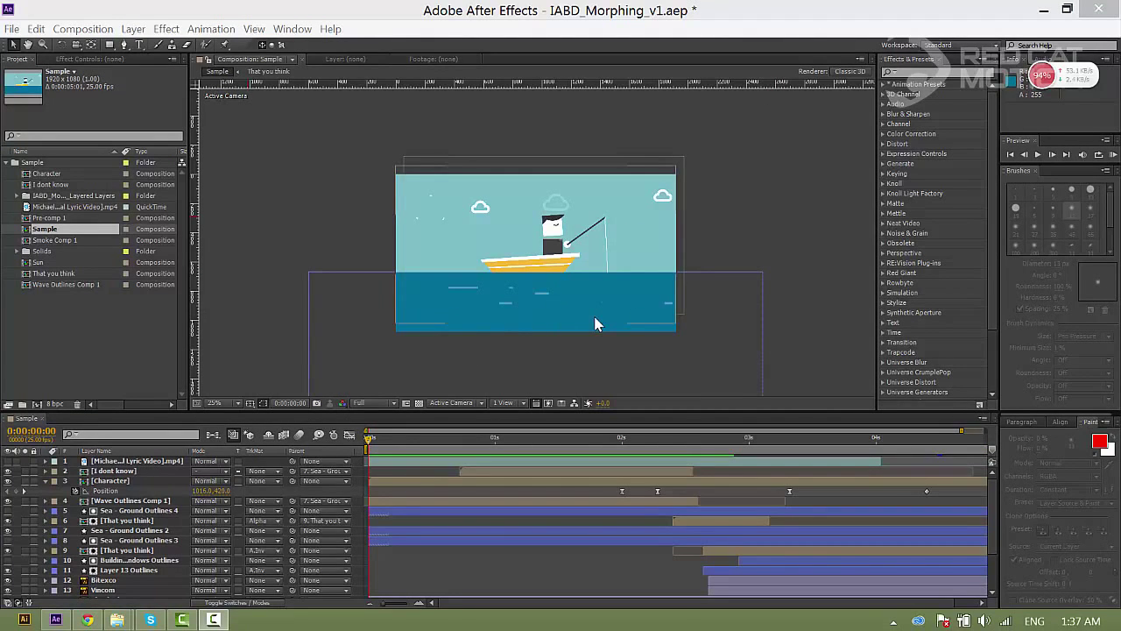
# - Enlarge the Sample composition's preview to 50% and set its preview resolution to Third
pyautogui.click(694, 272)
pyautogui.scroll(2, 631, 303)
pyautogui.press('space')
pyautogui.moveTo(546, 296); pyautogui.dragTo(522, 276)
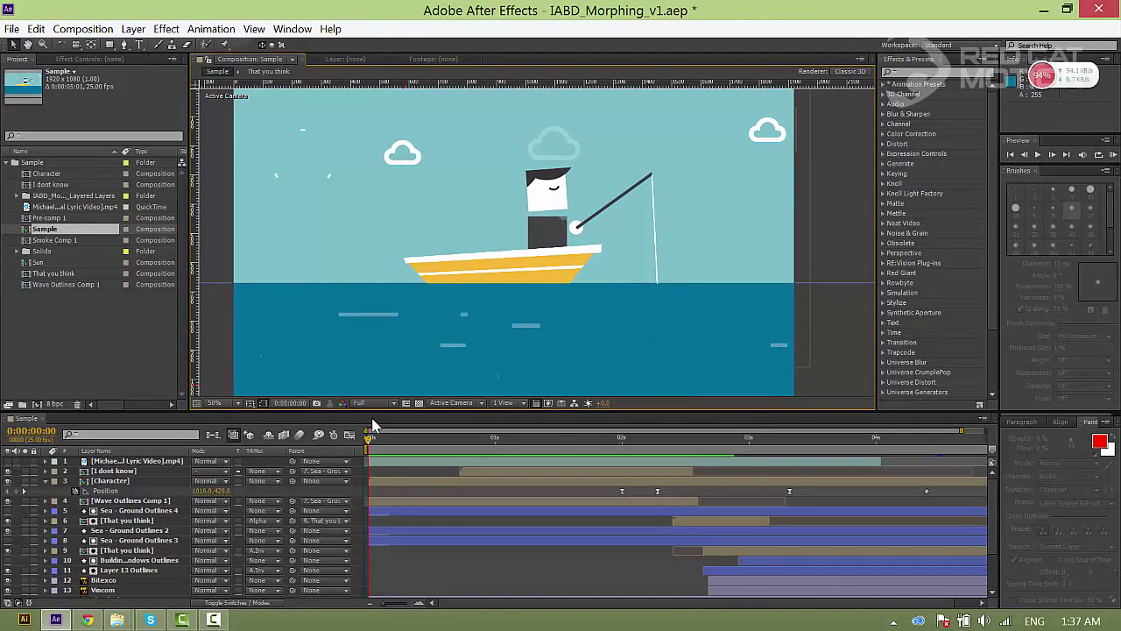
pyautogui.click(366, 403)
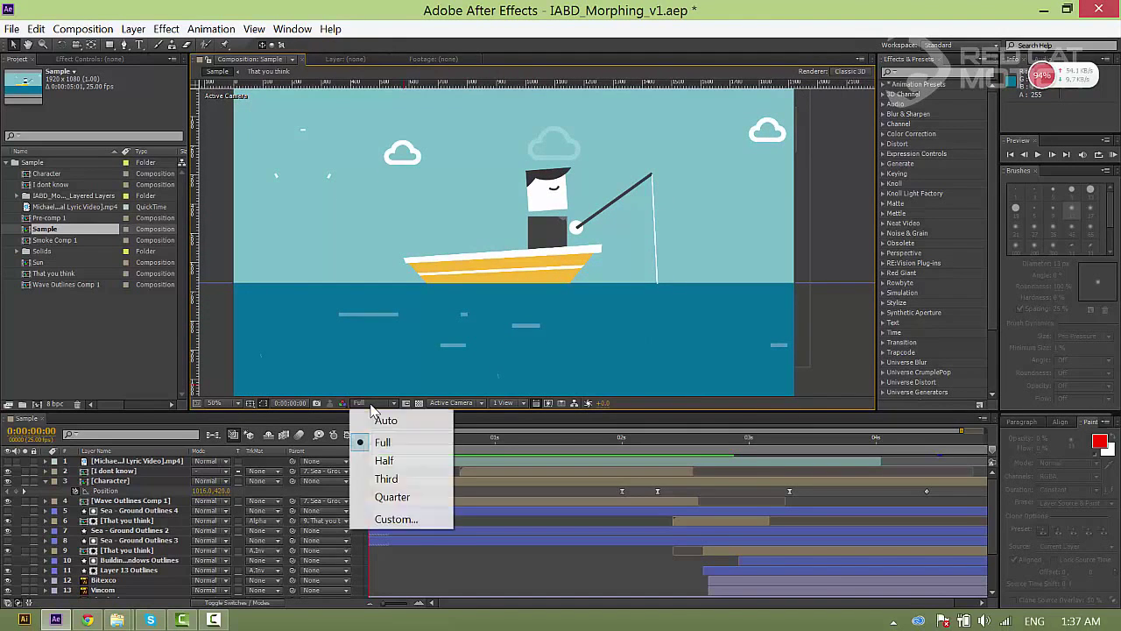
pyautogui.click(392, 478)
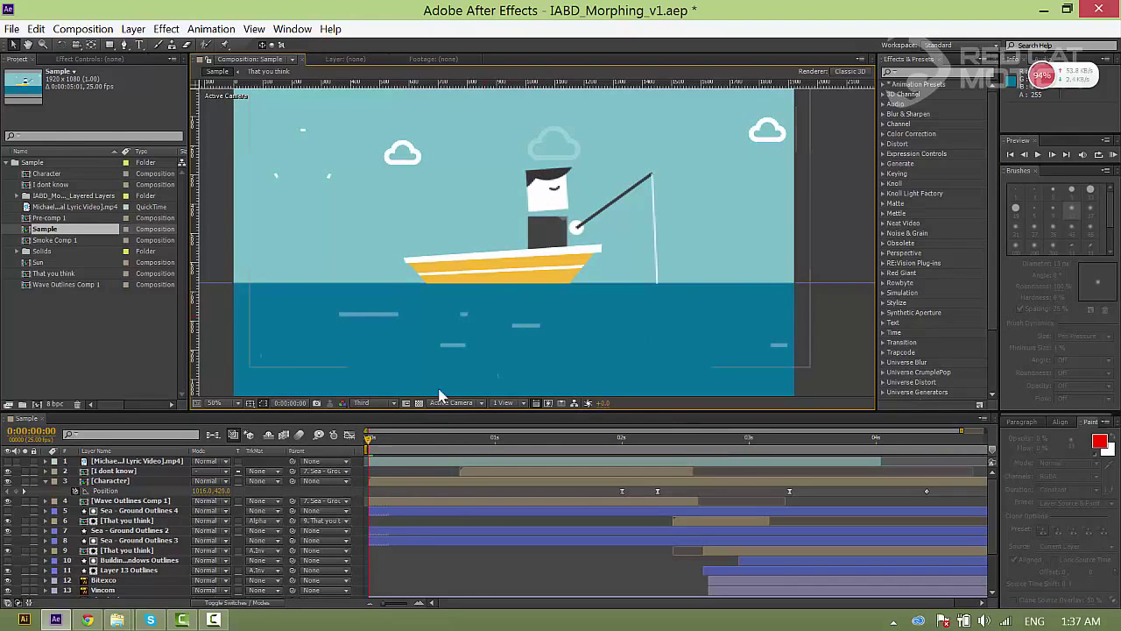
# - Scrub the Sample composition from the start to 0:00:02:00, examining the sun, hat and lyric text animation in the fishing scene
pyautogui.moveTo(373, 446)
pyautogui.mouseDown()
pyautogui.moveTo(445, 433)
pyautogui.moveTo(393, 430)
pyautogui.moveTo(461, 427)
pyautogui.mouseUp()
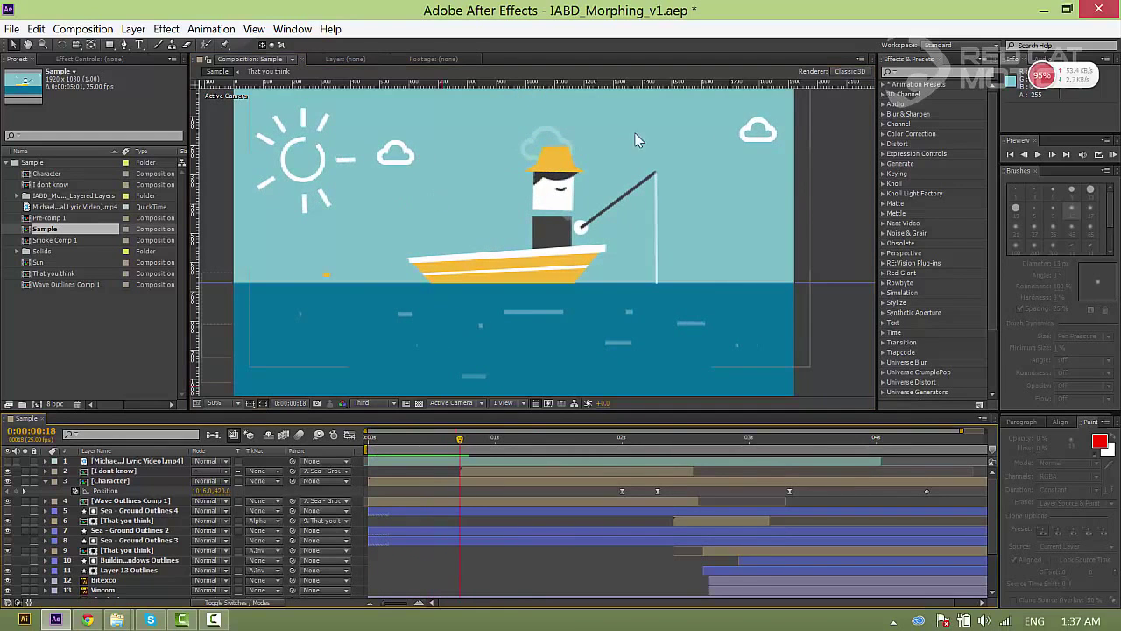
pyautogui.moveTo(453, 440)
pyautogui.mouseDown()
pyautogui.moveTo(473, 447)
pyautogui.moveTo(381, 446)
pyautogui.moveTo(511, 444)
pyautogui.mouseUp()
pyautogui.click(459, 449)
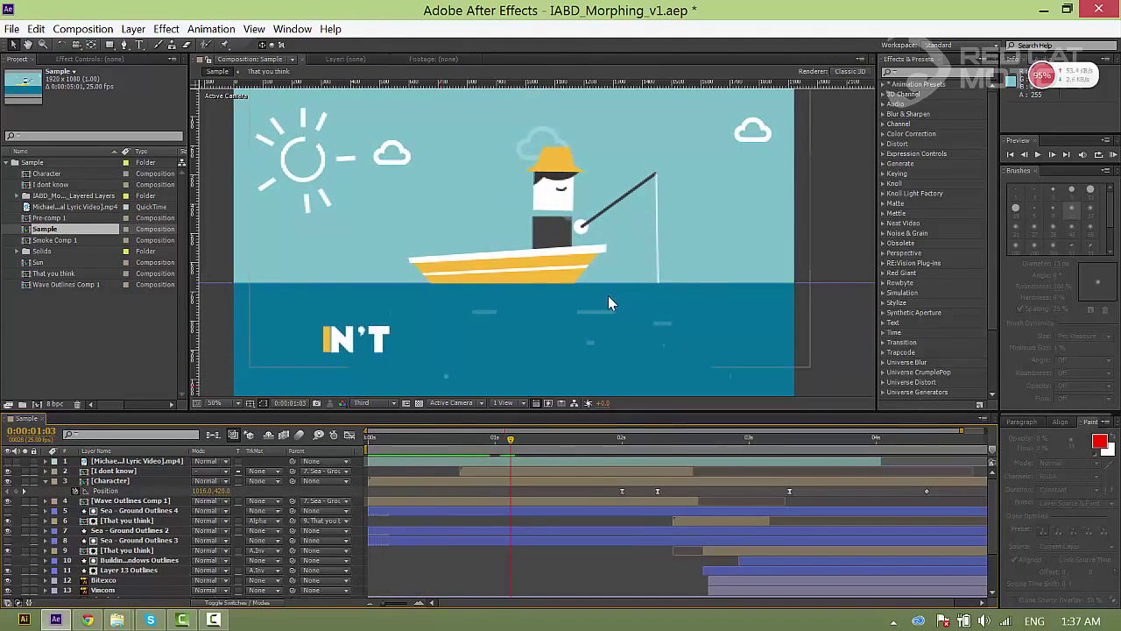
pyautogui.moveTo(552, 445); pyautogui.dragTo(409, 443)
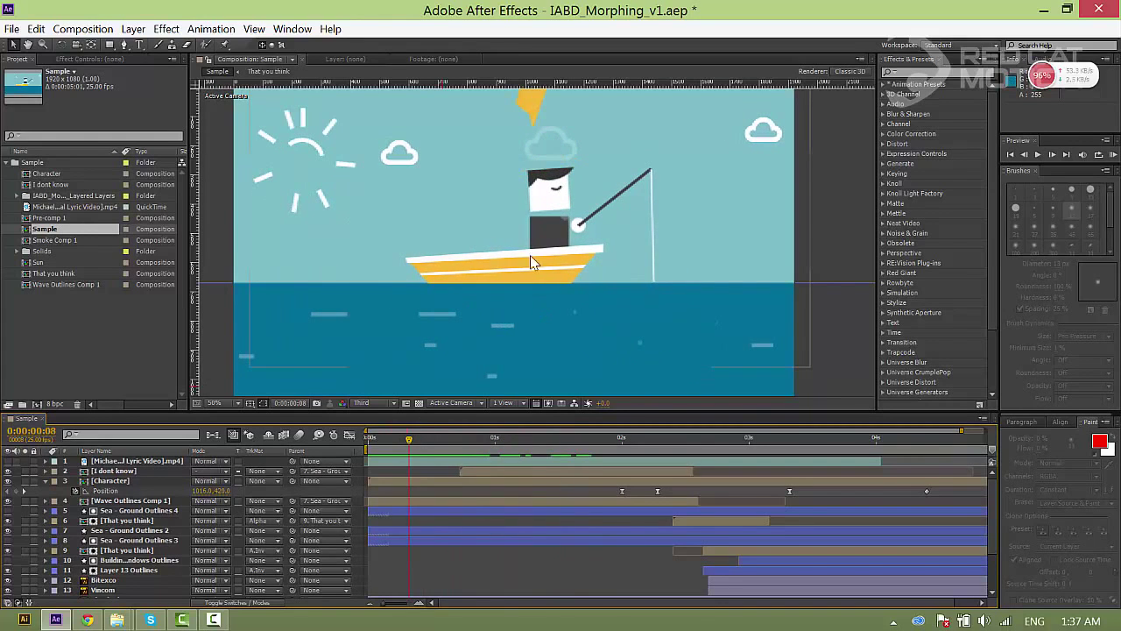
pyautogui.moveTo(408, 443); pyautogui.dragTo(428, 443)
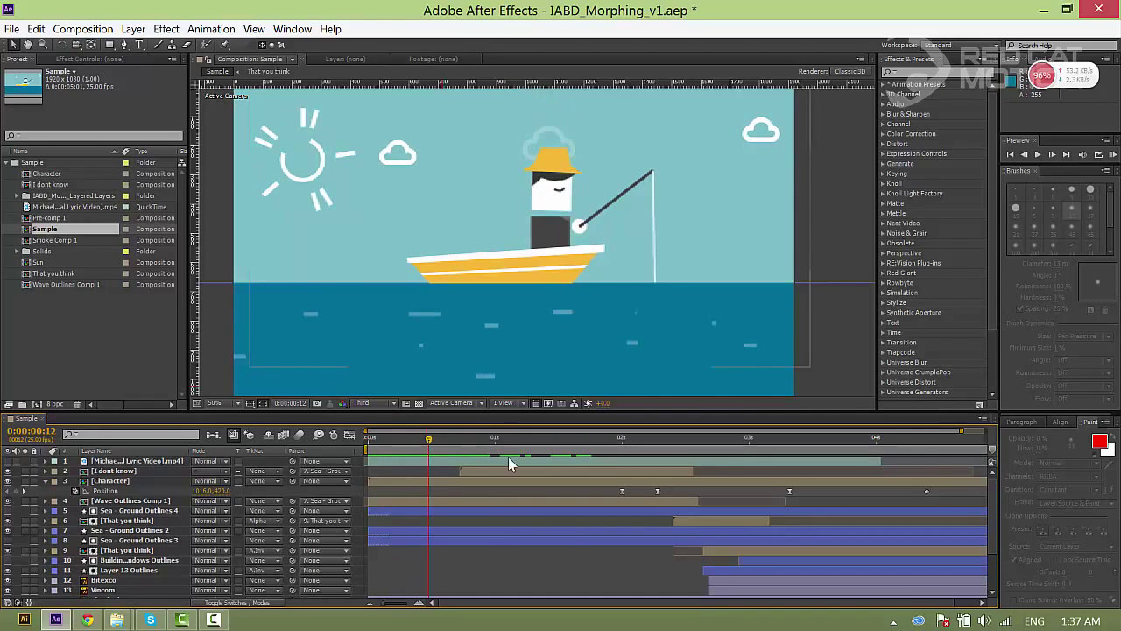
pyautogui.moveTo(428, 441); pyautogui.dragTo(471, 445)
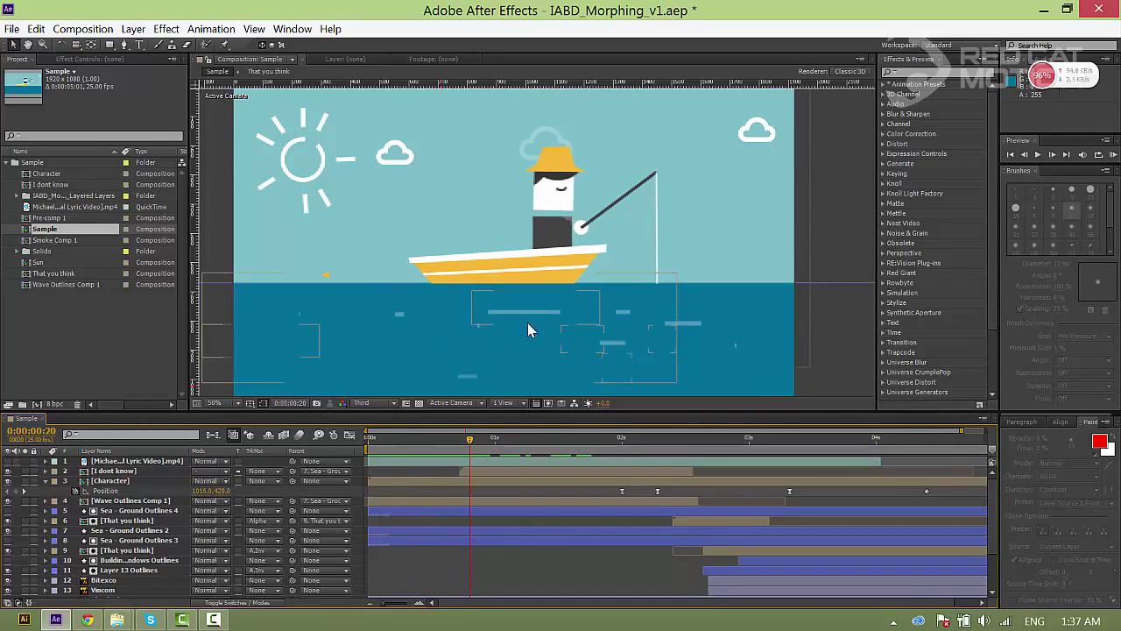
pyautogui.moveTo(480, 451); pyautogui.dragTo(622, 440)
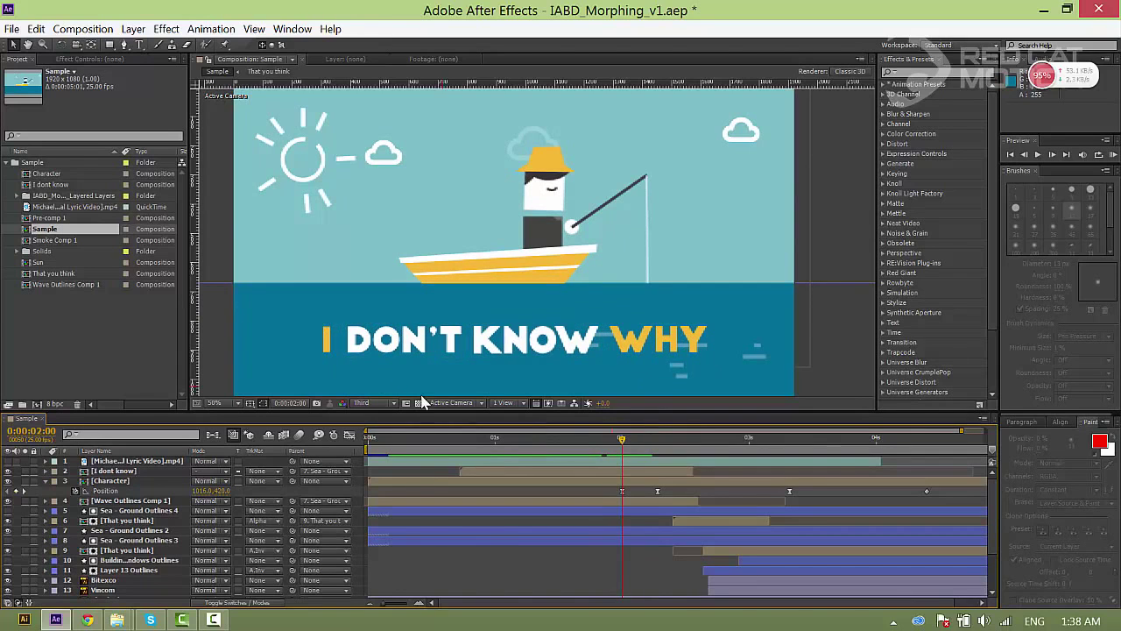
# - Scrub the Sample composition from 0:00:02:00 to about 0:00:03:10, examining how the boat morphs into the car up close
pyautogui.moveTo(624, 445); pyautogui.dragTo(675, 439)
pyautogui.moveTo(673, 442); pyautogui.dragTo(734, 444)
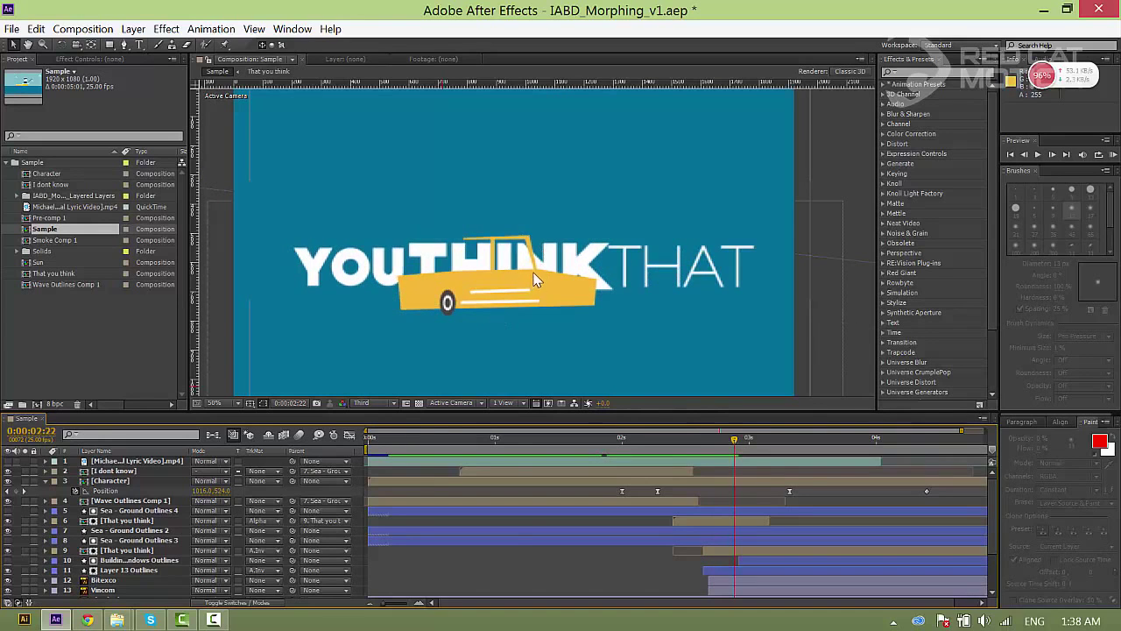
pyautogui.scroll(2, 539, 263)
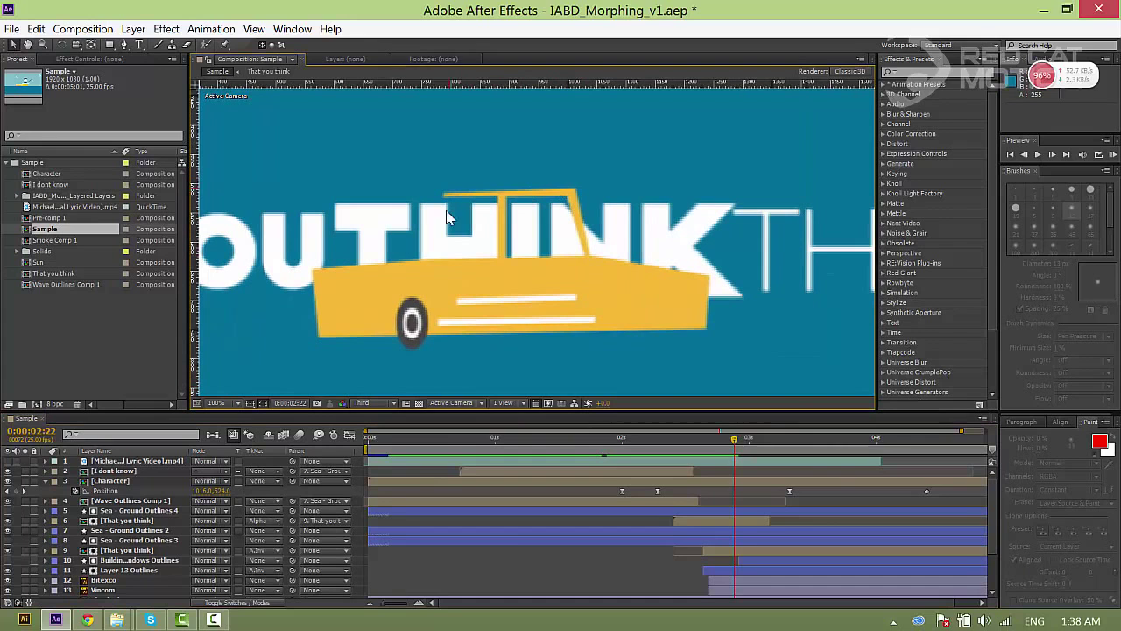
pyautogui.moveTo(734, 441); pyautogui.dragTo(804, 442)
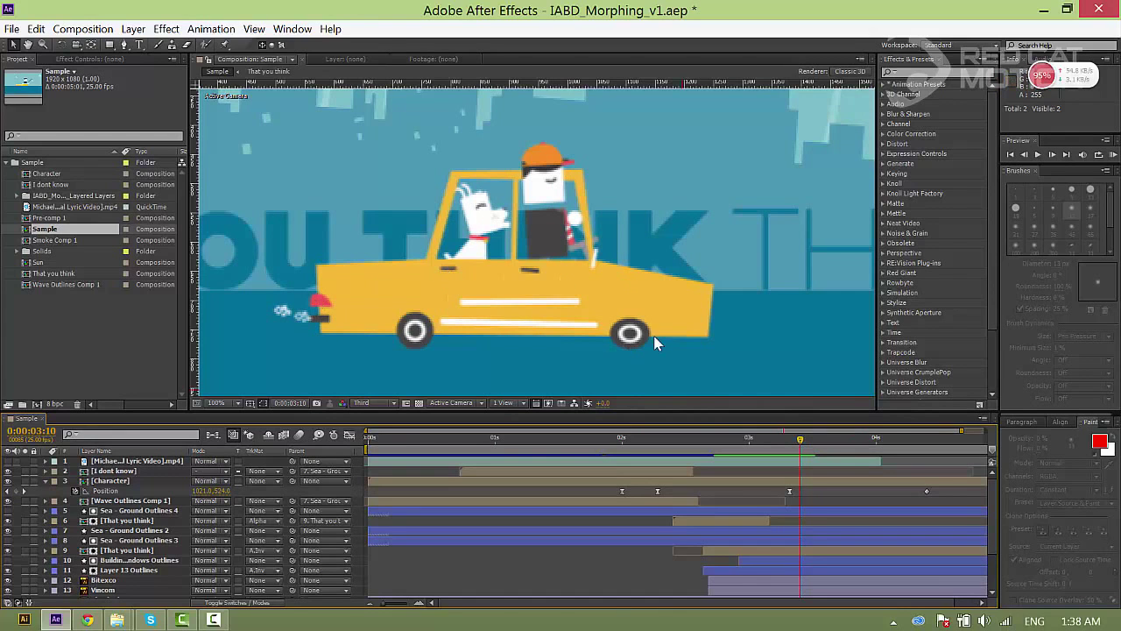
# - Scrub the city car scene to the end of the Sample composition, and review the animation again up to 0:00:04:18
pyautogui.moveTo(801, 445); pyautogui.dragTo(979, 441)
pyautogui.scroll(-1, 669, 314)
pyautogui.scroll(-1, 665, 331)
pyautogui.scroll(-1, 664, 325)
pyautogui.scroll(1, 685, 334)
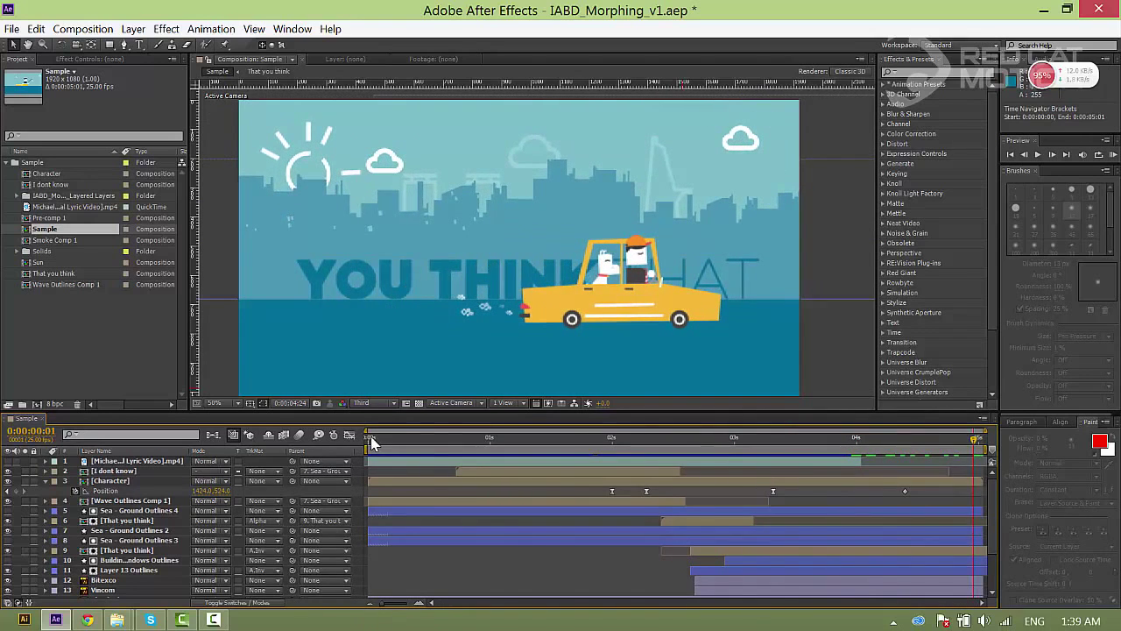
pyautogui.click(500, 438)
pyautogui.moveTo(564, 436); pyautogui.dragTo(944, 451)
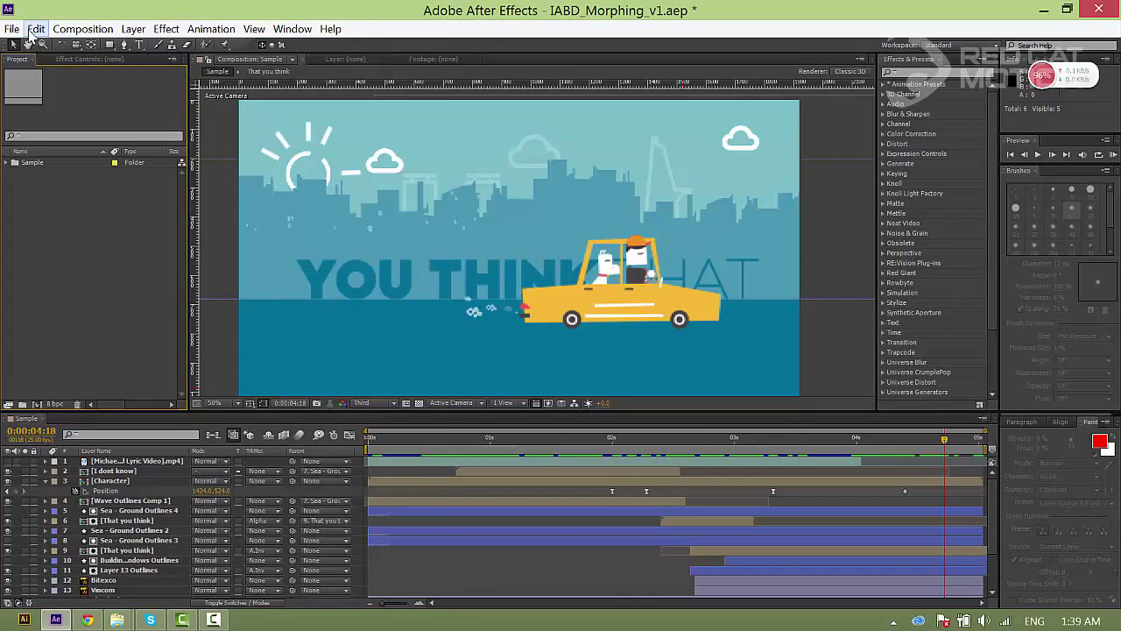
# - Import the BeautifulDay_Morphing_Layered file from the BeautifulDay_Tutorial folder as a Composition with footage dimensions set to Layer Size
pyautogui.click(12, 29)
pyautogui.moveTo(155, 233)
pyautogui.click(308, 232)
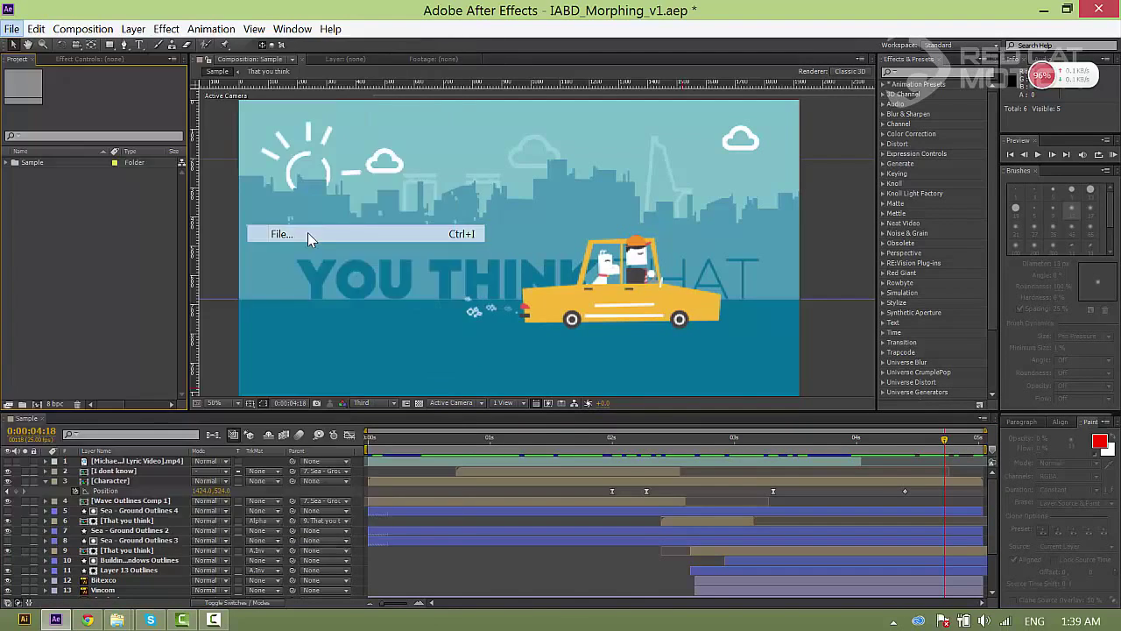
pyautogui.click(263, 44)
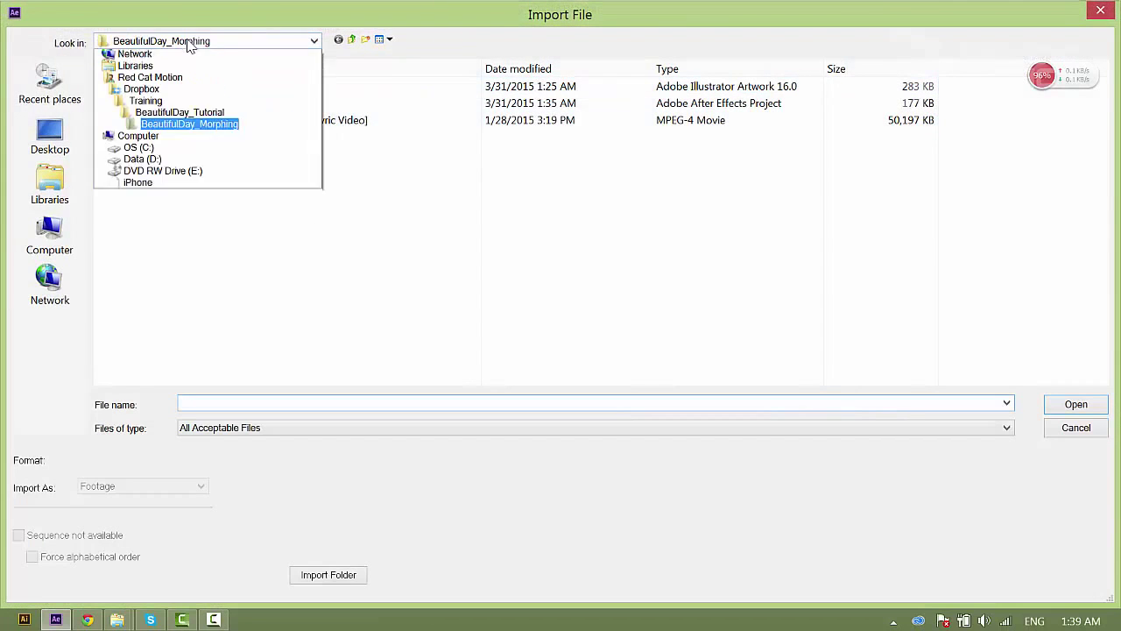
pyautogui.click(180, 138)
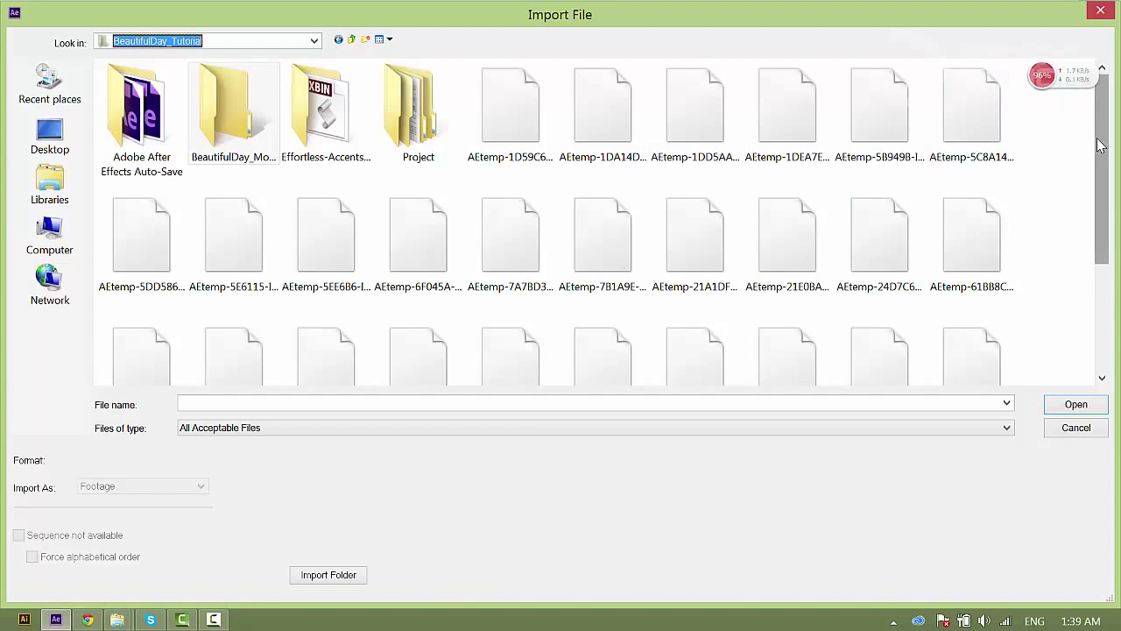
pyautogui.moveTo(1110, 134); pyautogui.dragTo(1114, 304)
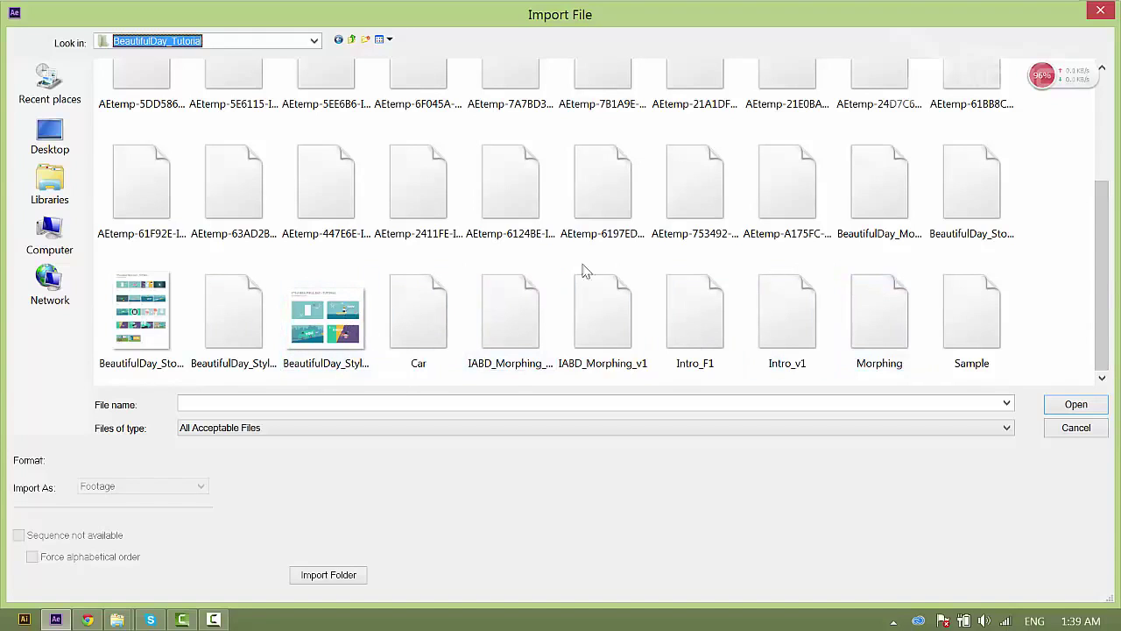
pyautogui.scroll(1, 1110, 281)
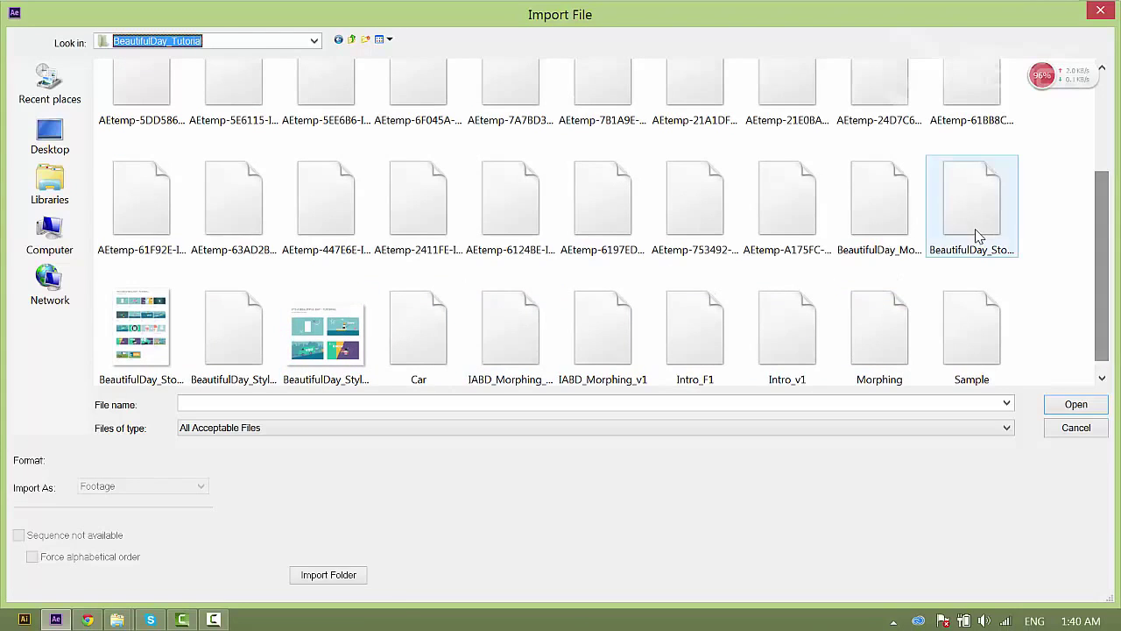
pyautogui.doubleClick(955, 214)
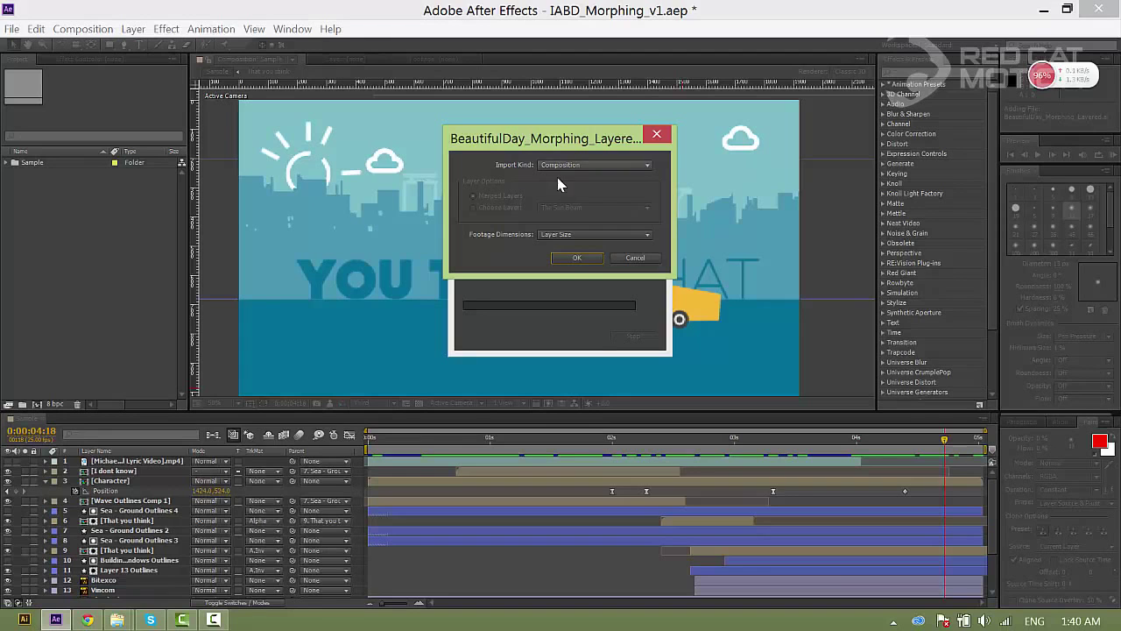
pyautogui.click(568, 257)
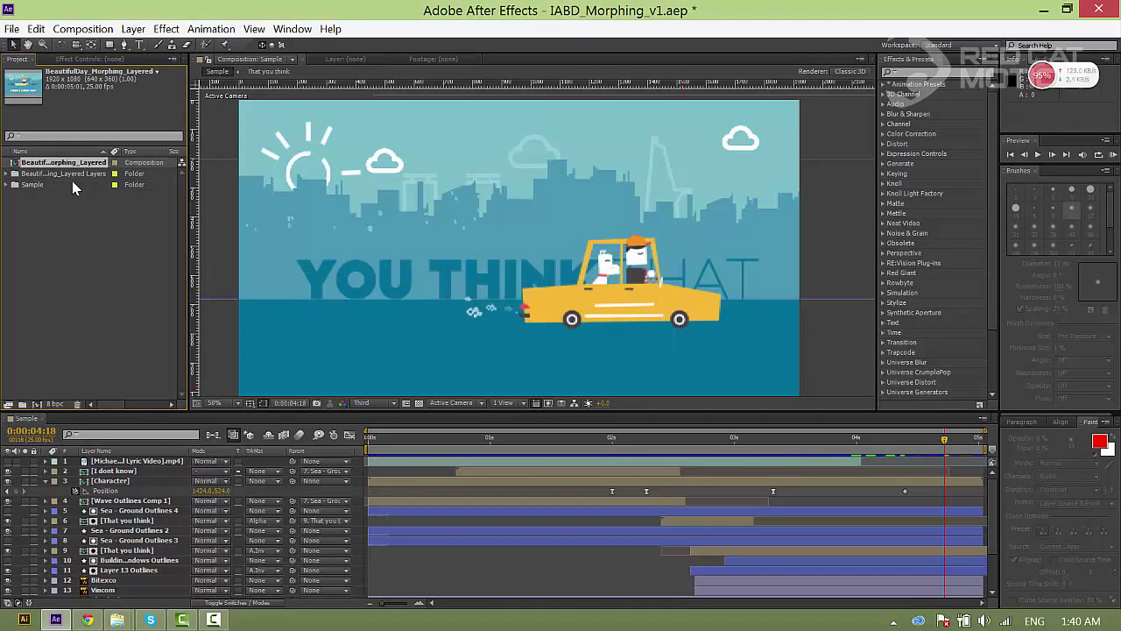
# - Open the imported BeautifulDay_Morphing_Layered composition and show its layered artwork at 50%
pyautogui.doubleClick(57, 167)
pyautogui.moveTo(363, 449)
pyautogui.mouseDown()
pyautogui.moveTo(651, 453)
pyautogui.moveTo(353, 449)
pyautogui.mouseUp()
pyautogui.scroll(-1, 404, 273)
pyautogui.scroll(1, 404, 273)
pyautogui.press('space')
pyautogui.moveTo(453, 256); pyautogui.dragTo(459, 271)
pyautogui.scroll(-1, 465, 272)
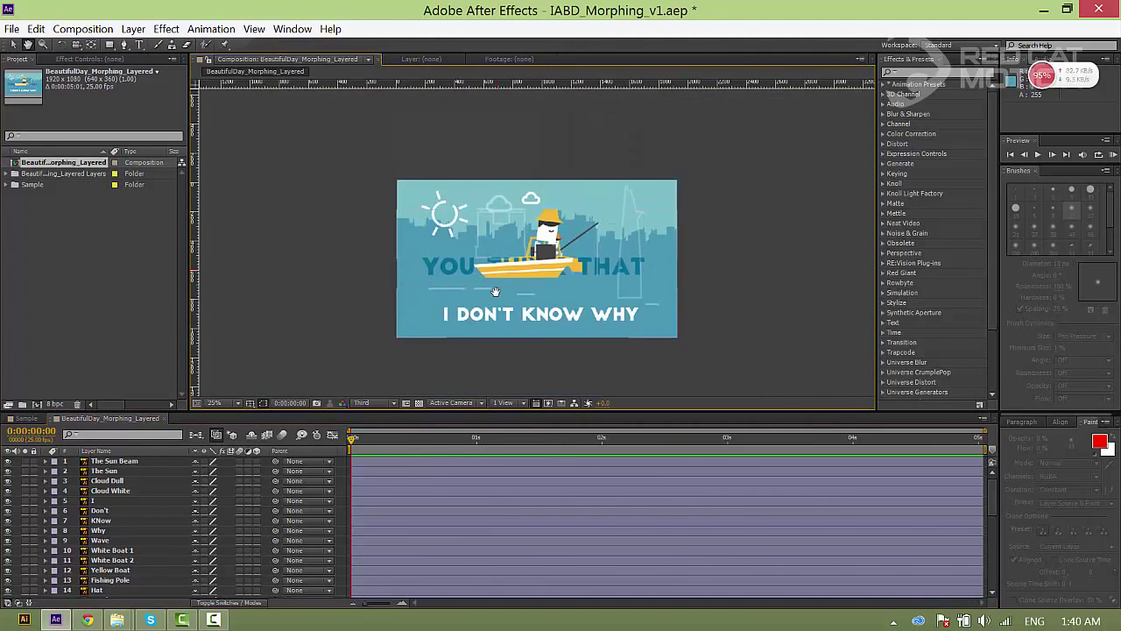
pyautogui.scroll(1, 458, 295)
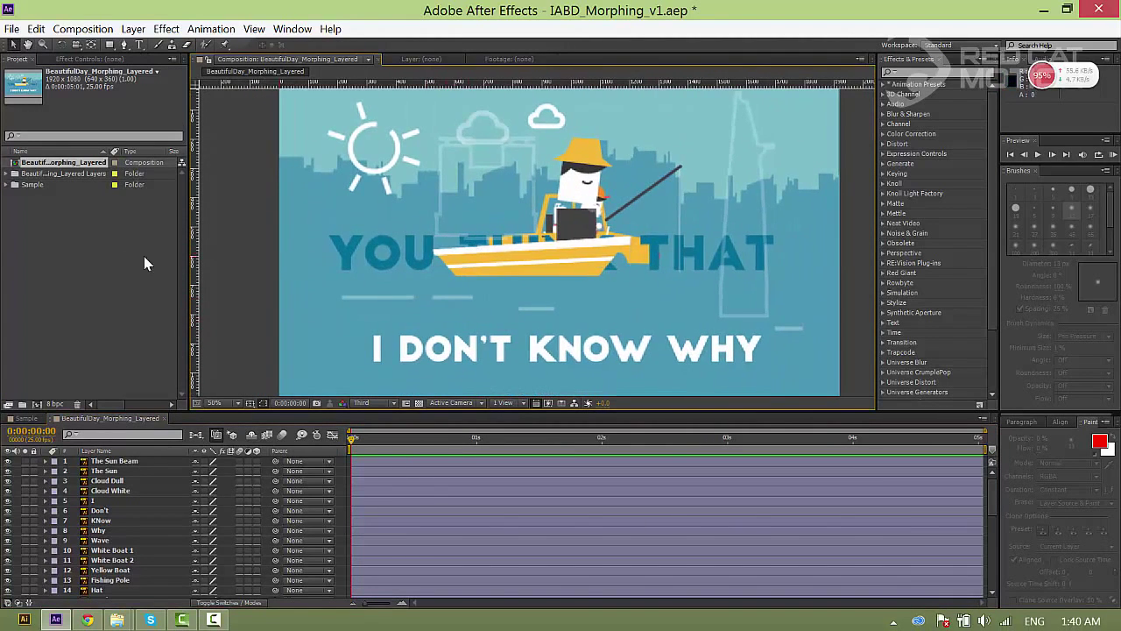
# - Look through the Illustrator layer files in the BeautifulDay_Morphing_Layered Layers folder, collapse the folder and select the imported composition
pyautogui.click(12, 174)
pyautogui.scroll(-8, 70, 313)
pyautogui.scroll(9, 111, 302)
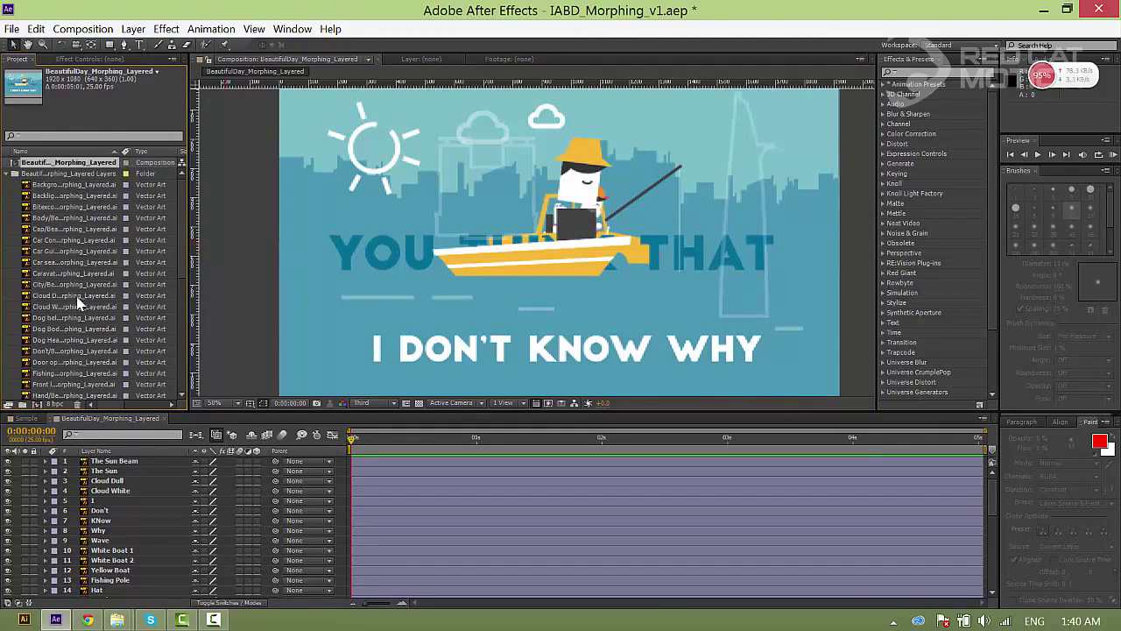
pyautogui.click(63, 186)
pyautogui.scroll(-8, 101, 368)
pyautogui.scroll(8, 114, 353)
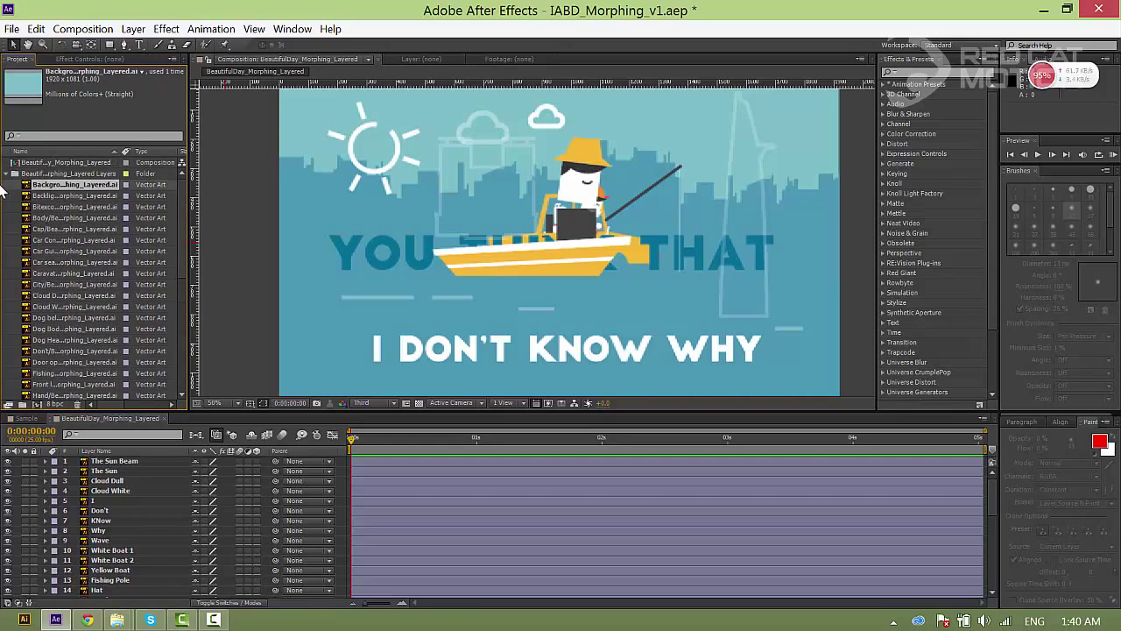
pyautogui.doubleClick(50, 173)
pyautogui.click(59, 164)
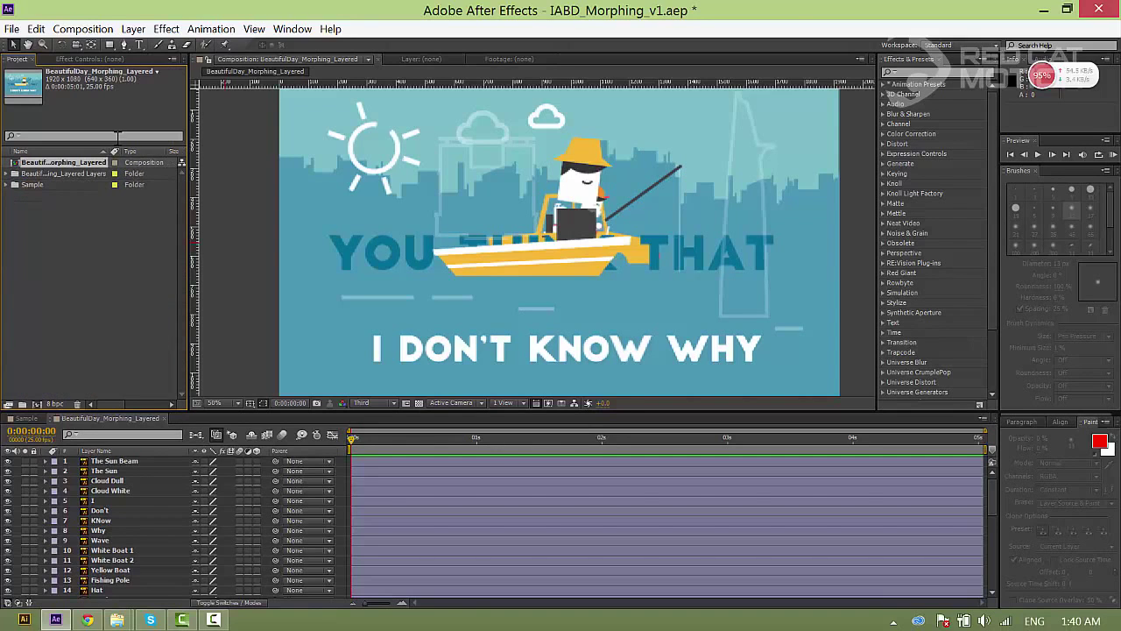
# - Widen the project's Name column and rename the BeautifulDay_Morphing_Layered composition as Main
pyautogui.moveTo(108, 151); pyautogui.dragTo(140, 151)
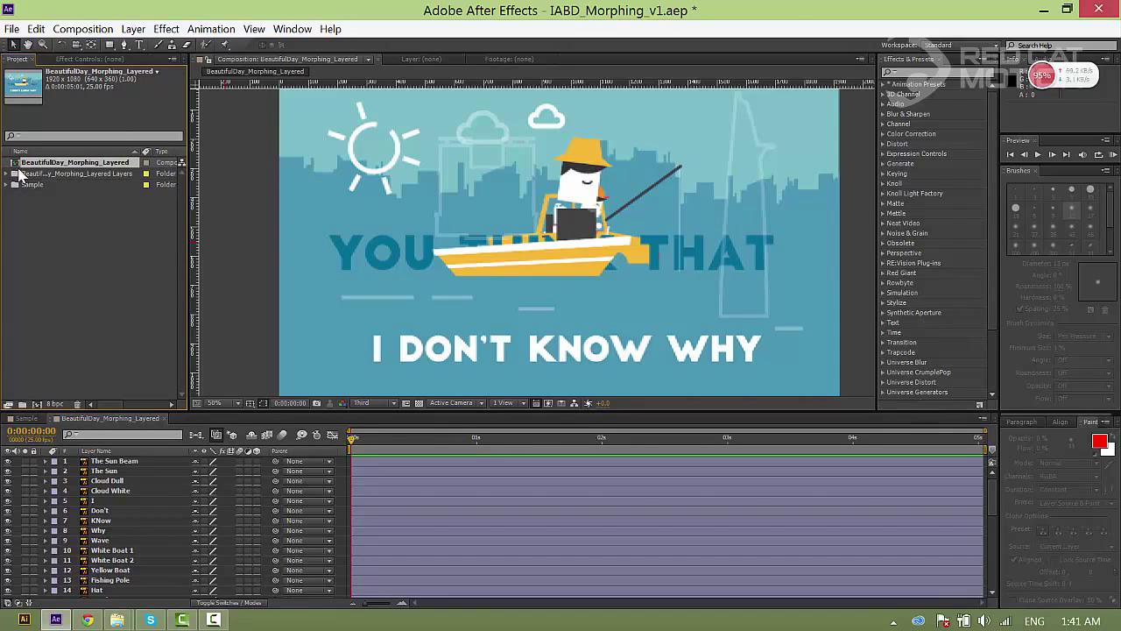
pyautogui.rightClick(40, 165)
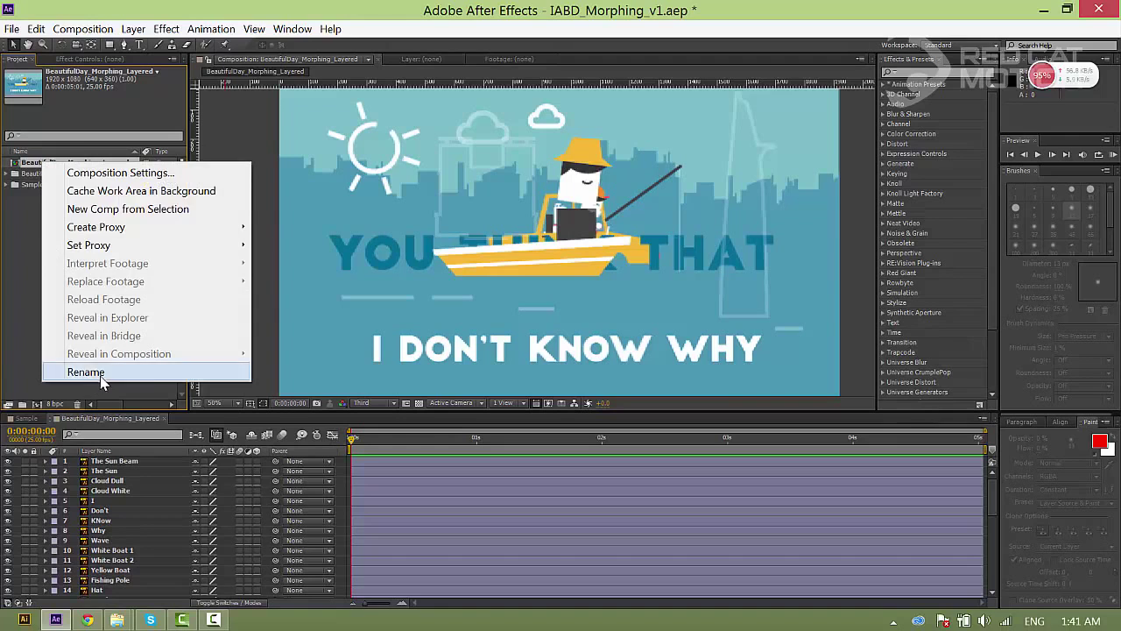
pyautogui.click(95, 378)
pyautogui.write('M')
pyautogui.press('Return')
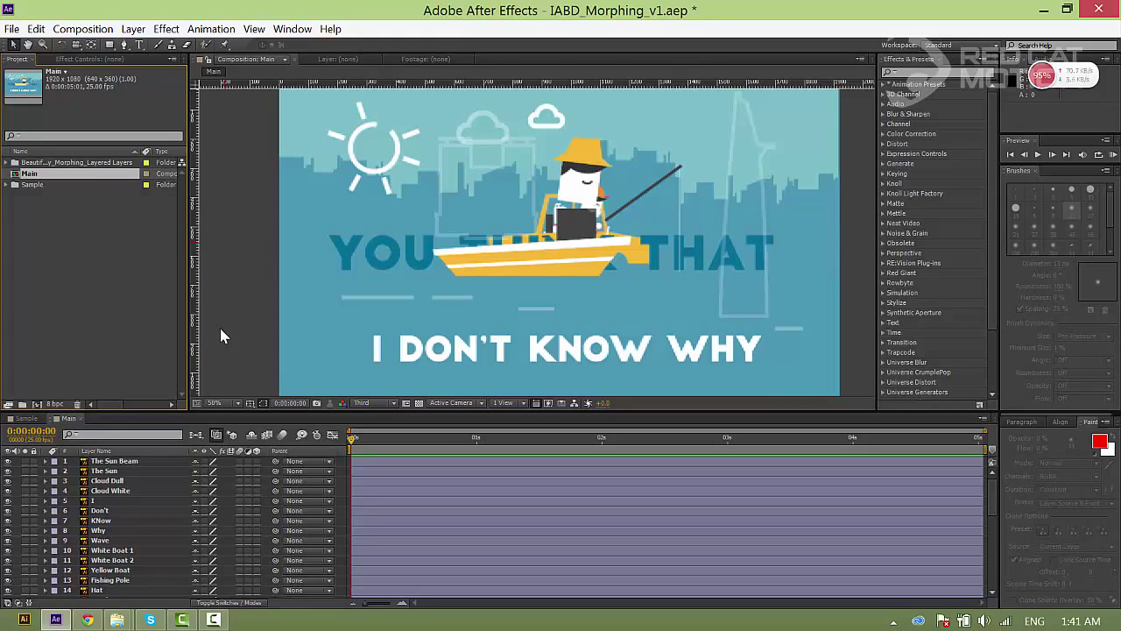
pyautogui.scroll(-2, 574, 264)
pyautogui.moveTo(586, 278); pyautogui.dragTo(568, 273)
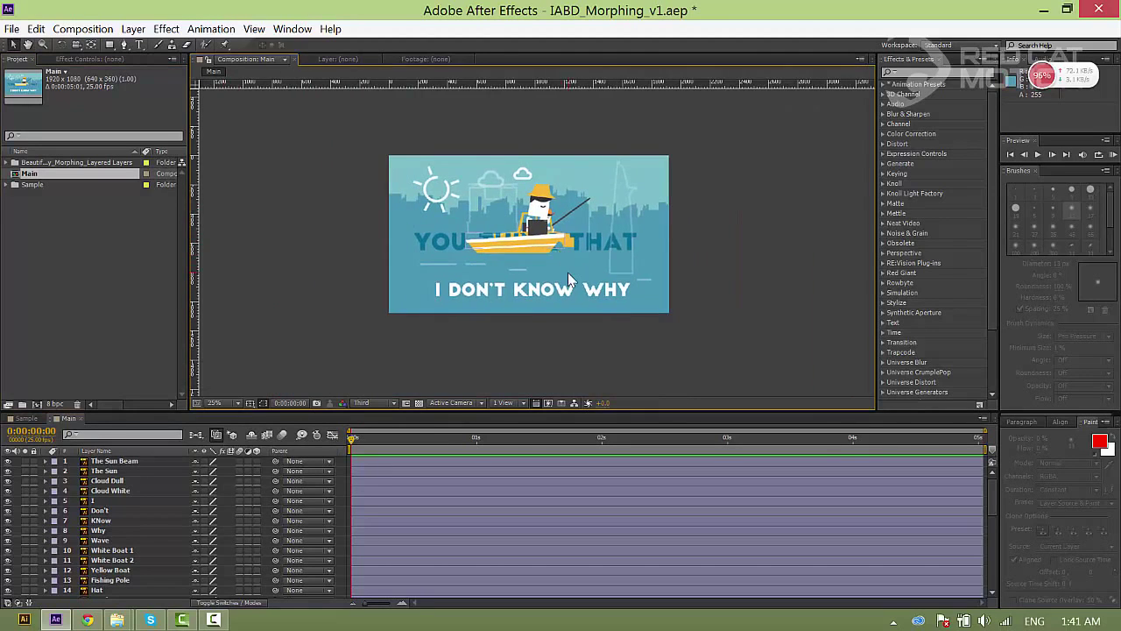
pyautogui.scroll(2, 568, 272)
pyautogui.moveTo(486, 313); pyautogui.dragTo(431, 313)
pyautogui.scroll(-1, 460, 338)
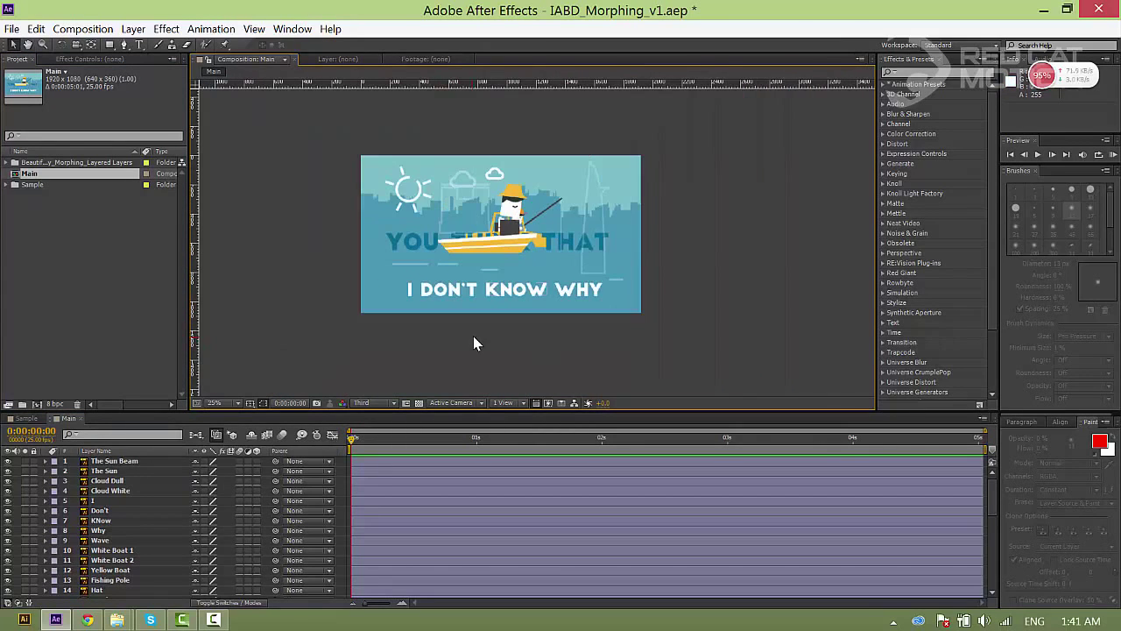
pyautogui.scroll(1, 599, 353)
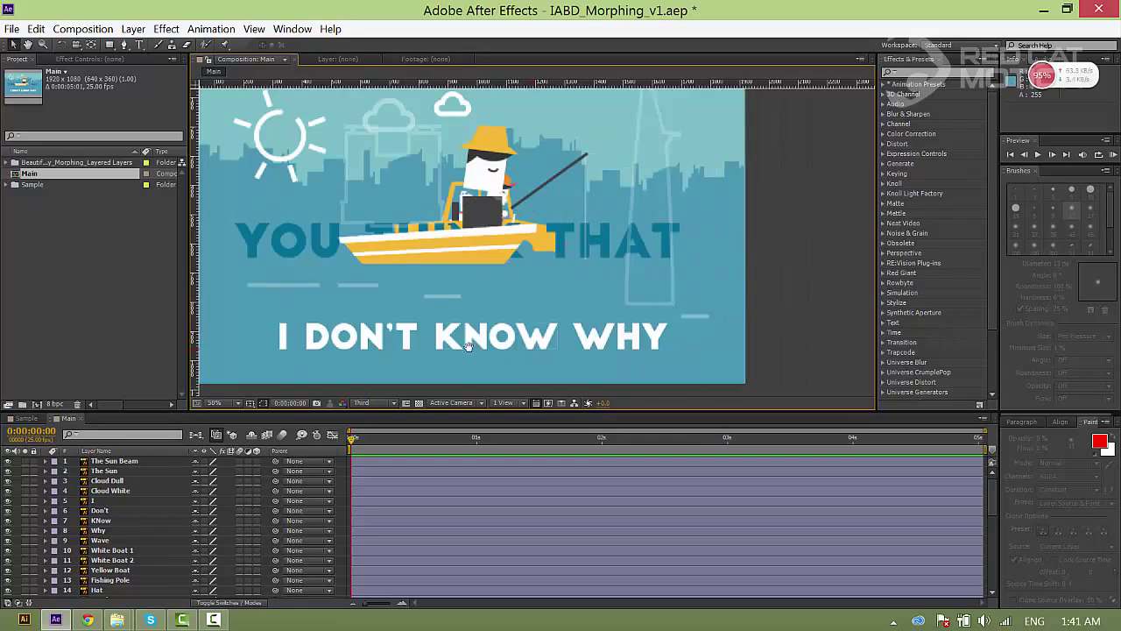
# - Pre-compose the I, Don't, Know and Why text layers as "I don't know why", and hide the new pre-comp layer
pyautogui.moveTo(513, 357); pyautogui.dragTo(610, 344)
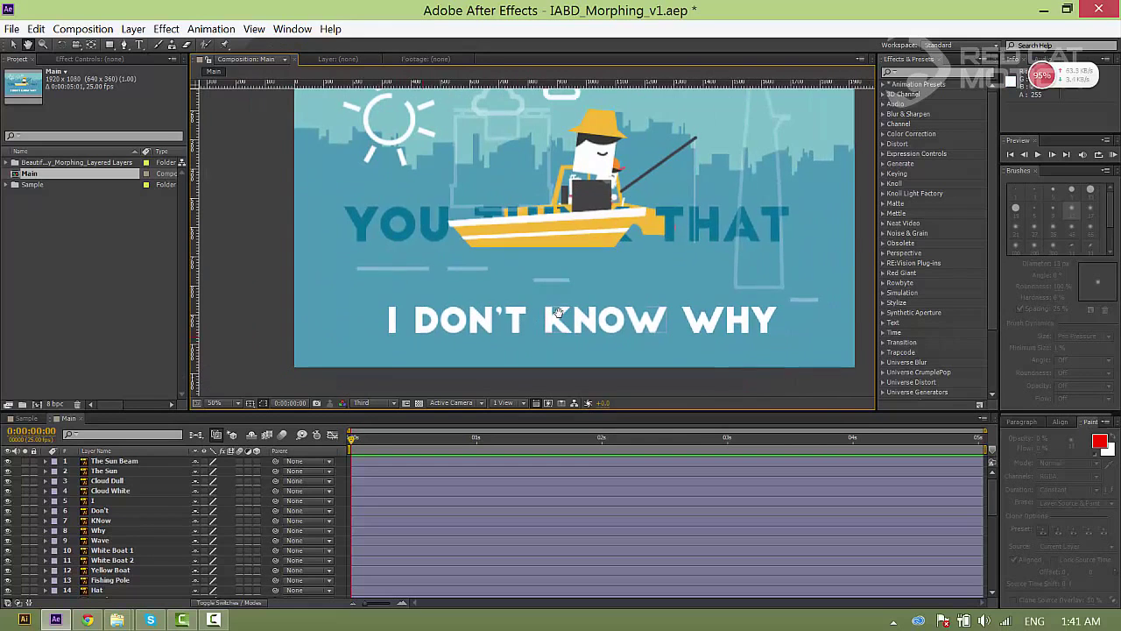
pyautogui.click(392, 324)
pyautogui.keyDown('shift'); pyautogui.click(474, 324); pyautogui.keyUp('shift')
pyautogui.keyDown('shift'); pyautogui.click(601, 326); pyautogui.keyUp('shift')
pyautogui.keyDown('shift'); pyautogui.click(727, 322); pyautogui.keyUp('shift')
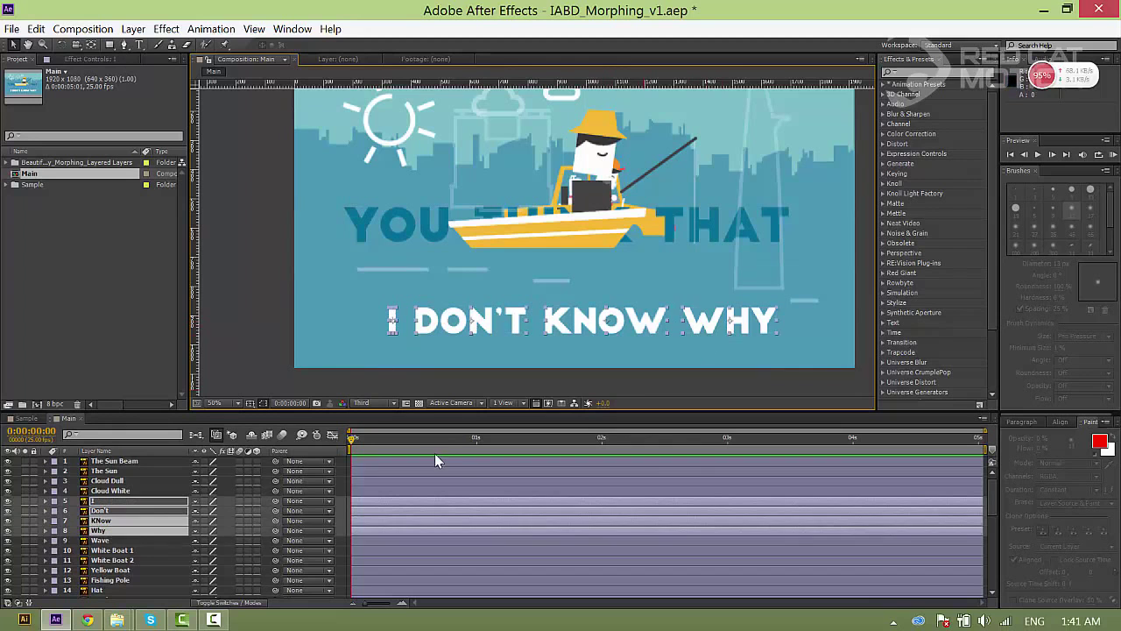
pyautogui.rightClick(137, 530)
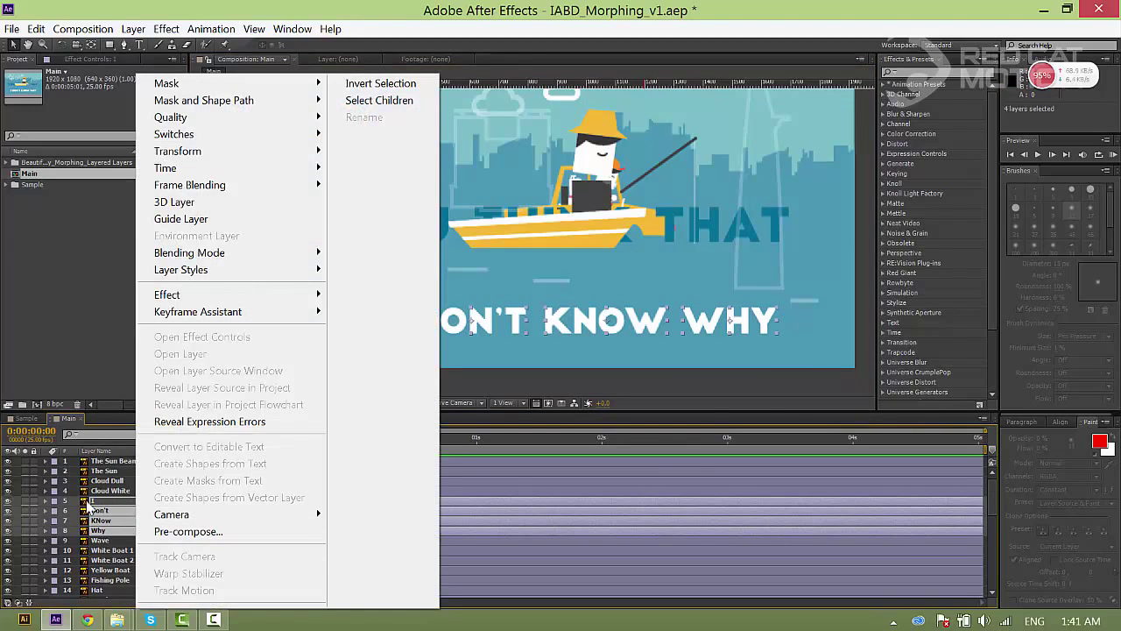
pyautogui.click(200, 531)
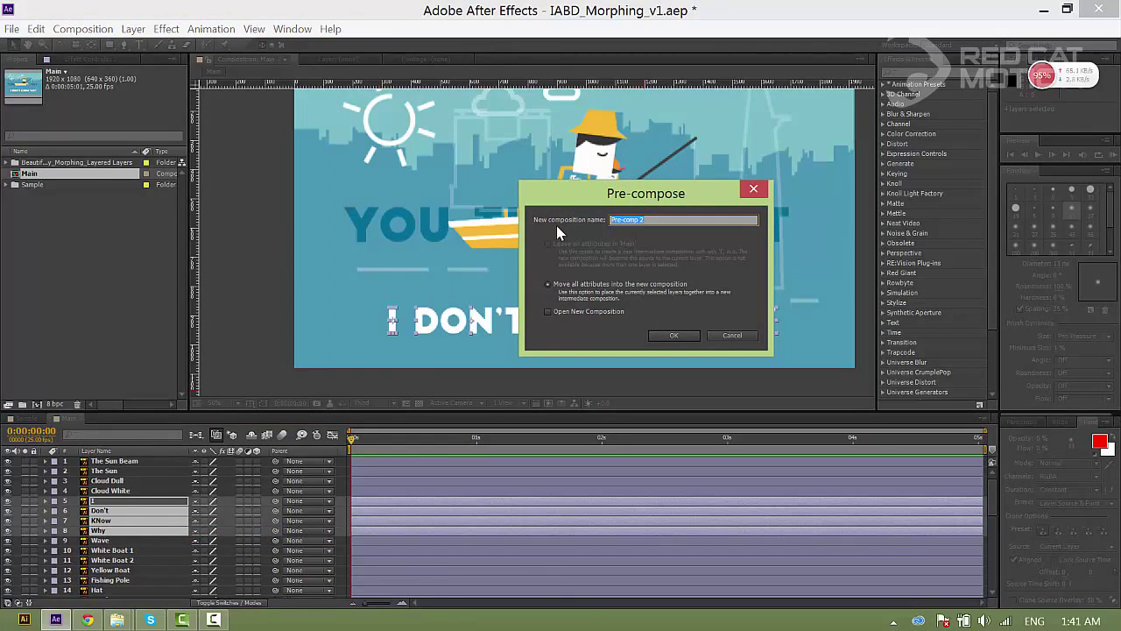
pyautogui.write("I don't know why")
pyautogui.click(668, 337)
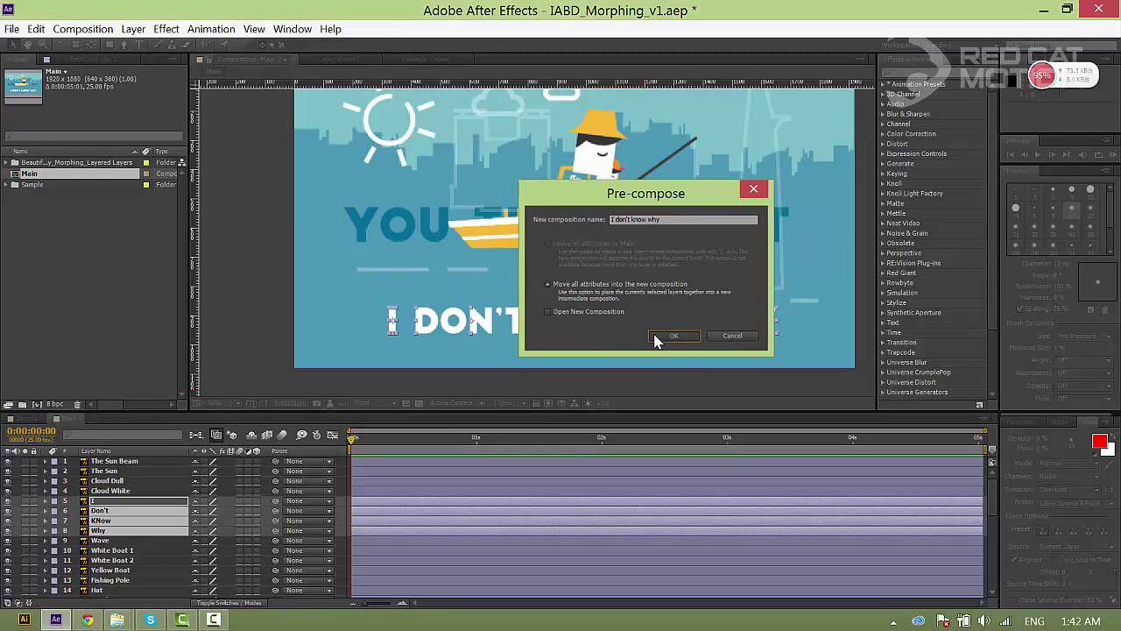
pyautogui.click(8, 500)
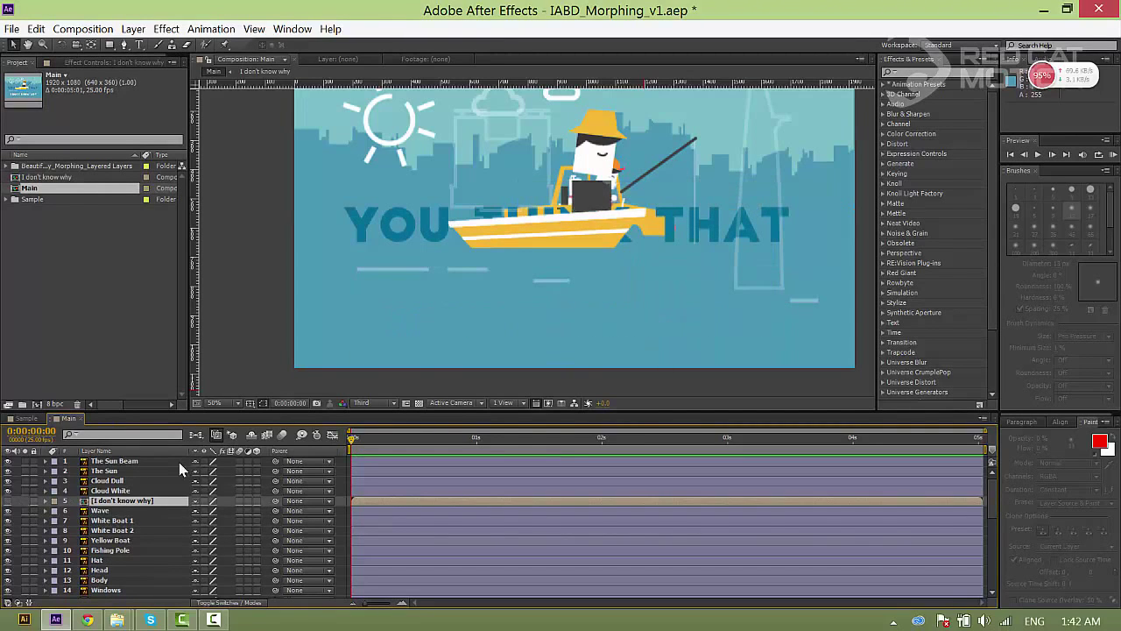
# - Pre-compose the You, Think and That text layers as "You think That", and hide the new pre-comp layer
pyautogui.moveTo(461, 229); pyautogui.dragTo(437, 257)
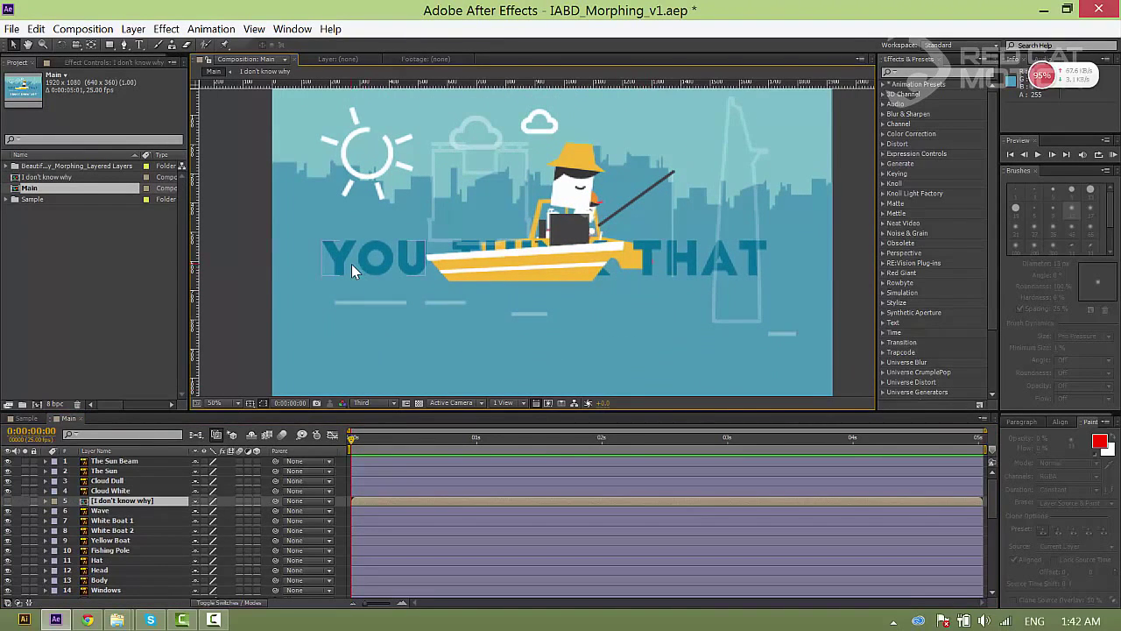
pyautogui.click(429, 249)
pyautogui.scroll(-4, 128, 520)
pyautogui.keyDown('ctrl'); pyautogui.click(105, 511); pyautogui.keyUp('ctrl')
pyautogui.keyDown('ctrl'); pyautogui.click(103, 522); pyautogui.keyUp('ctrl')
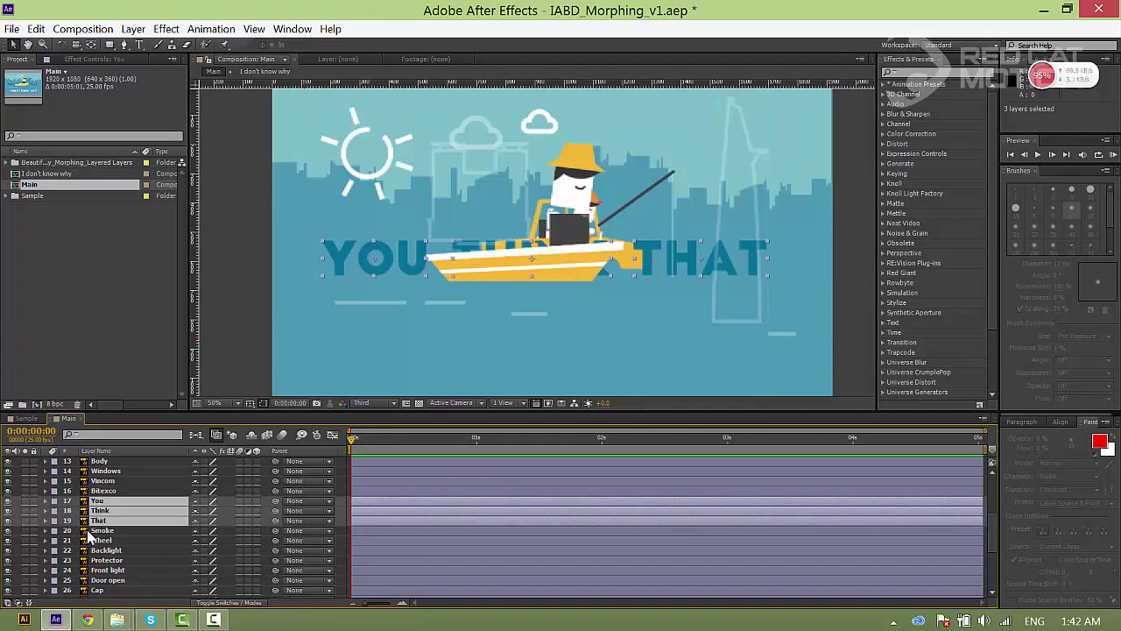
pyautogui.rightClick(96, 515)
pyautogui.click(145, 531)
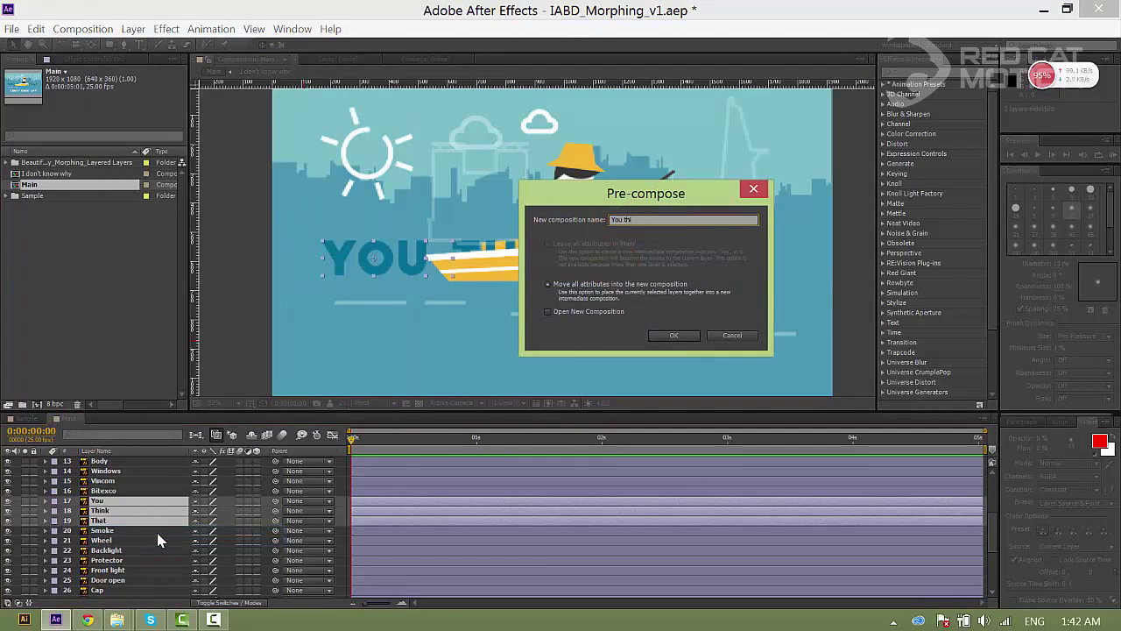
pyautogui.write('You think That')
pyautogui.press('Return')
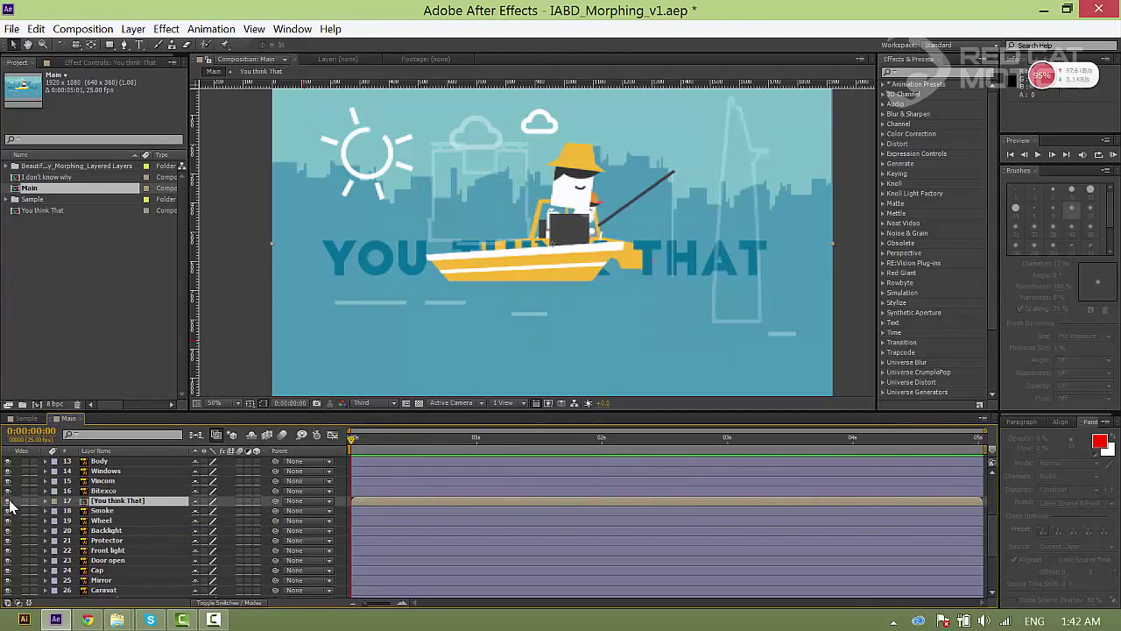
pyautogui.click(9, 500)
# - Hide the consecutive car, dog and city layers from Cap down to City in the Main composition
pyautogui.click(109, 511)
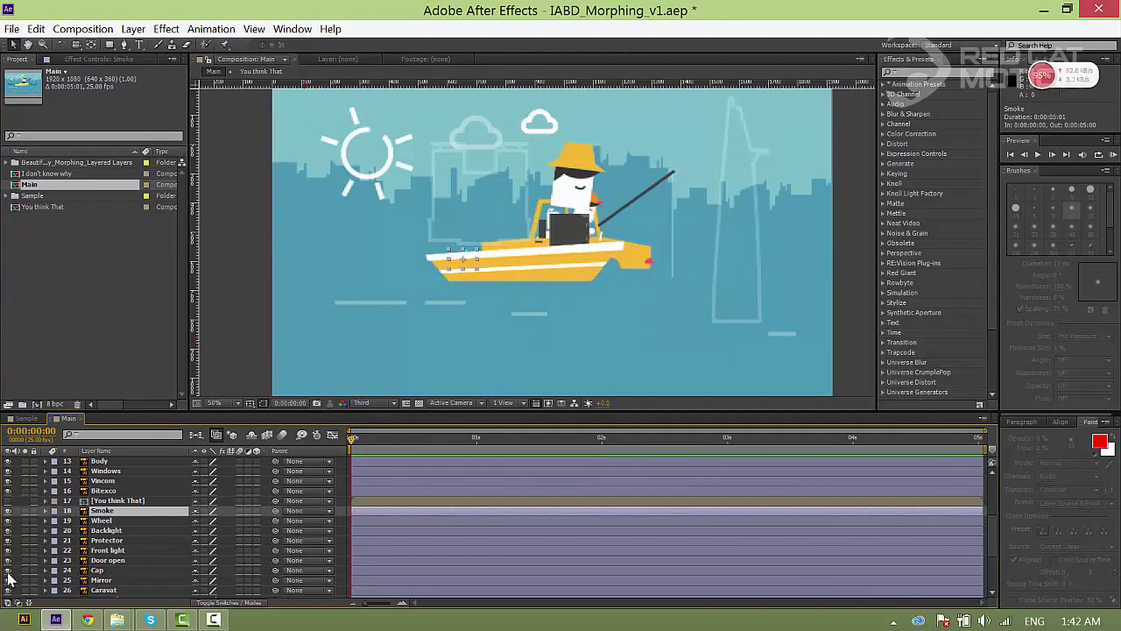
pyautogui.scroll(1, 386, 296)
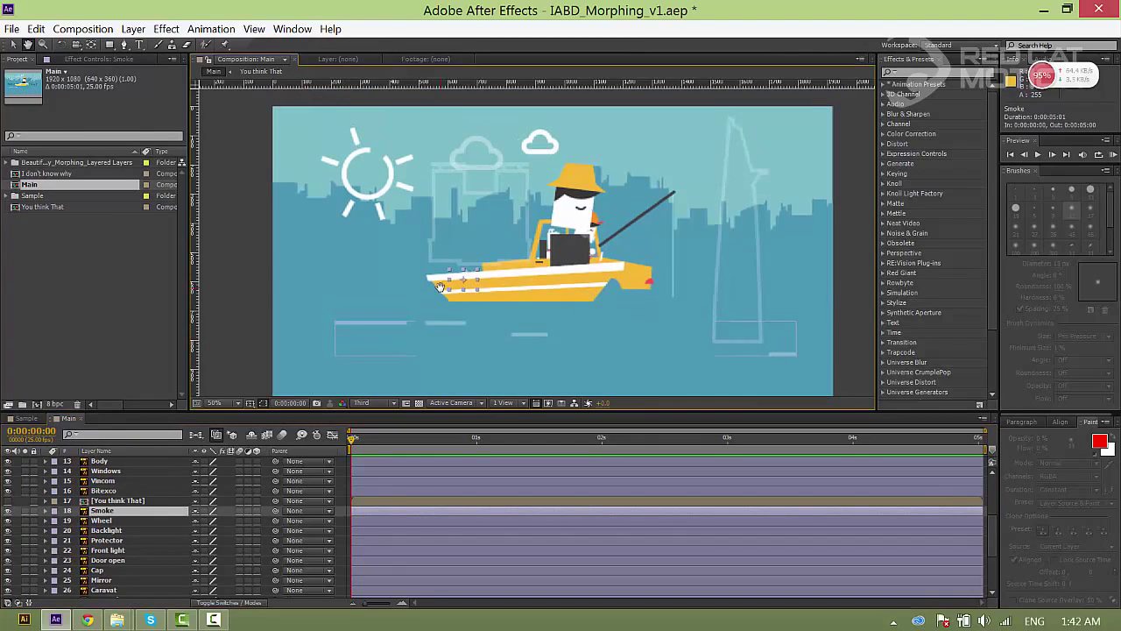
pyautogui.scroll(-5, 167, 512)
pyautogui.scroll(6, 171, 517)
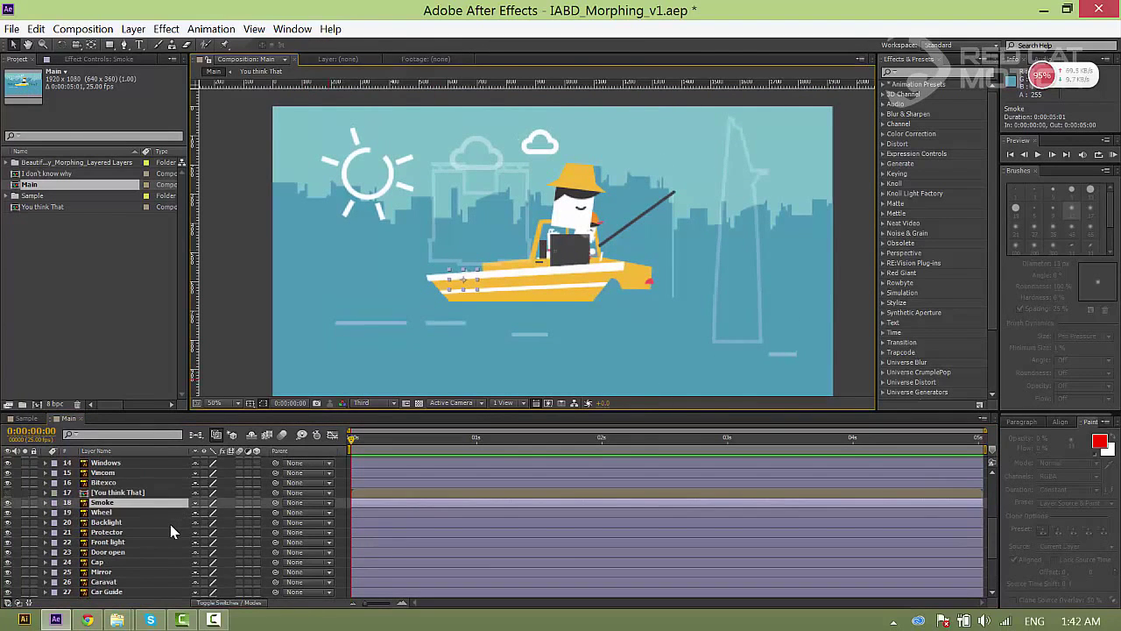
pyautogui.scroll(-6, 174, 528)
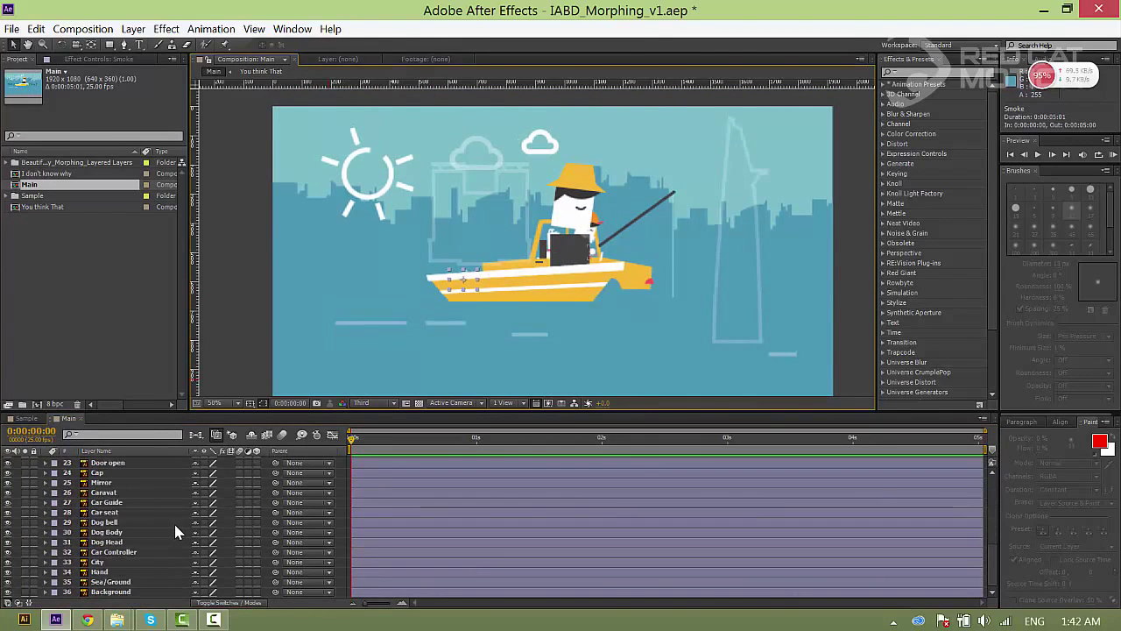
pyautogui.click(99, 563)
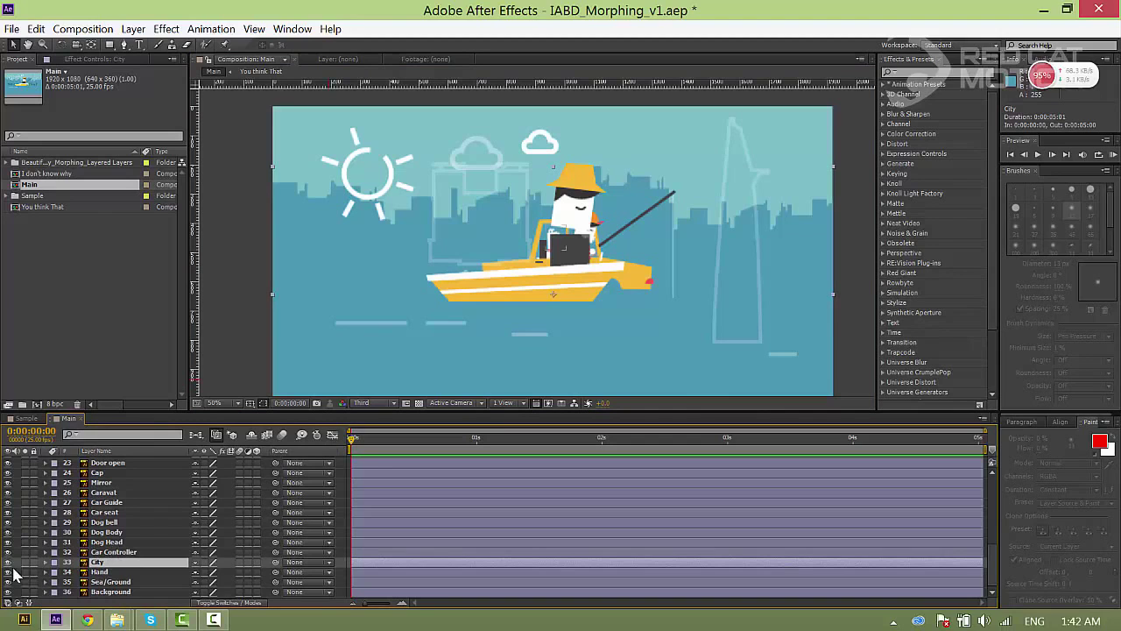
pyautogui.keyDown('ctrl'); pyautogui.click(111, 552); pyautogui.keyUp('ctrl')
pyautogui.keyDown('ctrl'); pyautogui.click(109, 542); pyautogui.keyUp('ctrl')
pyautogui.keyDown('ctrl'); pyautogui.click(106, 532); pyautogui.keyUp('ctrl')
pyautogui.keyDown('shift'); pyautogui.click(106, 513); pyautogui.keyUp('shift')
pyautogui.scroll(1, 106, 512)
pyautogui.keyDown('shift'); pyautogui.click(101, 503); pyautogui.keyUp('shift')
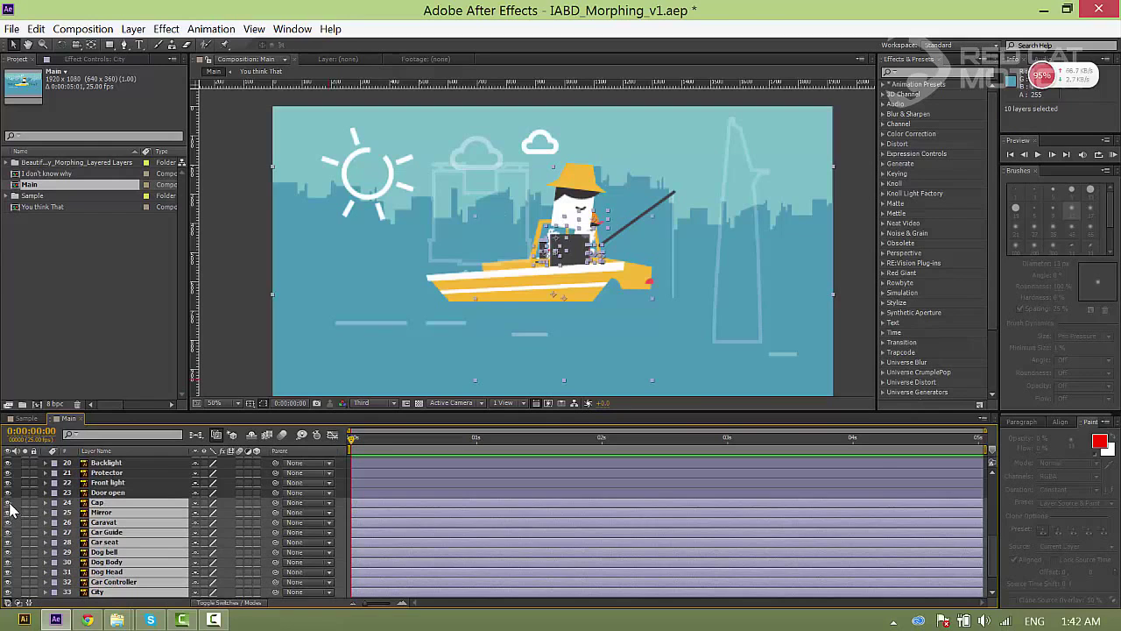
pyautogui.click(10, 505)
# - Hide the remaining car part layers from Smoke down to Door open
pyautogui.scroll(2, 106, 525)
pyautogui.click(108, 552)
pyautogui.keyDown('shift'); pyautogui.click(103, 503); pyautogui.keyUp('shift')
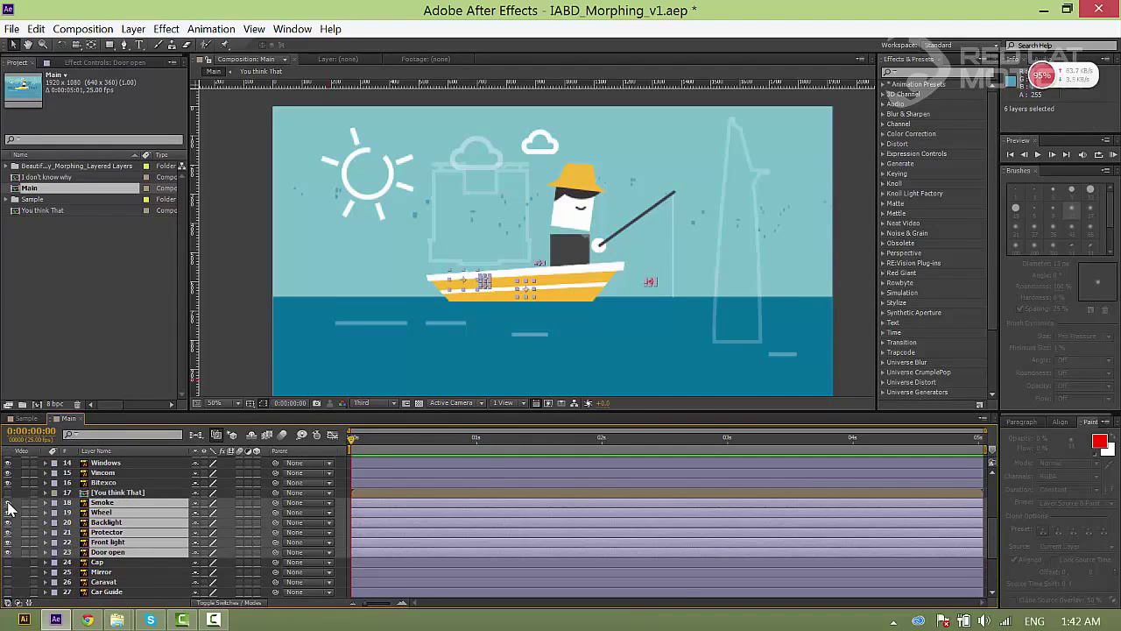
pyautogui.click(8, 504)
# - Hide the Windows, Vincom and Bitexco building layers
pyautogui.scroll(2, 100, 513)
pyautogui.click(103, 543)
pyautogui.keyDown('shift'); pyautogui.click(100, 533); pyautogui.keyUp('shift')
pyautogui.keyDown('shift'); pyautogui.click(103, 524); pyautogui.keyUp('shift')
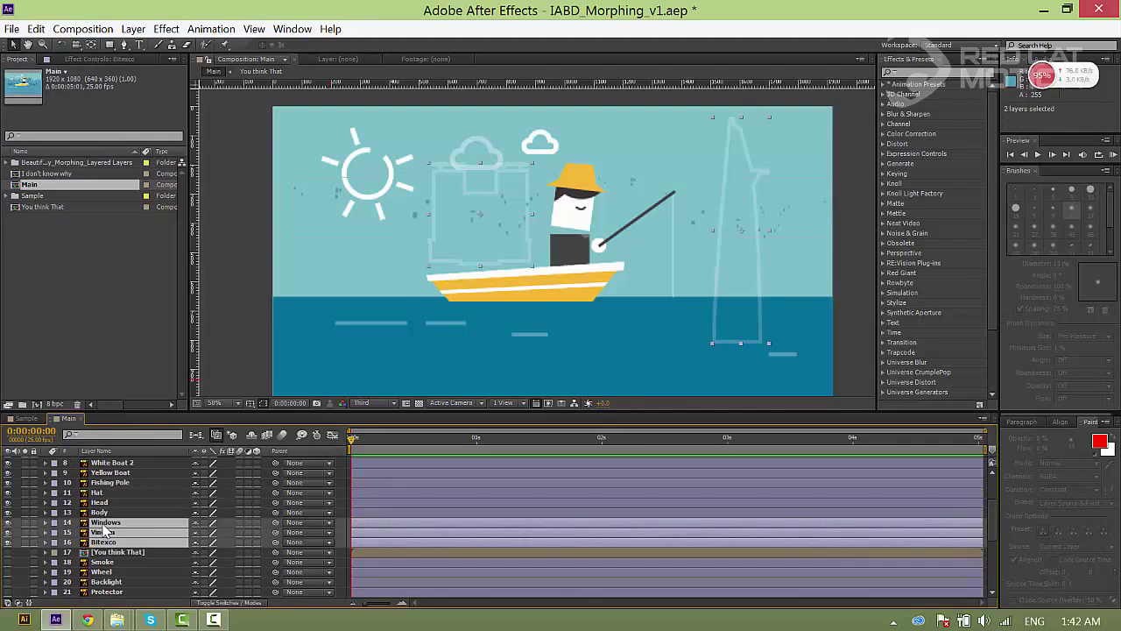
pyautogui.click(14, 527)
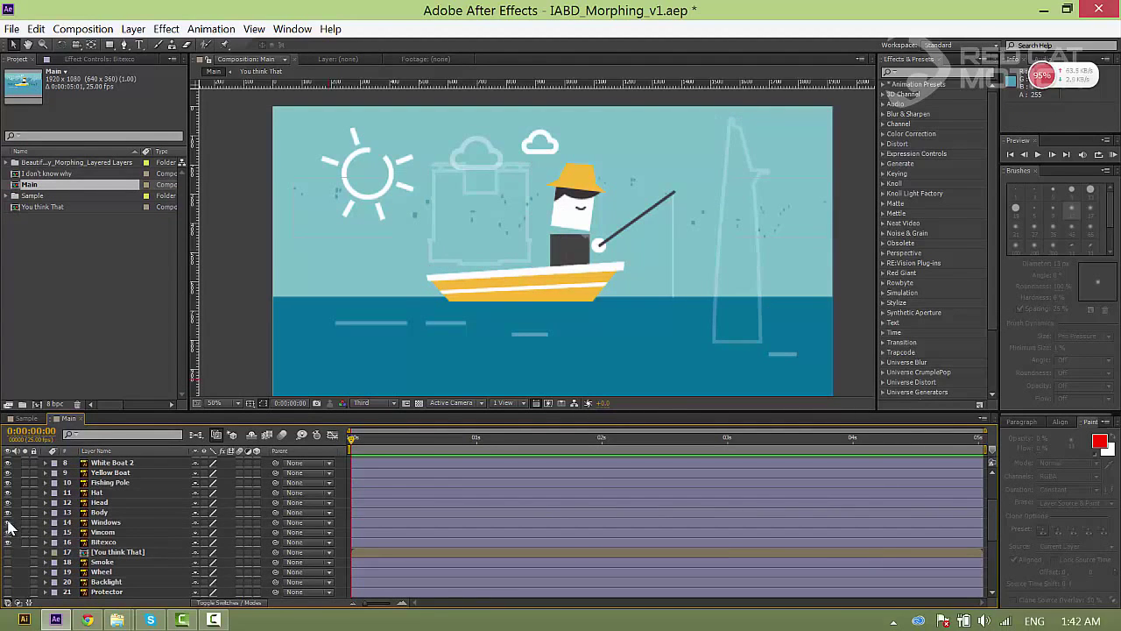
# - Turn the "I don't know why" pre-comp layer's visibility back on in the boat scene
pyautogui.scroll(1, 109, 527)
pyautogui.click(111, 512)
pyautogui.scroll(1, 130, 523)
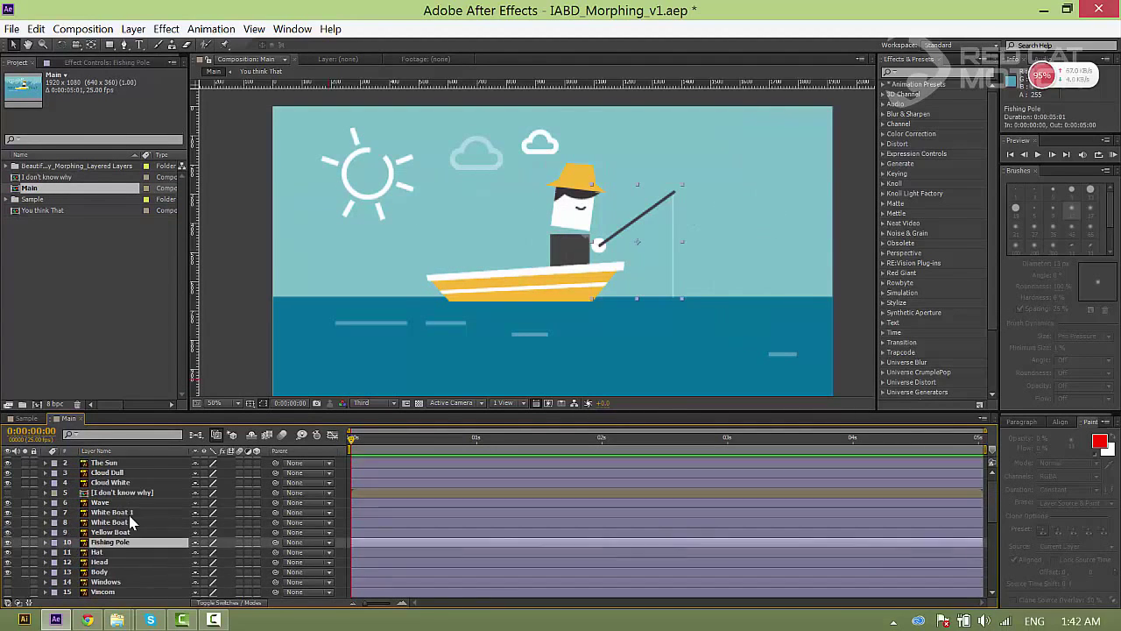
pyautogui.scroll(1, 129, 522)
pyautogui.press(',')
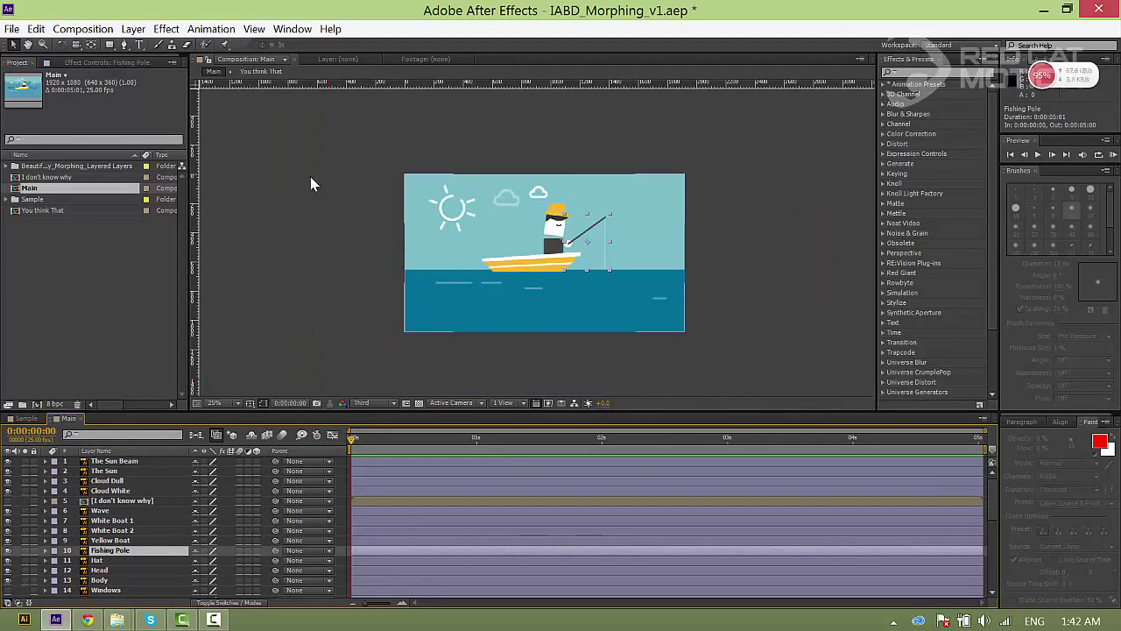
pyautogui.press('.')
pyautogui.moveTo(574, 248); pyautogui.dragTo(451, 221)
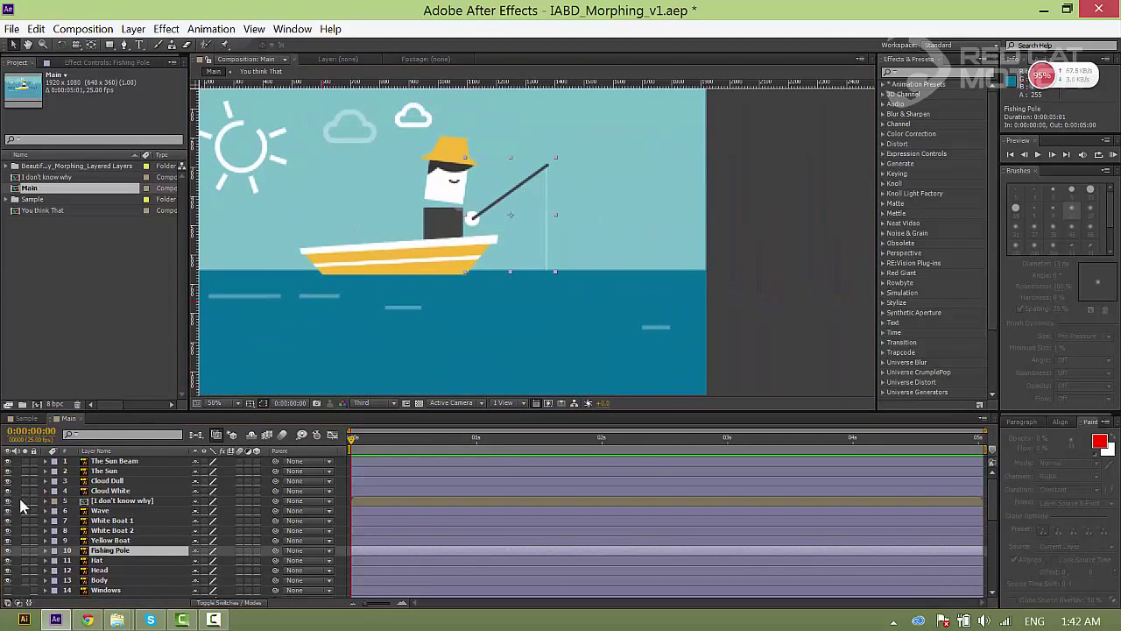
pyautogui.click(7, 501)
pyautogui.moveTo(453, 349); pyautogui.dragTo(510, 325)
pyautogui.press(',')
pyautogui.press('.')
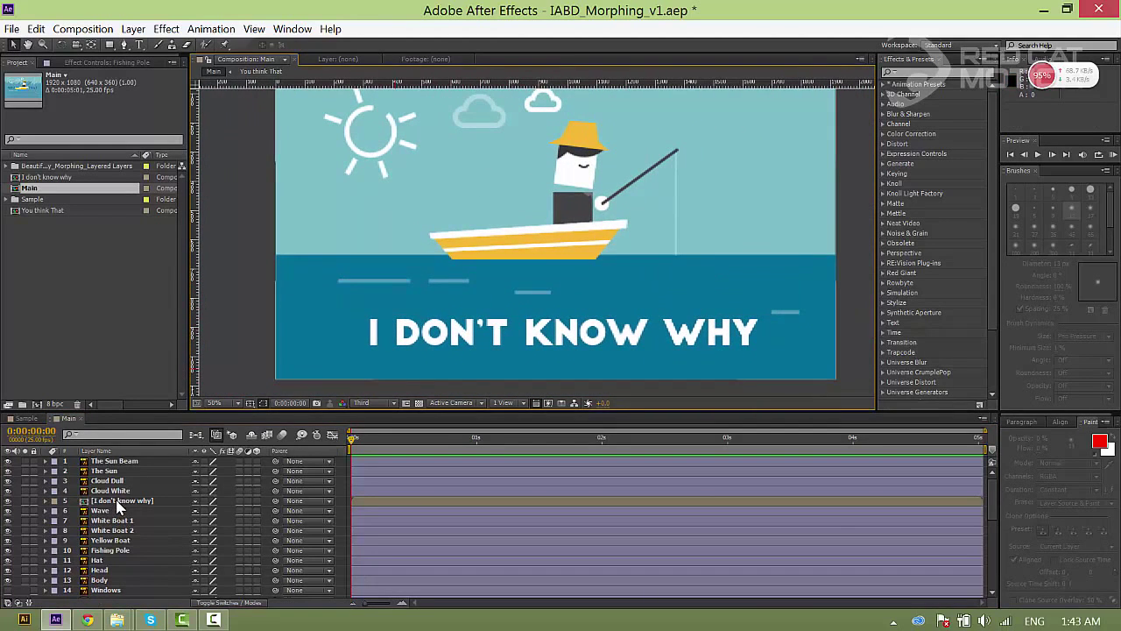
# - Solo the "I don't know why" pre-comp layer and show the whole composition at 25%
pyautogui.click(121, 501)
pyautogui.moveTo(564, 286); pyautogui.dragTo(488, 313)
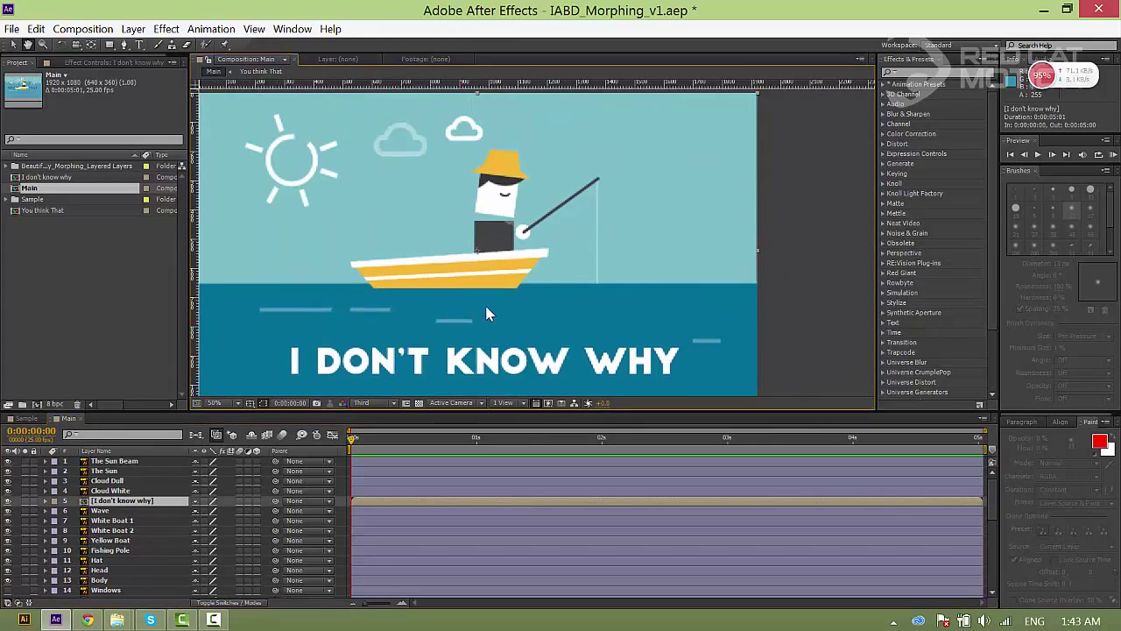
pyautogui.press(',')
pyautogui.press('v')
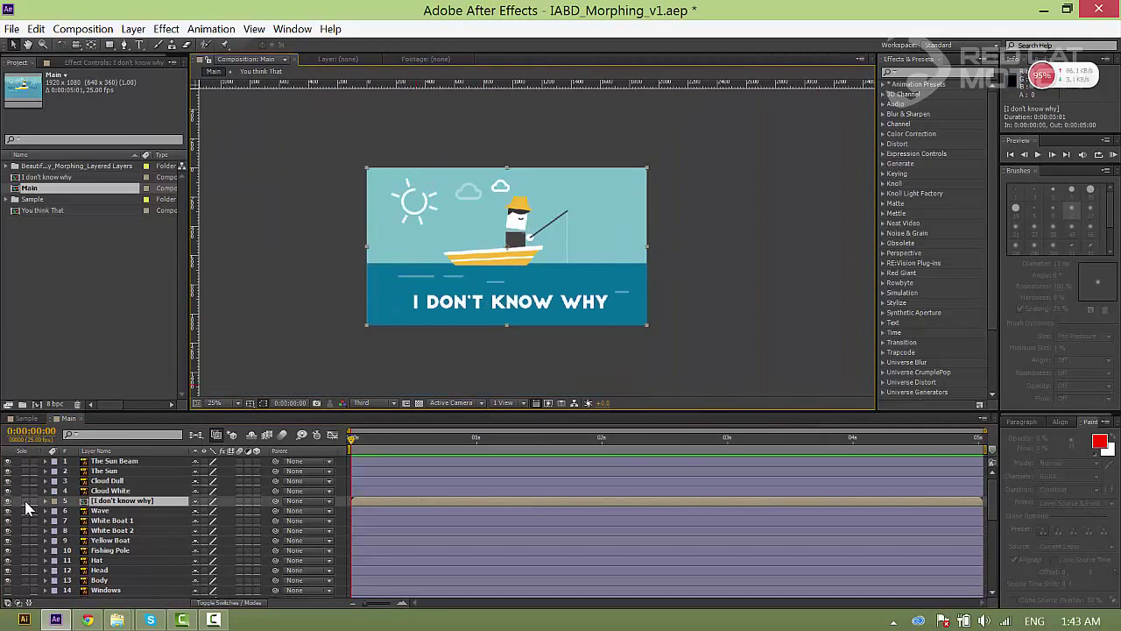
pyautogui.click(24, 500)
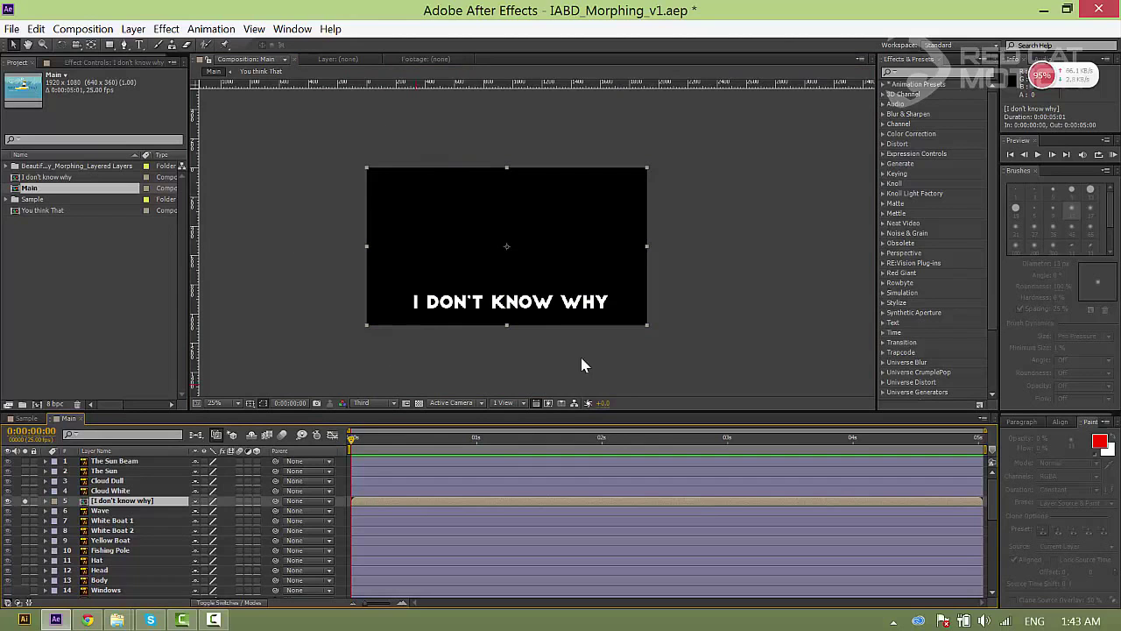
# - Turn on Collapse Transformations for the "I don't know why" pre-comp layer in Main
pyautogui.moveTo(648, 352); pyautogui.dragTo(717, 380)
pyautogui.scroll(1, 691, 312)
pyautogui.scroll(-1, 729, 318)
pyautogui.click(410, 184)
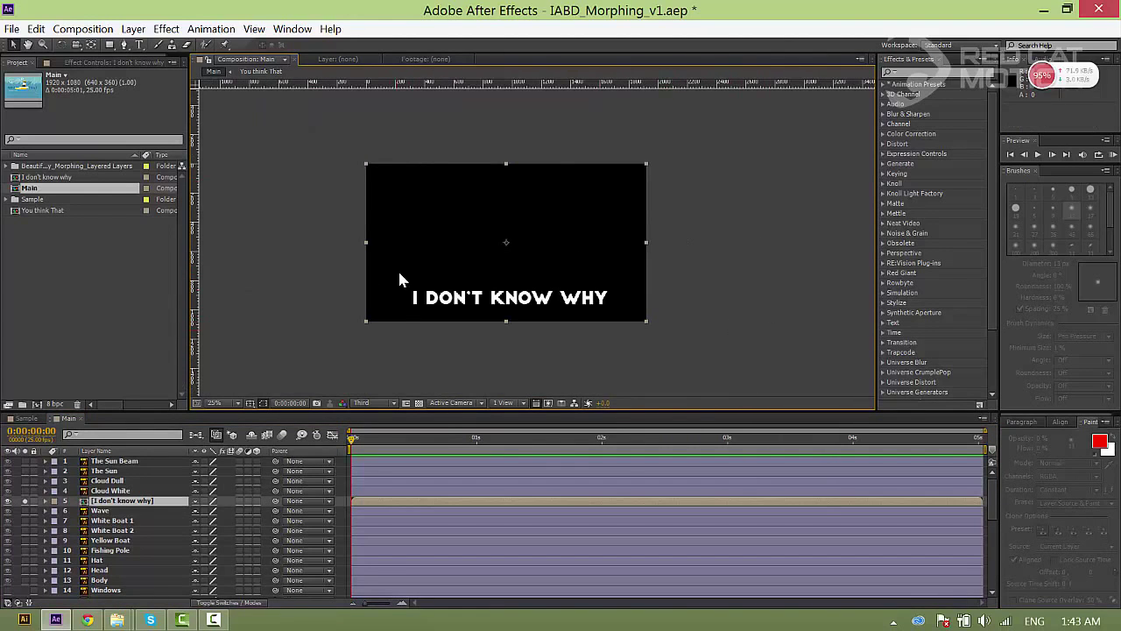
pyautogui.scroll(1, 399, 278)
pyautogui.moveTo(444, 282); pyautogui.dragTo(494, 244)
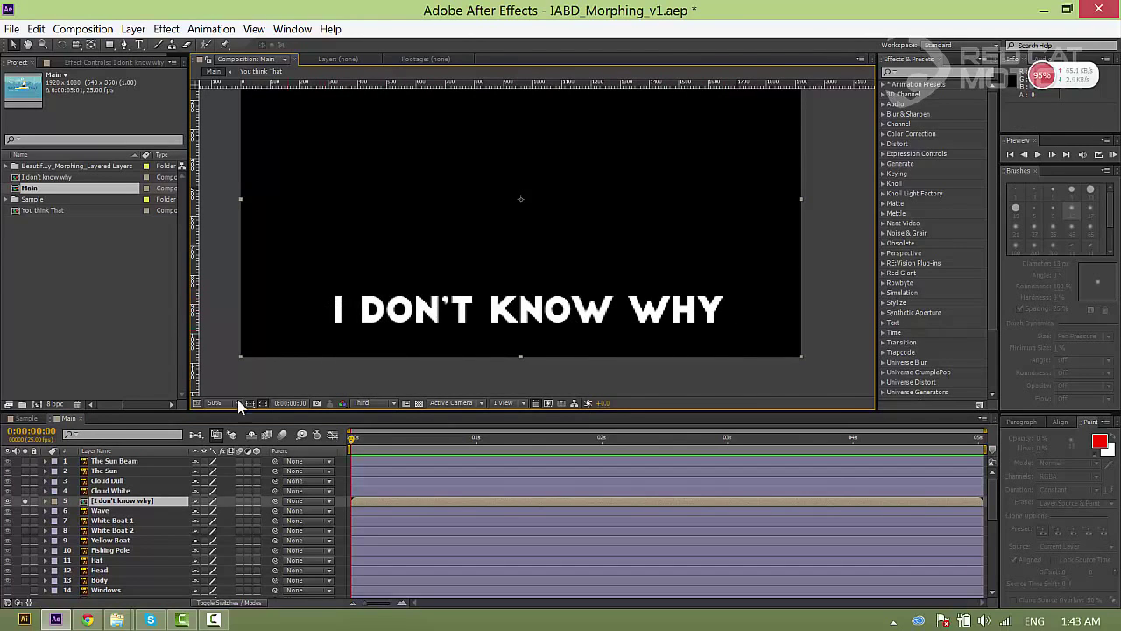
pyautogui.click(204, 501)
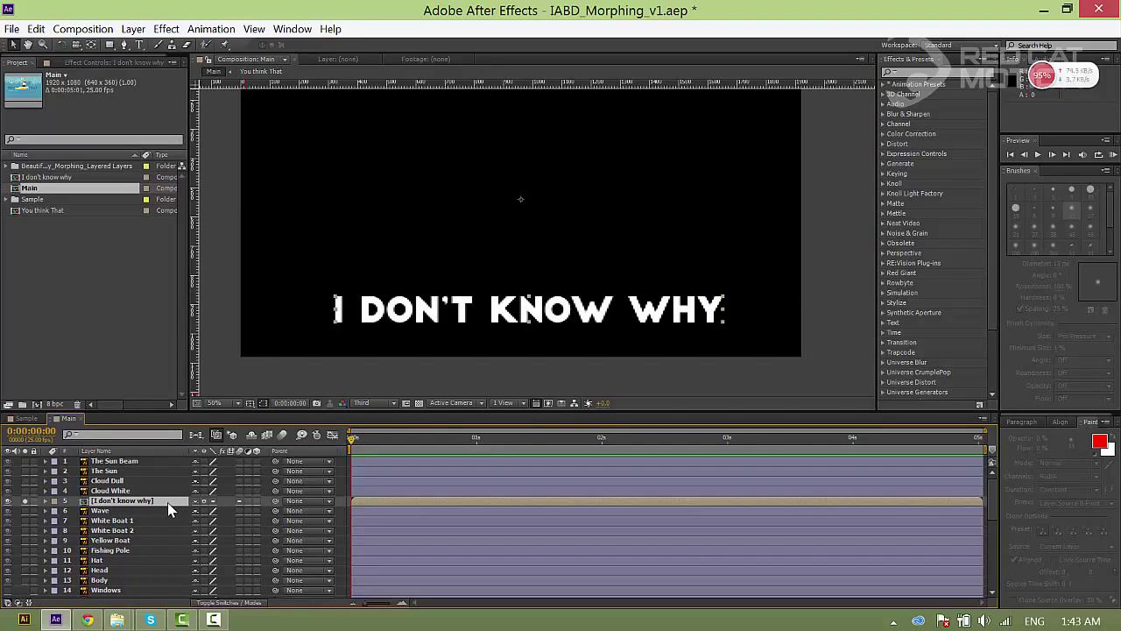
# - Inspect the word layers inside the "I don't know why" pre-comp, and compare its layer in Main with Collapse Transformations on and off
pyautogui.doubleClick(112, 501)
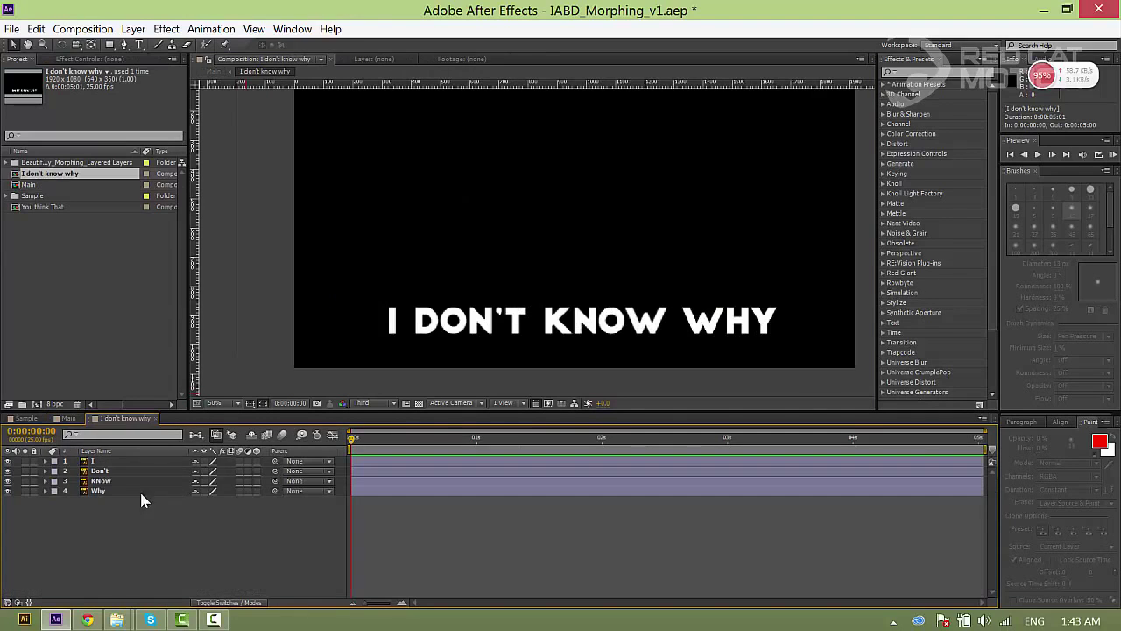
pyautogui.click(61, 418)
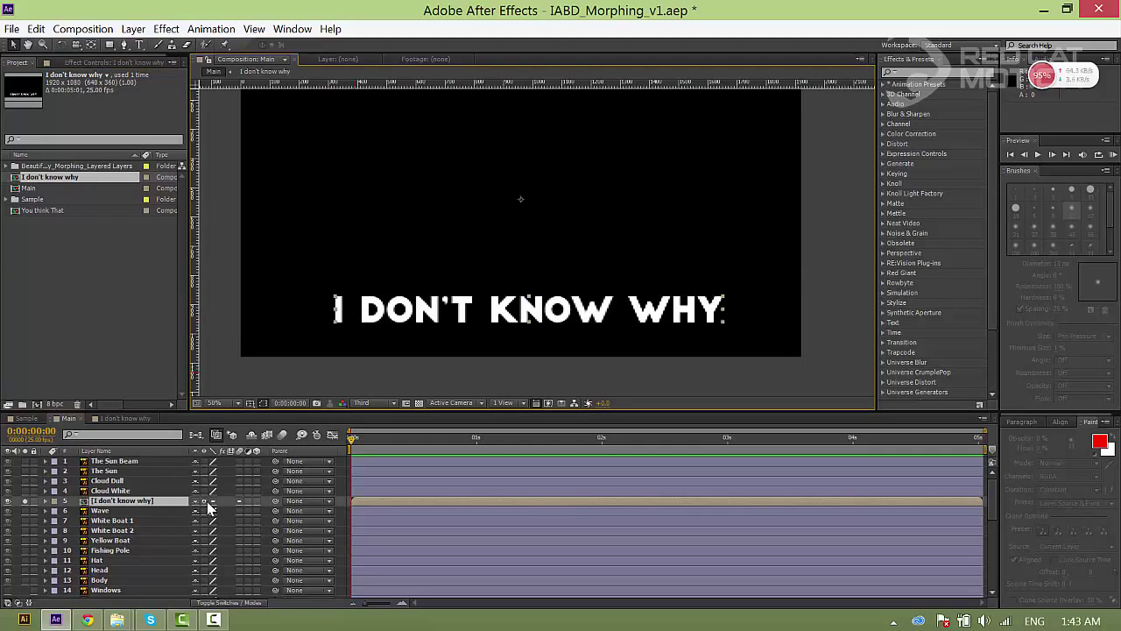
pyautogui.moveTo(498, 252); pyautogui.dragTo(506, 294)
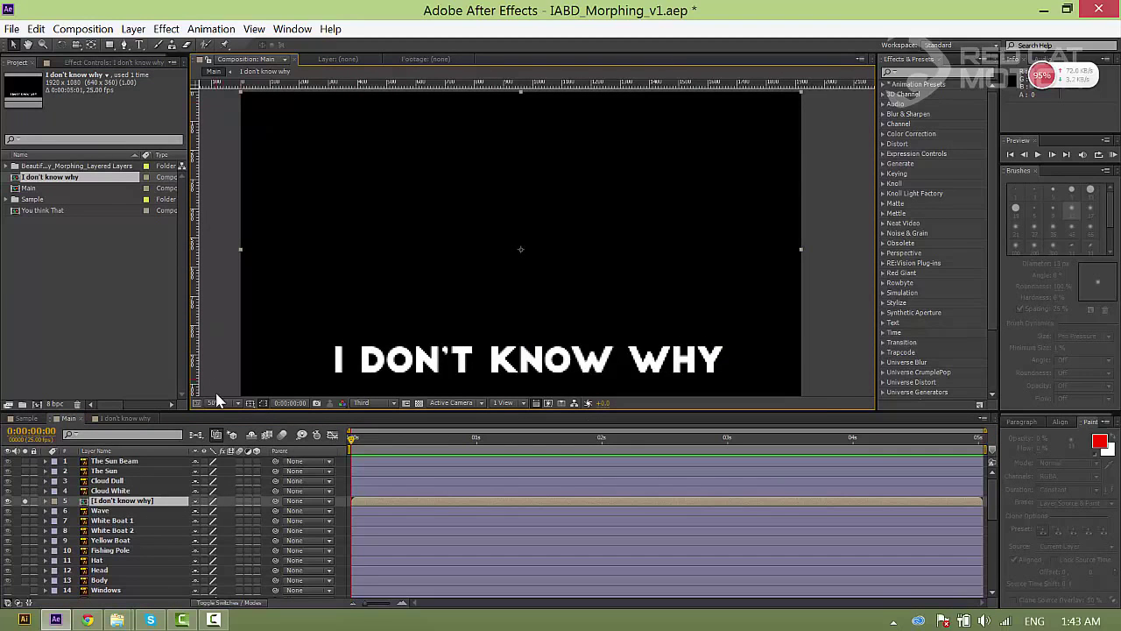
pyautogui.click(204, 501)
pyautogui.moveTo(418, 354); pyautogui.dragTo(404, 328)
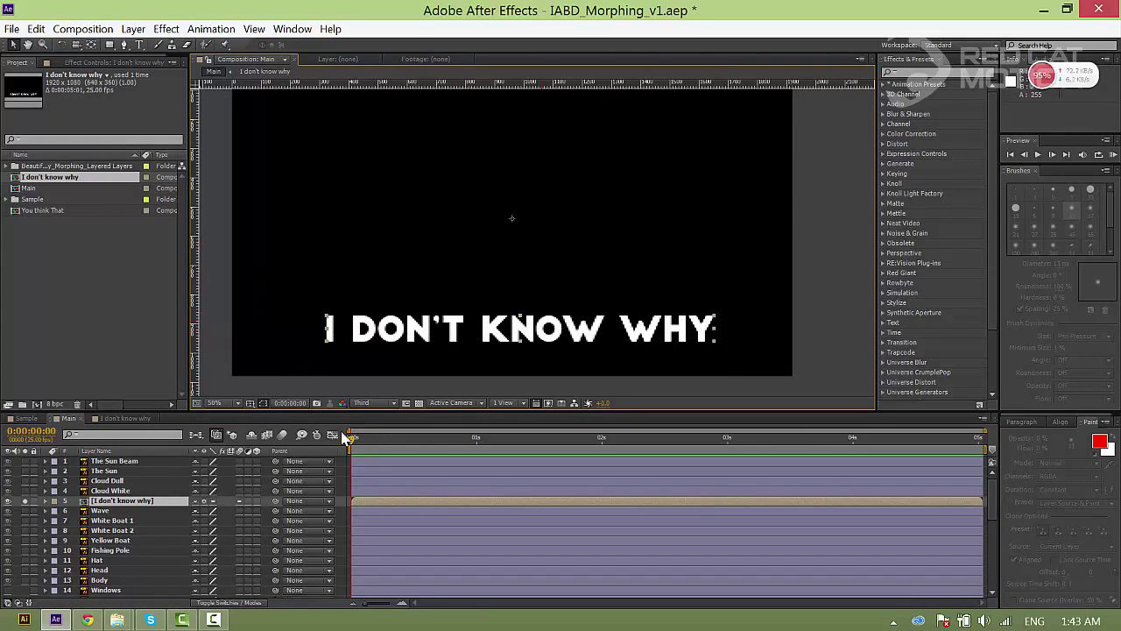
pyautogui.click(206, 502)
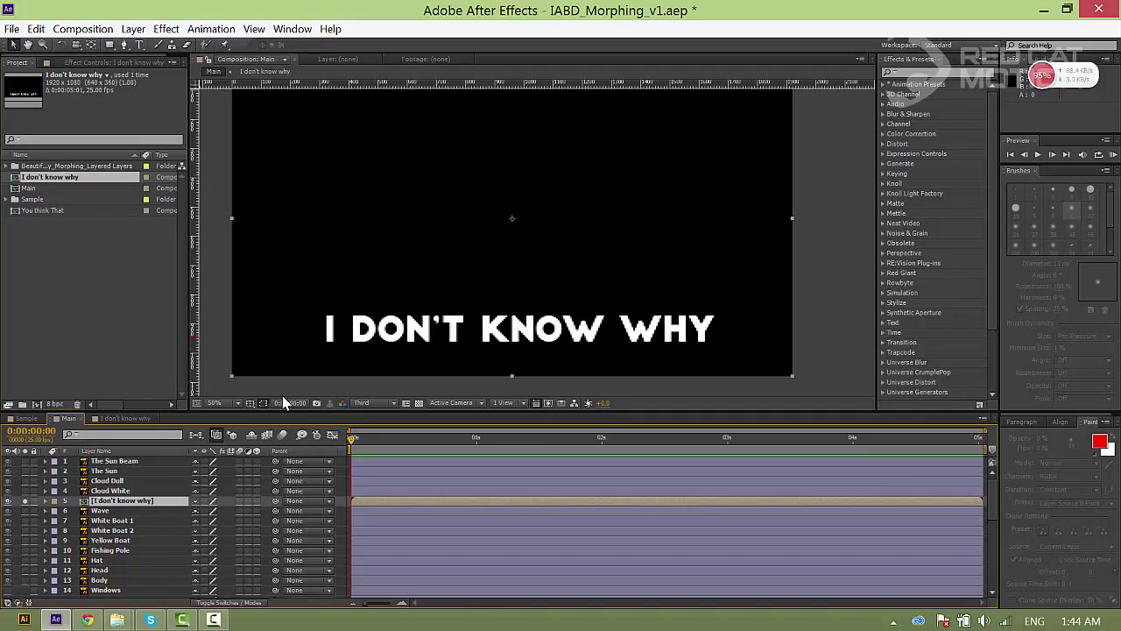
# - Try a rectangular mask around the "I don't know why" text, and delete the mask from the pre-comp layer
pyautogui.click(110, 45)
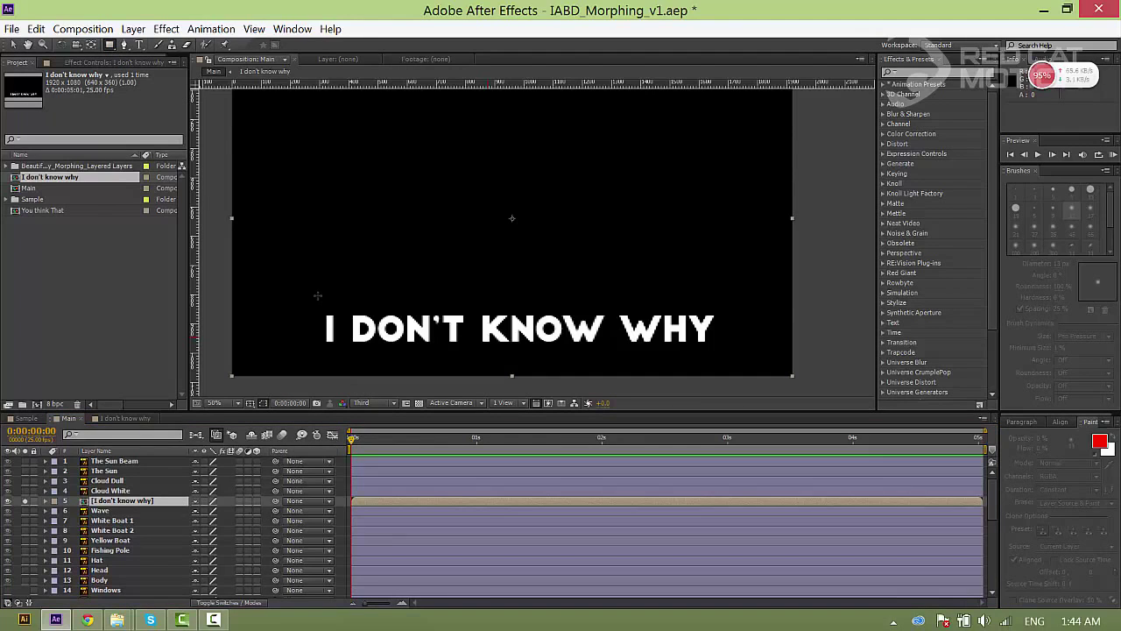
pyautogui.moveTo(727, 355); pyautogui.dragTo(317, 297)
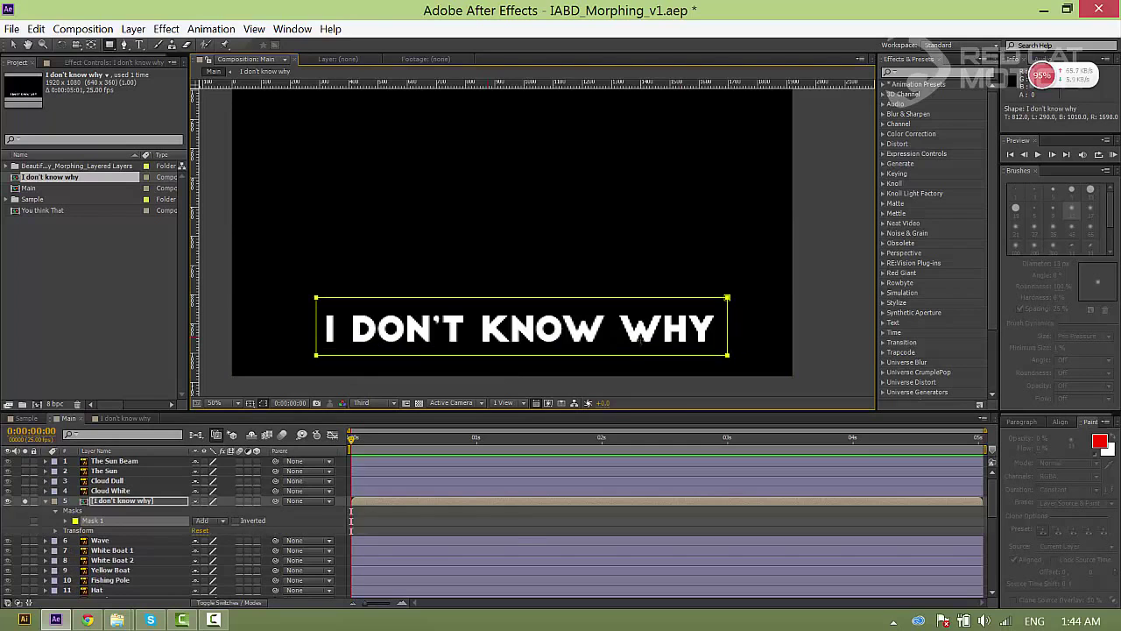
pyautogui.press('v')
pyautogui.click(511, 523)
pyautogui.click(478, 498)
pyautogui.moveTo(395, 321)
pyautogui.mouseDown()
pyautogui.moveTo(372, 281)
pyautogui.moveTo(395, 300)
pyautogui.mouseUp()
pyautogui.hotkey('ctrl', 'z')
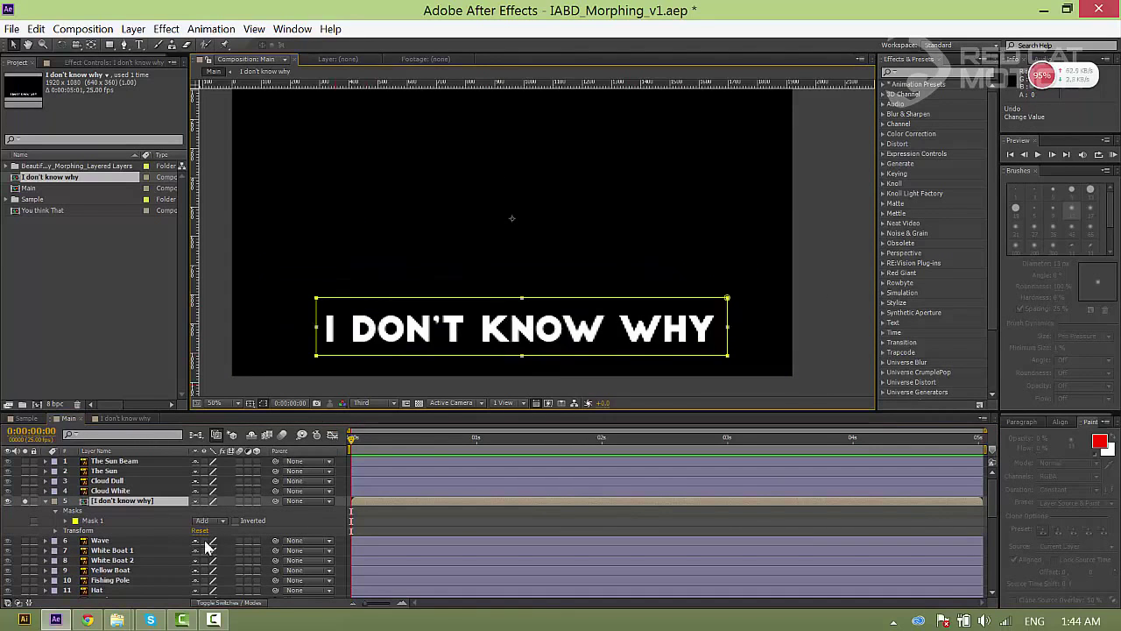
pyautogui.click(105, 513)
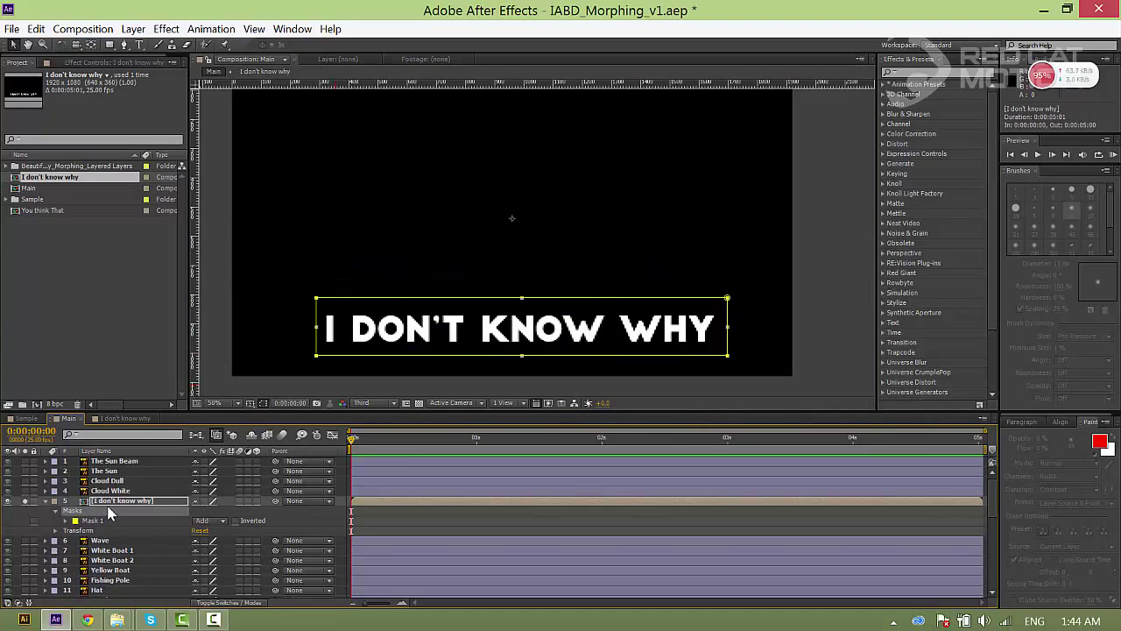
pyautogui.press('Delete')
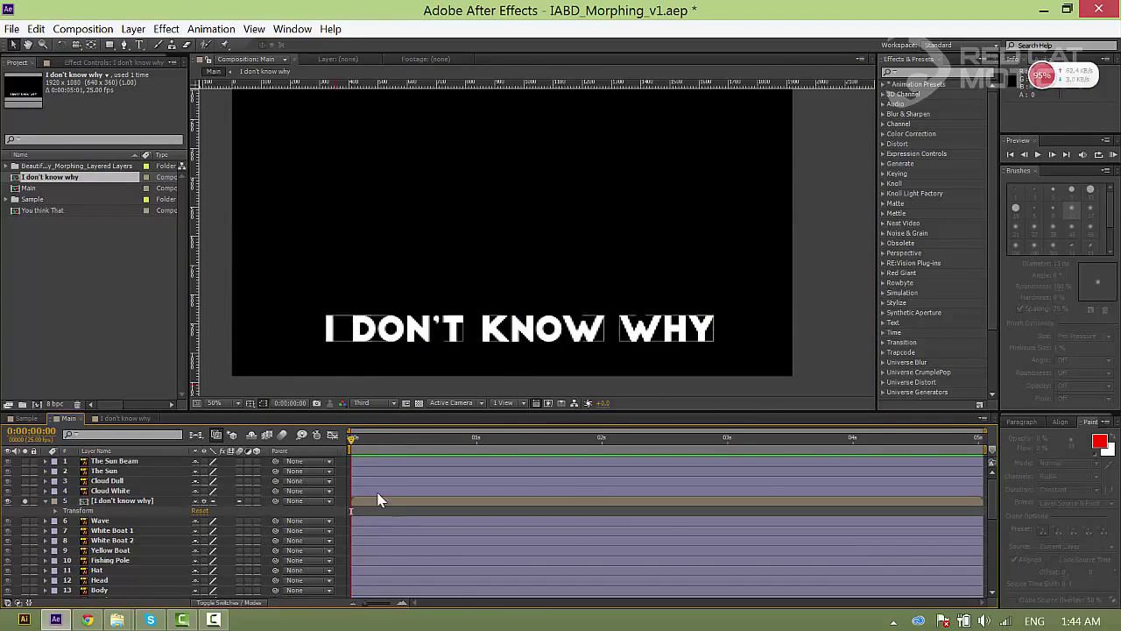
# - Turn off solo for the "I don't know why" layer and show the whole boat scene at 25%
pyautogui.press(',')
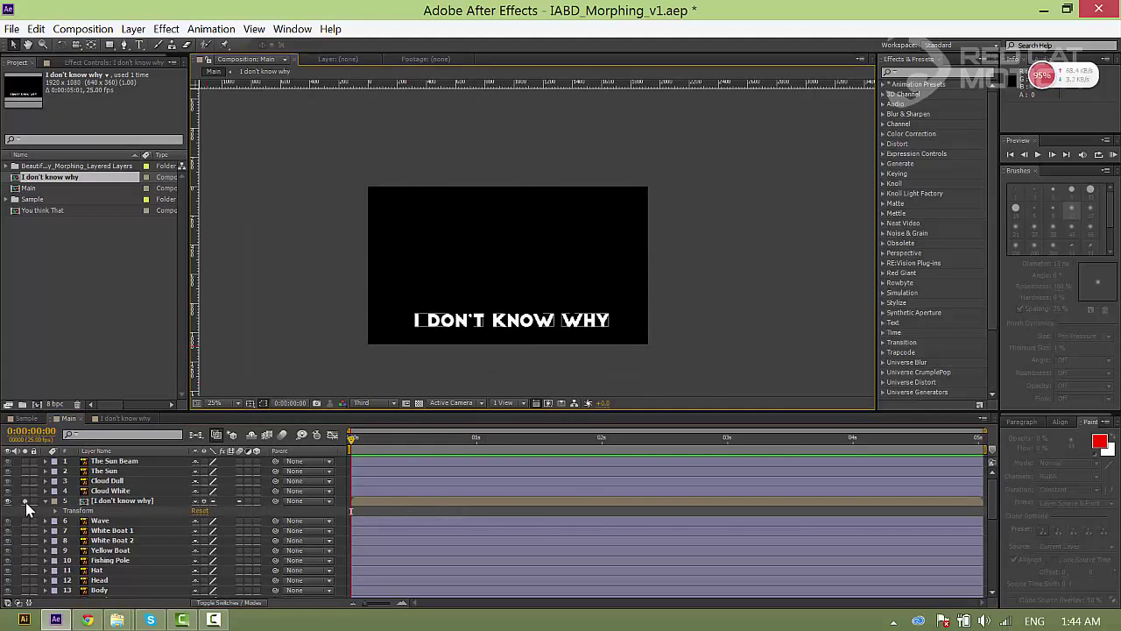
pyautogui.click(24, 500)
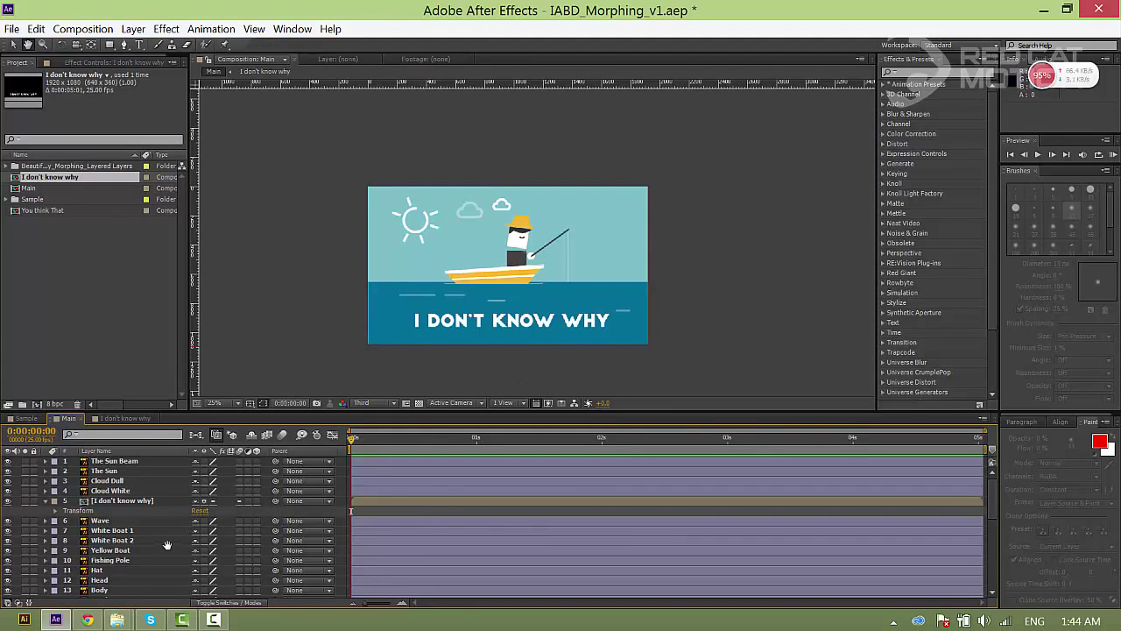
# - Move the hidden layers from Windows down to City to the top of the layer stack, above The Sun Beam
pyautogui.scroll(-4, 175, 530)
pyautogui.moveTo(213, 417); pyautogui.dragTo(221, 438)
pyautogui.click(100, 495)
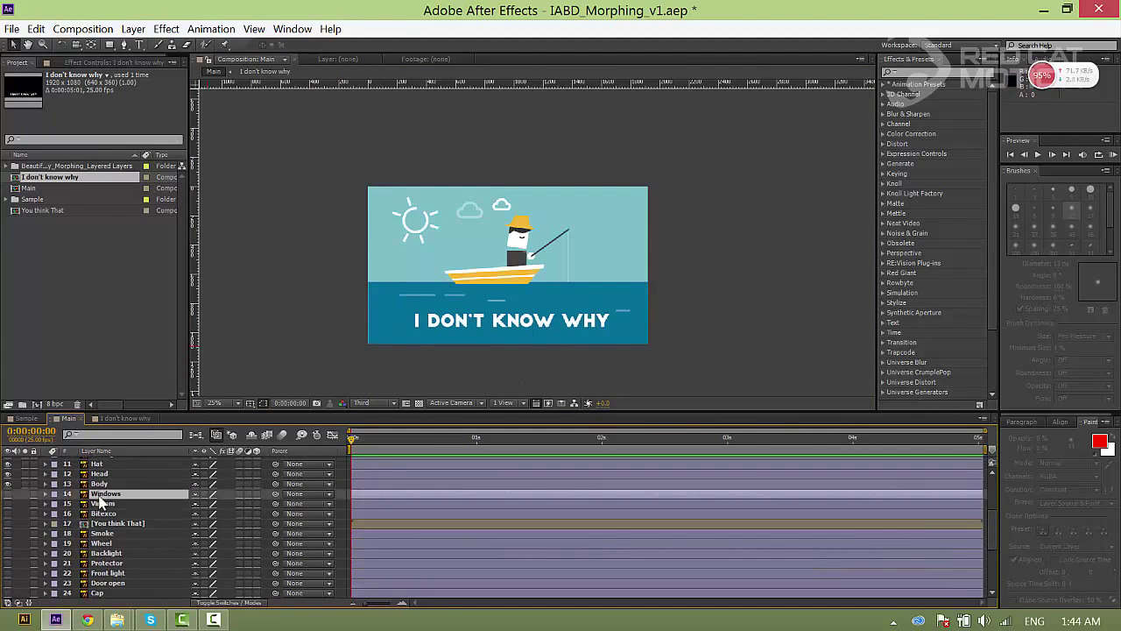
pyautogui.scroll(-4, 145, 510)
pyautogui.keyDown('shift'); pyautogui.click(102, 561); pyautogui.keyUp('shift')
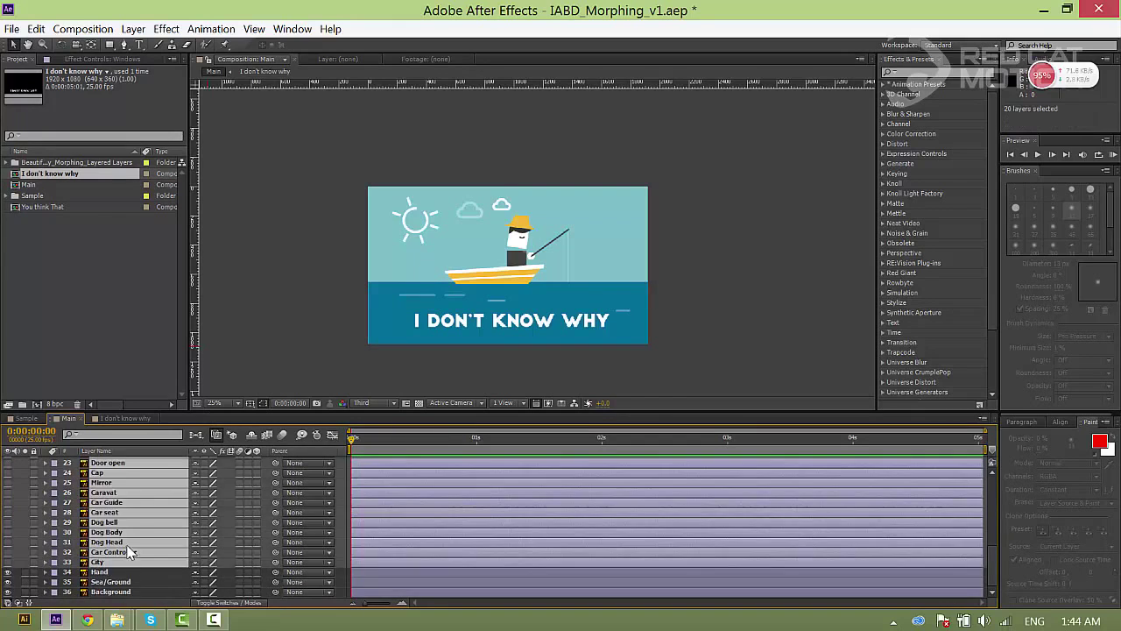
pyautogui.scroll(8, 127, 534)
pyautogui.scroll(-2, 113, 591)
pyautogui.moveTo(117, 587); pyautogui.dragTo(126, 462)
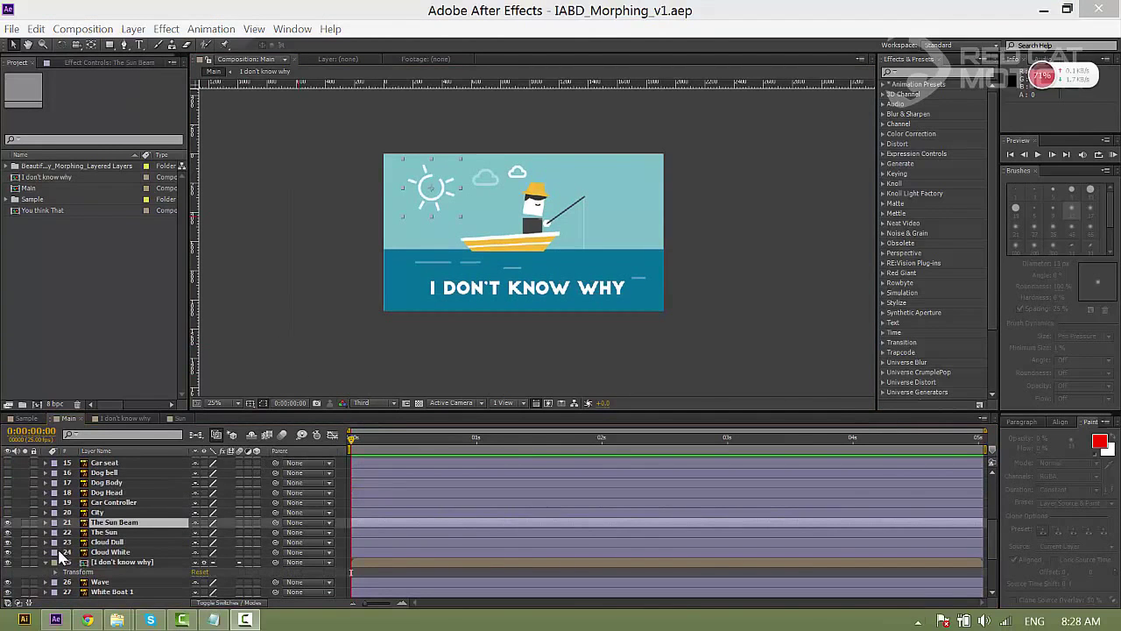
# - Pre-compose the The Sun Beam and The Sun layers into a new composition named "The Sun"
pyautogui.keyDown('shift'); pyautogui.click(103, 532); pyautogui.keyUp('shift')
pyautogui.rightClick(103, 532)
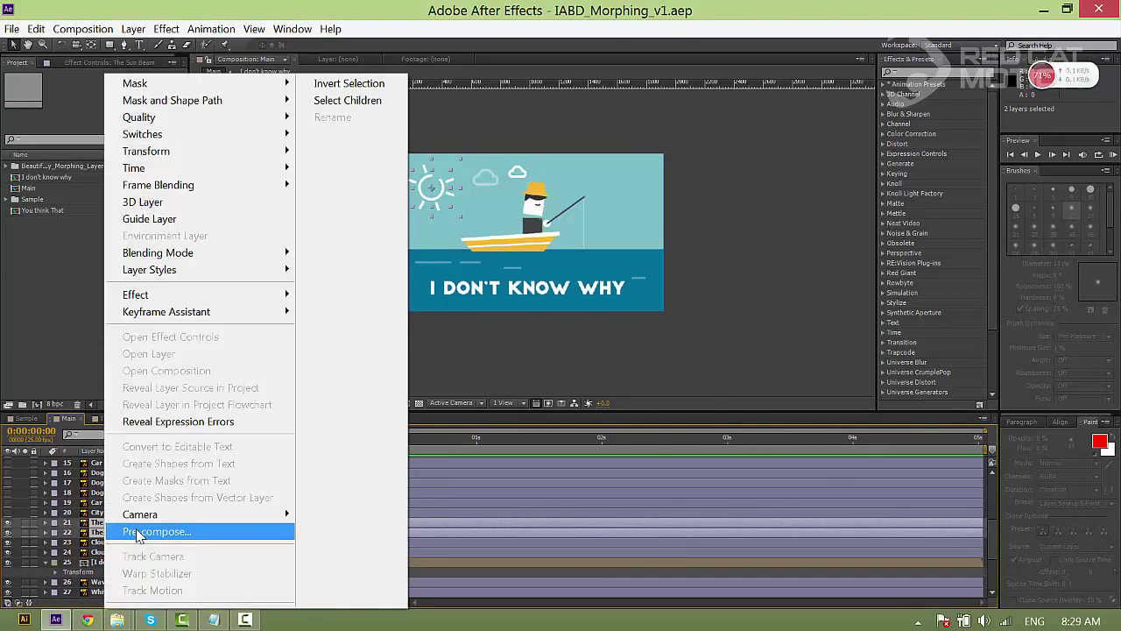
pyautogui.click(149, 532)
pyautogui.write('The')
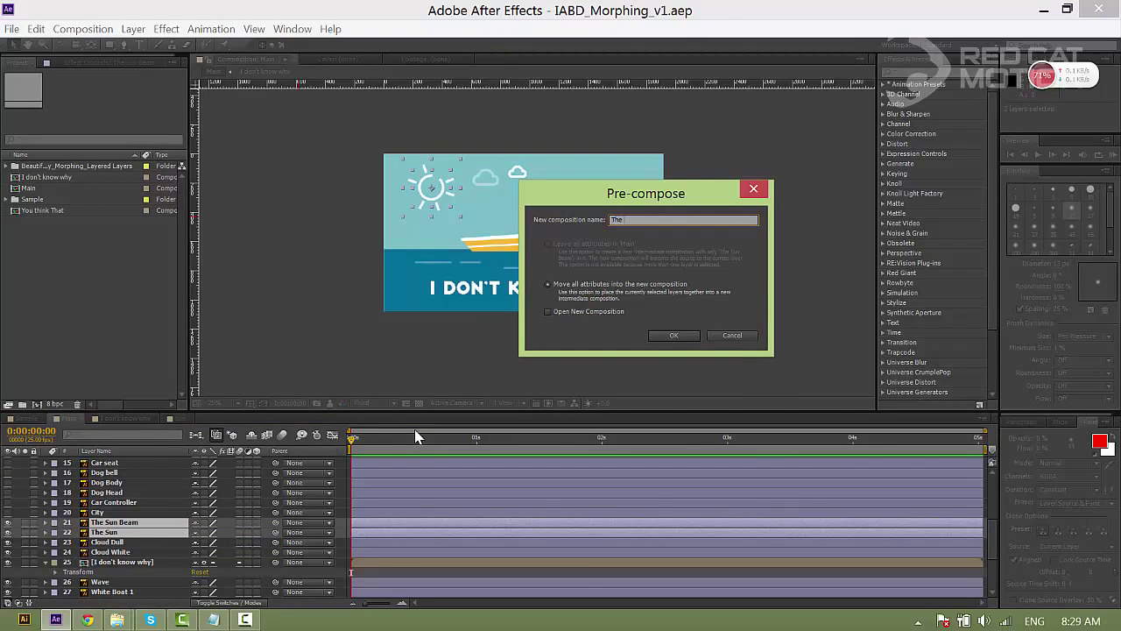
pyautogui.write(' Sun')
pyautogui.press('Return')
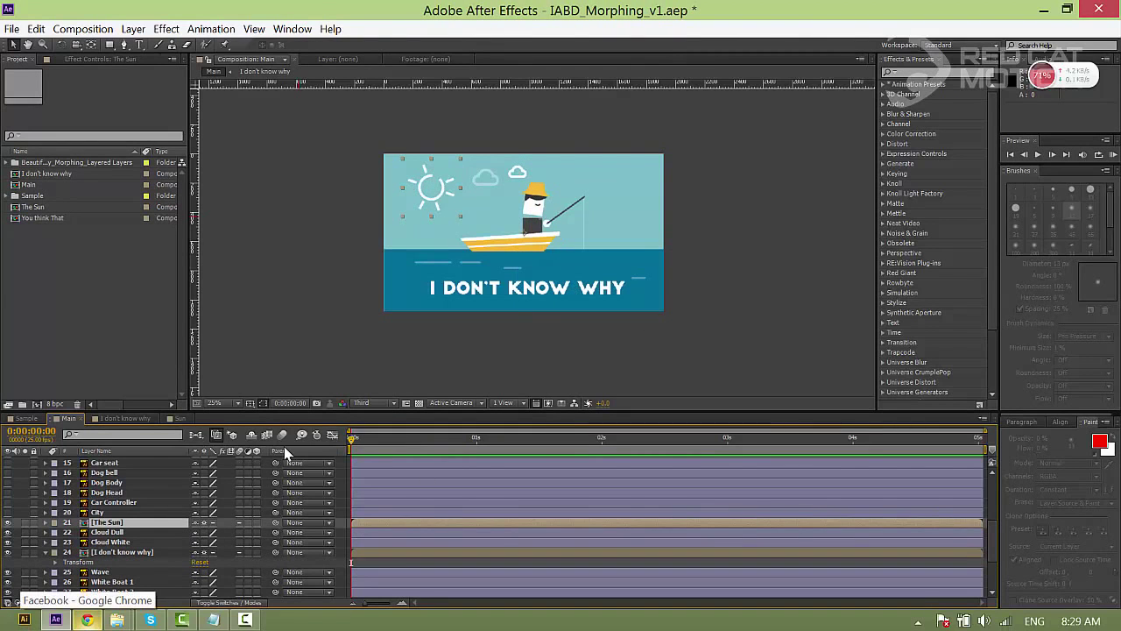
# - Open The Sun pre-comp and hide its The Sun Beam layer
pyautogui.doubleClick(143, 522)
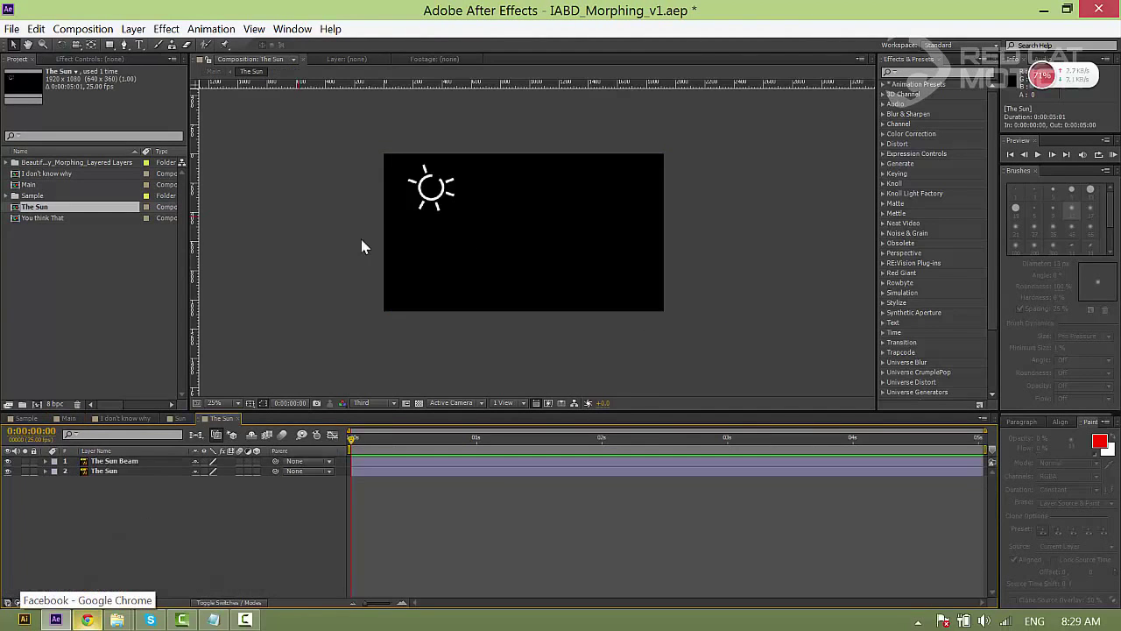
pyautogui.scroll(2, 361, 244)
pyautogui.click(466, 230)
pyautogui.click(8, 460)
# - Create a shape layer from the The Sun vector layer
pyautogui.click(109, 471)
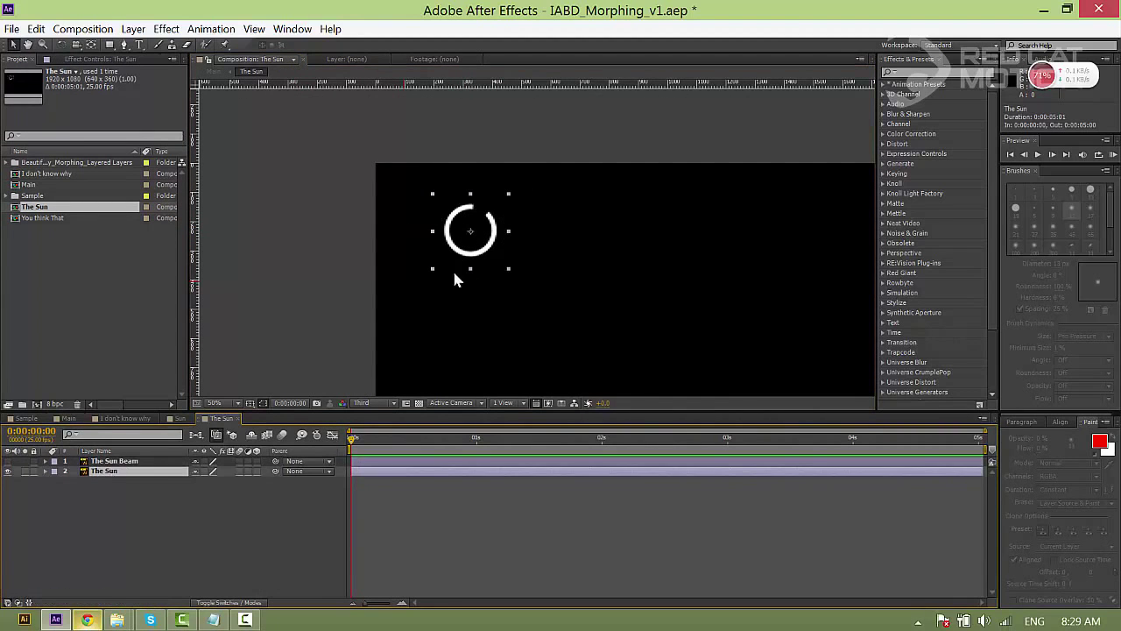
pyautogui.rightClick(143, 470)
pyautogui.click(242, 498)
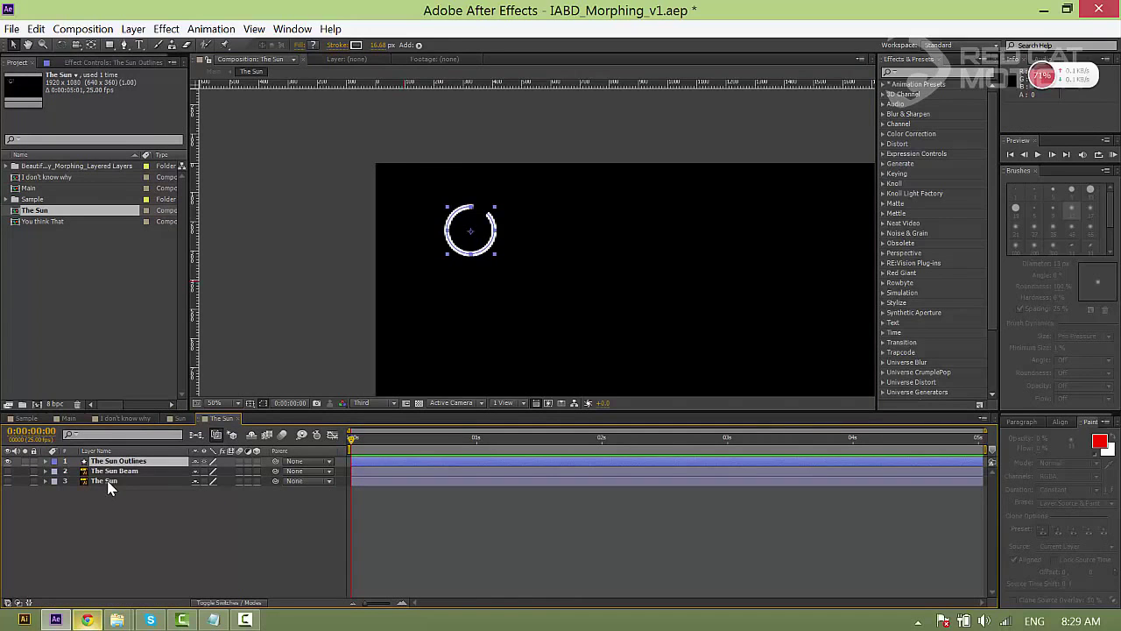
# - Delete the original The Sun vector layer and place The Sun Outlines below The Sun Beam
pyautogui.click(109, 481)
pyautogui.press('Delete')
pyautogui.moveTo(144, 462); pyautogui.dragTo(129, 485)
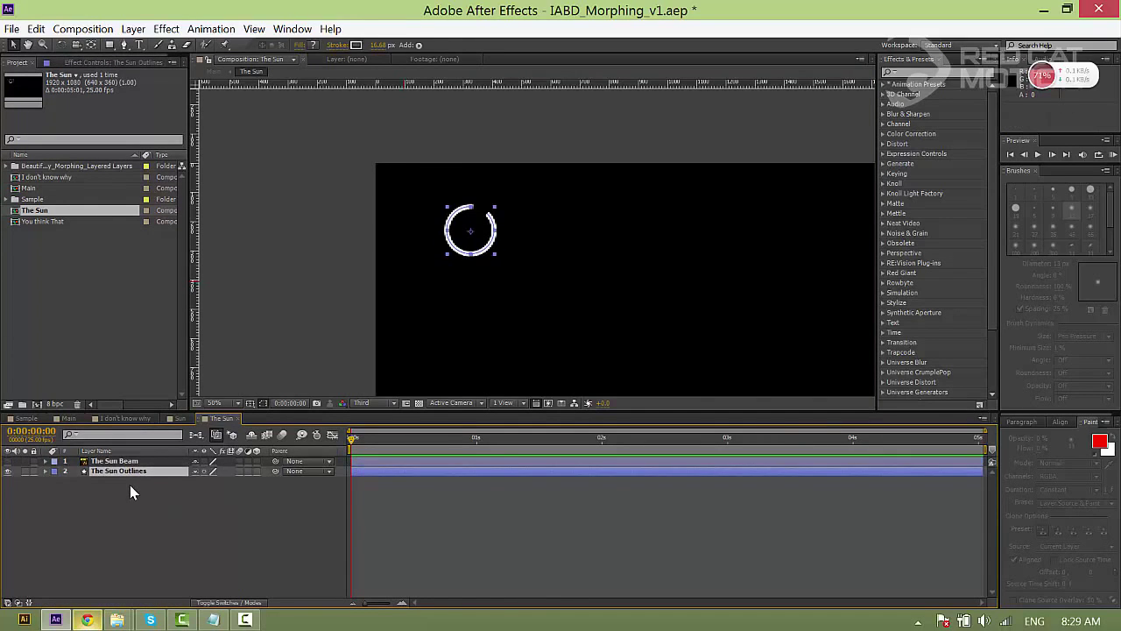
# - Add a Trim Paths operator to the contents of The Sun Outlines
pyautogui.click(46, 471)
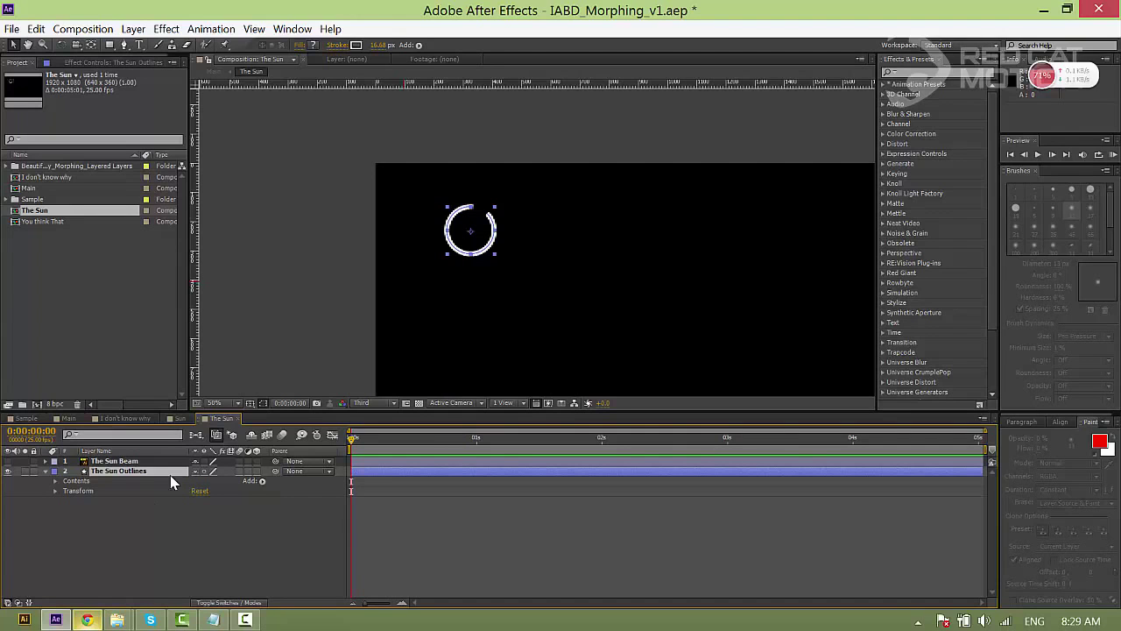
pyautogui.click(262, 481)
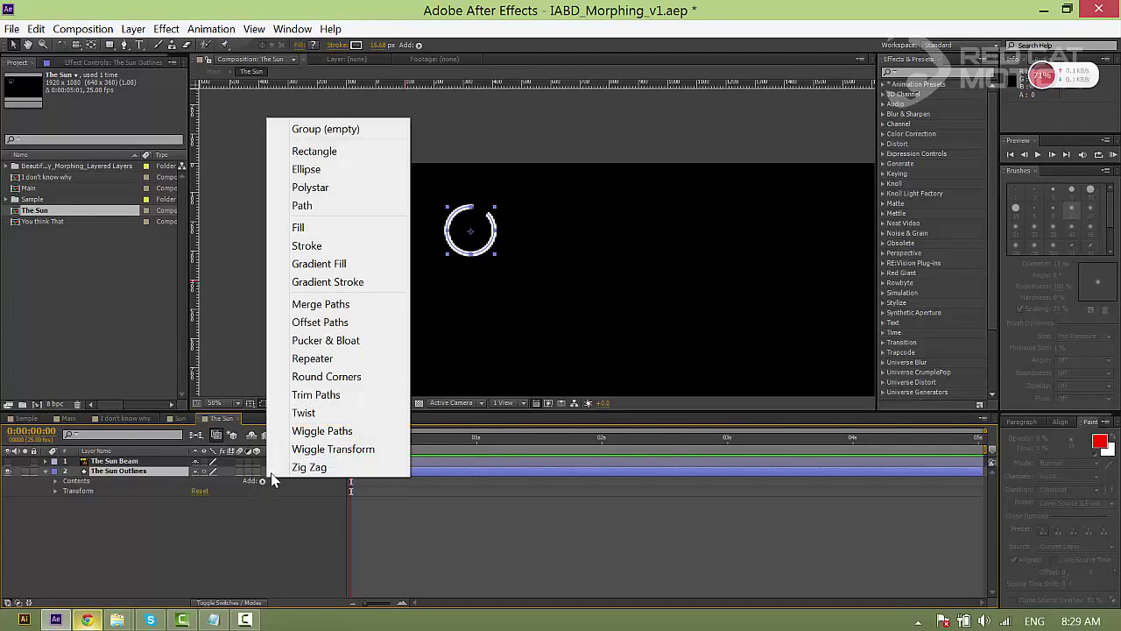
pyautogui.click(321, 395)
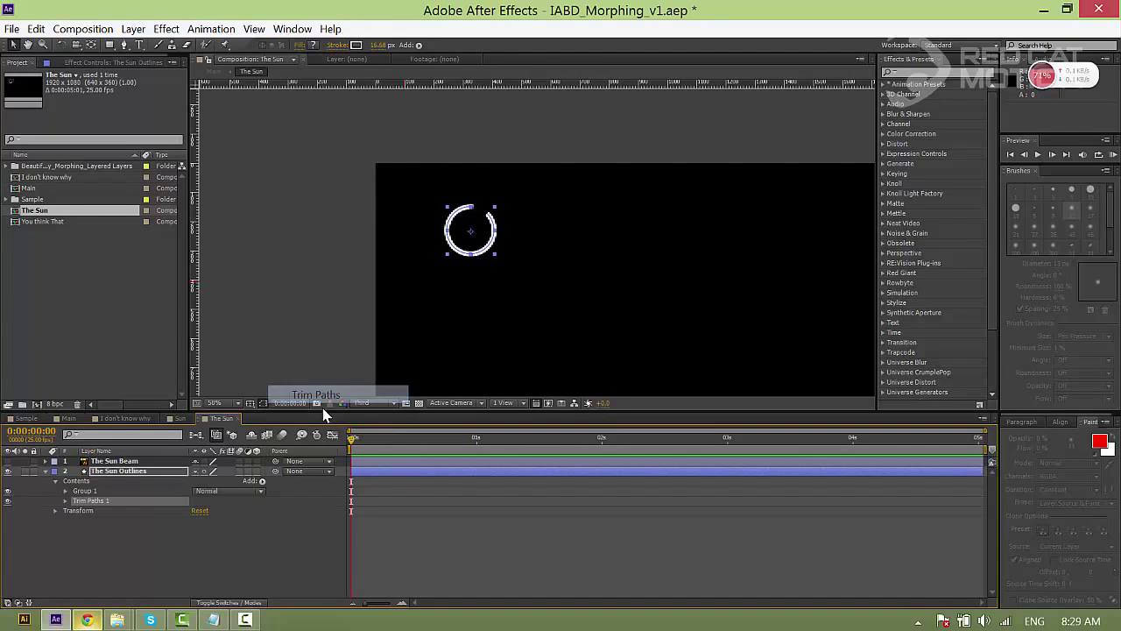
# - Keyframe the Trim Paths End property at 100% and place that keyframe at 0:00:00:20
pyautogui.click(65, 500)
pyautogui.click(85, 520)
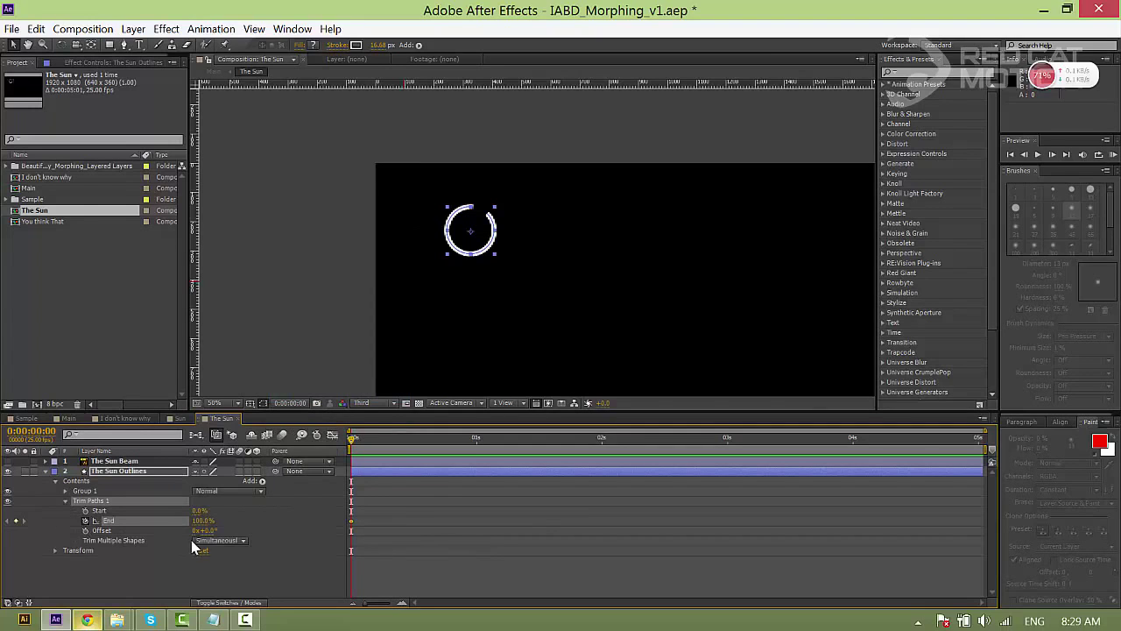
pyautogui.moveTo(352, 520); pyautogui.dragTo(440, 525)
pyautogui.click(436, 447)
pyautogui.moveTo(366, 613); pyautogui.dragTo(391, 613)
pyautogui.click(630, 521)
# - Set the Trim Paths End value to 0% at the start of the composition
pyautogui.moveTo(628, 441); pyautogui.dragTo(269, 436)
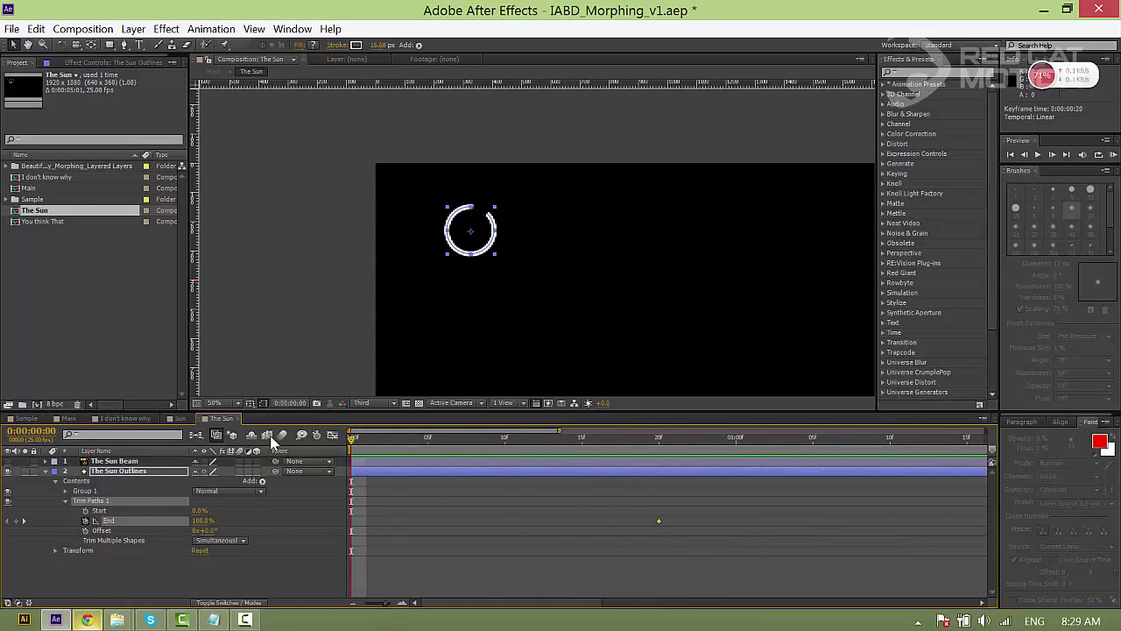
pyautogui.click(198, 521)
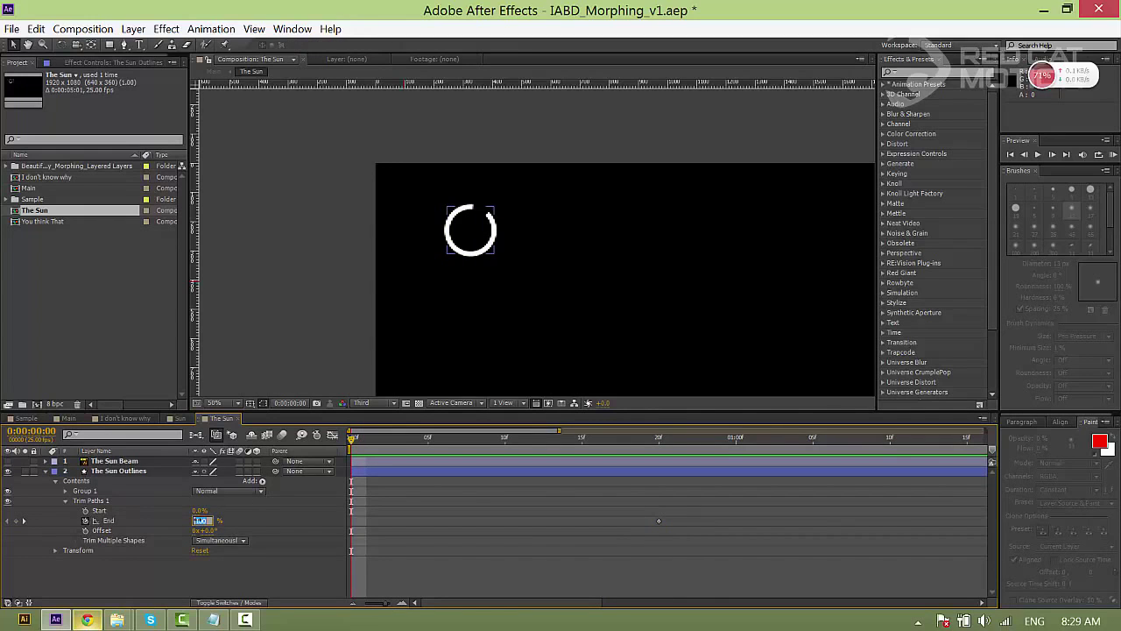
pyautogui.write('0')
pyautogui.press('Return')
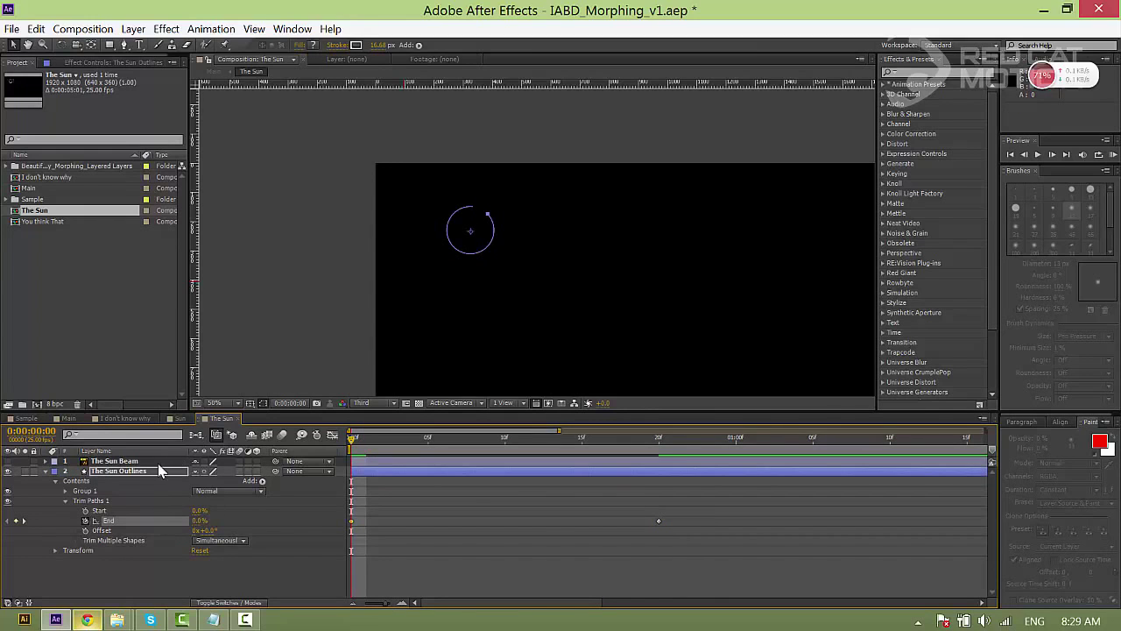
# - Add a Rotation keyframe to The Sun Outlines at the first frame, and reveal all of the layer's animated properties
pyautogui.click(113, 473)
pyautogui.press('r')
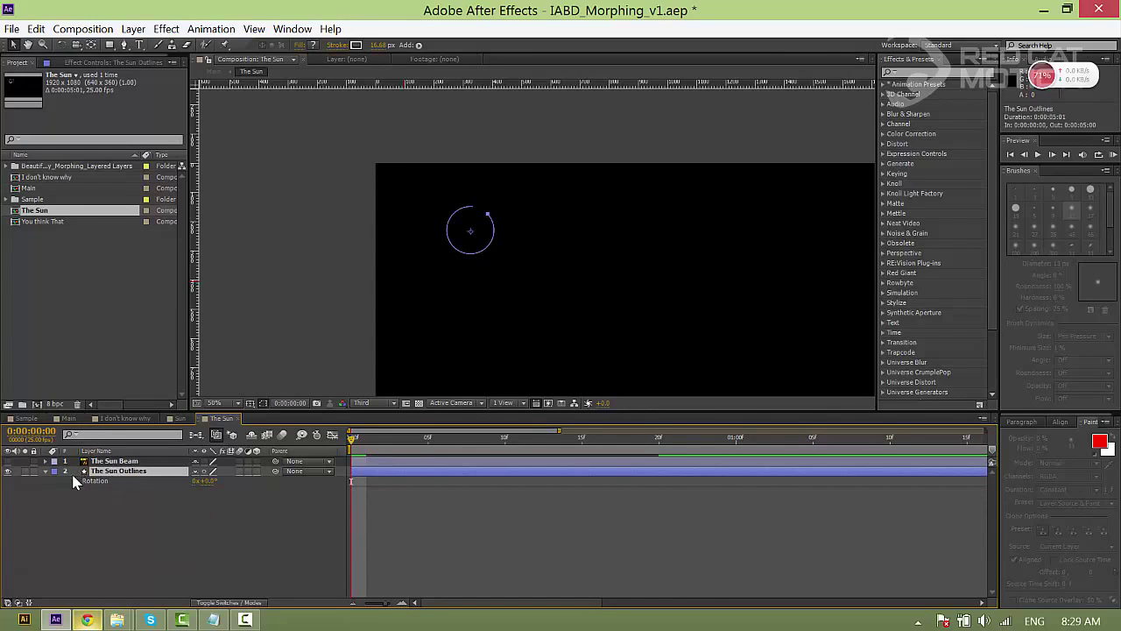
pyautogui.click(76, 481)
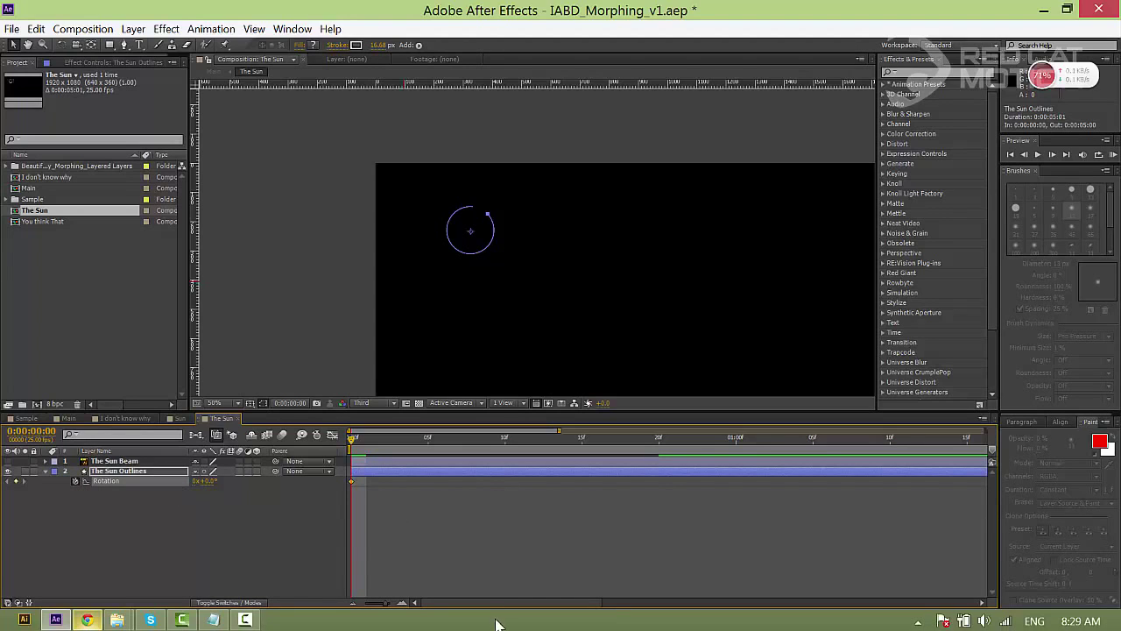
pyautogui.press('u')
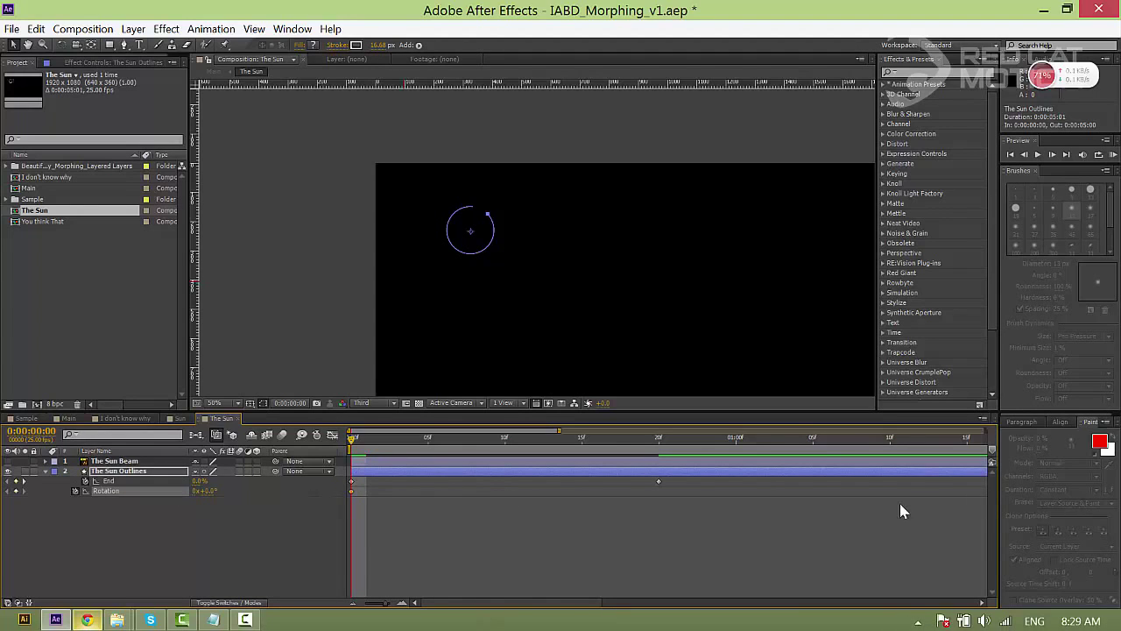
# - Move The Sun Outlines' Rotation keyframe to 0:00:00:20 and set Rotation to -162° at the first frame
pyautogui.moveTo(350, 492); pyautogui.dragTo(663, 506)
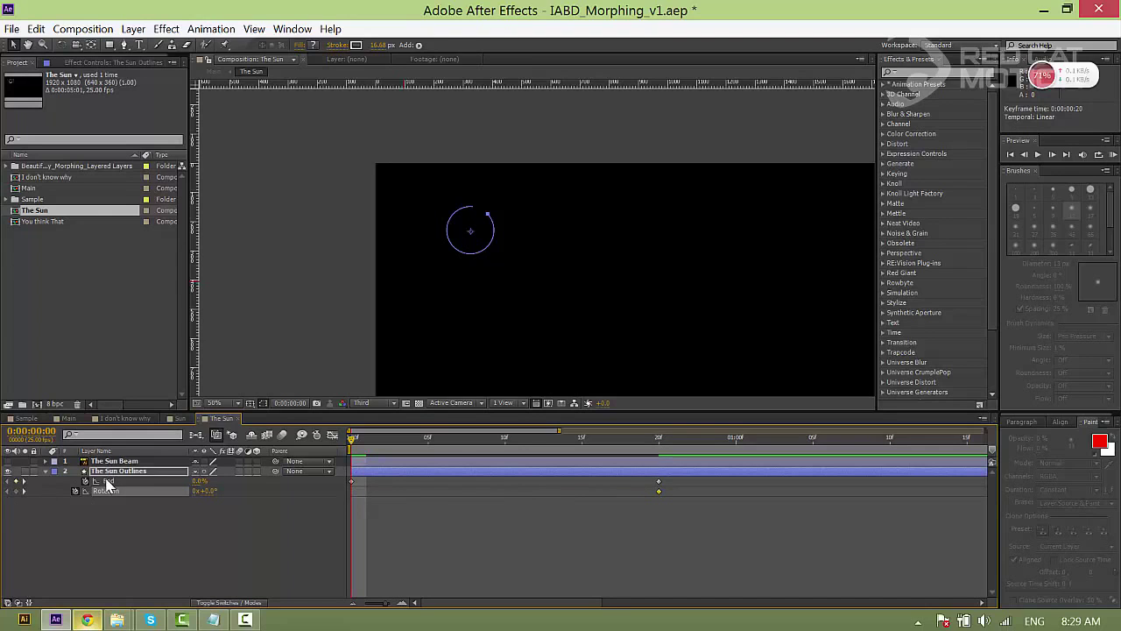
pyautogui.moveTo(201, 491); pyautogui.dragTo(98, 491)
pyautogui.click(611, 526)
# - Apply Easy Ease to all End and Rotation keyframes of The Sun Outlines
pyautogui.moveTo(679, 495); pyautogui.dragTo(334, 499)
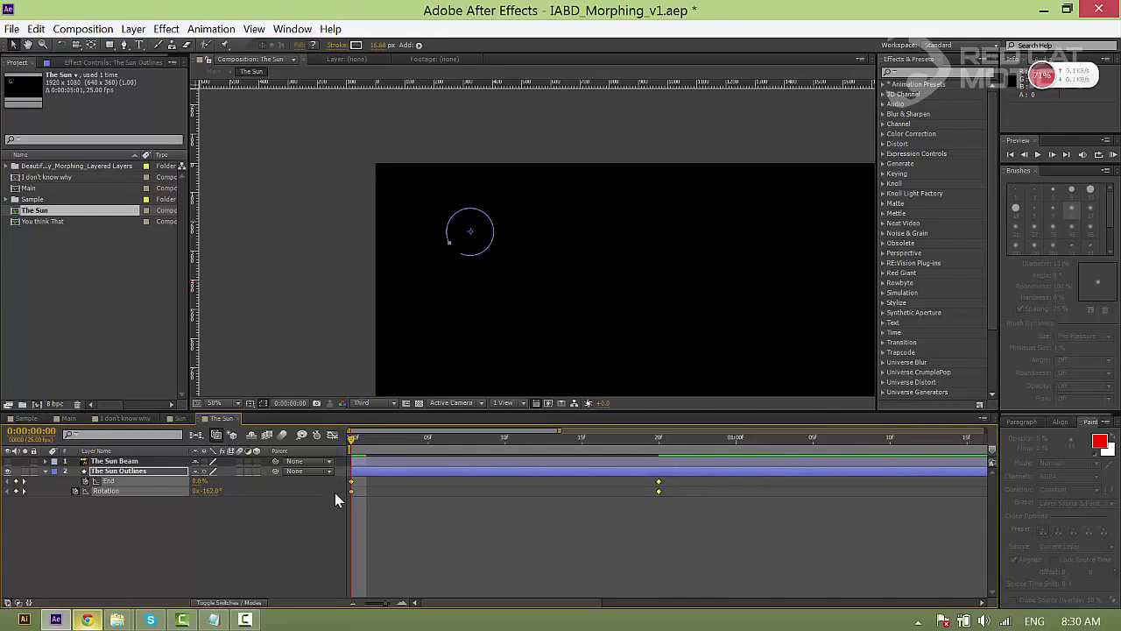
pyautogui.rightClick(354, 496)
pyautogui.moveTo(426, 482)
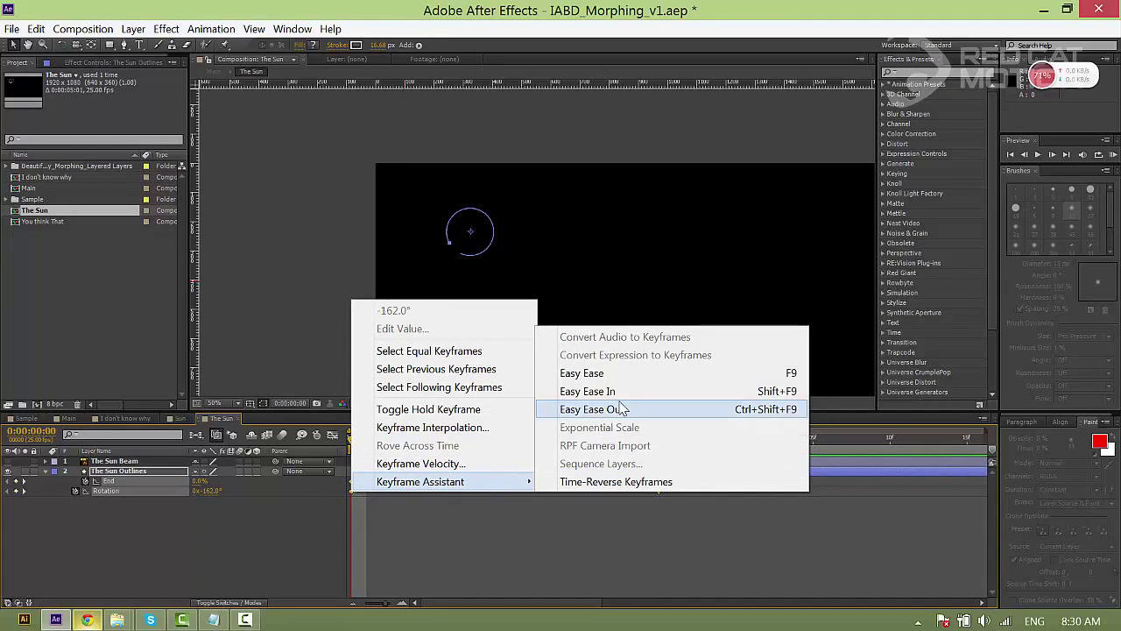
pyautogui.click(580, 375)
# - Lengthen the easing handles of the End and Rotation keyframes at both ends of the speed graph, and preview the sun's animation
pyautogui.click(332, 435)
pyautogui.moveTo(679, 562); pyautogui.dragTo(341, 580)
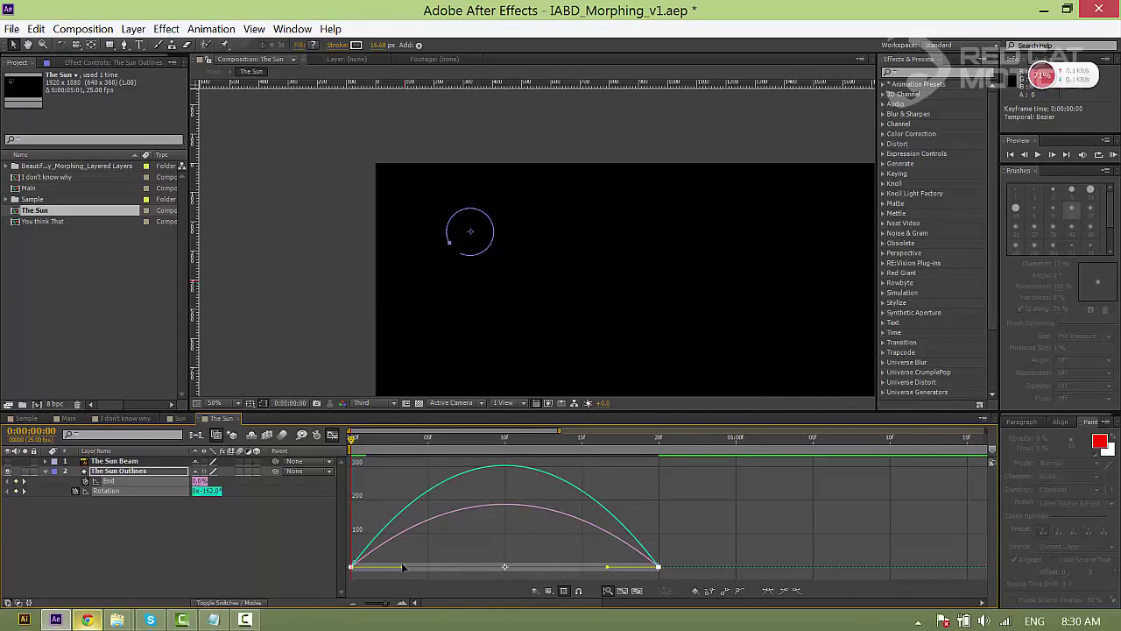
pyautogui.click(550, 591)
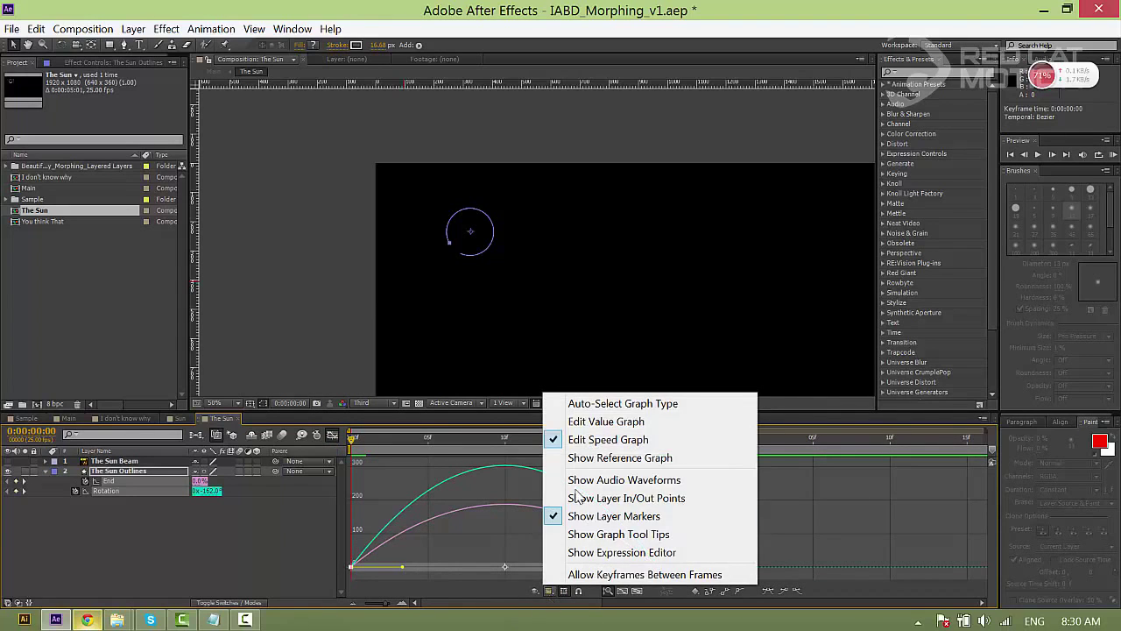
pyautogui.click(613, 442)
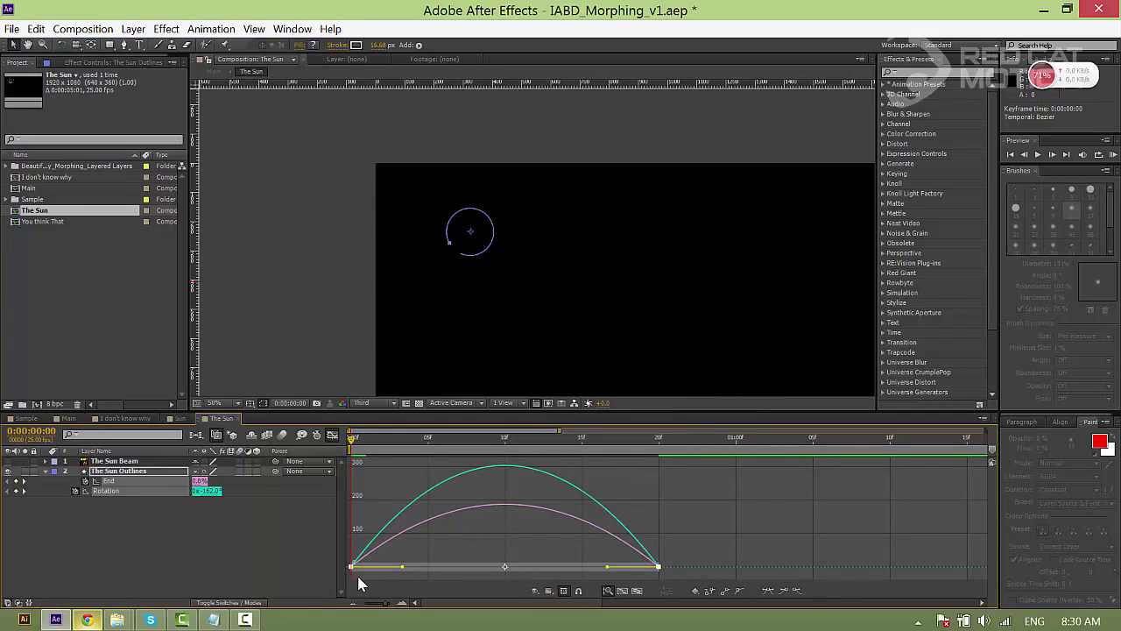
pyautogui.moveTo(401, 568); pyautogui.dragTo(435, 568)
pyautogui.moveTo(602, 570); pyautogui.dragTo(566, 573)
pyautogui.click(332, 434)
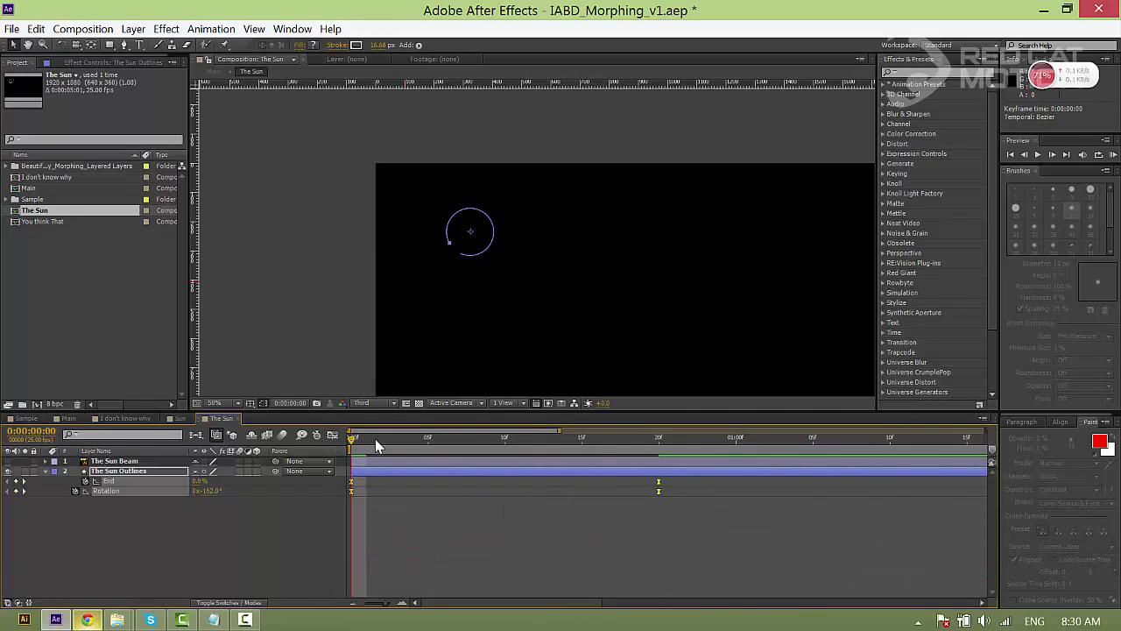
pyautogui.click(394, 526)
pyautogui.press('space')
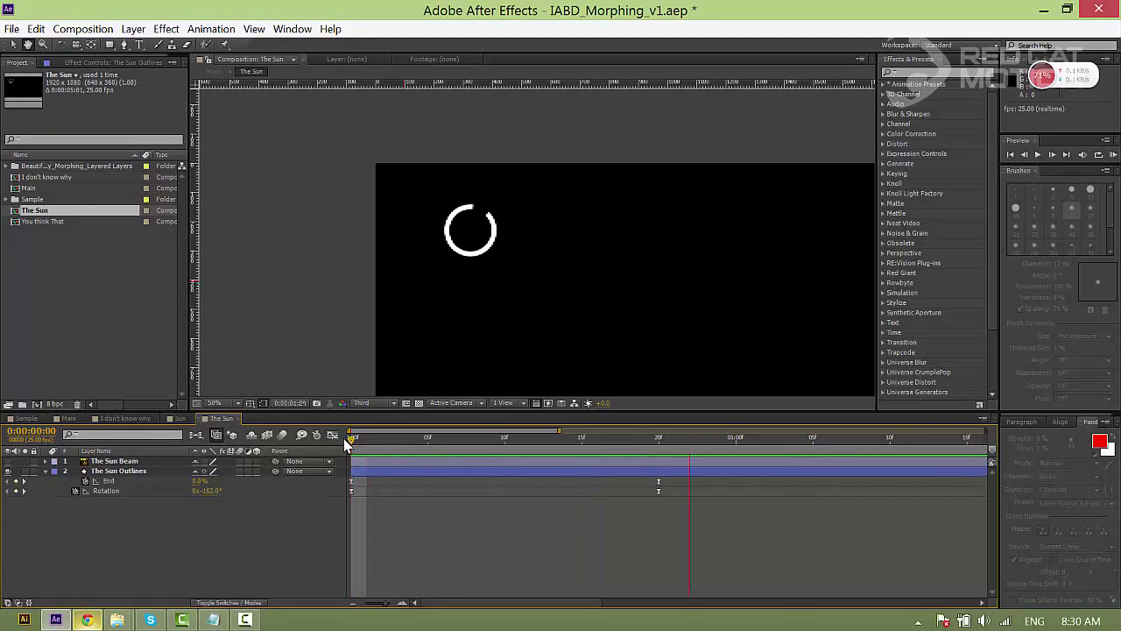
# - Make The Sun Beam layer visible in the composition
pyautogui.click(118, 471)
pyautogui.click(8, 461)
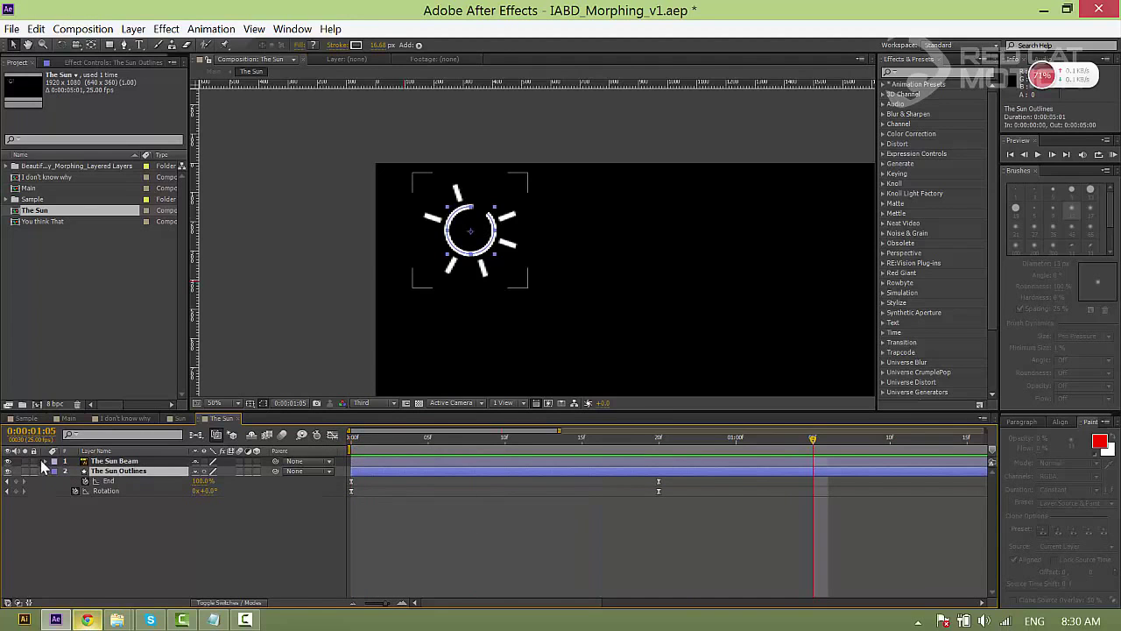
pyautogui.click(114, 461)
pyautogui.moveTo(476, 310); pyautogui.dragTo(418, 313)
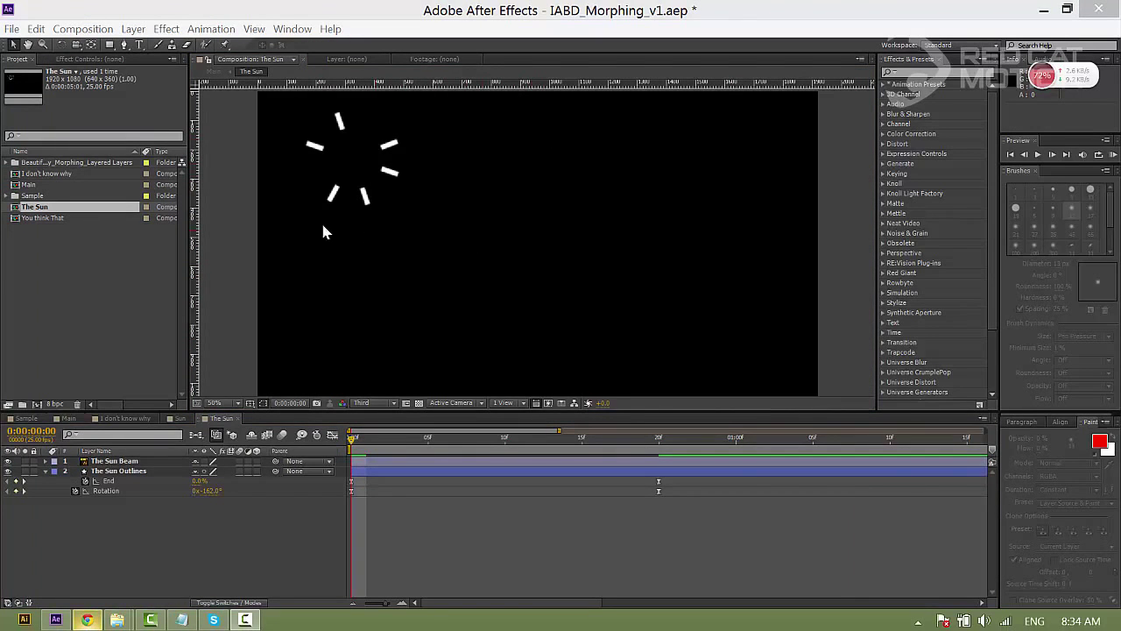
# - Display the Title/Action Safe guides and draw a short vertical line just above the composition's centre with the Pen tool
pyautogui.click(263, 404)
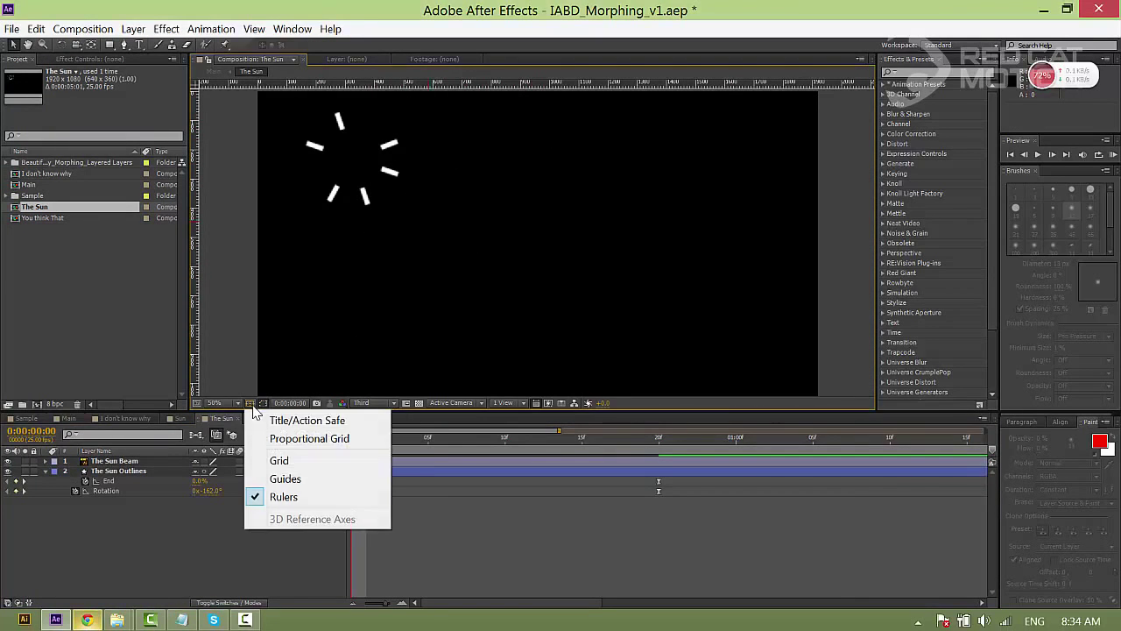
pyautogui.click(277, 419)
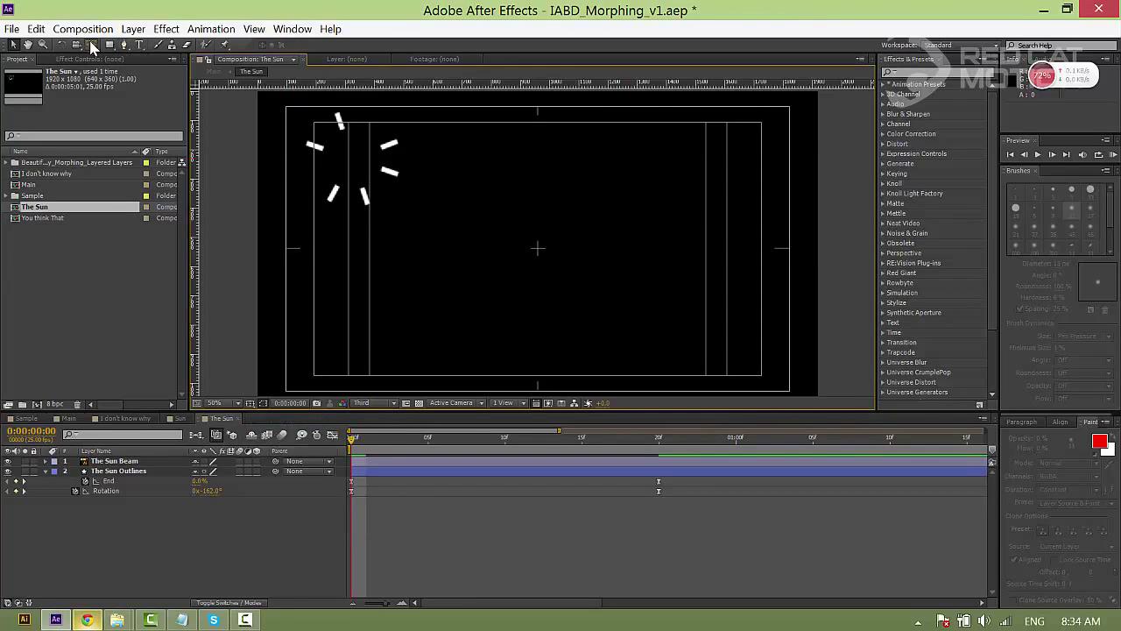
pyautogui.click(124, 44)
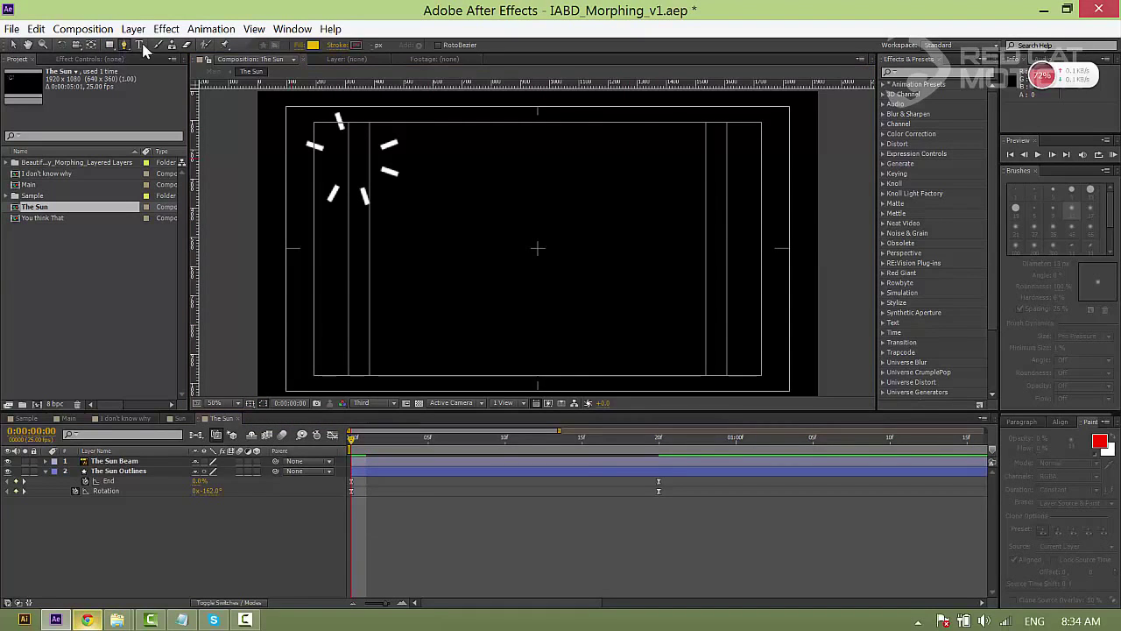
pyautogui.click(537, 228)
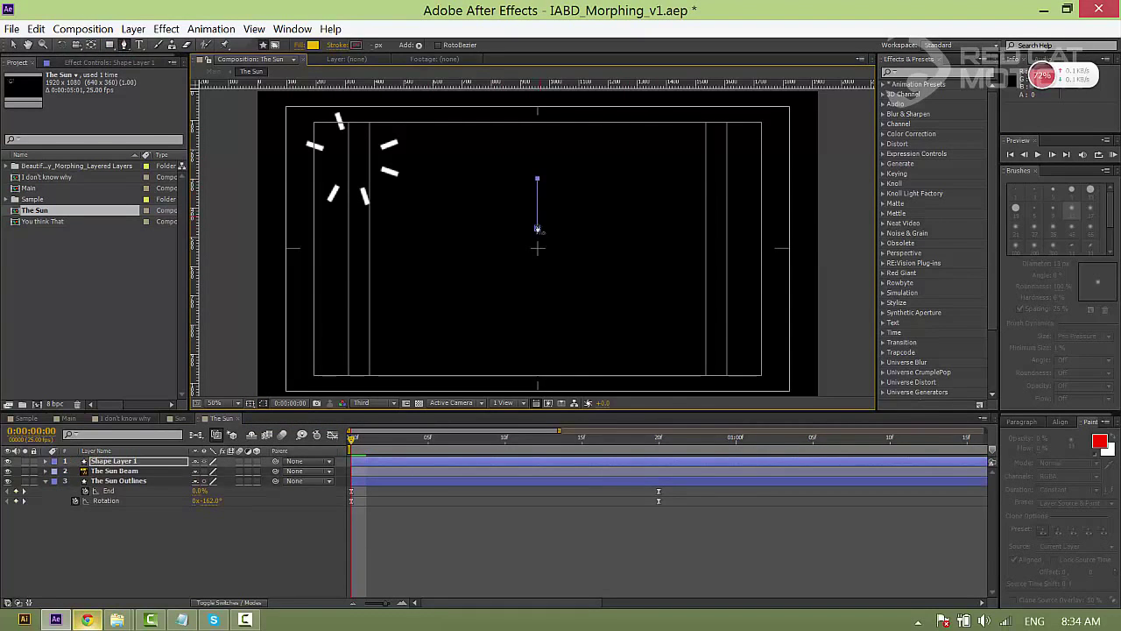
pyautogui.click(537, 215)
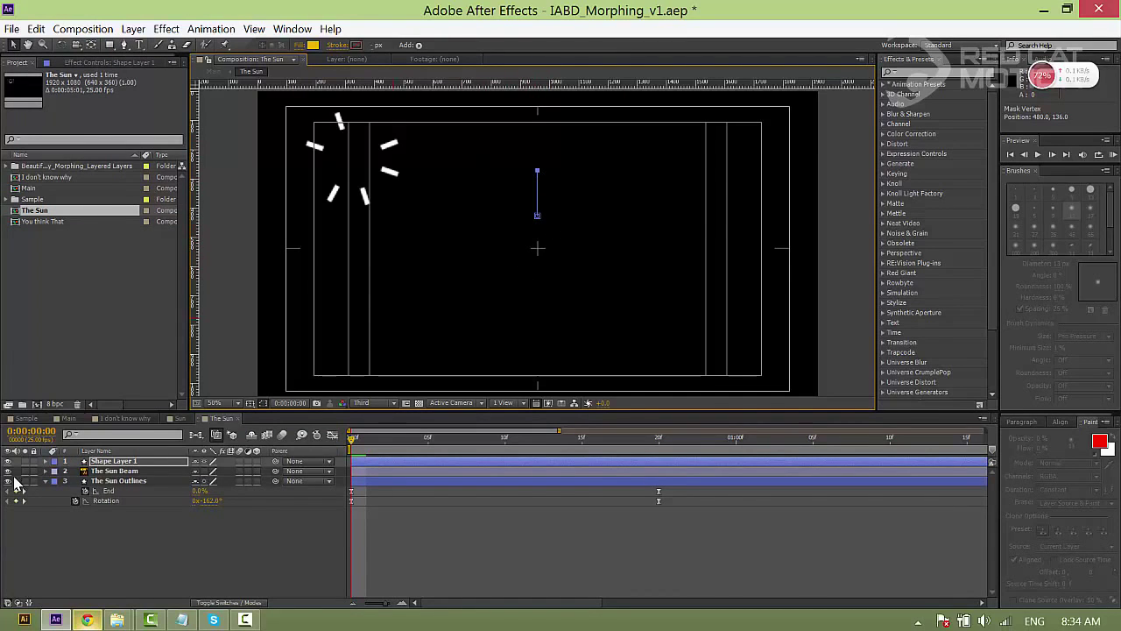
# - Add a Path keyframe to the line in Shape Layer 1 and place it at 0:00:00:08
pyautogui.click(45, 461)
pyautogui.click(56, 471)
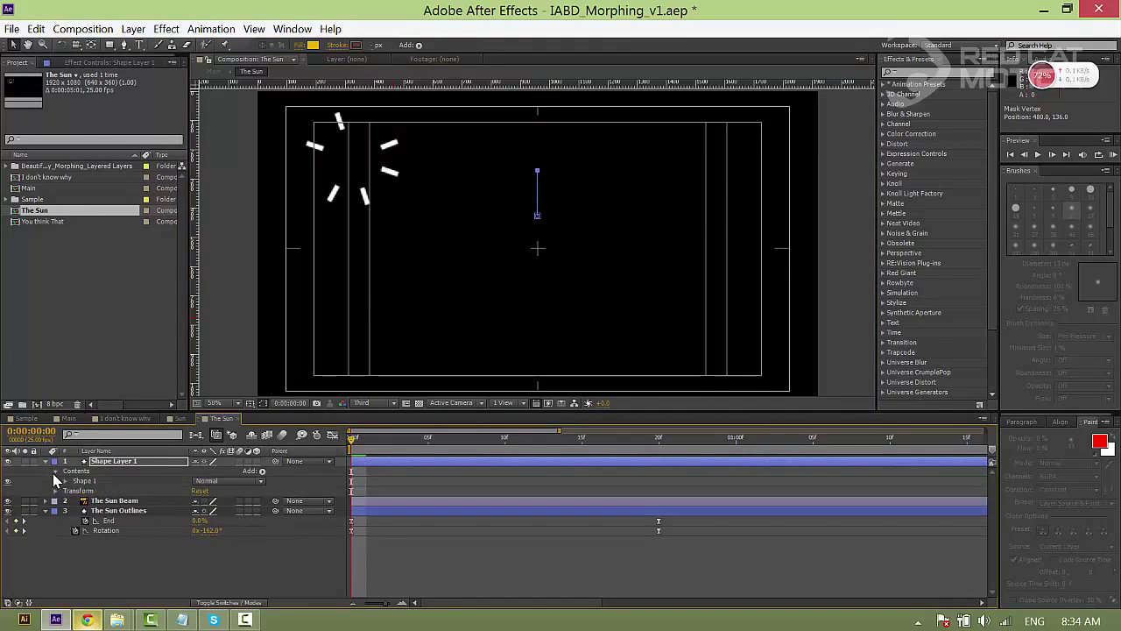
pyautogui.click(65, 481)
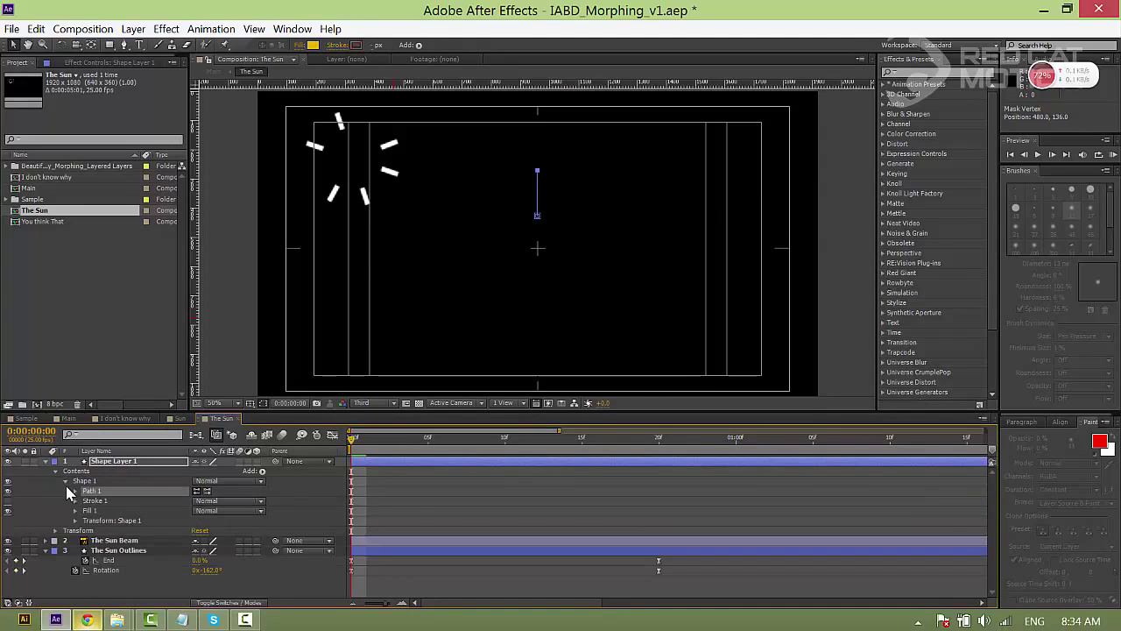
pyautogui.click(76, 490)
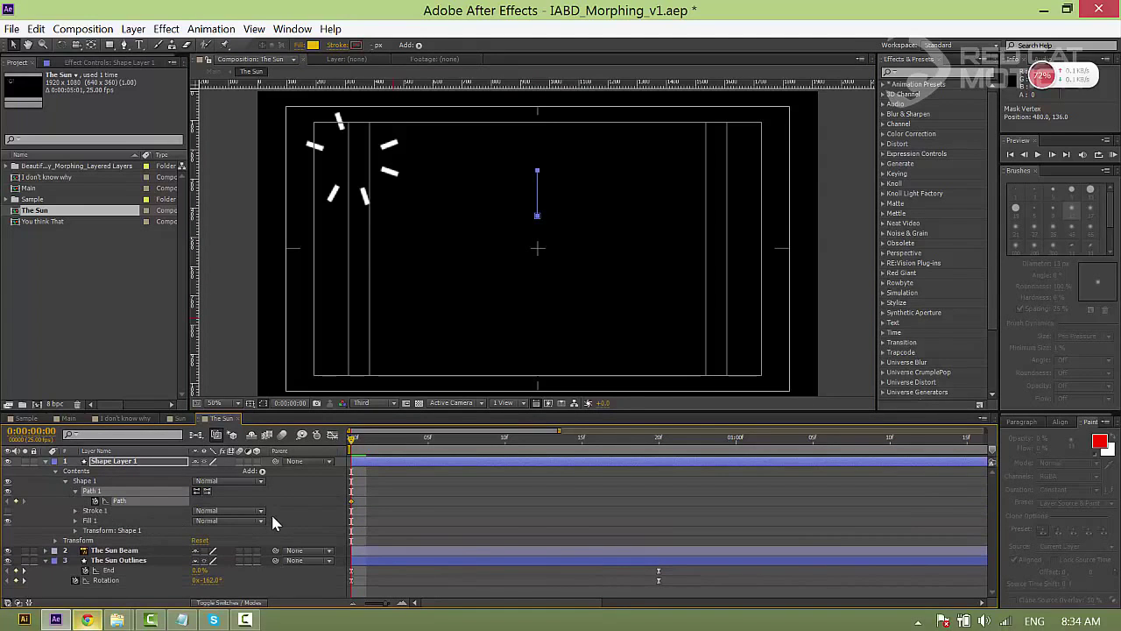
pyautogui.moveTo(353, 503); pyautogui.dragTo(461, 524)
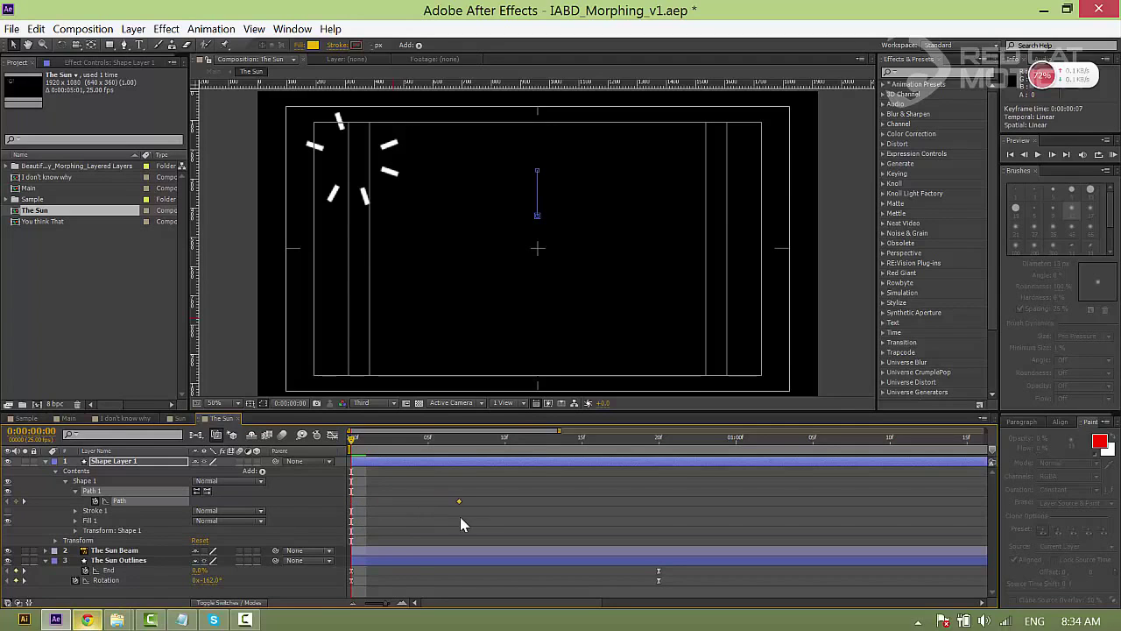
pyautogui.moveTo(470, 449)
pyautogui.mouseDown()
pyautogui.moveTo(482, 450)
pyautogui.moveTo(471, 454)
pyautogui.mouseUp()
# - Keyframe the line's path collapsed onto its lower point at the first frame and onto its upper point at 0:00:00:14
pyautogui.press('Home')
pyautogui.click(537, 180)
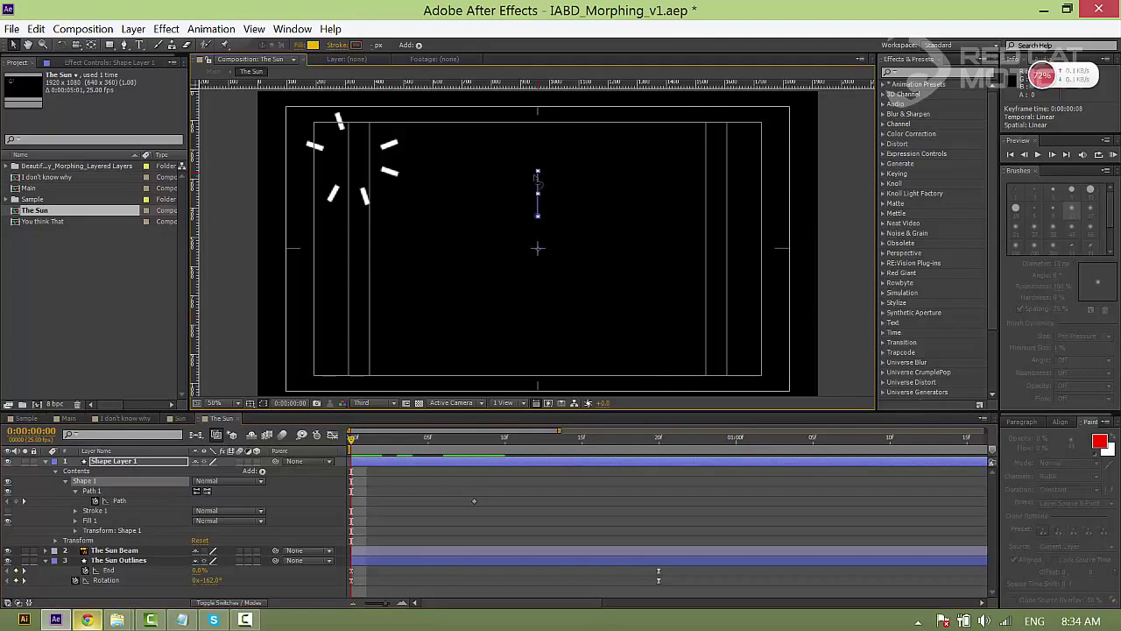
pyautogui.click(116, 491)
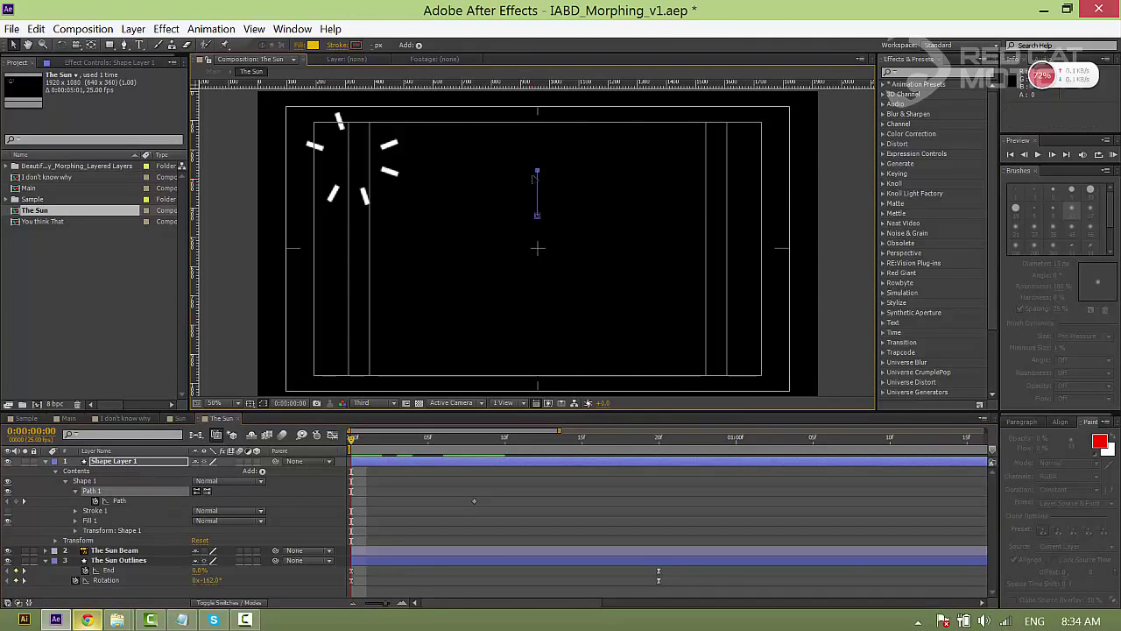
pyautogui.moveTo(538, 173); pyautogui.dragTo(539, 214)
pyautogui.moveTo(350, 438); pyautogui.dragTo(567, 456)
pyautogui.moveTo(538, 217); pyautogui.dragTo(544, 176)
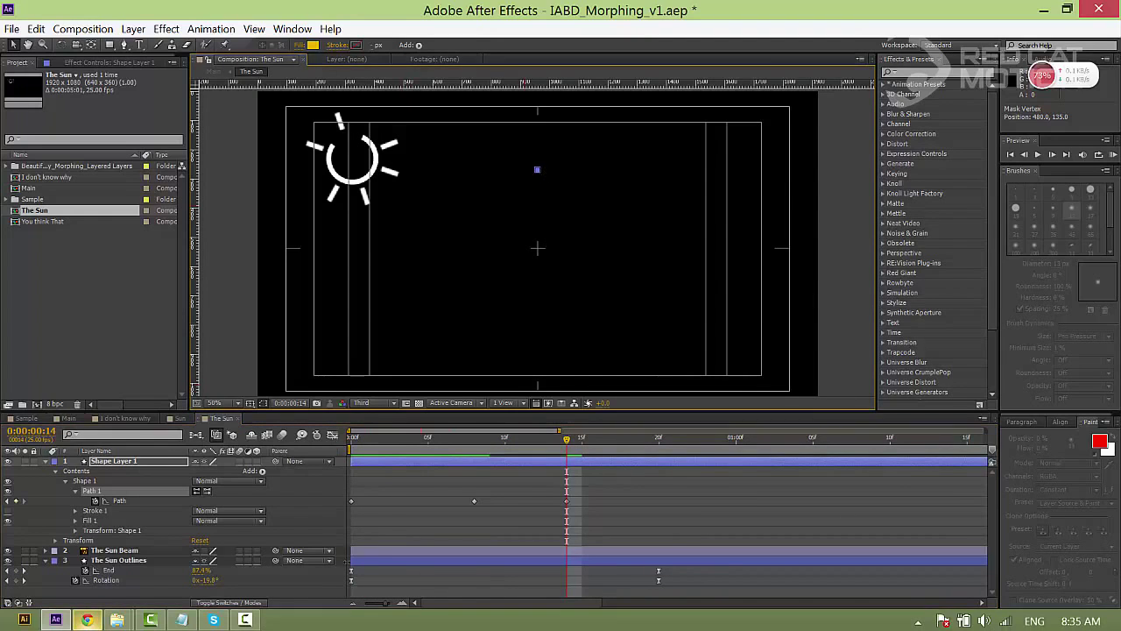
# - Apply Easy Ease to the three Path keyframes of Shape Layer 1
pyautogui.click(352, 438)
pyautogui.moveTo(601, 498); pyautogui.dragTo(352, 513)
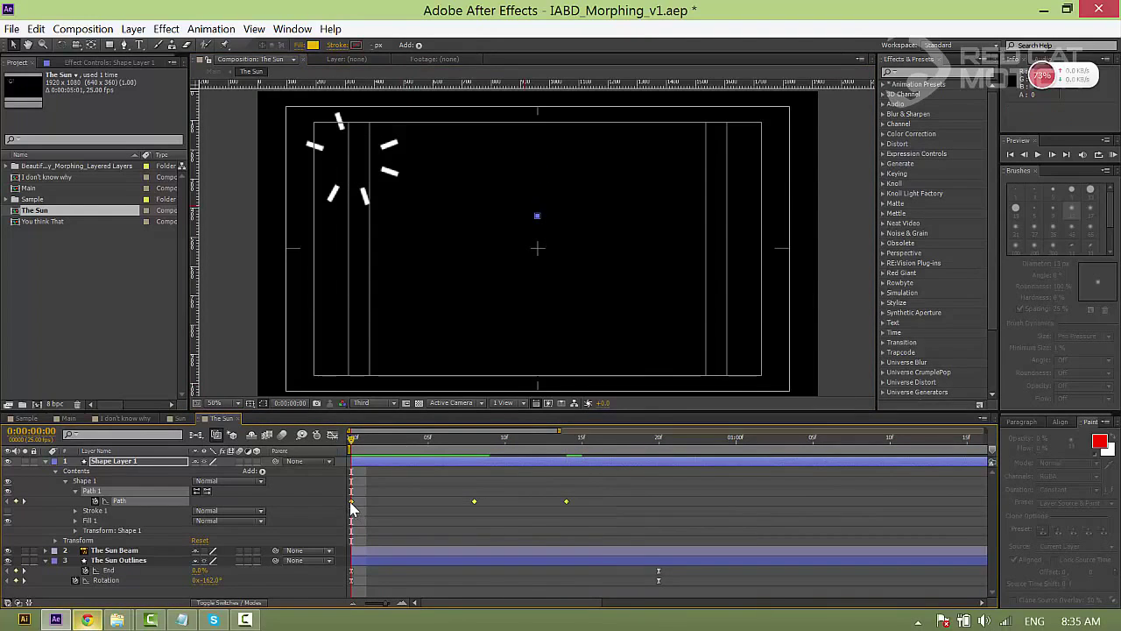
pyautogui.rightClick(352, 501)
pyautogui.moveTo(491, 490)
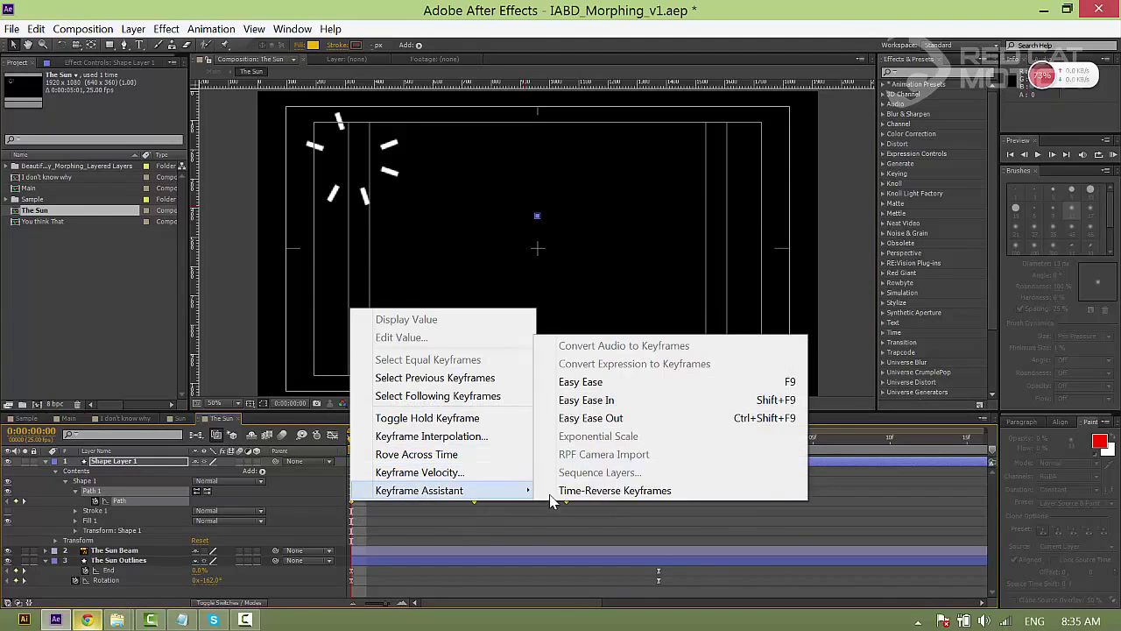
pyautogui.click(569, 380)
# - Sharpen the easing of the Path keyframes in the speed graph and preview the animation
pyautogui.click(332, 435)
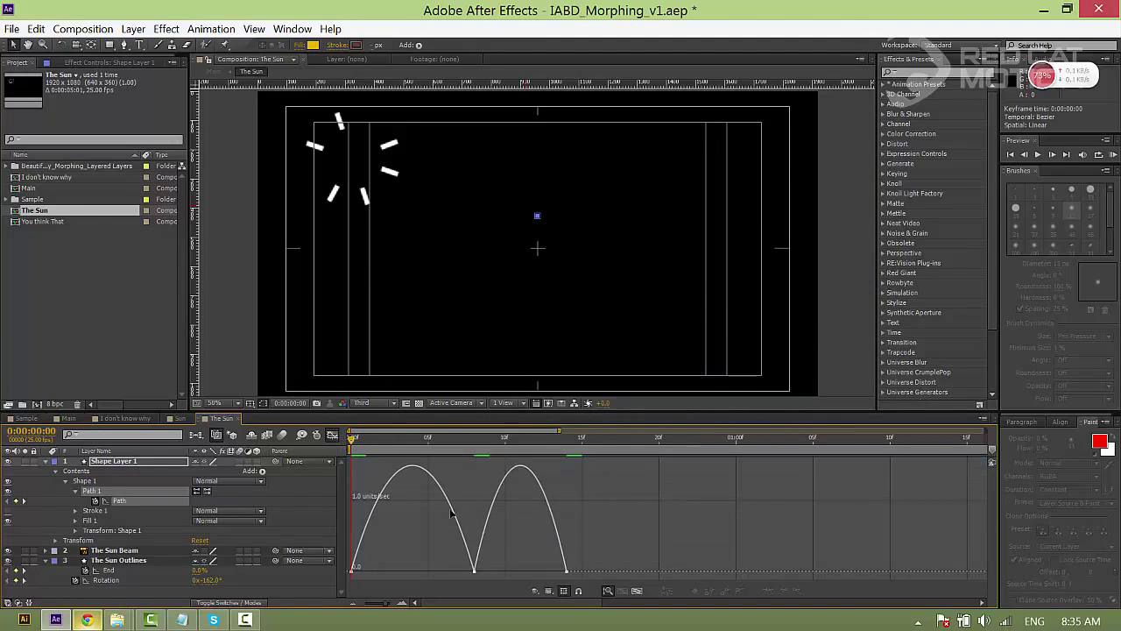
pyautogui.moveTo(568, 585); pyautogui.dragTo(431, 579)
pyautogui.click(332, 436)
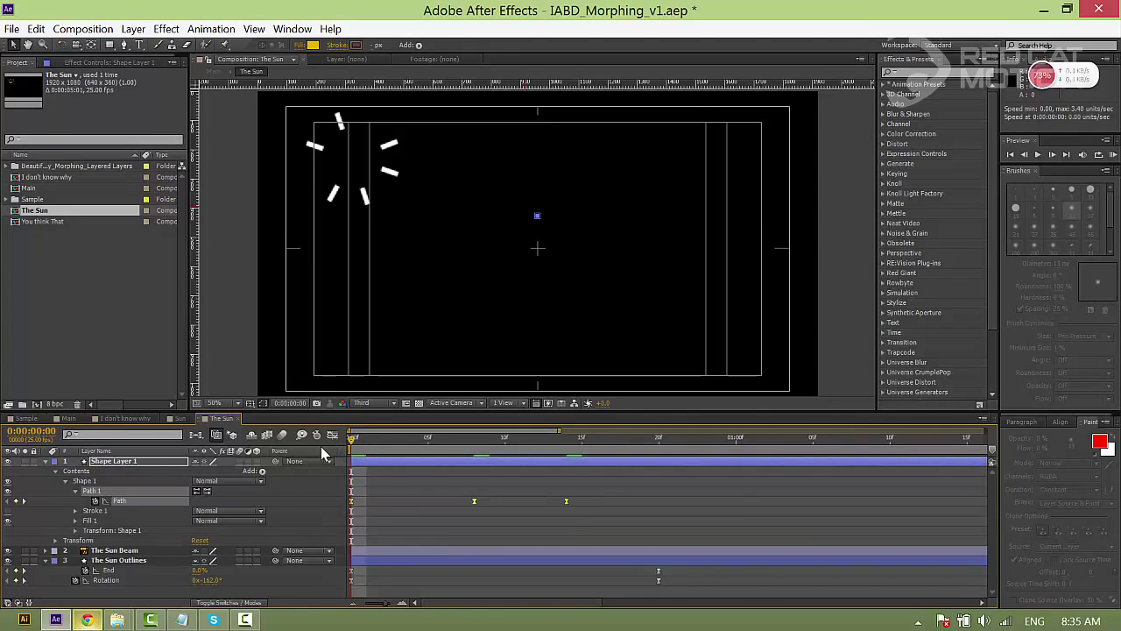
pyautogui.click(389, 474)
pyautogui.press('space')
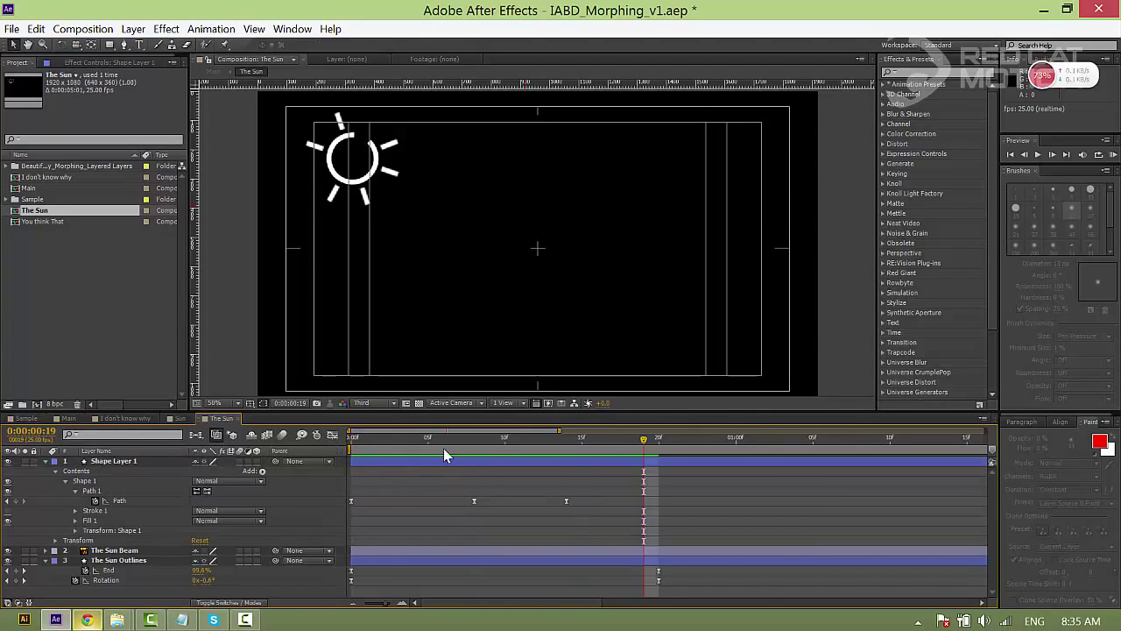
# - Set the fill of Shape Layer 1 to None
pyautogui.click(391, 460)
pyautogui.moveTo(375, 449); pyautogui.dragTo(474, 449)
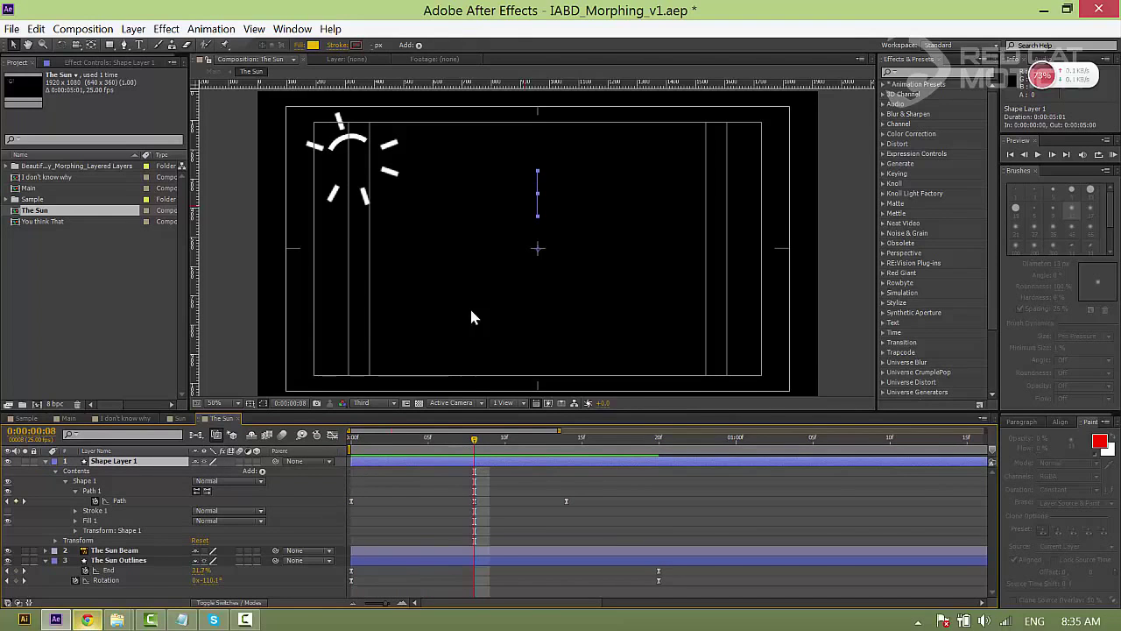
pyautogui.click(302, 45)
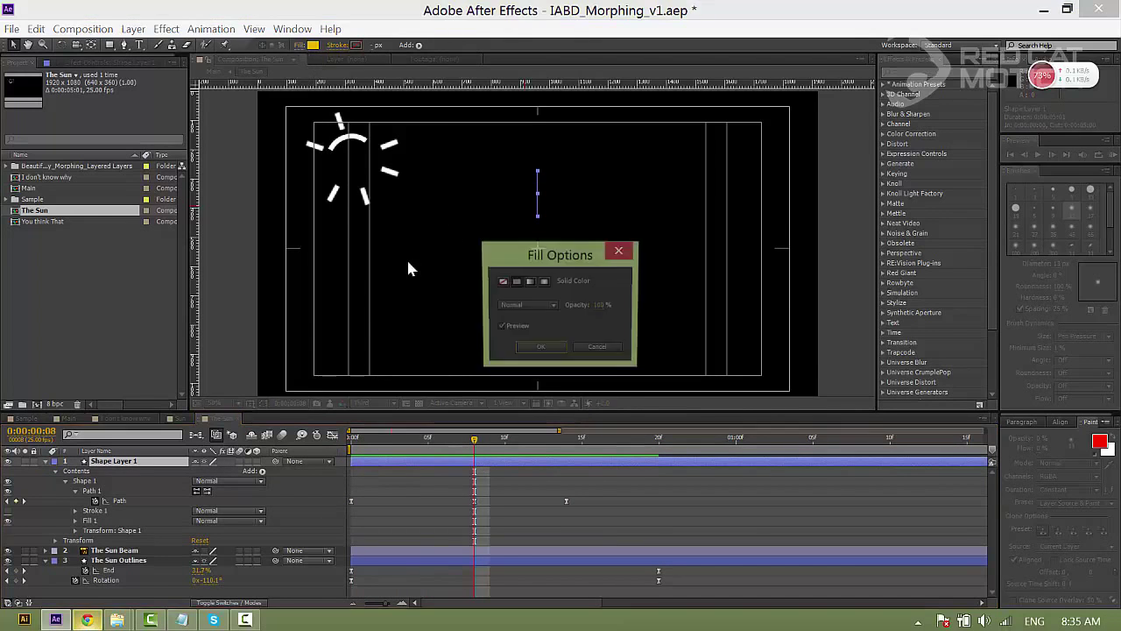
pyautogui.click(503, 280)
pyautogui.click(541, 346)
# - Give the line in Shape Layer 1 a solid white stroke 20 px wide
pyautogui.click(337, 45)
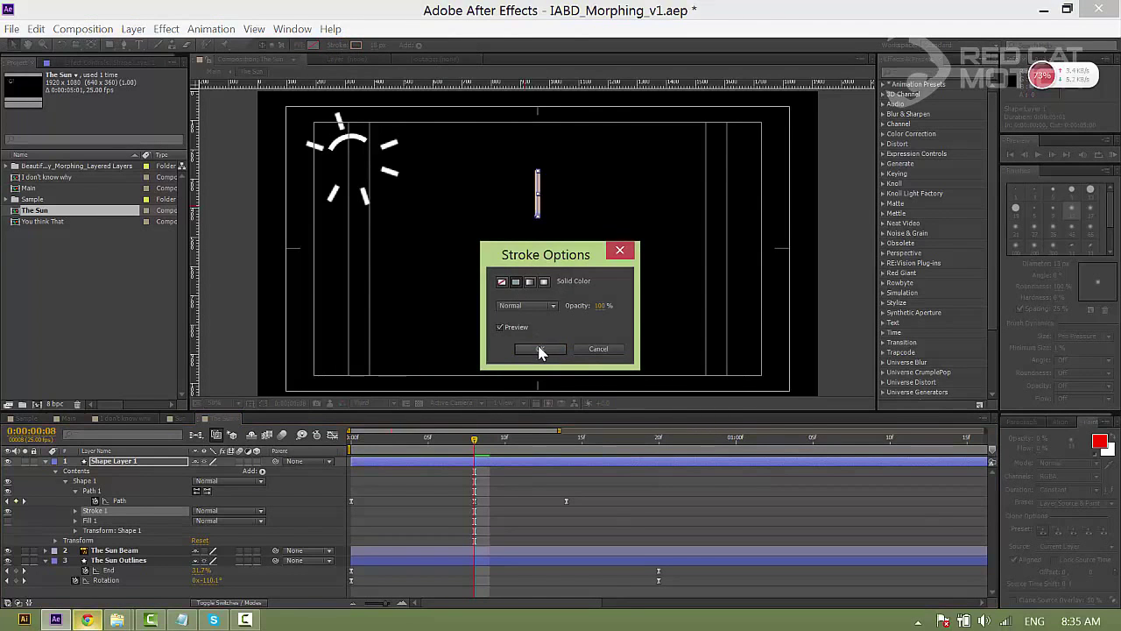
pyautogui.click(539, 349)
pyautogui.click(356, 45)
pyautogui.click(202, 380)
pyautogui.click(451, 392)
pyautogui.click(377, 46)
pyautogui.write('20')
pyautogui.press('Return')
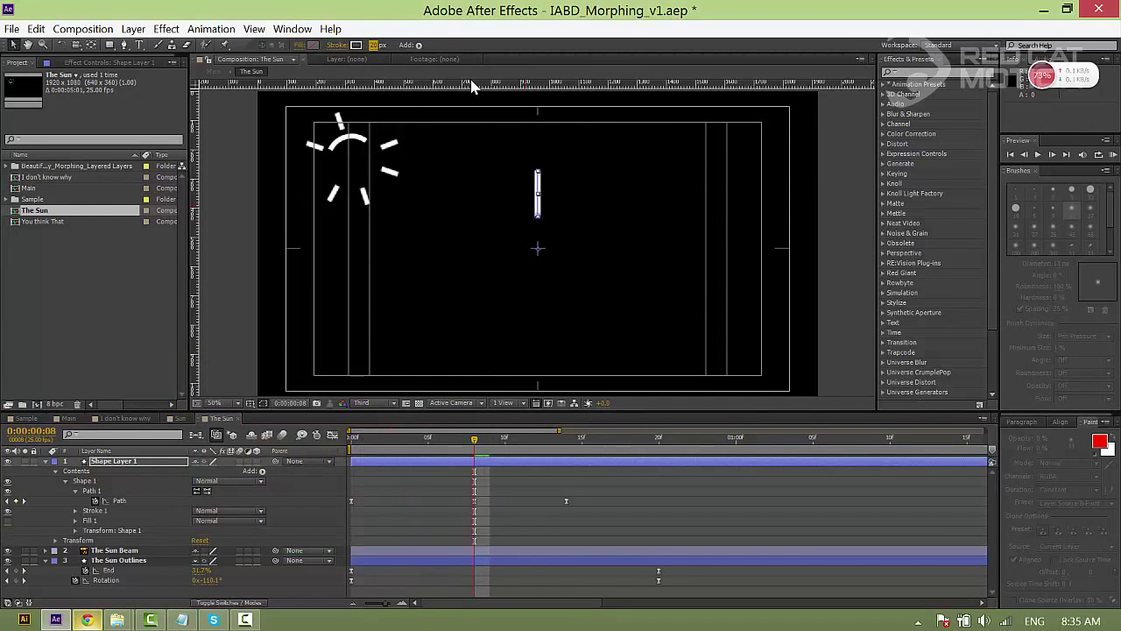
# - Preview the stroked line's animation from the first frame
pyautogui.moveTo(391, 440); pyautogui.dragTo(351, 441)
pyautogui.click(420, 478)
pyautogui.press('space')
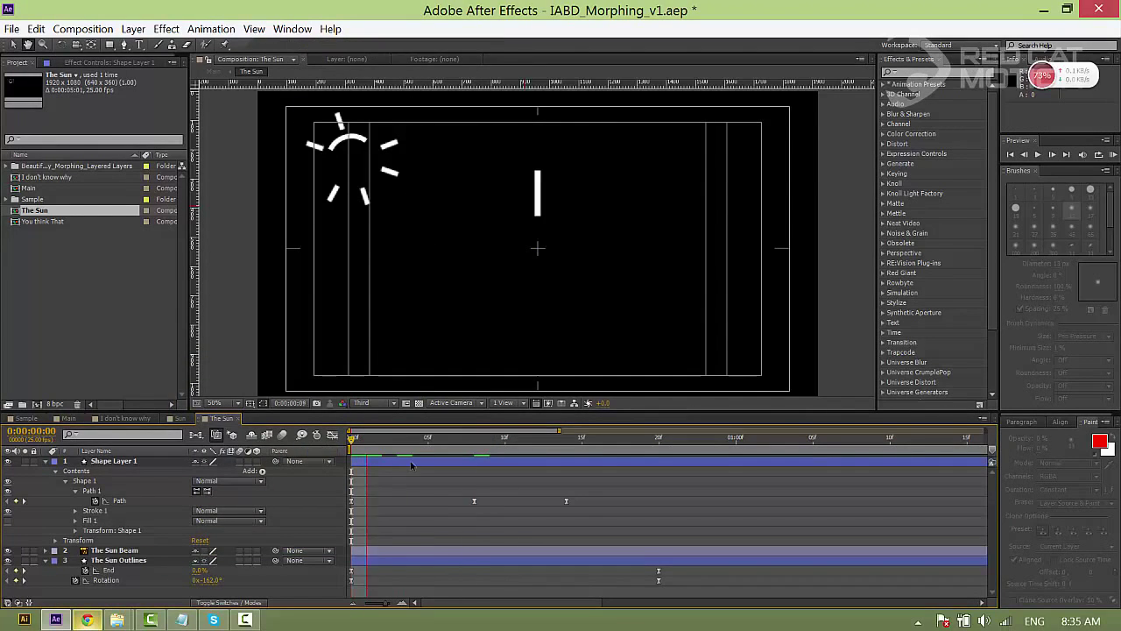
pyautogui.press('space')
# - Raise the middle Path keyframe's speed in the speed graph, shift it to 0:00:00:07, and preview the animation
pyautogui.click(474, 441)
pyautogui.moveTo(582, 499); pyautogui.dragTo(277, 511)
pyautogui.click(333, 436)
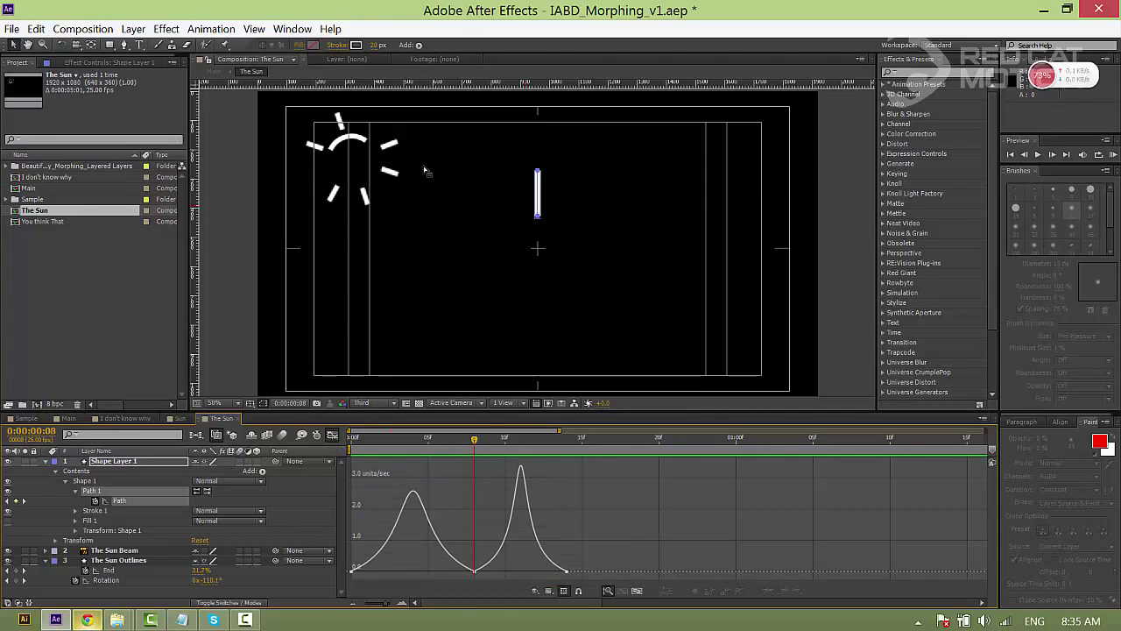
pyautogui.moveTo(486, 582); pyautogui.dragTo(461, 491)
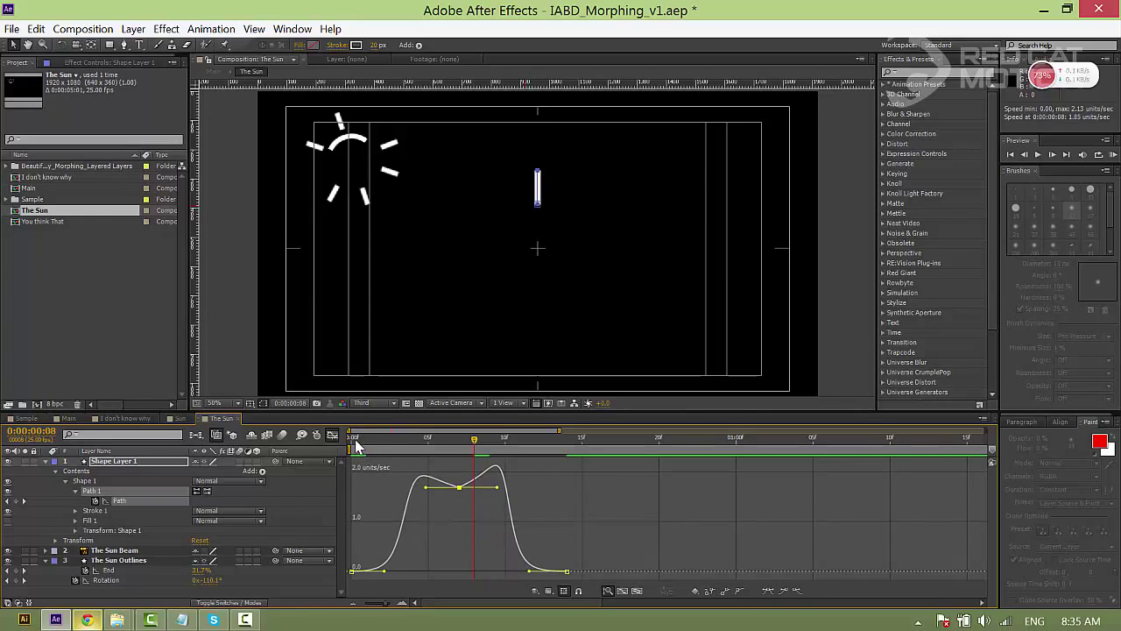
pyautogui.hotkey('shift', 'F3')
pyautogui.press('Home')
pyautogui.press('space')
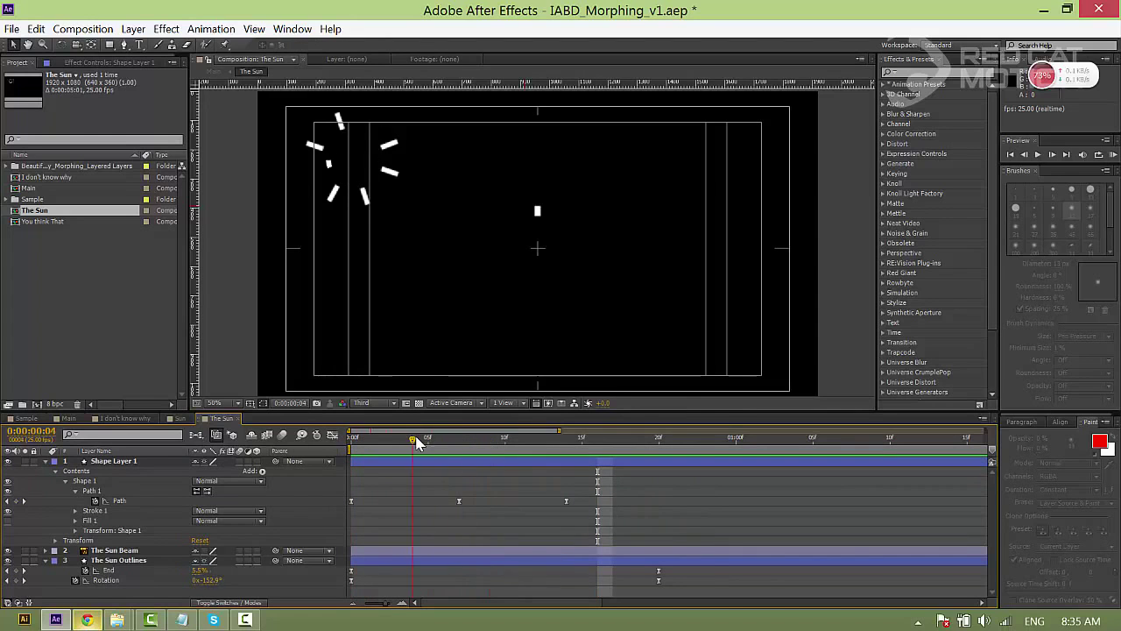
# - Add a Repeater to Shape Layer 1 and set it to 7 copies
pyautogui.press('space')
pyautogui.click(262, 470)
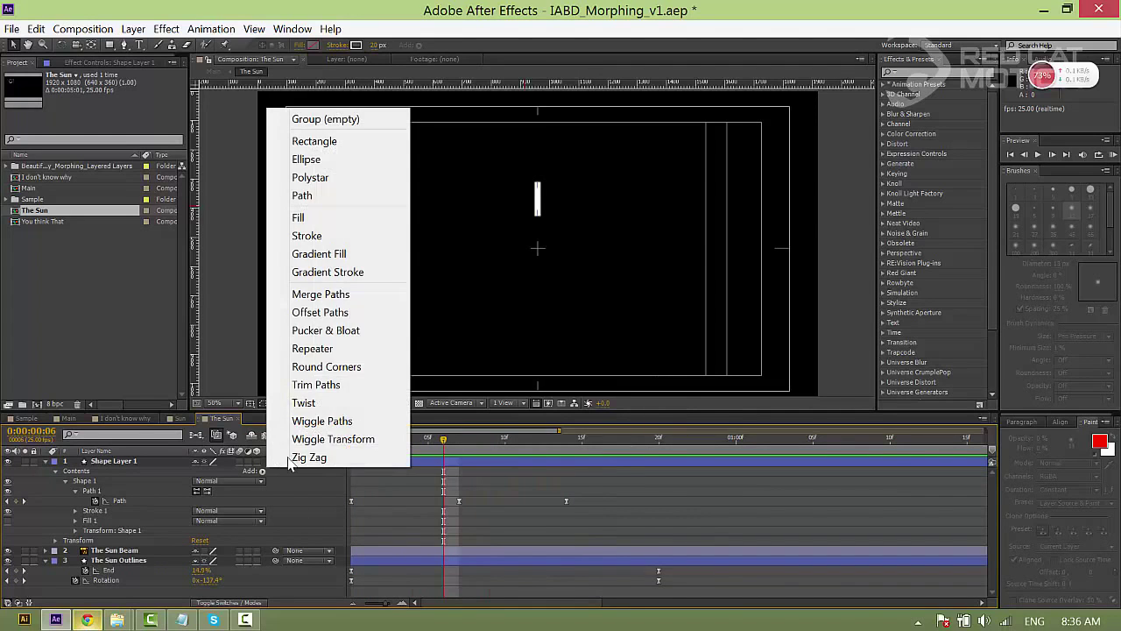
pyautogui.click(359, 349)
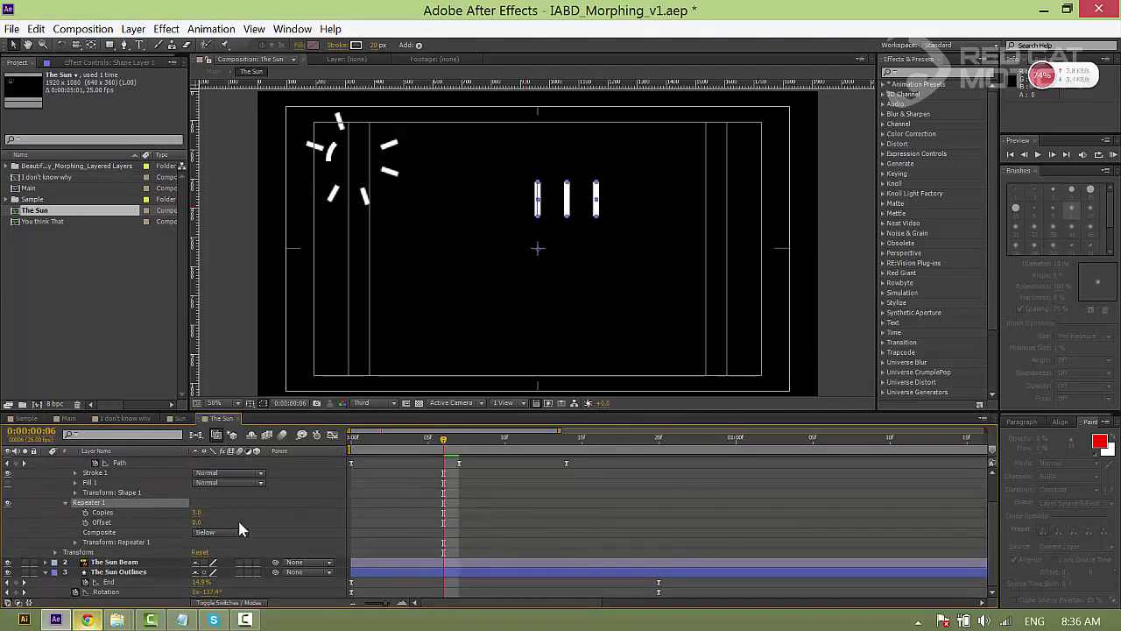
pyautogui.click(196, 513)
pyautogui.write('7')
pyautogui.press('Return')
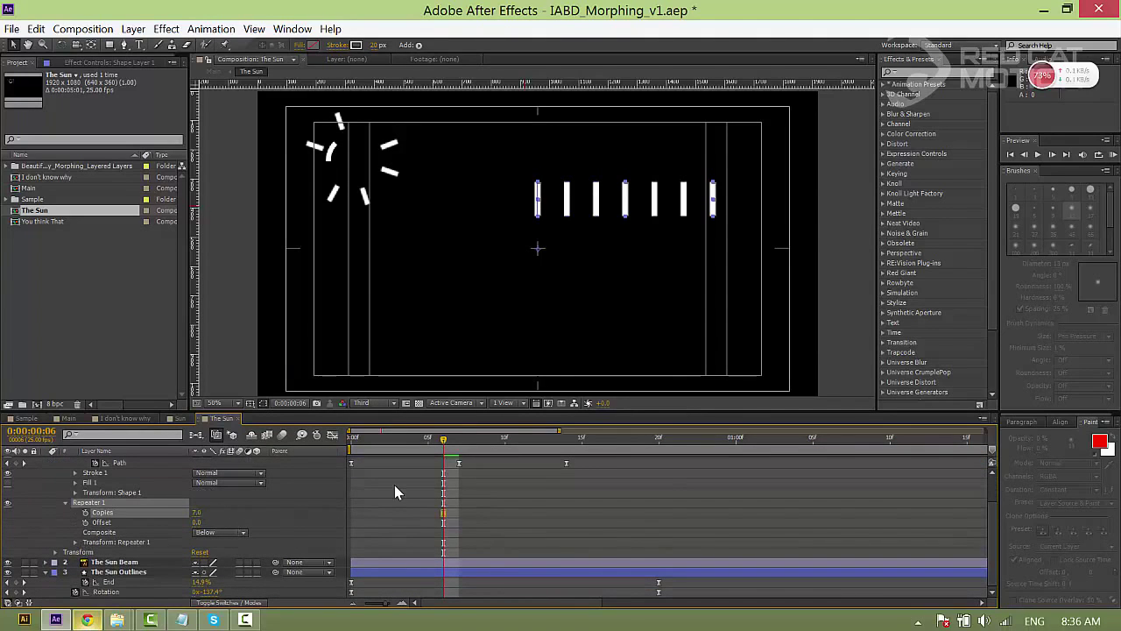
# - Set the repeater's transform position to 0, 0 and its rotation to 66° so the copies fan around the centre
pyautogui.click(75, 542)
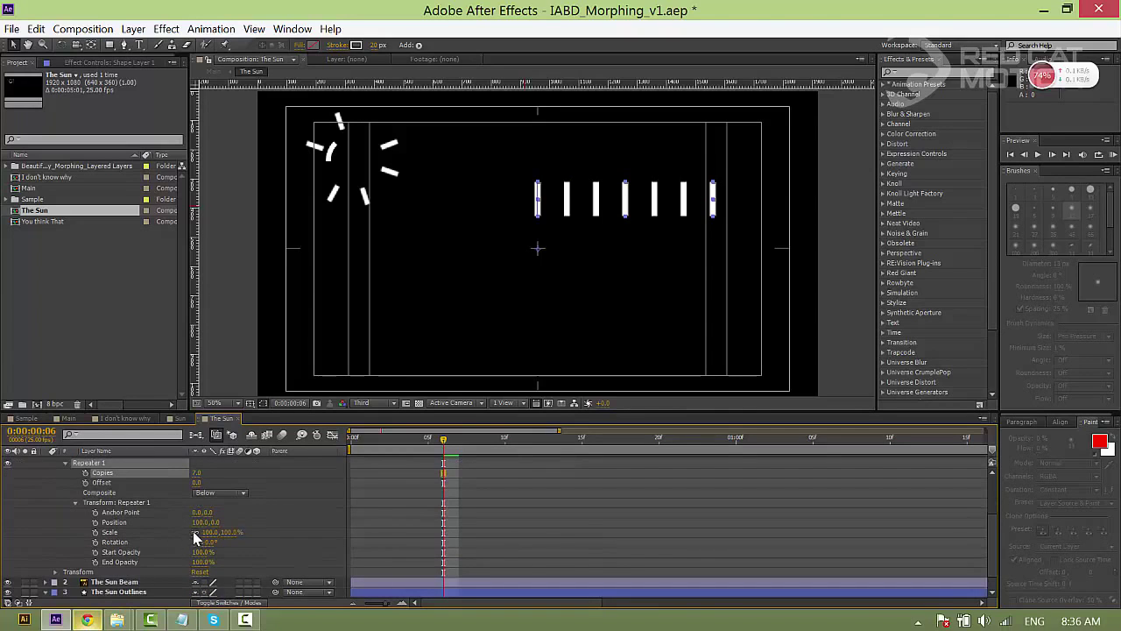
pyautogui.click(186, 522)
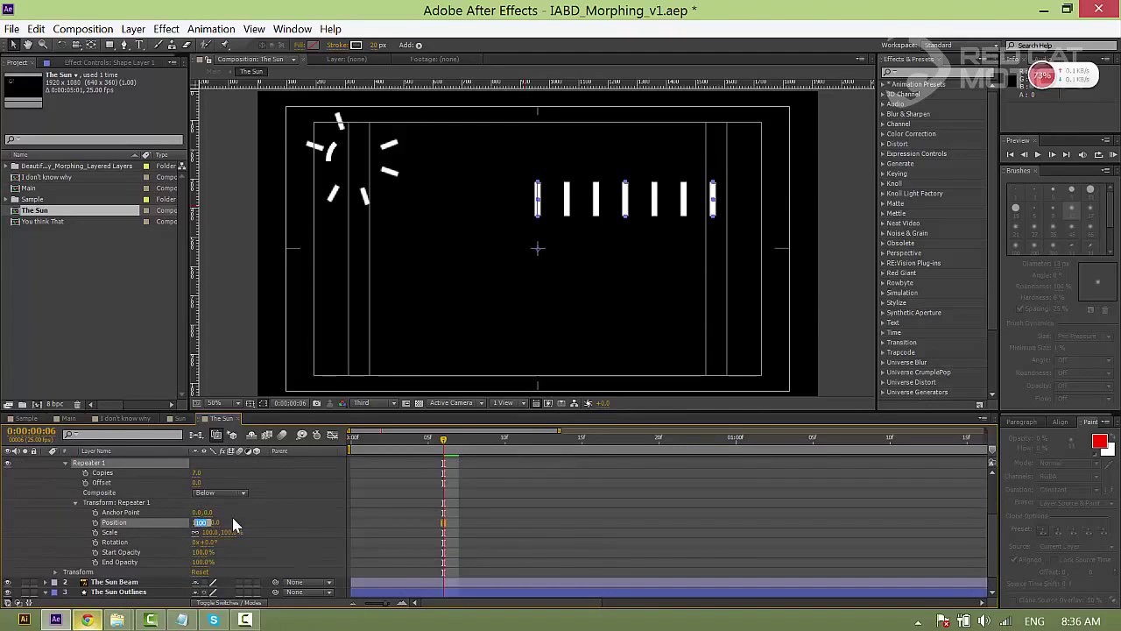
pyautogui.write('0')
pyautogui.press('Return')
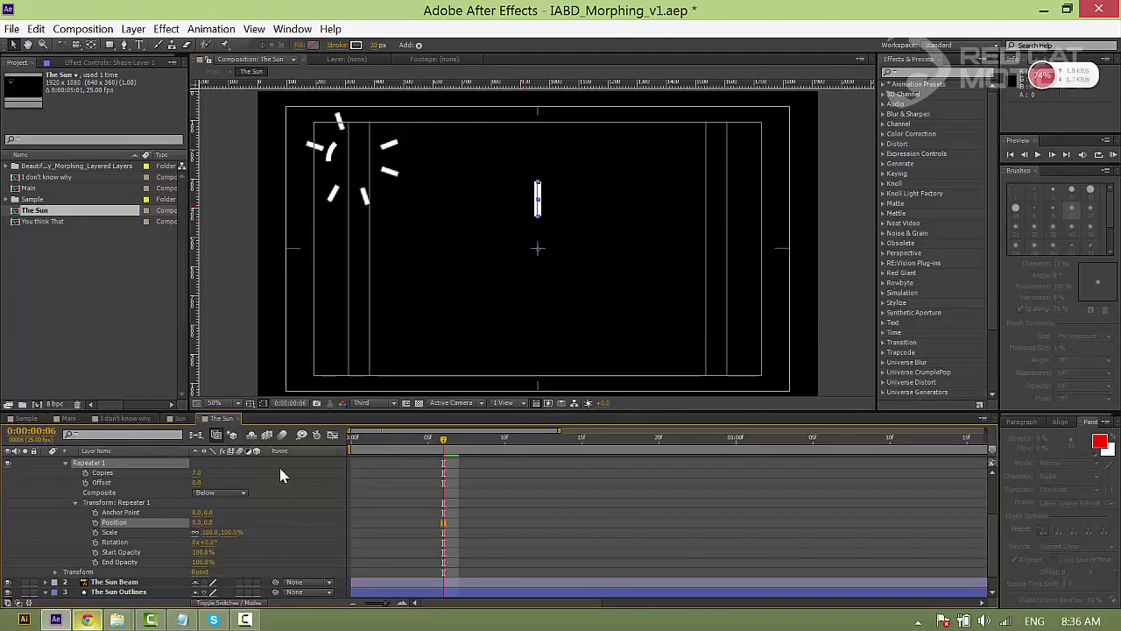
pyautogui.moveTo(208, 543); pyautogui.dragTo(243, 541)
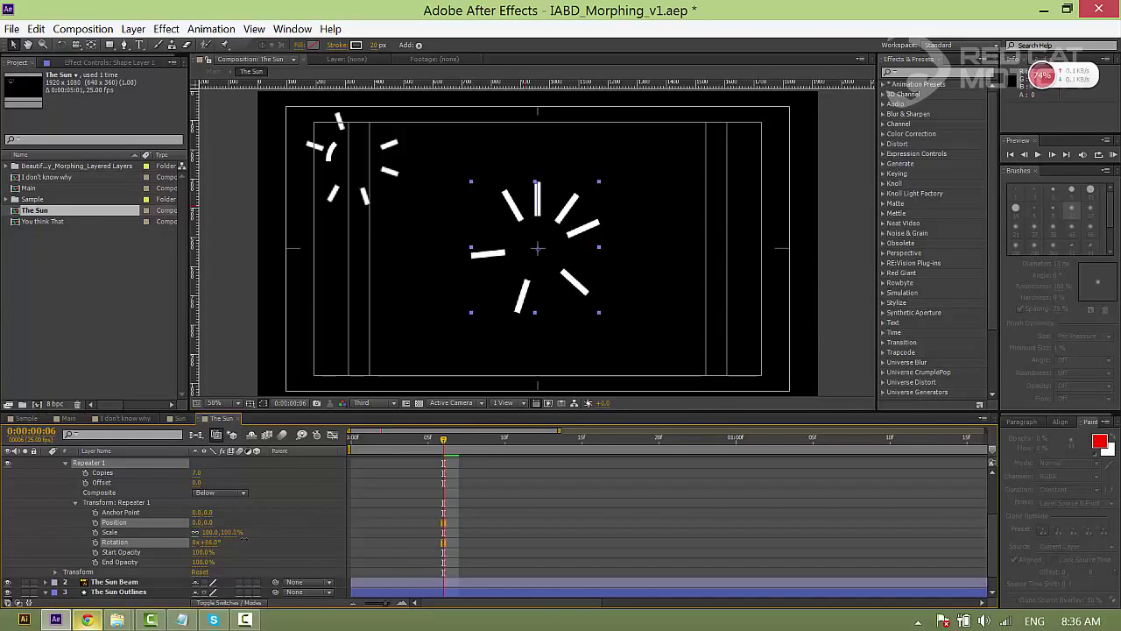
# - Keyframe the repeater's rotation, giving the first frame a larger angle and placing the 66° keyframe at 0:00:00:08
pyautogui.scroll(3, 493, 493)
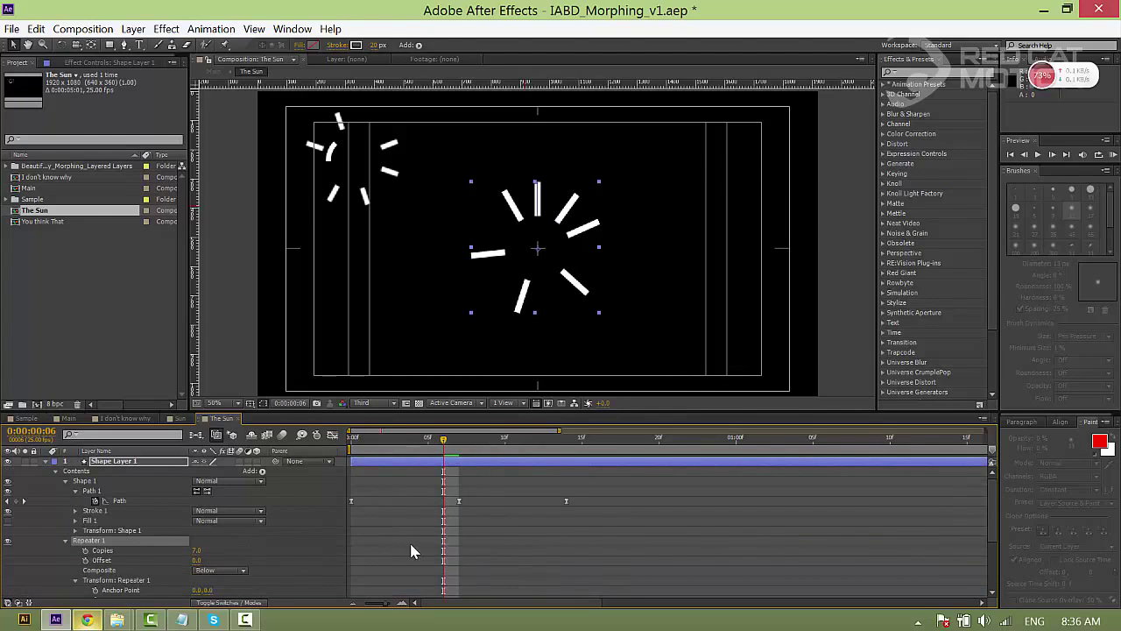
pyautogui.scroll(-2, 434, 545)
pyautogui.scroll(-2, 149, 548)
pyautogui.click(95, 561)
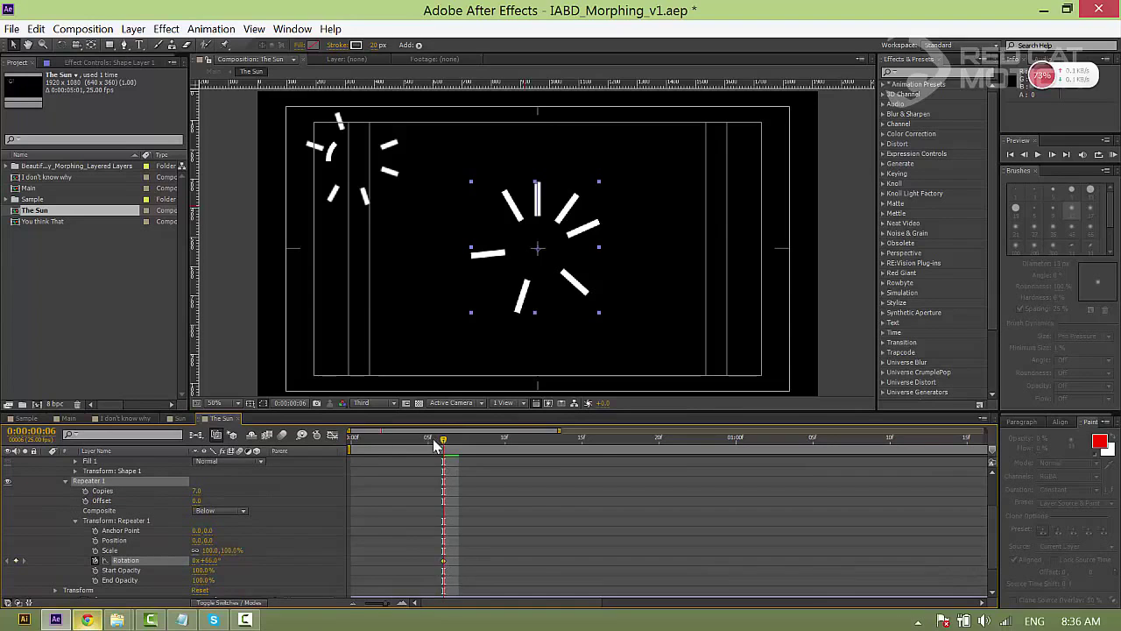
pyautogui.press('Home')
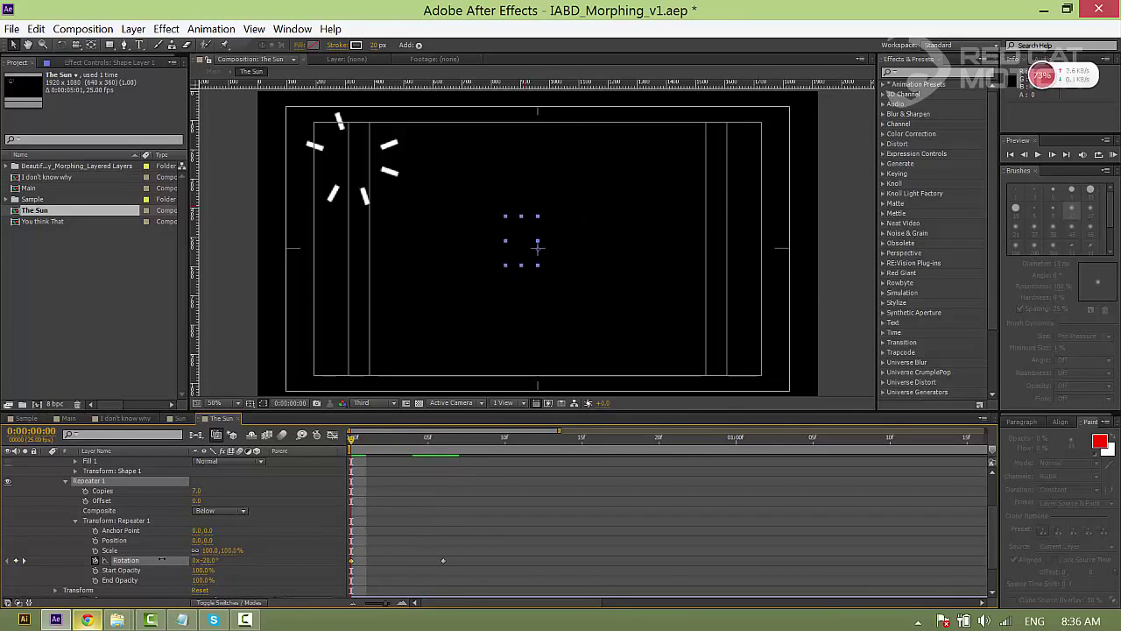
pyautogui.moveTo(259, 558); pyautogui.dragTo(265, 571)
pyautogui.scroll(3, 458, 500)
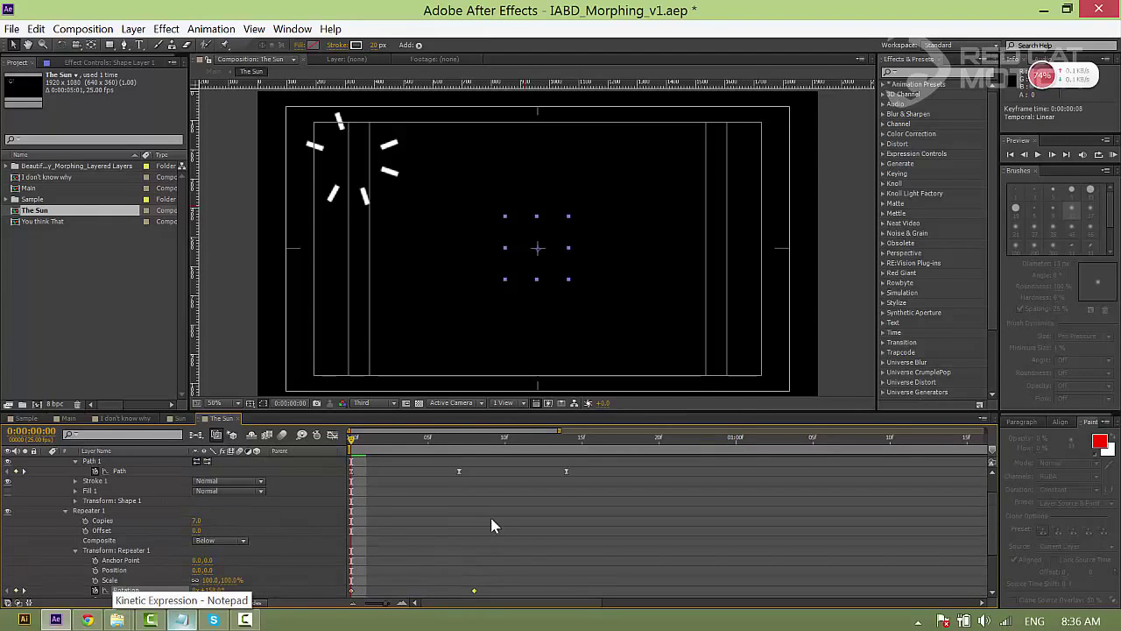
pyautogui.scroll(-3, 491, 526)
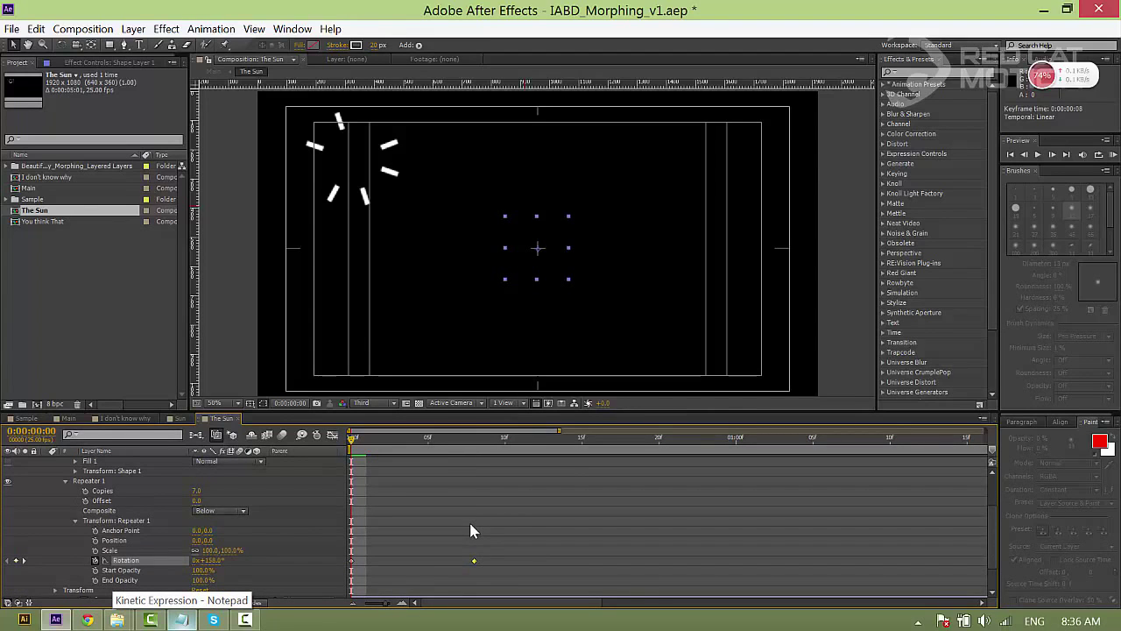
# - Switch to the Kinetic Expression file in Notepad, enlarge its window, and copy the entire Inertial Bounce expression
pyautogui.click(180, 620)
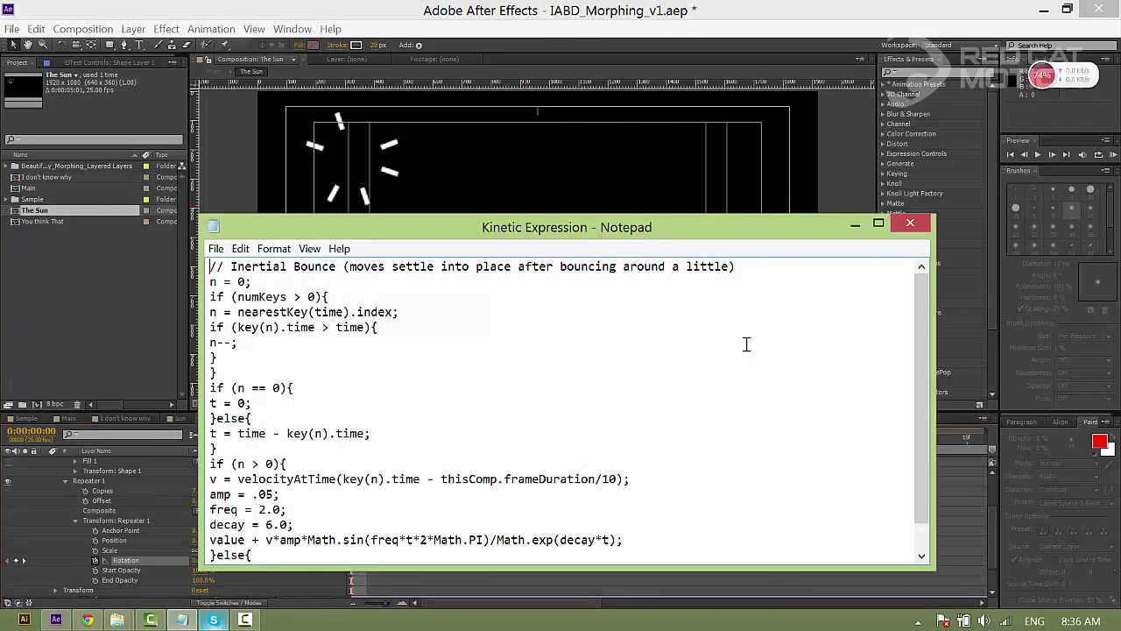
pyautogui.moveTo(621, 241); pyautogui.dragTo(792, 120)
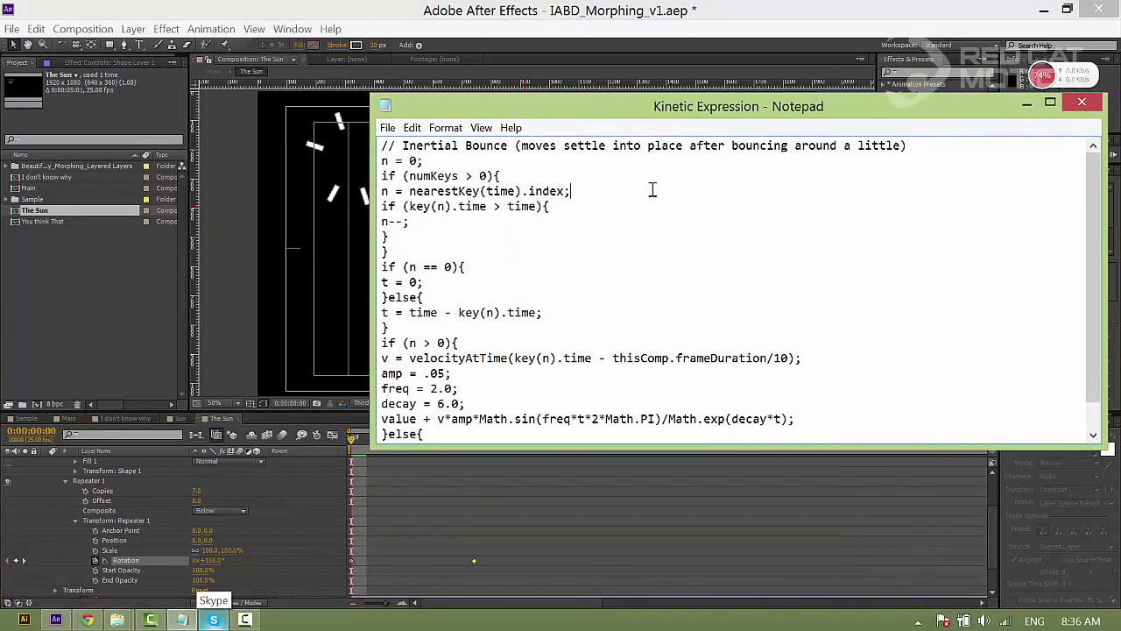
pyautogui.moveTo(1104, 446); pyautogui.dragTo(1094, 557)
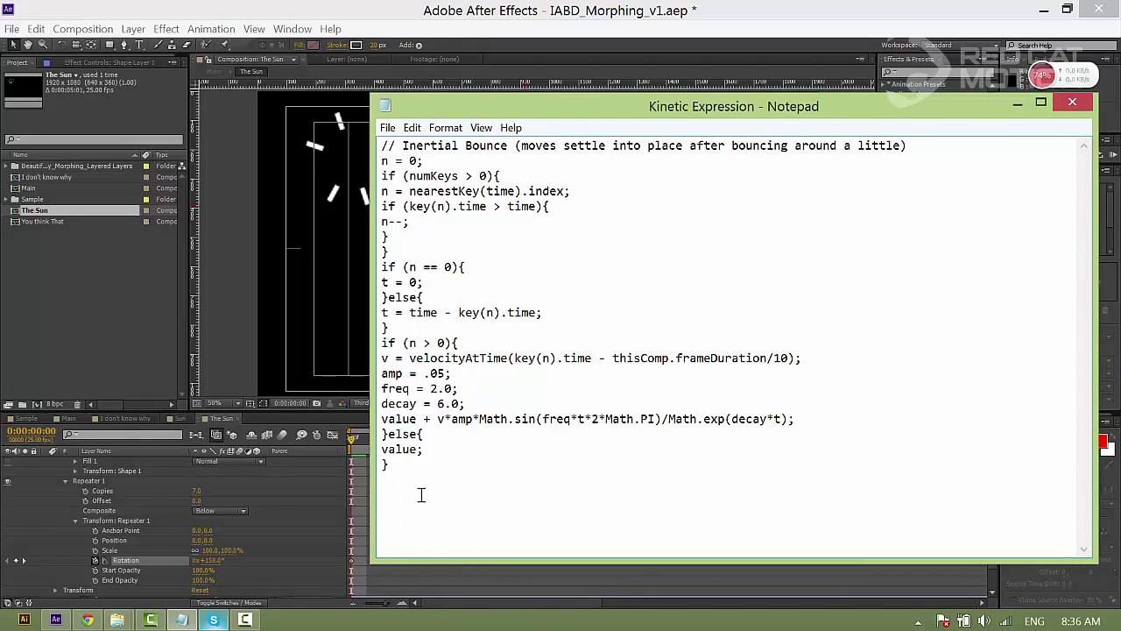
pyautogui.click(116, 620)
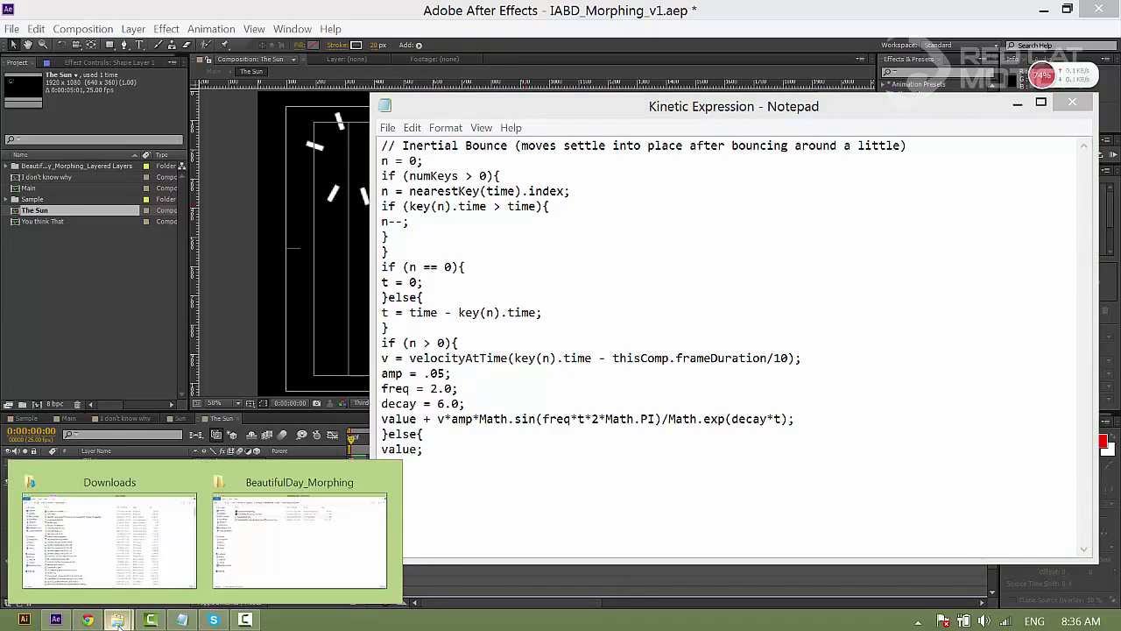
pyautogui.click(289, 539)
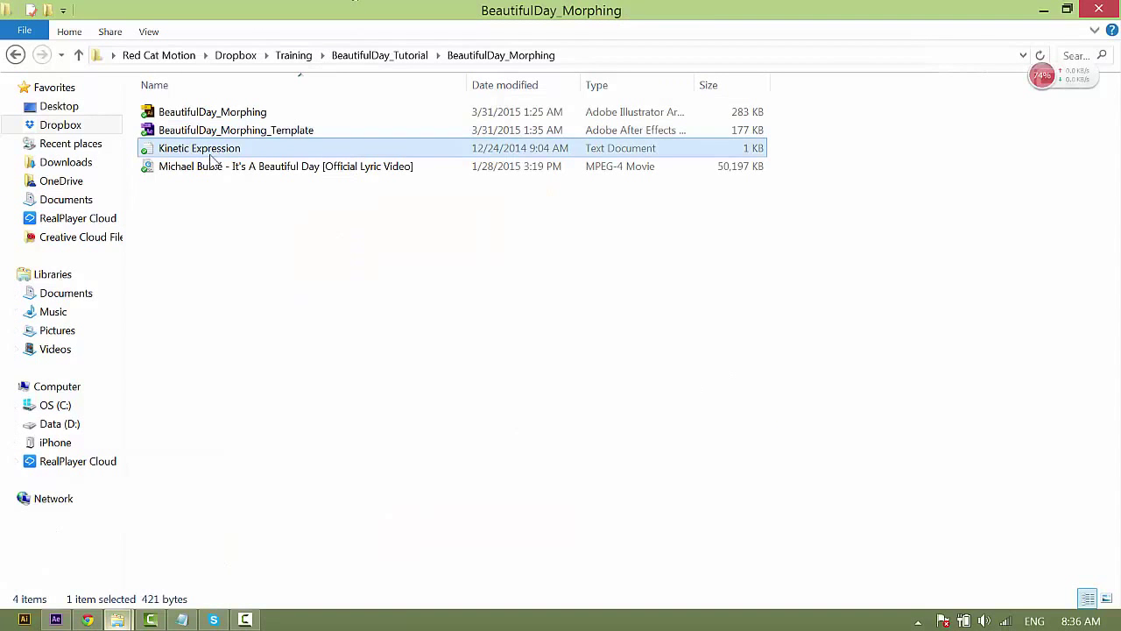
pyautogui.click(181, 534)
pyautogui.hotkey('ctrl', 'a')
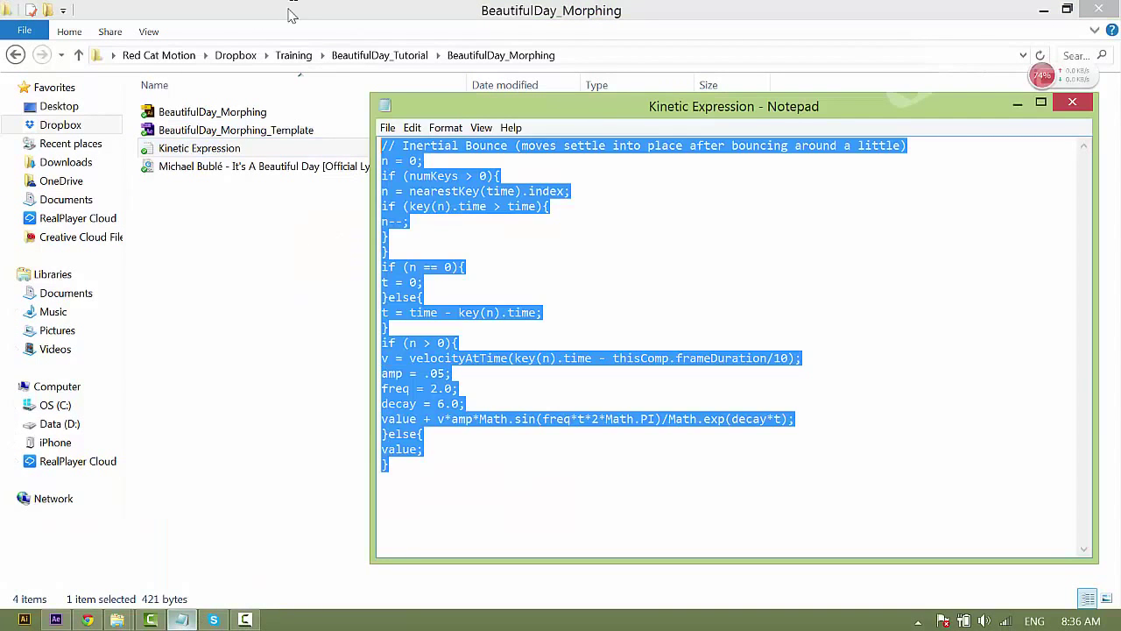
# - Return to After Effects and replace the default expression on the repeater's rotation with the copied Inertial Bounce expression
pyautogui.click(55, 619)
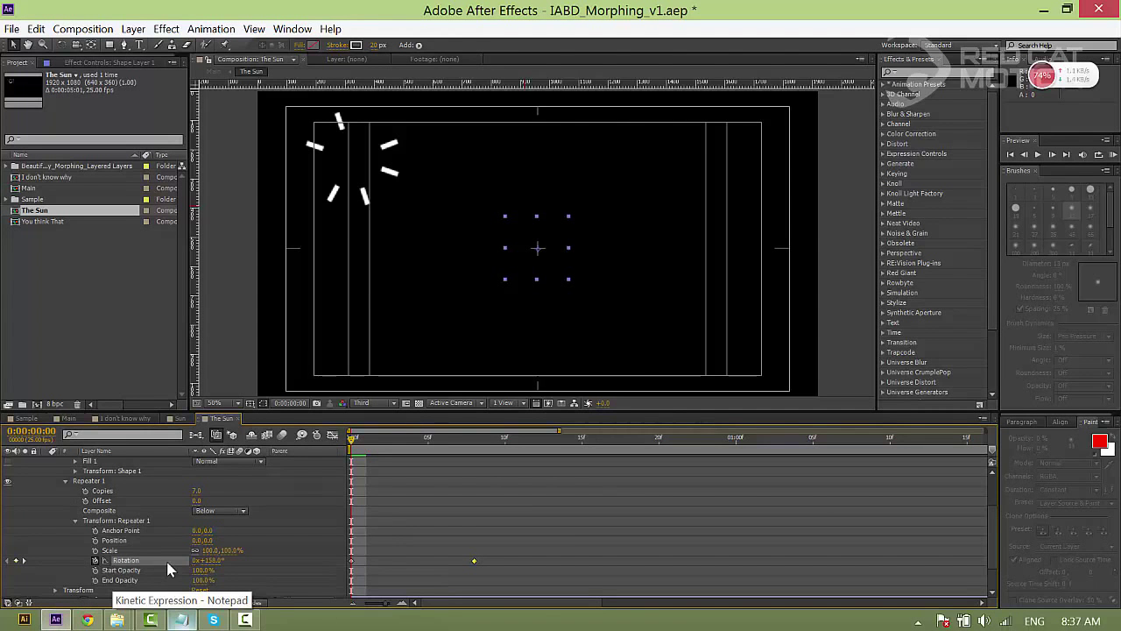
pyautogui.keyDown('alt'); pyautogui.click(95, 564); pyautogui.keyUp('alt')
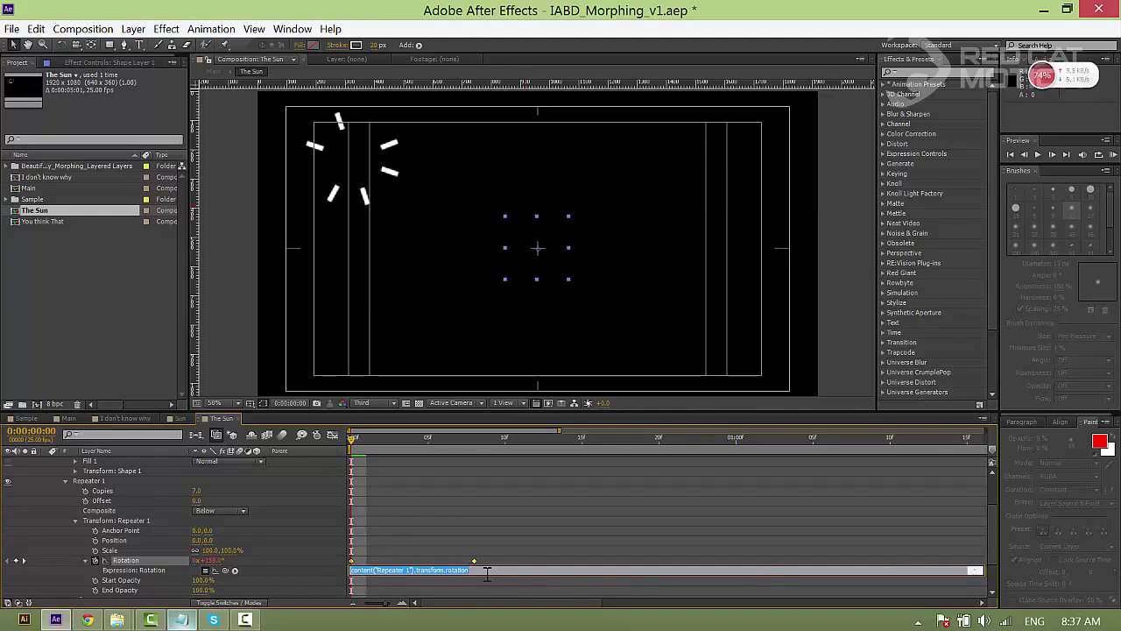
pyautogui.press('BackSpace')
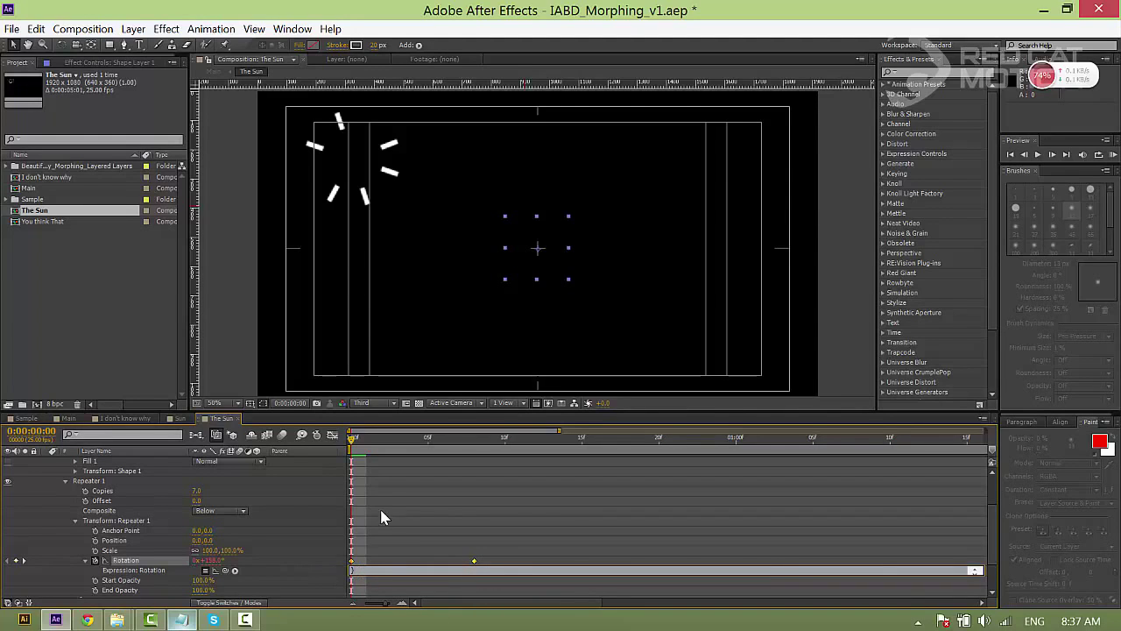
pyautogui.hotkey('ctrl', 'v')
pyautogui.click(421, 547)
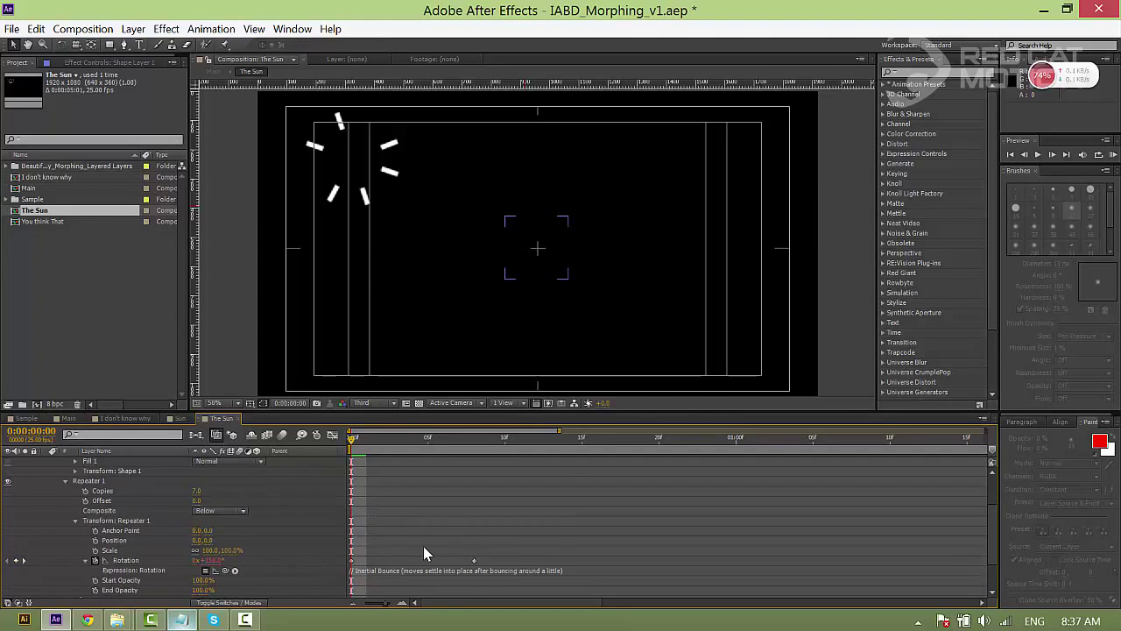
# - Shift the second repeater rotation keyframe to 0:00:00:04 and preview the animation
pyautogui.moveTo(476, 561); pyautogui.dragTo(414, 561)
pyautogui.press('space')
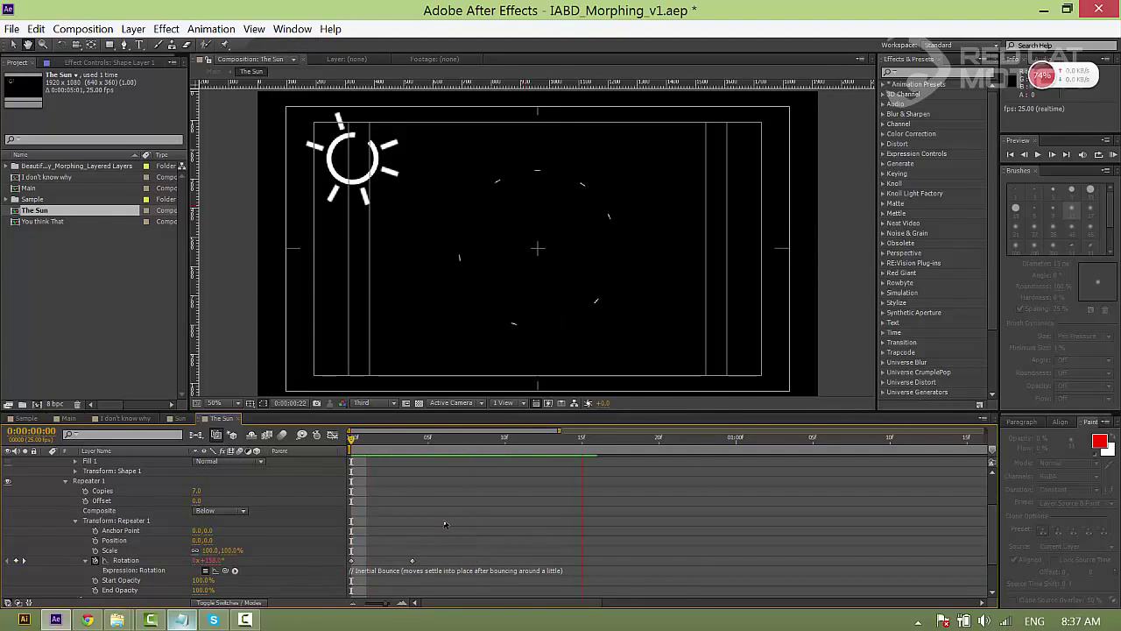
pyautogui.press('space')
# - Shift the middle Path keyframe to 0:00:00:09, delete the last Path keyframe, and preview the animation
pyautogui.click(350, 440)
pyautogui.moveTo(351, 447); pyautogui.dragTo(458, 442)
pyautogui.scroll(3, 491, 496)
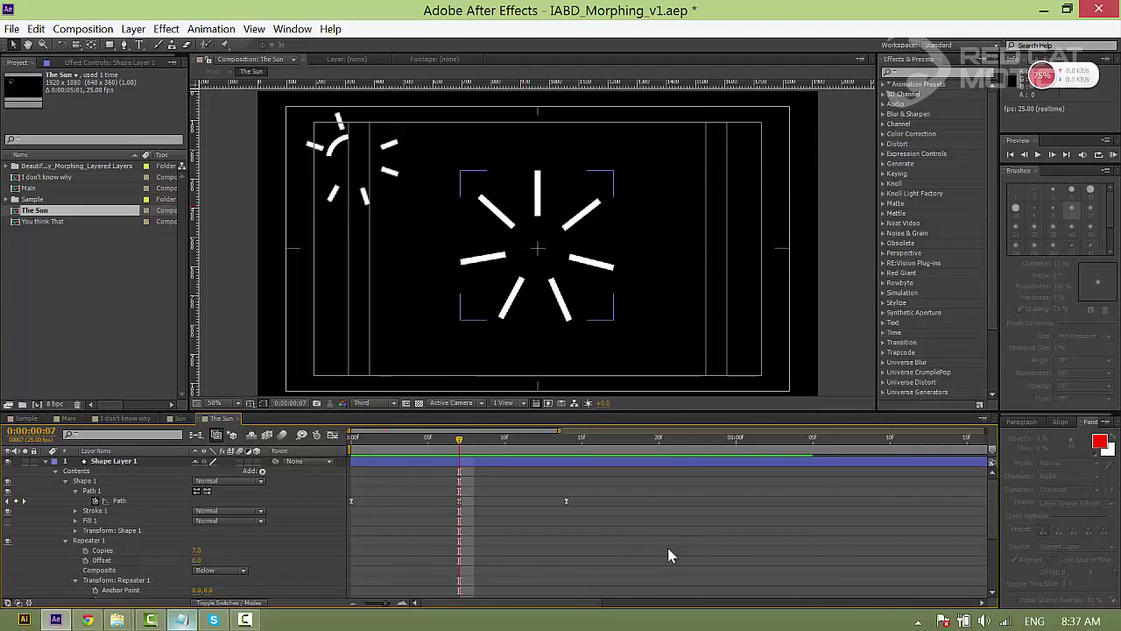
pyautogui.moveTo(459, 501); pyautogui.dragTo(494, 503)
pyautogui.moveTo(531, 468); pyautogui.dragTo(605, 558)
pyautogui.press('u')
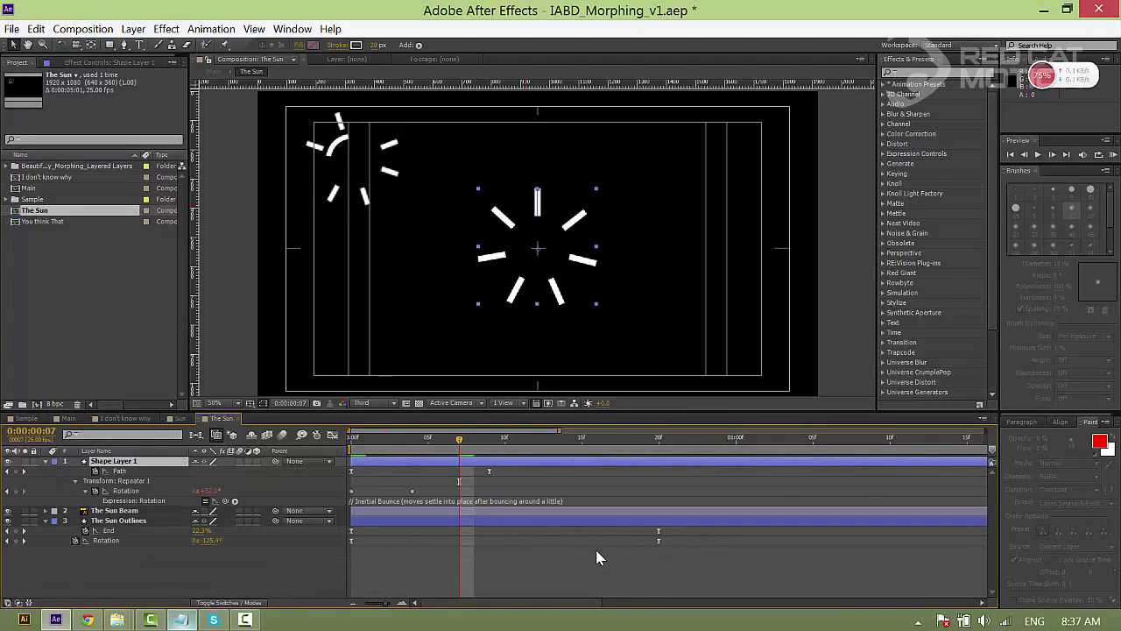
pyautogui.press('KP_0')
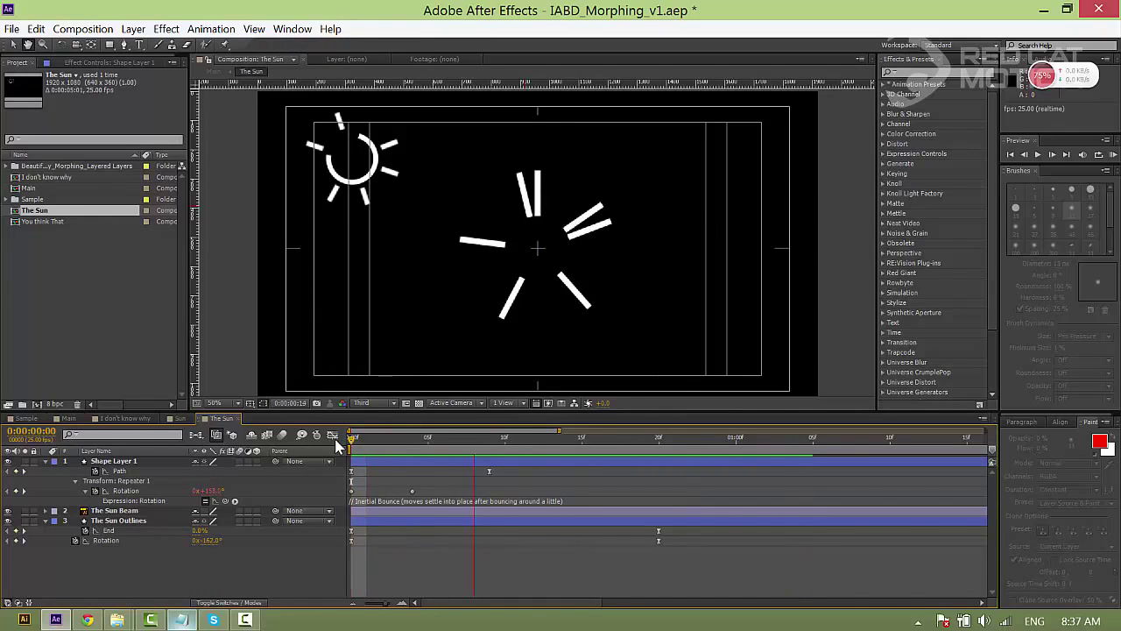
# - Shift the second repeater rotation keyframe to 0:00:00:05 and preview from the first frame
pyautogui.click(412, 491)
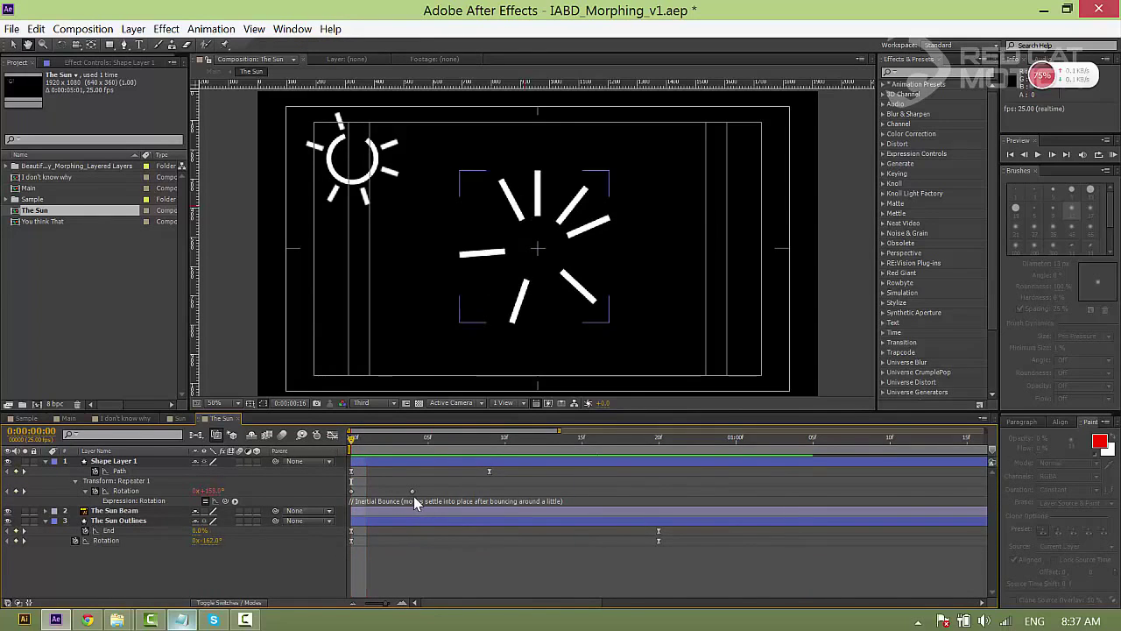
pyautogui.moveTo(414, 491); pyautogui.dragTo(430, 491)
pyautogui.click(420, 467)
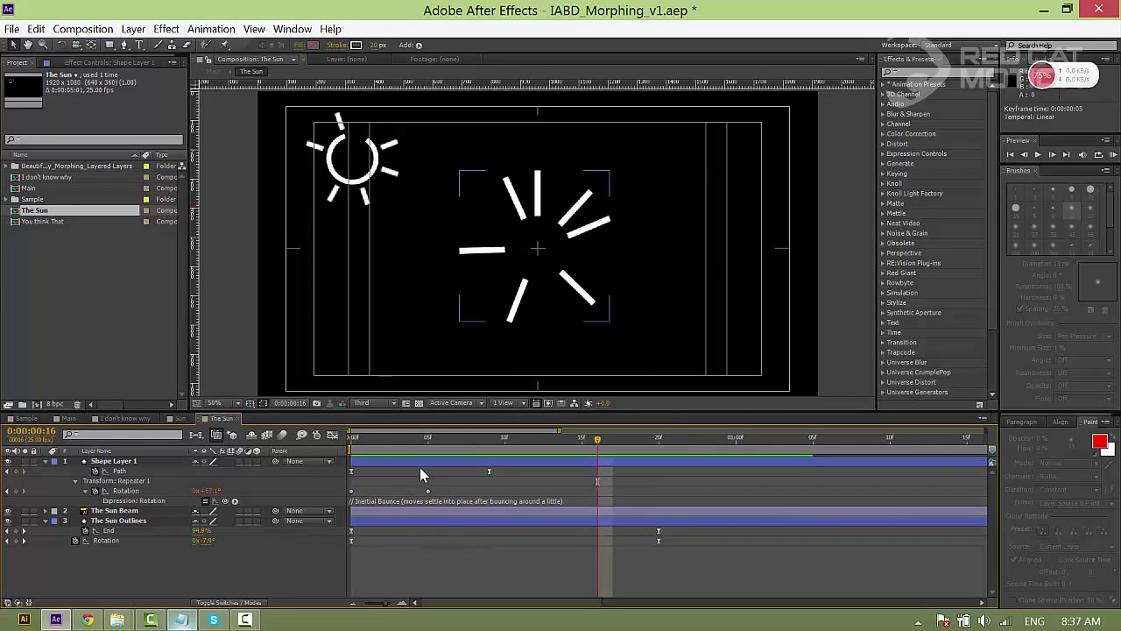
pyautogui.press('Home')
pyautogui.press('space')
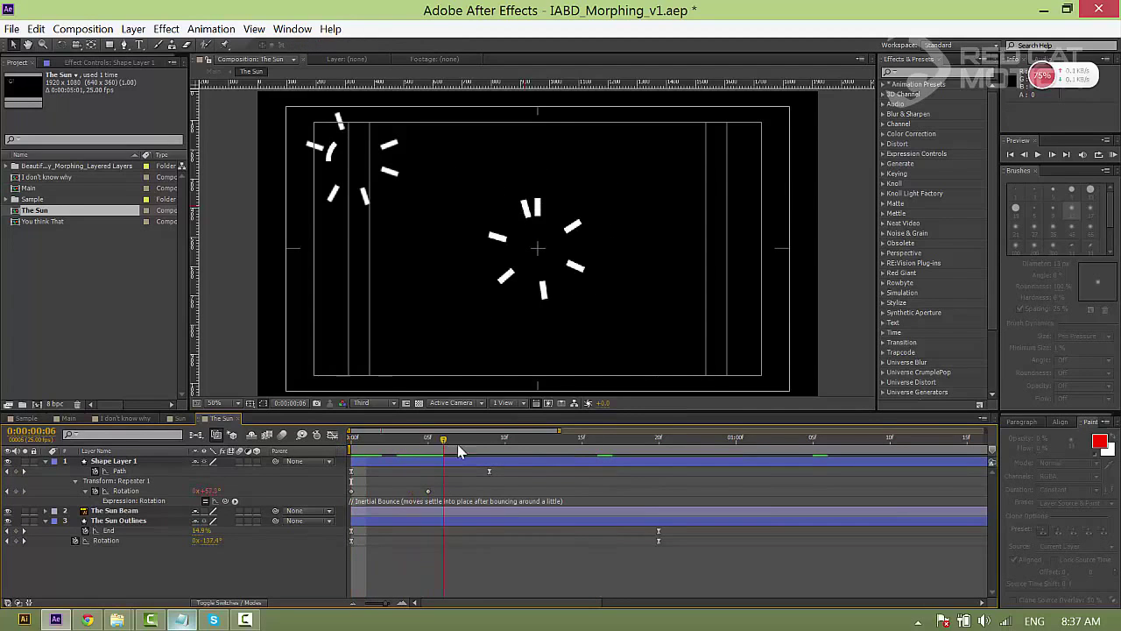
# - Shorten the beam line at the 0:00:00:09 Path keyframe by moving its outer point toward the centre
pyautogui.click(489, 471)
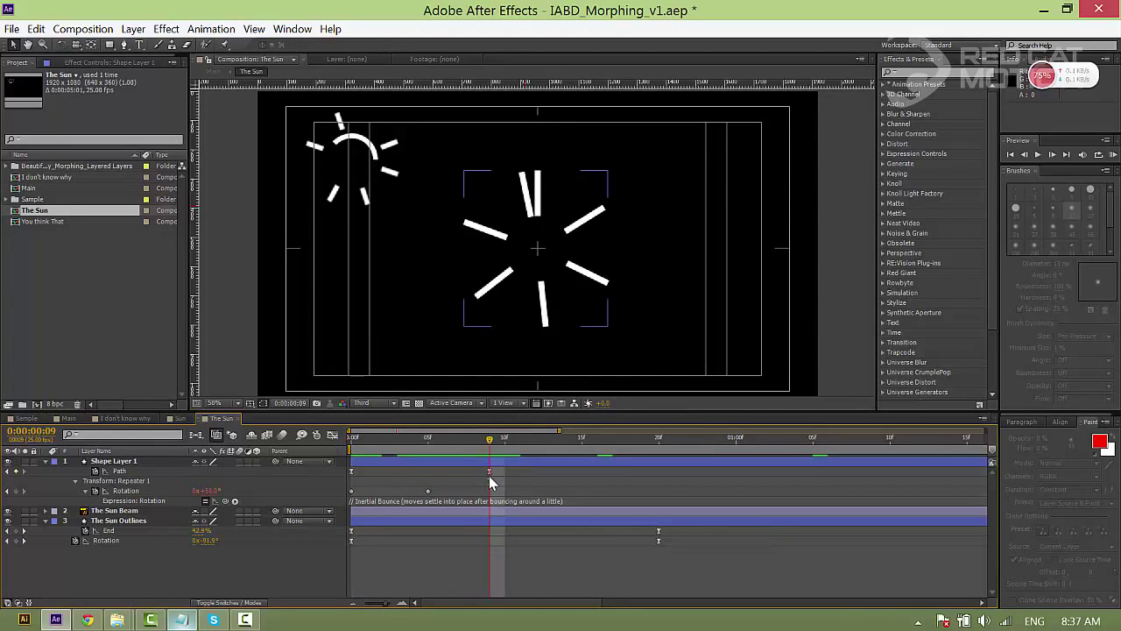
pyautogui.click(489, 472)
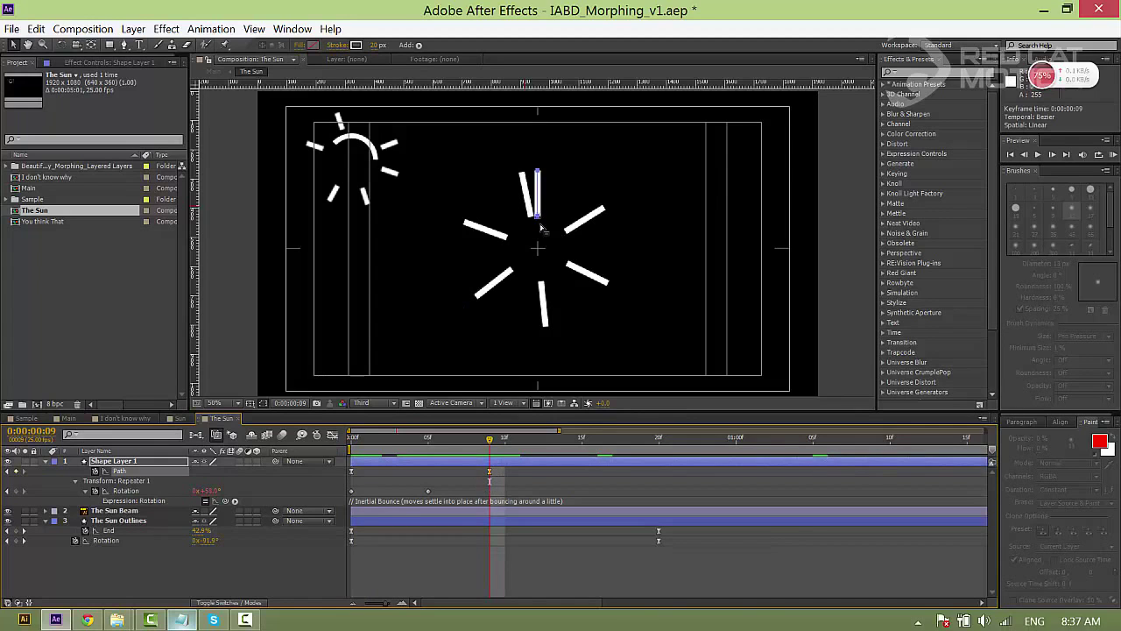
pyautogui.hotkey('ctrl', 'z')
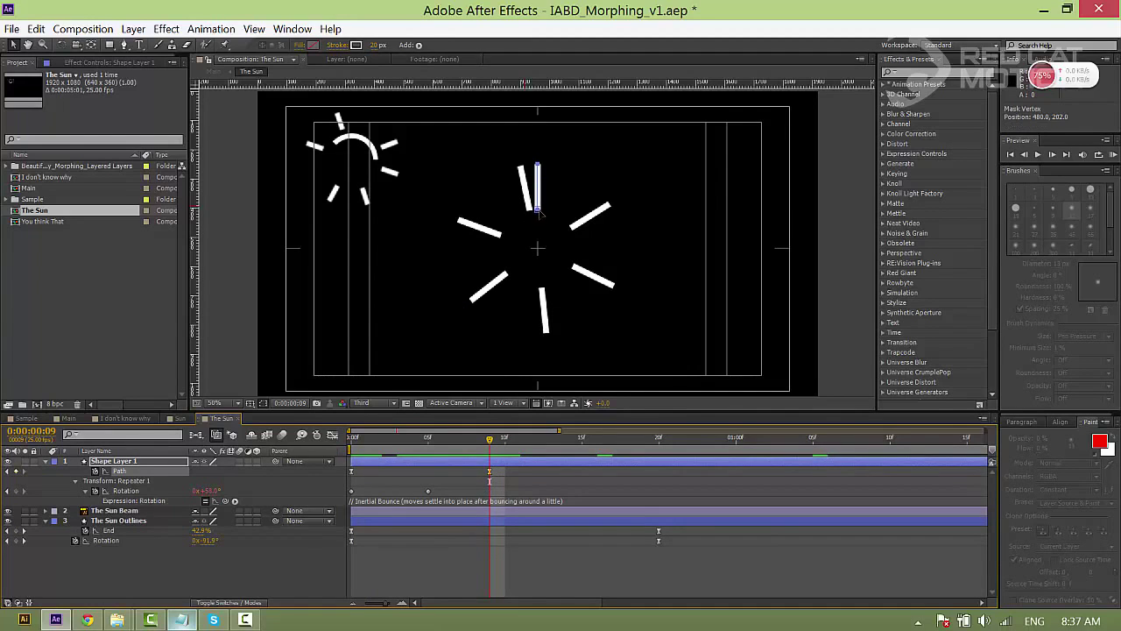
pyautogui.moveTo(529, 164); pyautogui.dragTo(539, 187)
pyautogui.click(536, 226)
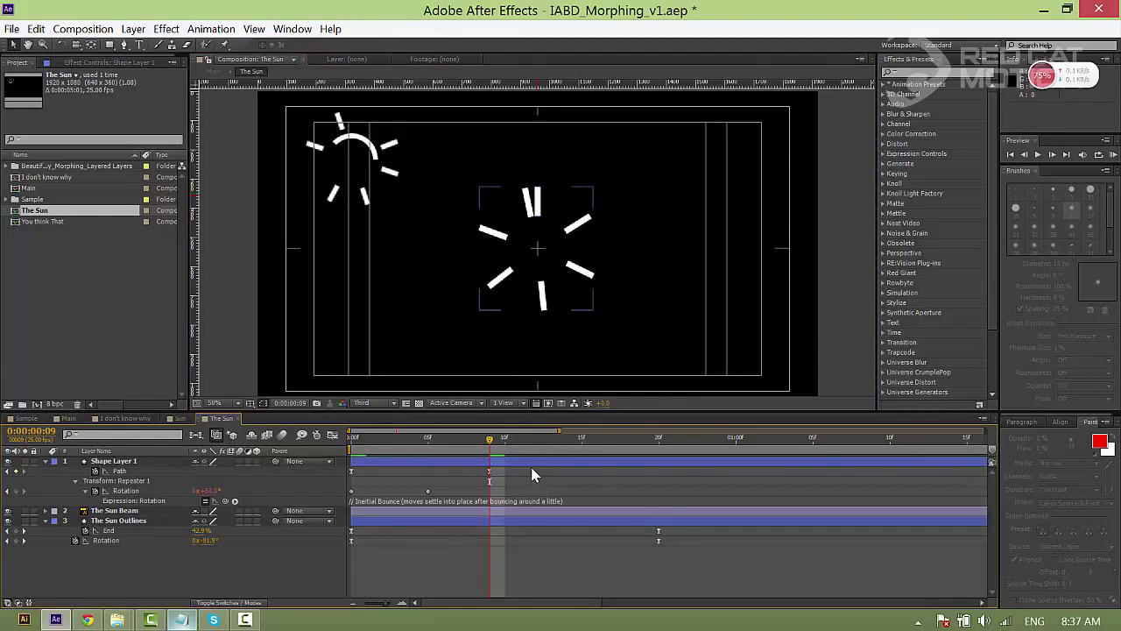
# - Move Shape Layer 1 onto the sun outline at 312, 236 and delete The Sun Beam layer
pyautogui.moveTo(537, 250); pyautogui.dragTo(349, 162)
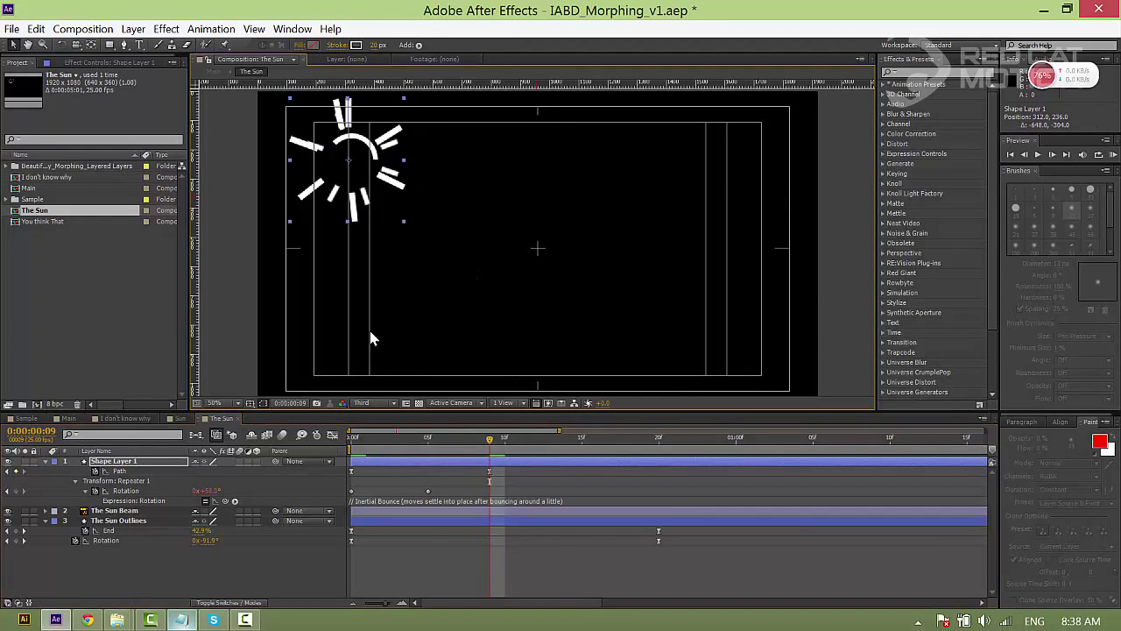
pyautogui.click(124, 512)
pyautogui.press('Delete')
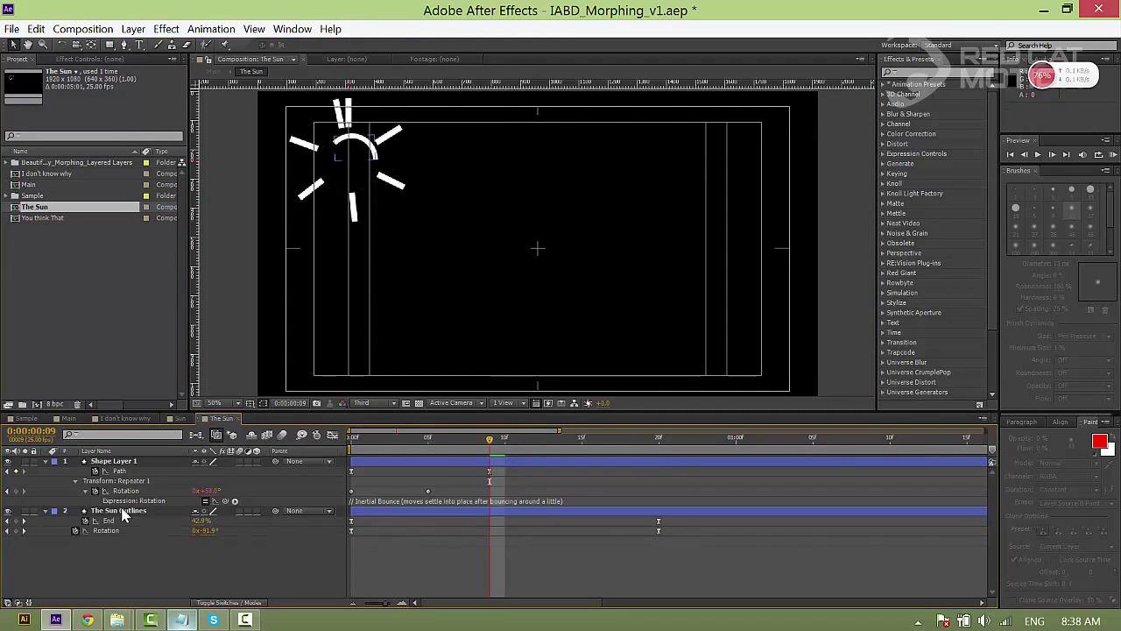
# - At 0:00:00:20, move Shape Layer 1 to 328, 234 to centre the beams around the completed sun outline
pyautogui.moveTo(489, 455); pyautogui.dragTo(659, 456)
pyautogui.moveTo(396, 134); pyautogui.dragTo(401, 132)
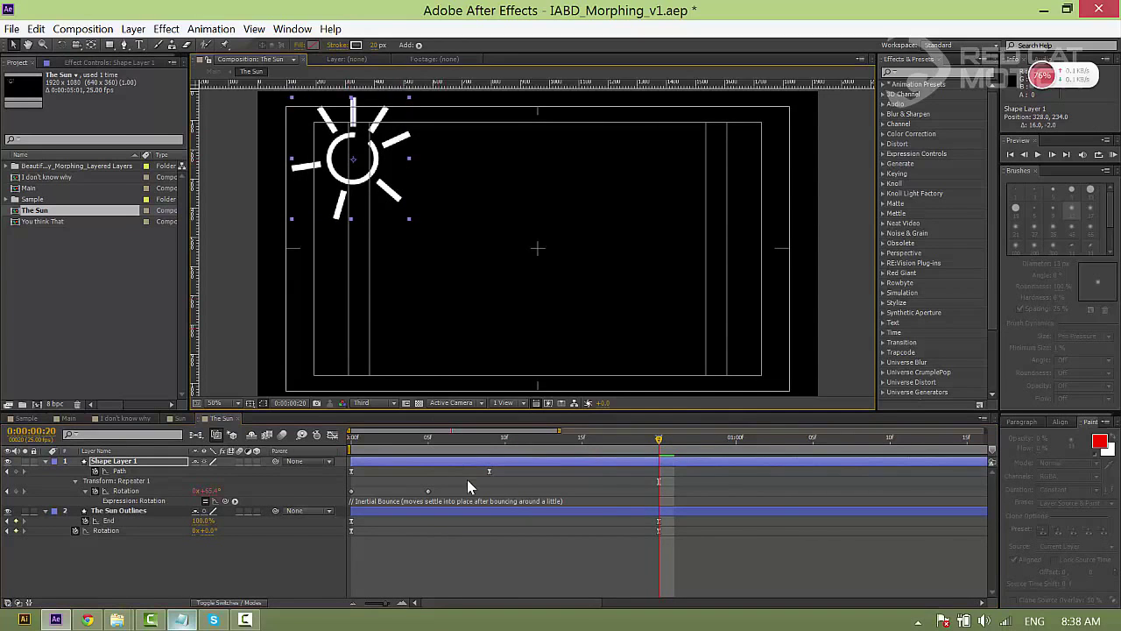
# - Adjust the beam line's vertex to 164, 56 at the 0:00:00:09 Path keyframe and preview the sun animation
pyautogui.click(491, 445)
pyautogui.click(489, 471)
pyautogui.moveTo(388, 272); pyautogui.dragTo(401, 318)
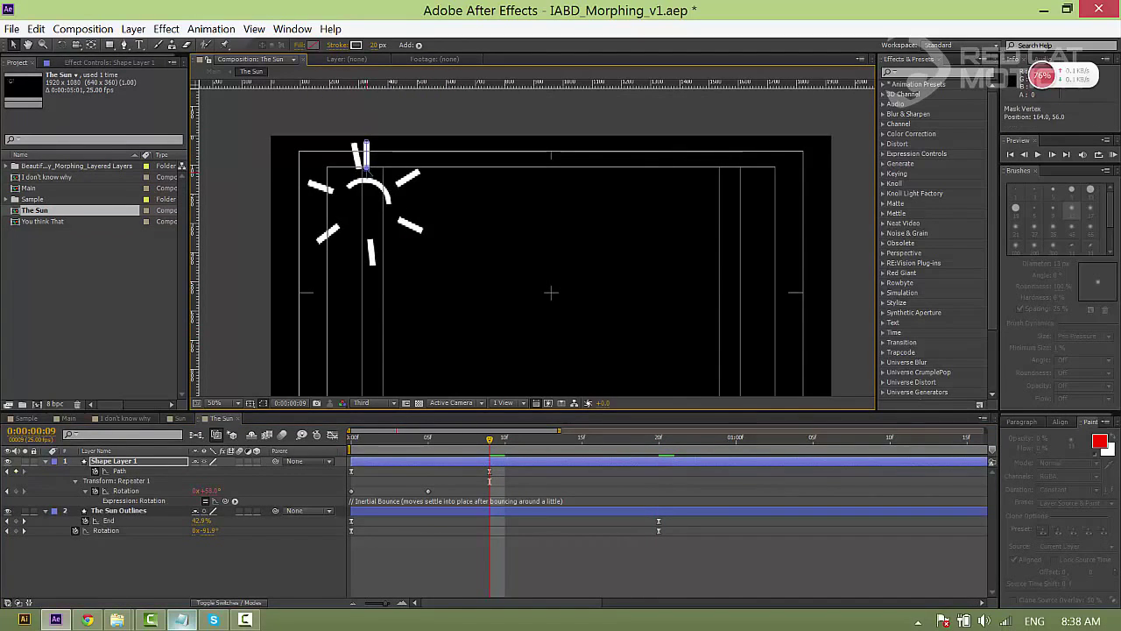
pyautogui.moveTo(395, 445); pyautogui.dragTo(411, 473)
pyautogui.click(376, 474)
pyautogui.press('space')
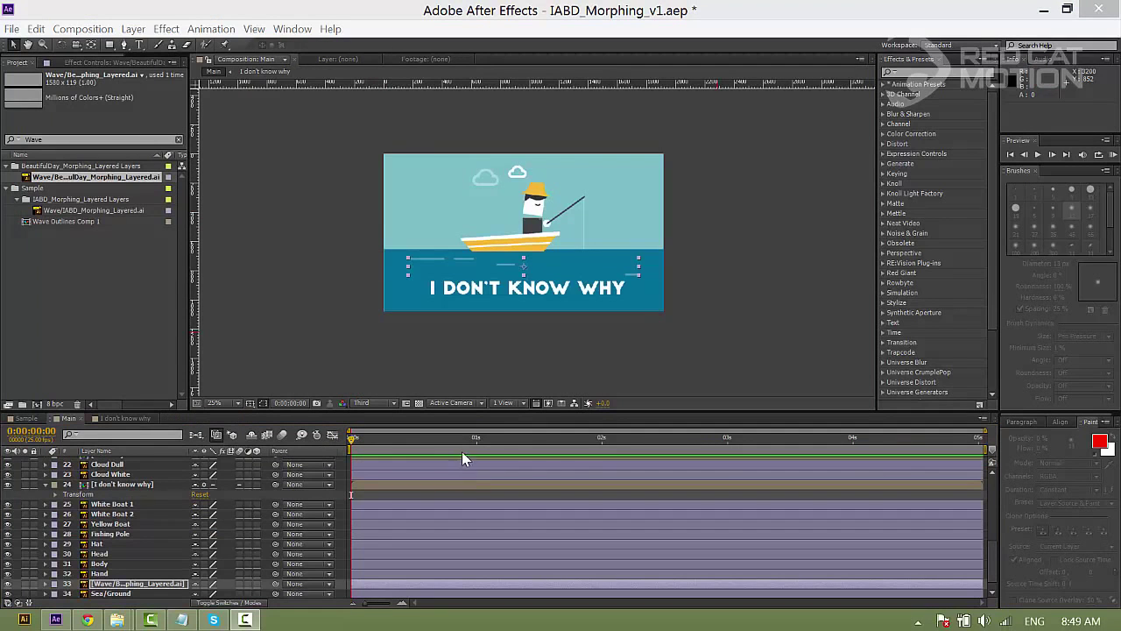
# - Pre-compose the wave artwork layer in the Main composition under the name Wave
pyautogui.rightClick(117, 585)
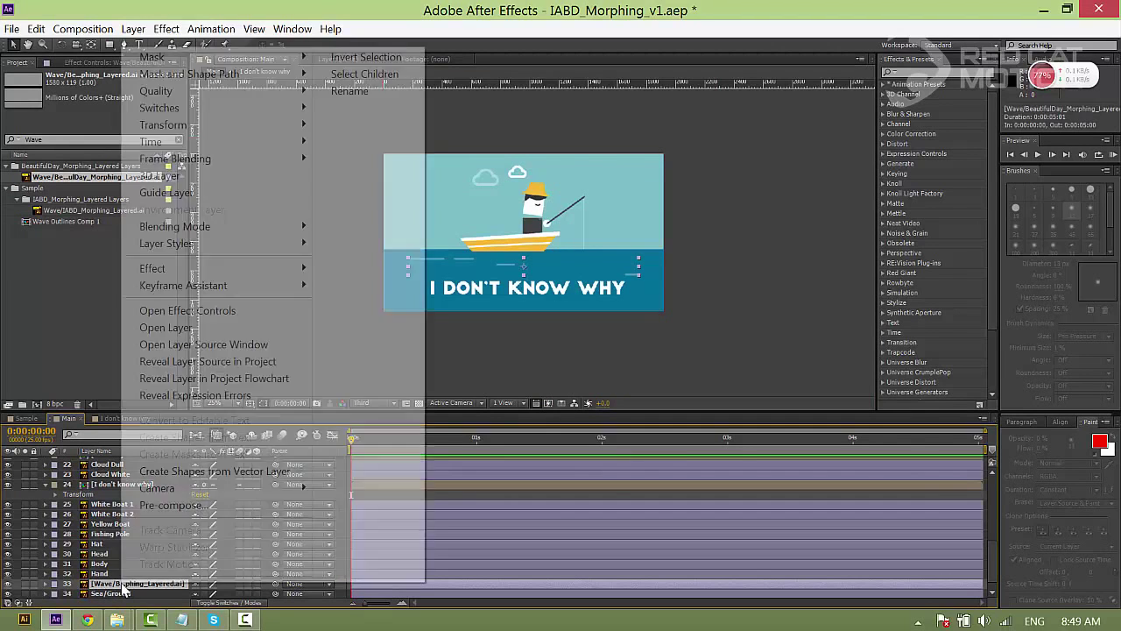
pyautogui.click(186, 508)
pyautogui.write('Wave')
pyautogui.press('Return')
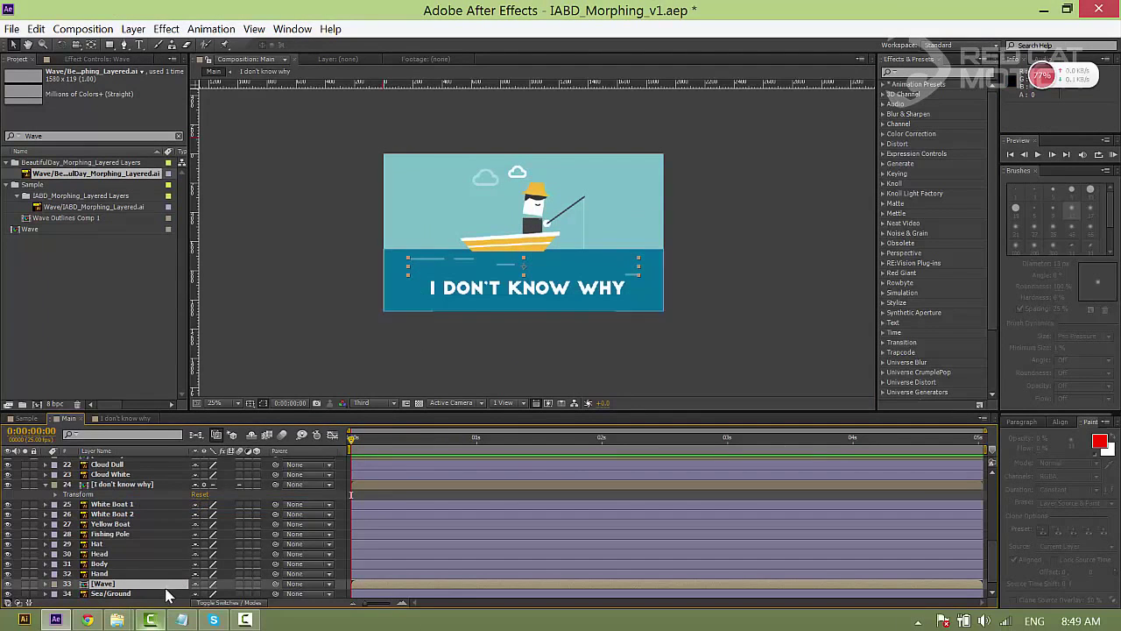
# - Open the Wave composition and set its size to 1920 by 450 pixels
pyautogui.doubleClick(165, 585)
pyautogui.click(63, 27)
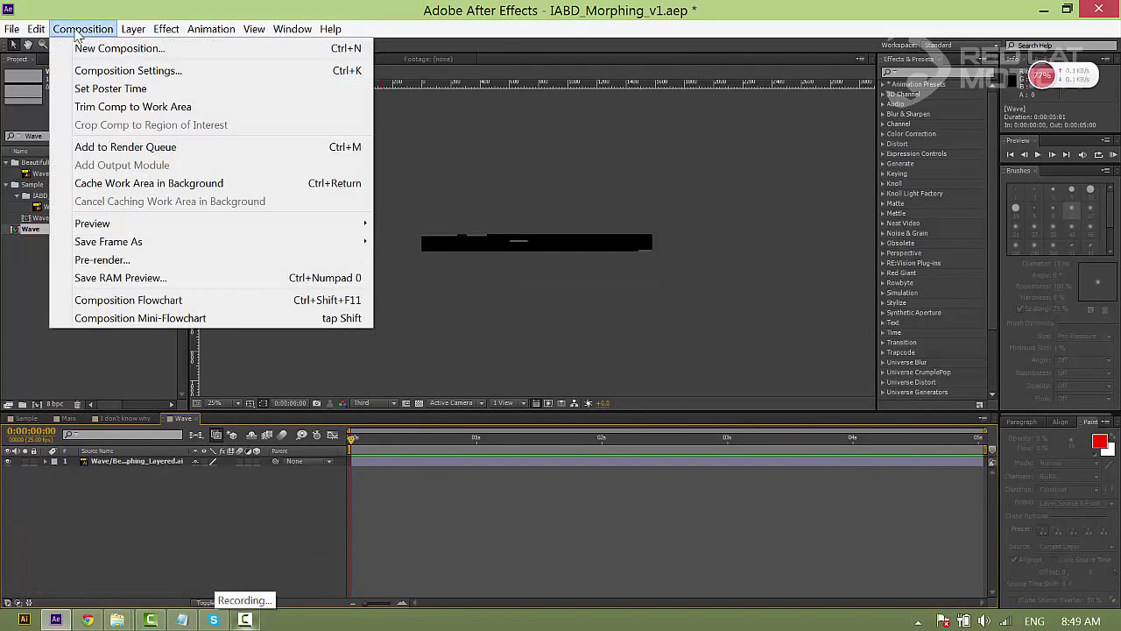
pyautogui.click(126, 72)
pyautogui.click(695, 385)
pyautogui.write('1920')
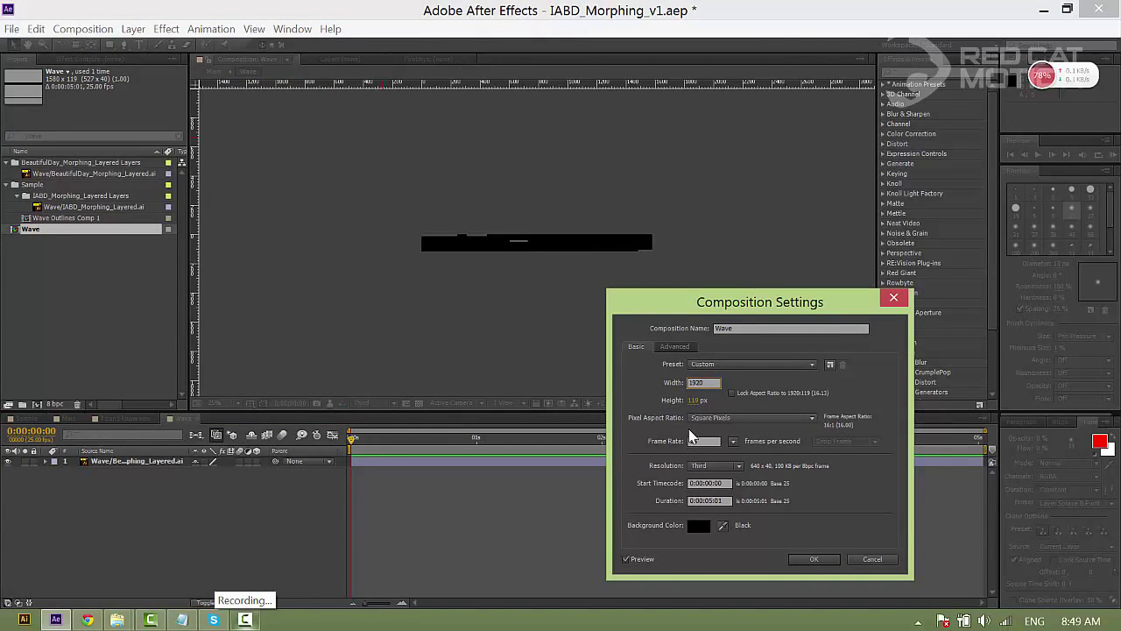
pyautogui.click(696, 401)
pyautogui.write('450')
pyautogui.press('Return')
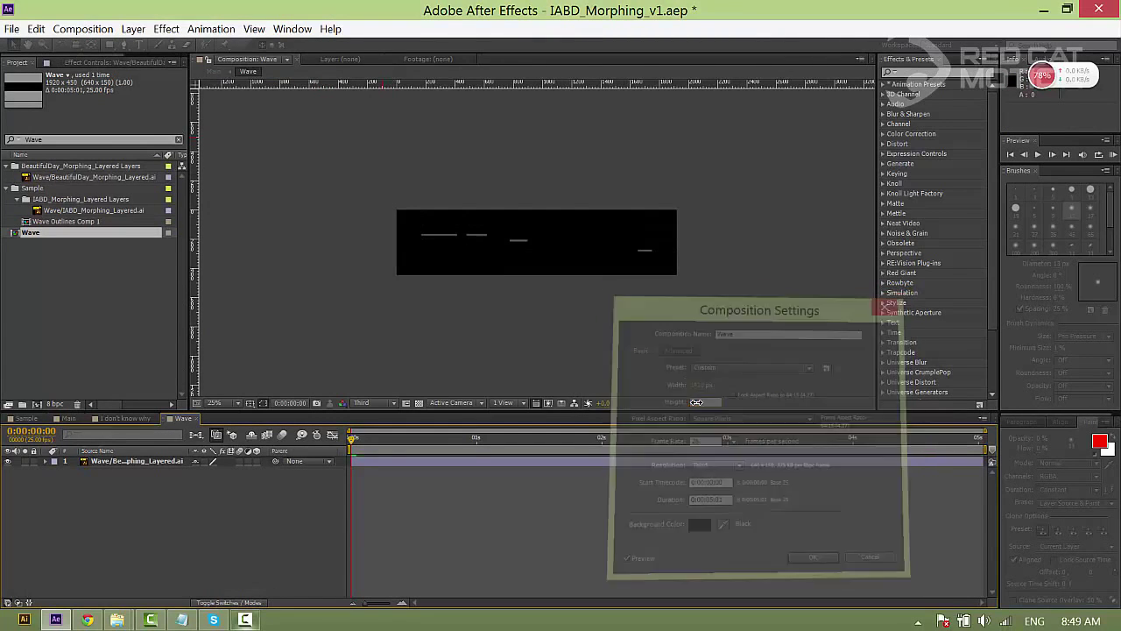
pyautogui.press('.')
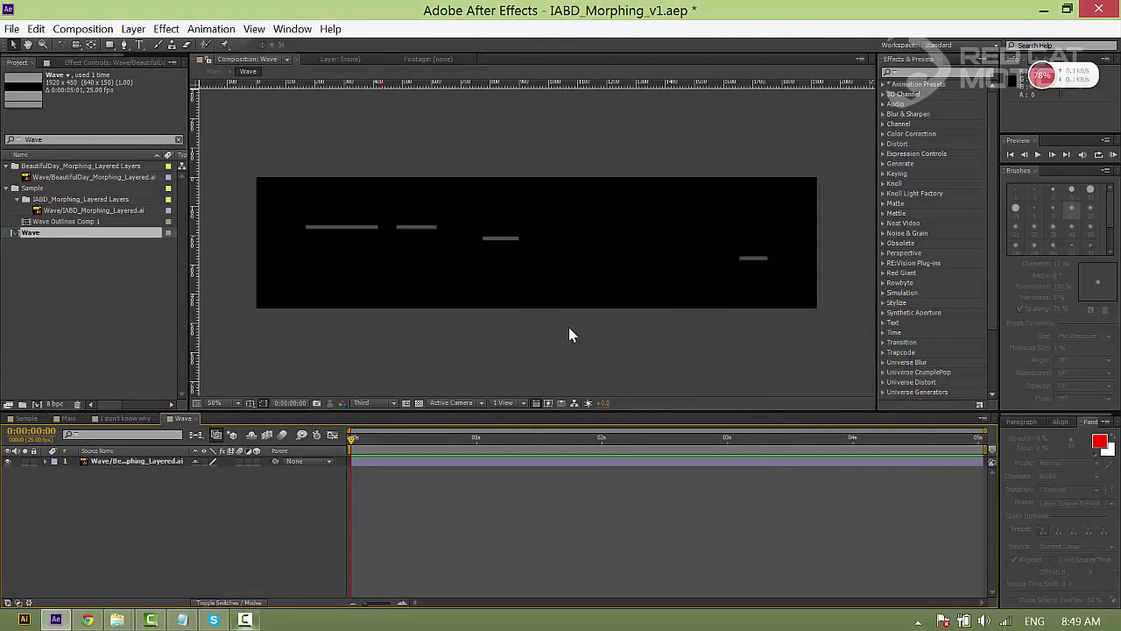
# - Create shapes from the wave vector layer and delete the original Illustrator layer
pyautogui.click(145, 463)
pyautogui.rightClick(143, 466)
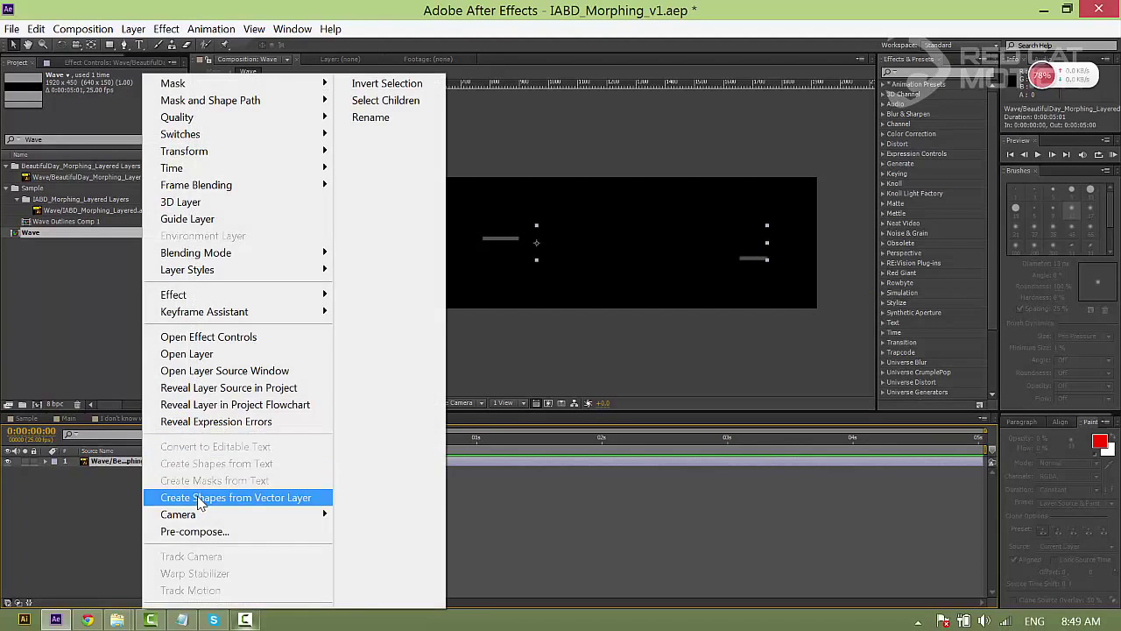
pyautogui.click(198, 497)
pyautogui.click(140, 471)
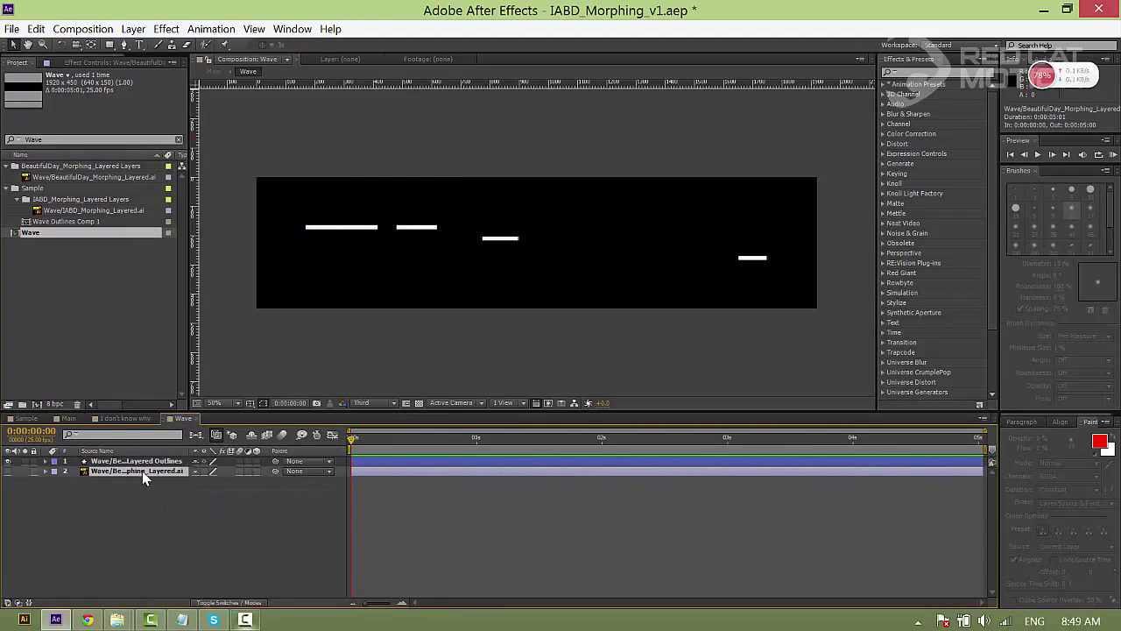
pyautogui.press('Delete')
# - Expand the four groups of the wave outlines layer and add a Path keyframe to Group 1 at the first frame
pyautogui.click(46, 461)
pyautogui.click(56, 471)
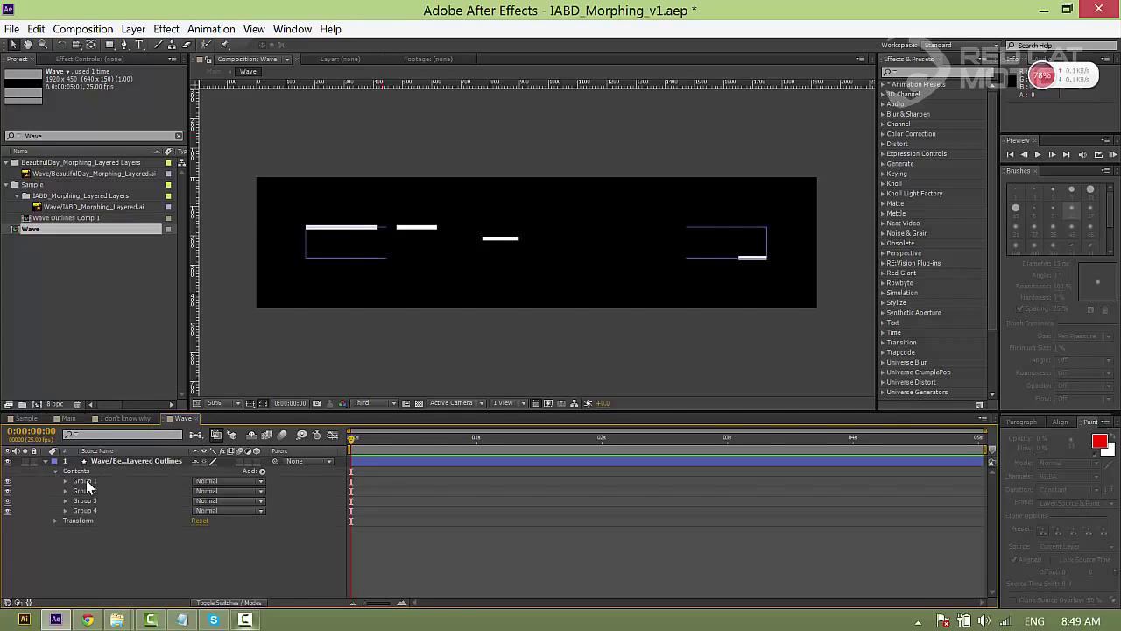
pyautogui.click(86, 481)
pyautogui.keyDown('shift'); pyautogui.click(92, 510); pyautogui.keyUp('shift')
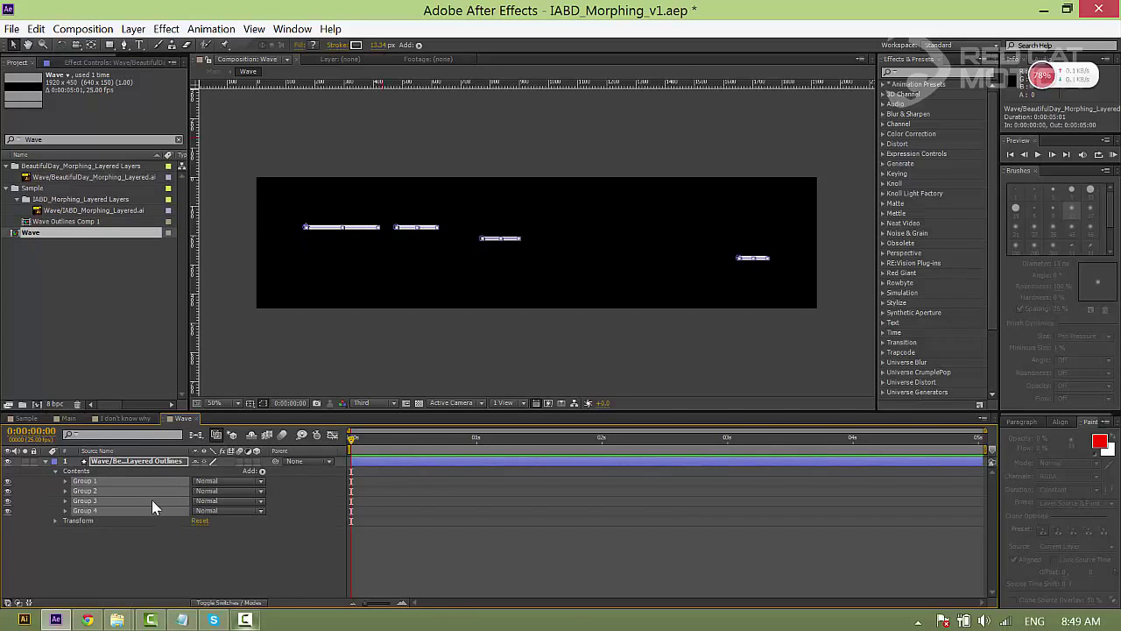
pyautogui.click(64, 481)
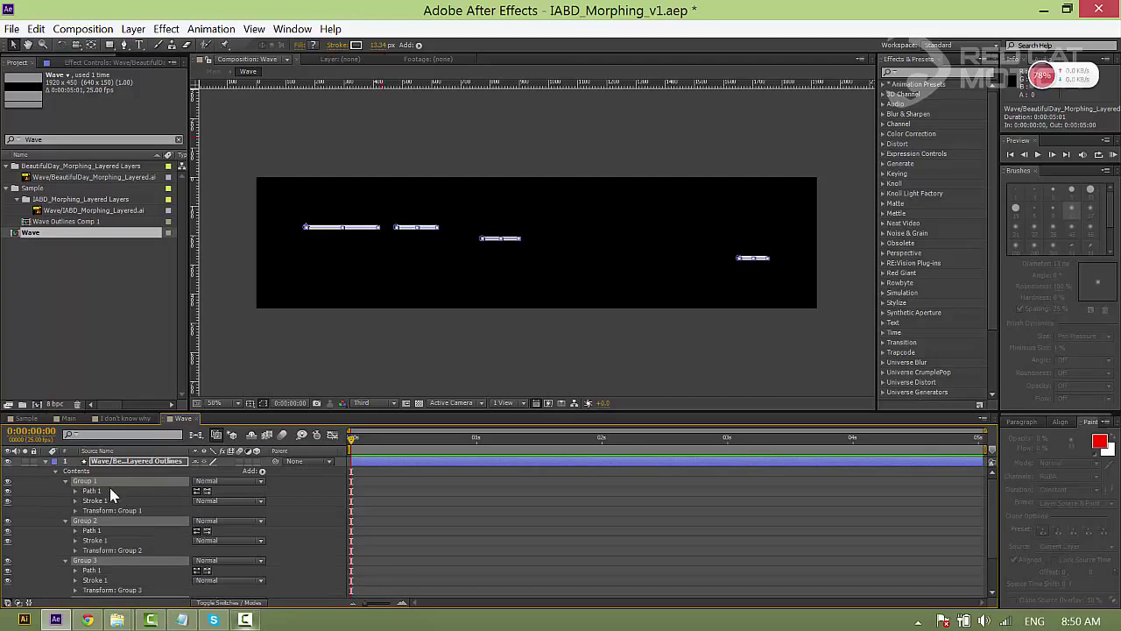
pyautogui.press('space')
pyautogui.moveTo(95, 509); pyautogui.dragTo(94, 498)
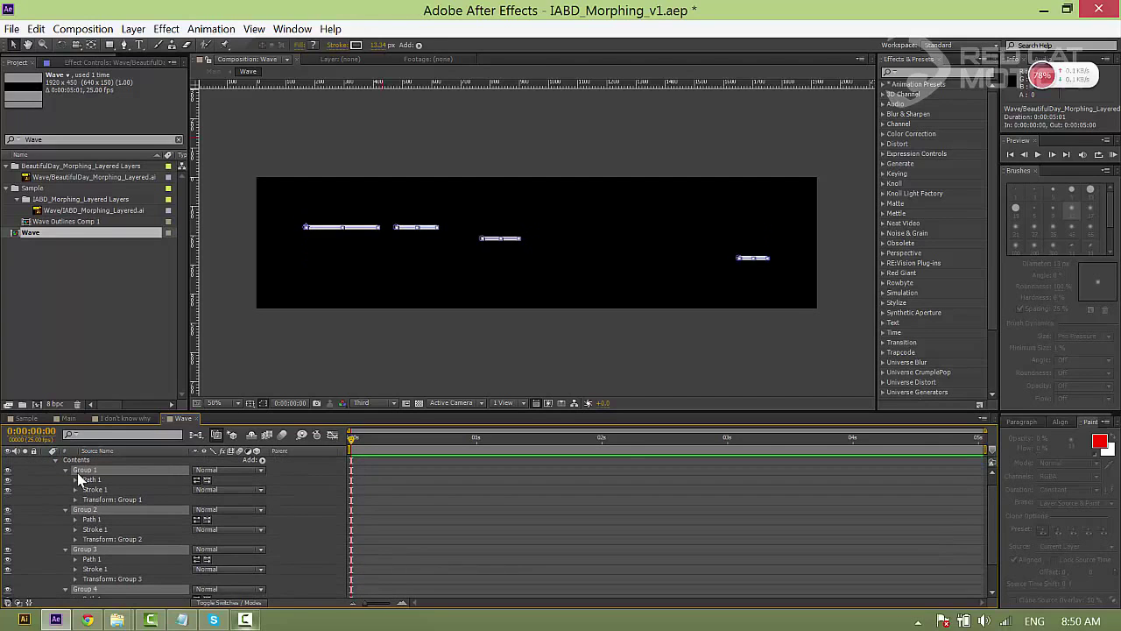
pyautogui.click(73, 473)
pyautogui.scroll(-1, 74, 486)
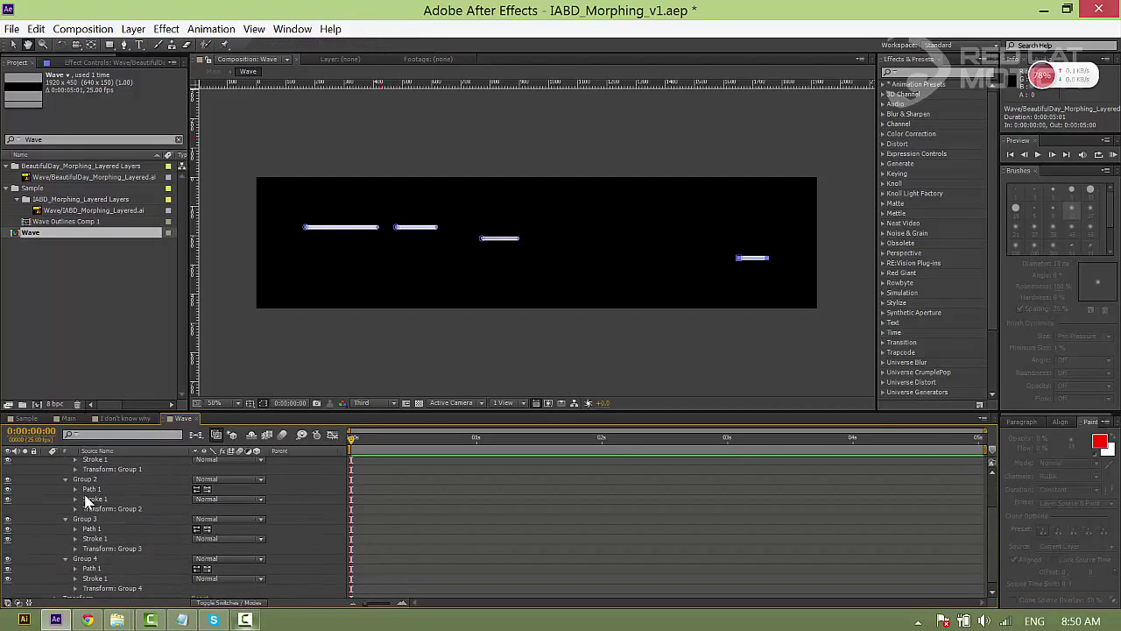
# - Add Path keyframes at the first frame to Group 2, Group 3 and Group 4 of the wave outlines
pyautogui.click(79, 490)
pyautogui.hotkey('alt', 'shift', 'm')
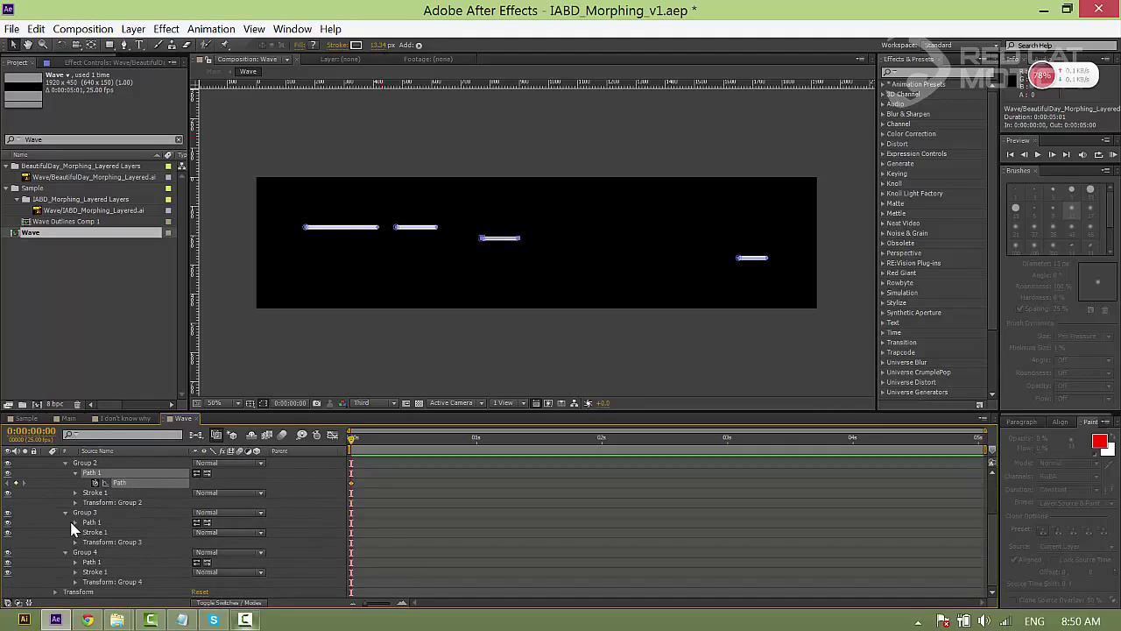
pyautogui.click(91, 523)
pyautogui.hotkey('alt', 'shift', 'm')
pyautogui.click(77, 562)
pyautogui.click(94, 572)
pyautogui.hotkey('alt', 'shift', 'm')
pyautogui.scroll(3, 382, 561)
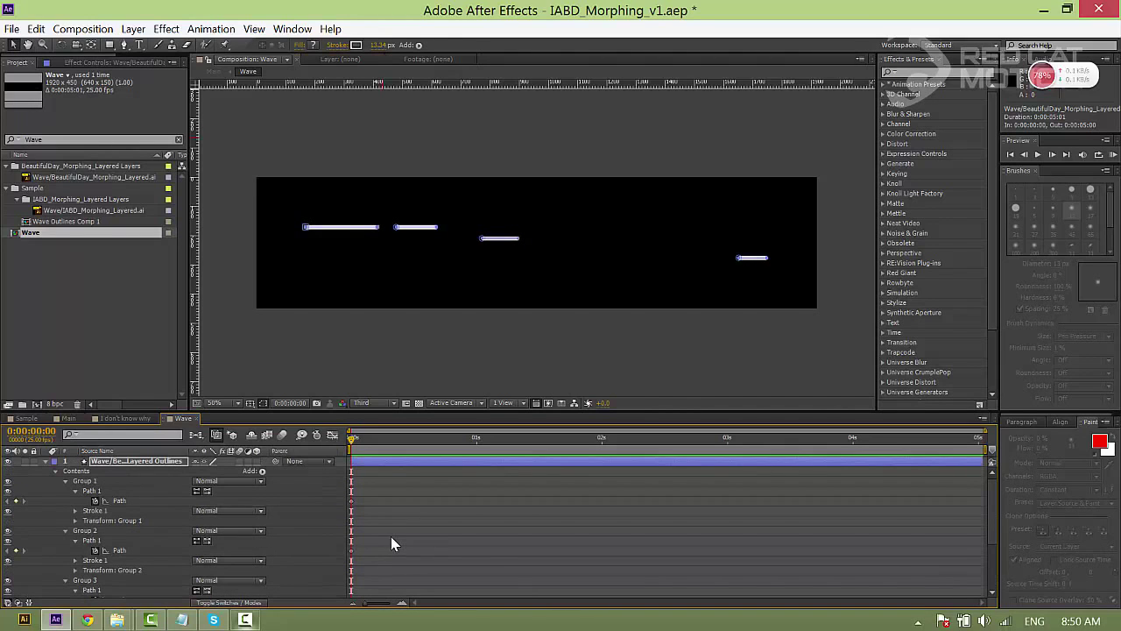
pyautogui.scroll(-3, 396, 528)
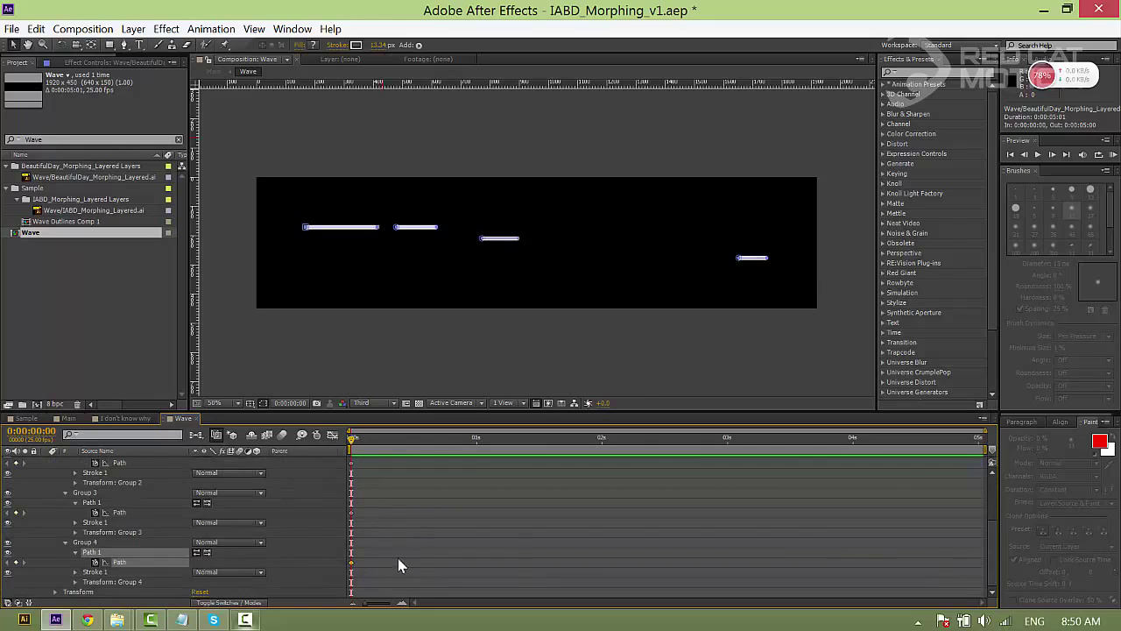
# - Show only the keyframed properties of the wave outlines and shift all four Path keyframes to 0:00:00:13
pyautogui.click(398, 558)
pyautogui.scroll(3, 401, 537)
pyautogui.click(392, 463)
pyautogui.press('u')
pyautogui.moveTo(372, 479); pyautogui.dragTo(347, 522)
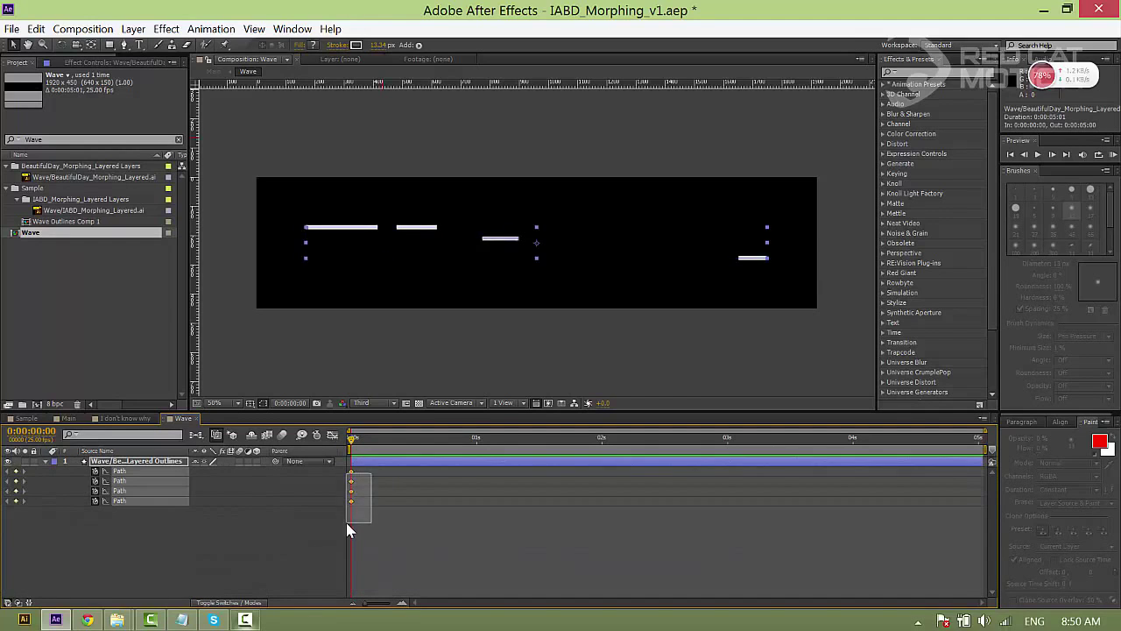
pyautogui.moveTo(350, 472); pyautogui.dragTo(419, 478)
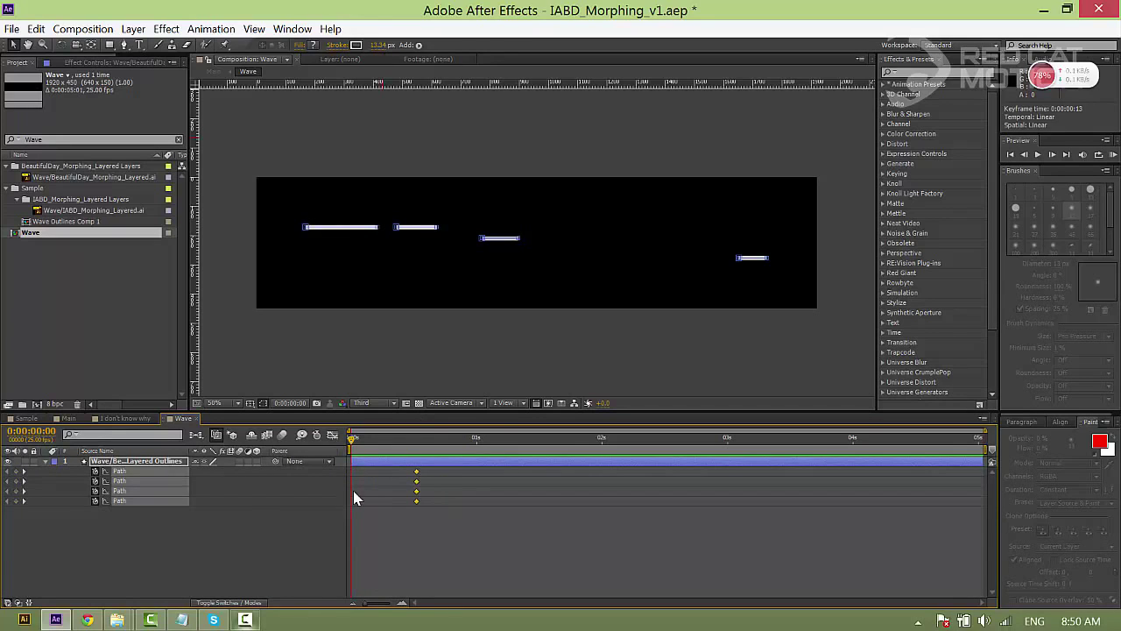
# - At the first frame, collapse each of the four wave lines by moving its left vertex onto its right end
pyautogui.click(305, 233)
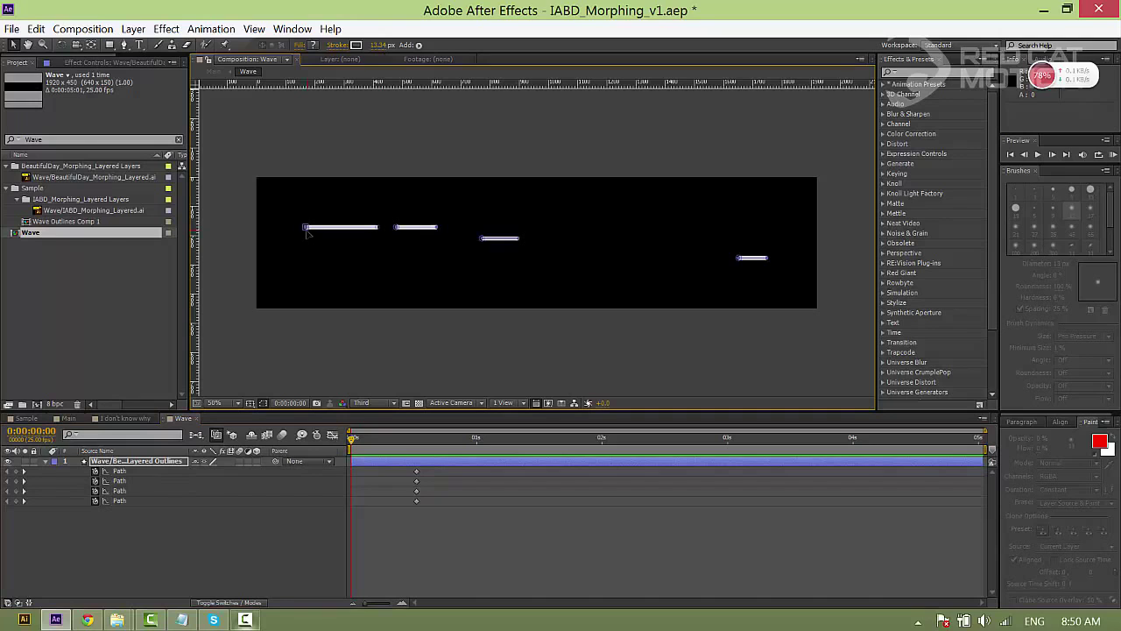
pyautogui.moveTo(308, 228); pyautogui.dragTo(515, 238)
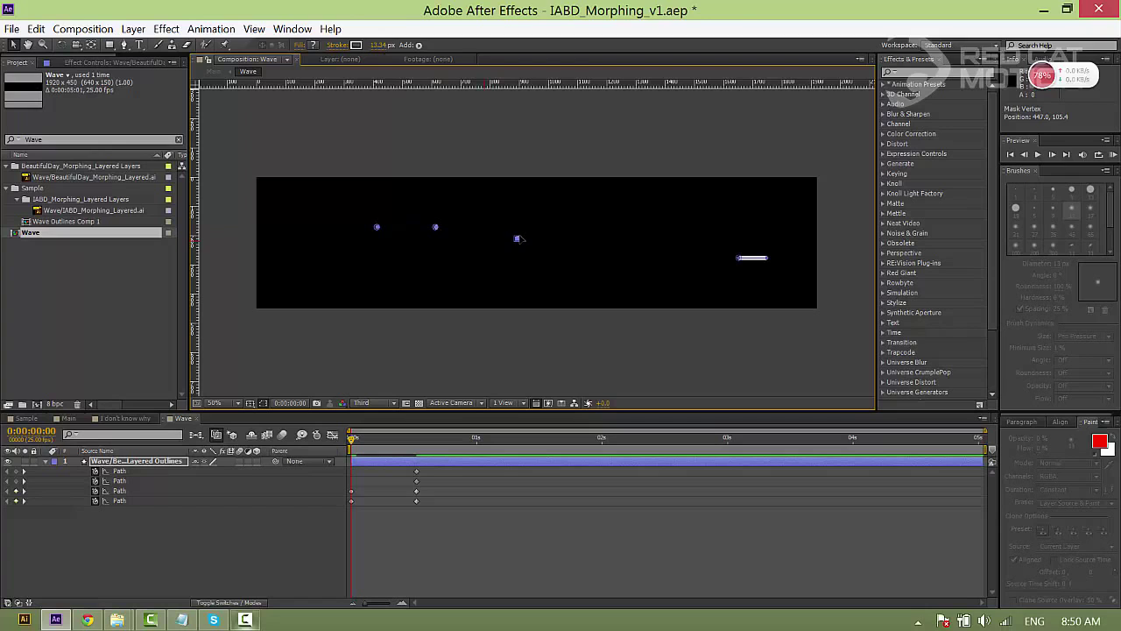
pyautogui.moveTo(739, 260); pyautogui.dragTo(758, 261)
# - At 0:00:01:00, collapse each of the four wave lines by moving its right vertex onto its left end
pyautogui.moveTo(352, 438); pyautogui.dragTo(477, 457)
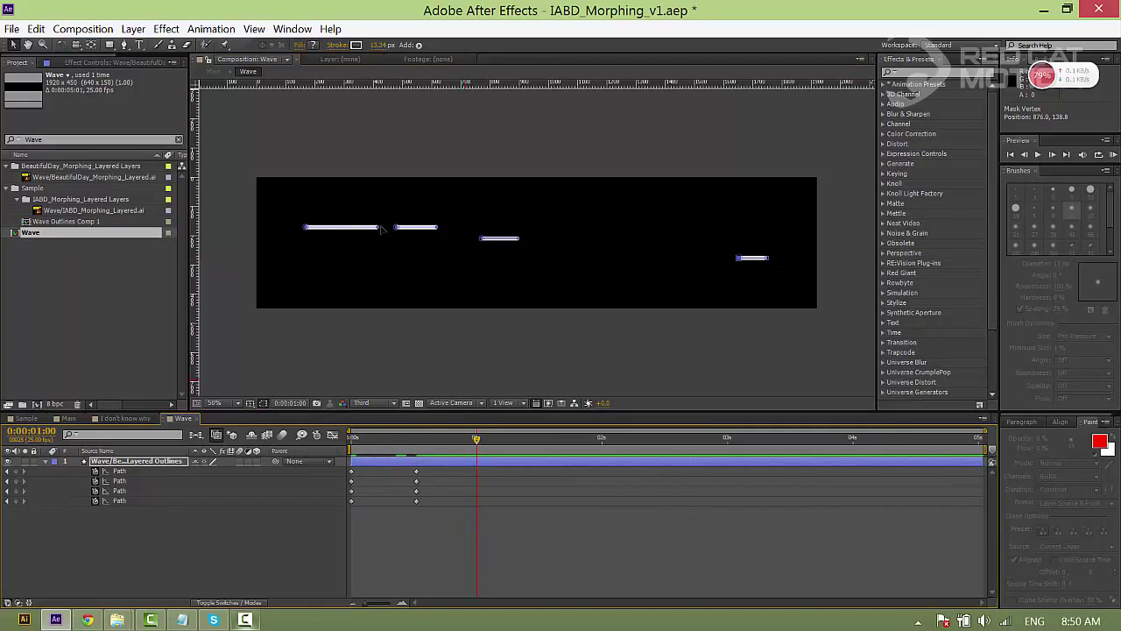
pyautogui.moveTo(379, 227); pyautogui.dragTo(305, 229)
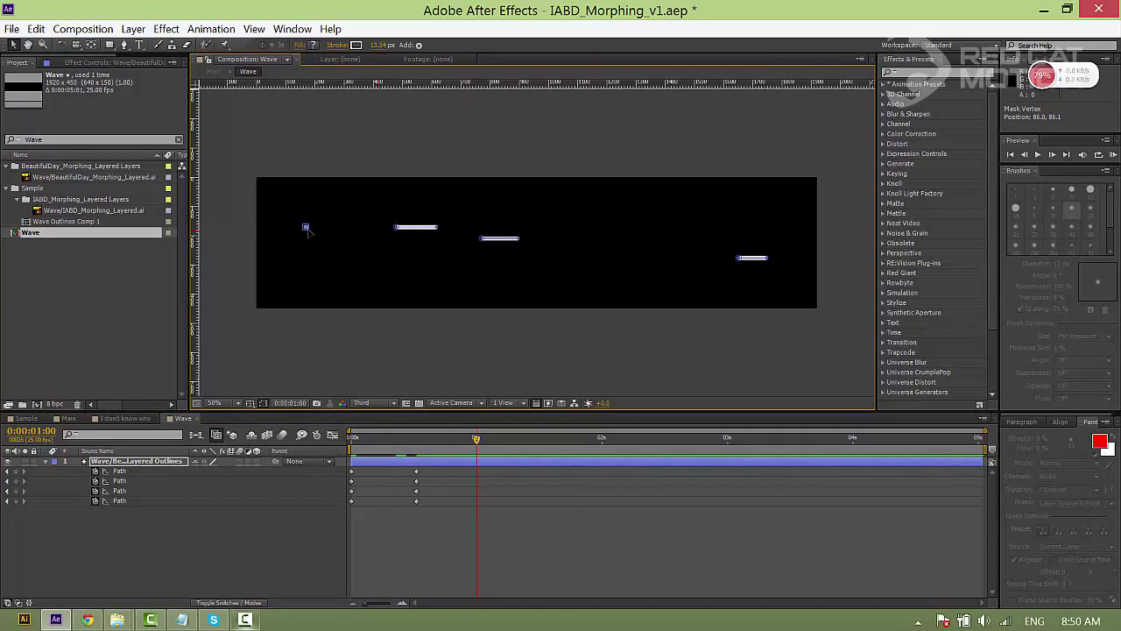
pyautogui.moveTo(436, 227); pyautogui.dragTo(398, 229)
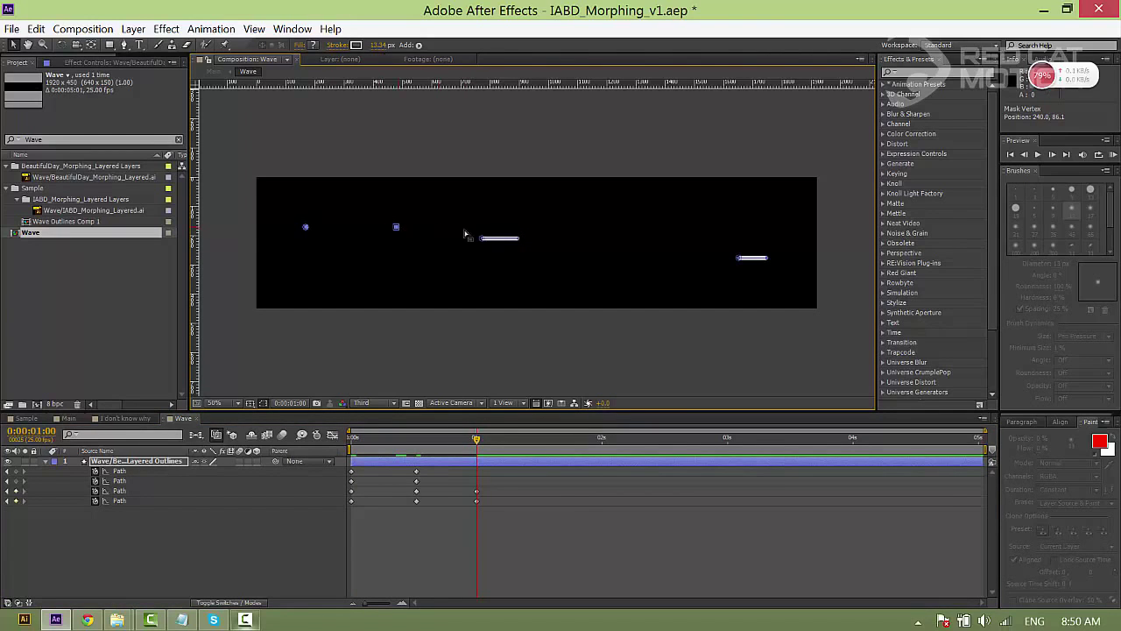
pyautogui.moveTo(487, 243); pyautogui.dragTo(484, 240)
# - Apply Easy Ease to all the Path keyframes of the four wave lines
pyautogui.moveTo(497, 473); pyautogui.dragTo(349, 520)
pyautogui.rightClick(352, 504)
pyautogui.moveTo(445, 493)
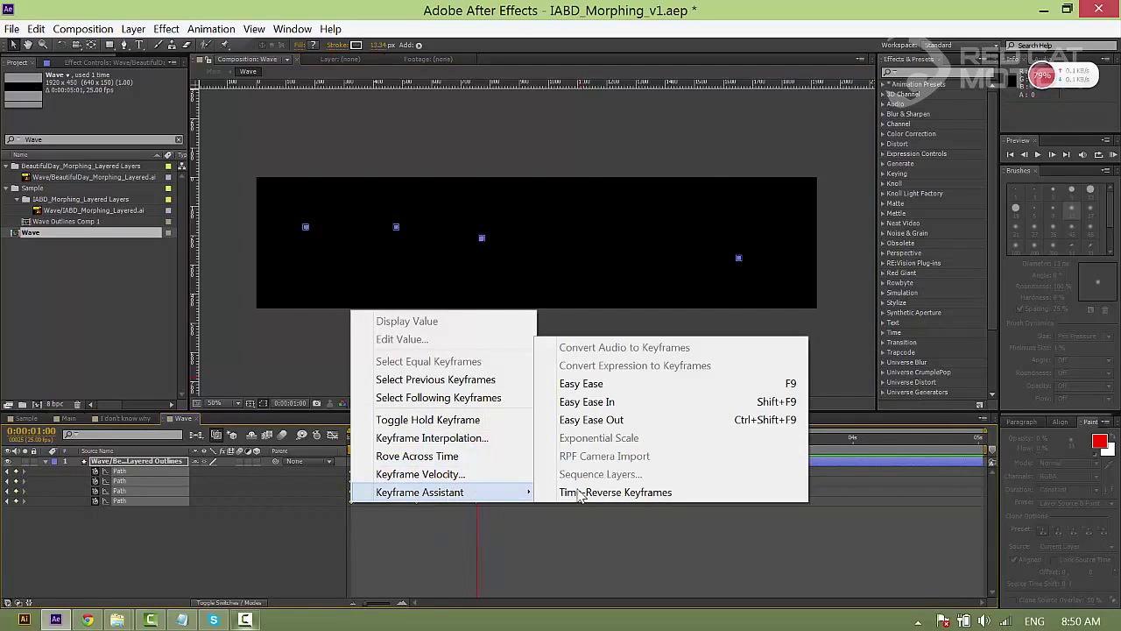
pyautogui.click(574, 382)
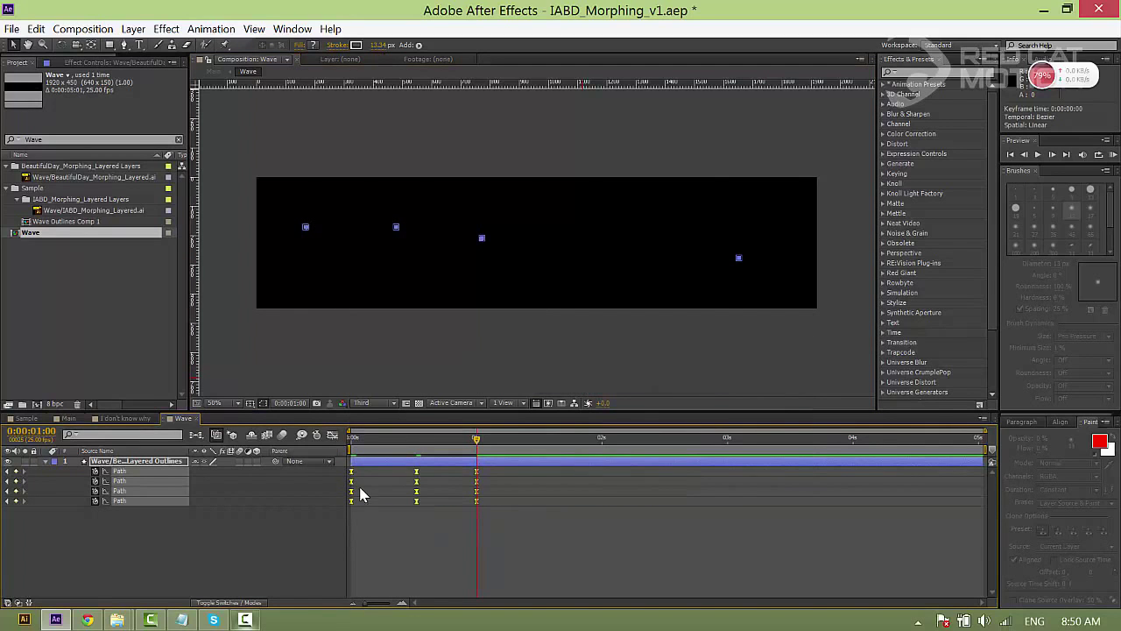
# - Reshape the Path speed curves in the Graph Editor into one smooth hump, raising the middle keyframes to about 2 units/sec and shifting them to 0:00:00:14
pyautogui.click(332, 434)
pyautogui.moveTo(365, 604); pyautogui.dragTo(381, 604)
pyautogui.moveTo(655, 554); pyautogui.dragTo(390, 568)
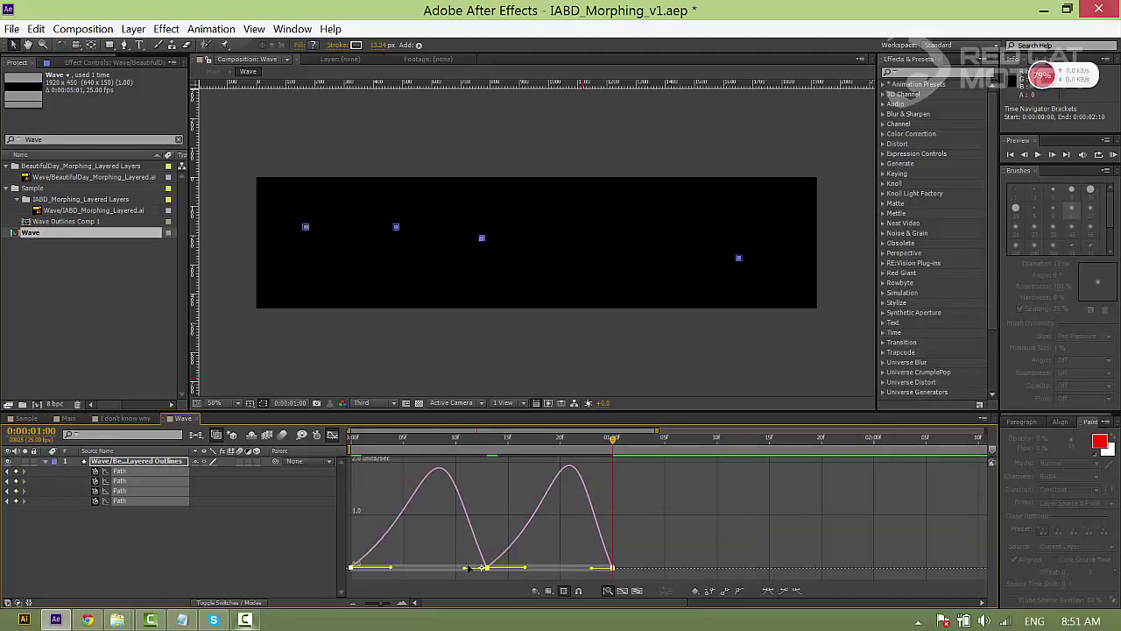
pyautogui.moveTo(467, 569); pyautogui.dragTo(496, 472)
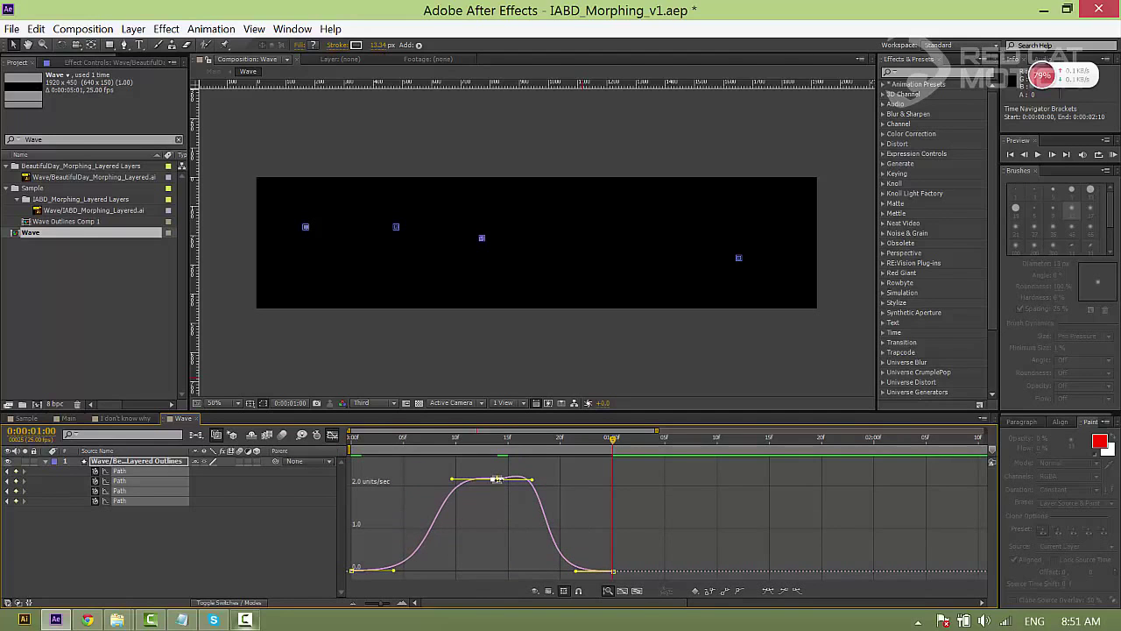
pyautogui.click(332, 437)
# - Preview the wave lines' animation from the first frame
pyautogui.click(350, 441)
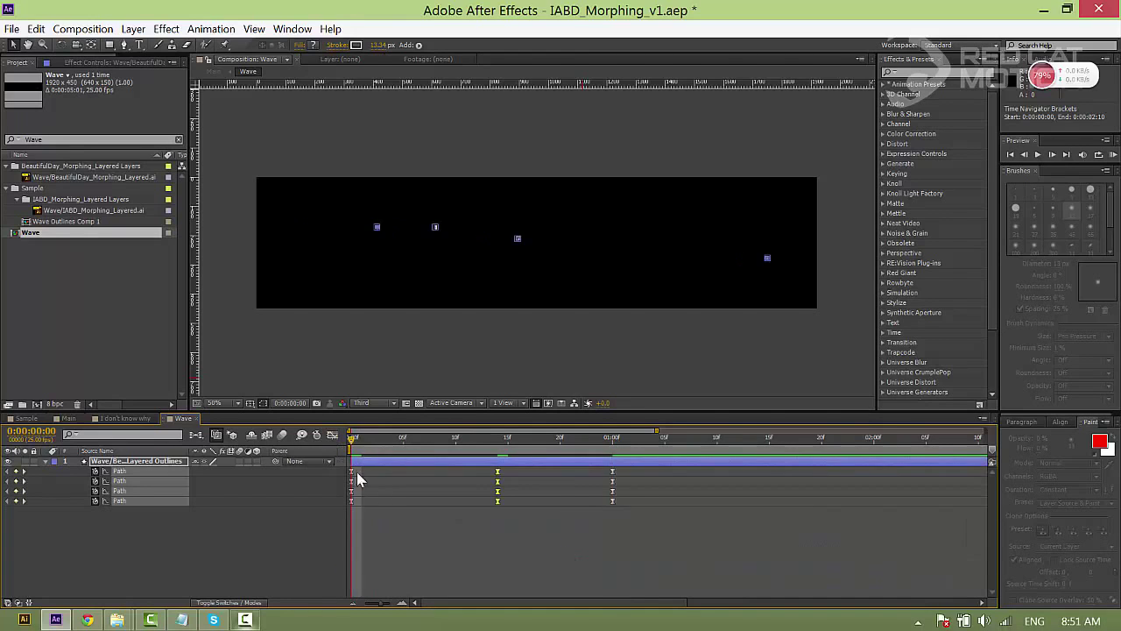
pyautogui.click(379, 487)
pyautogui.press('space')
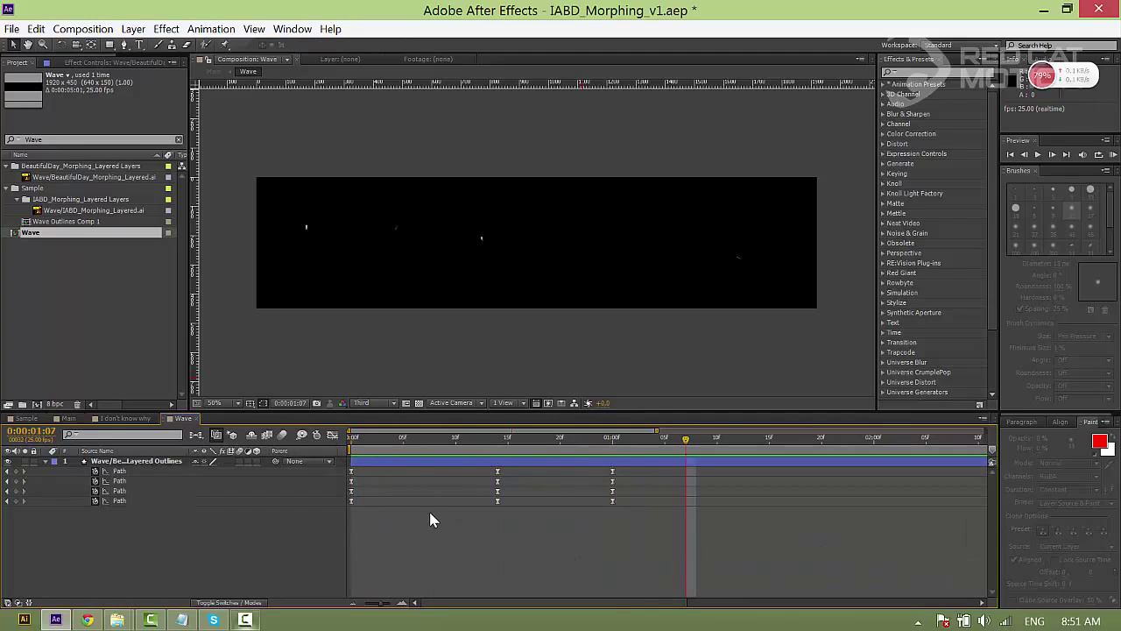
# - Shift the last keyframe of the fourth Path property to 0:00:01:07
pyautogui.click(493, 446)
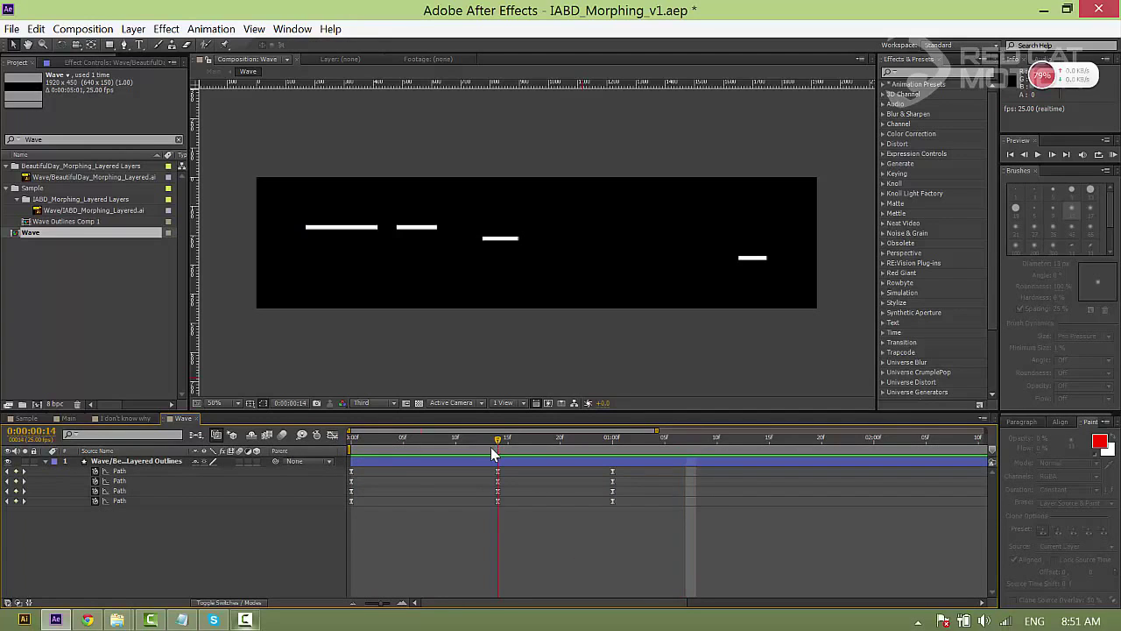
pyautogui.click(142, 503)
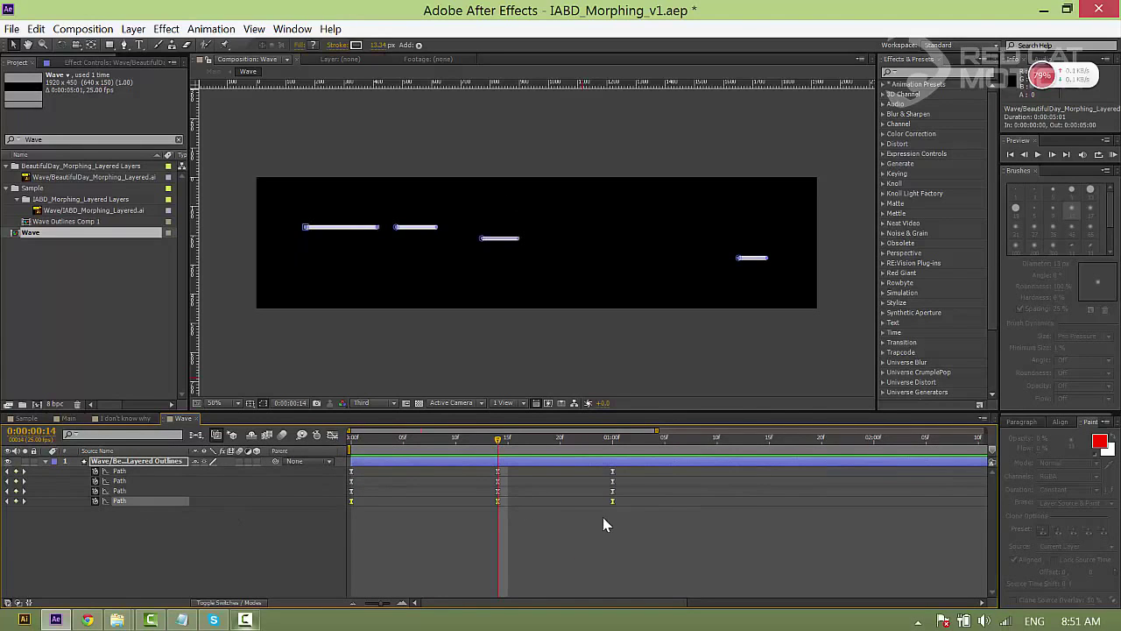
pyautogui.moveTo(618, 506); pyautogui.dragTo(685, 501)
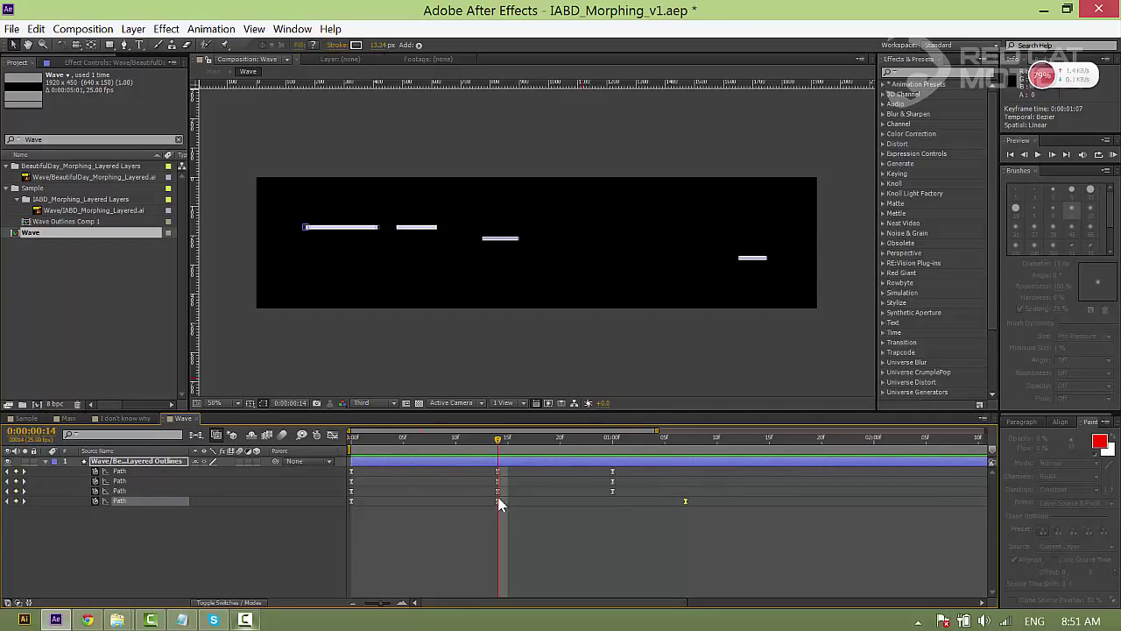
# - Stagger the middle Path keyframes: first line at 0:00:00:09, second at 0:00:00:12, third at 0:00:00:10 and fourth at 0:00:00:16
pyautogui.moveTo(499, 502); pyautogui.dragTo(518, 503)
pyautogui.moveTo(614, 492); pyautogui.dragTo(593, 491)
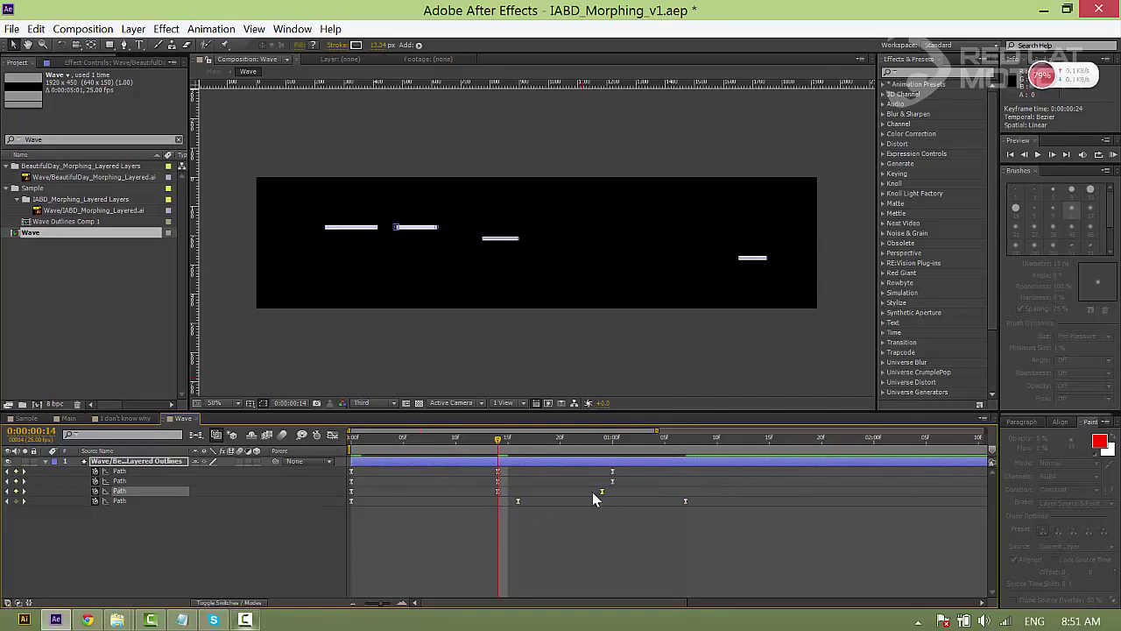
pyautogui.moveTo(498, 481); pyautogui.dragTo(445, 475)
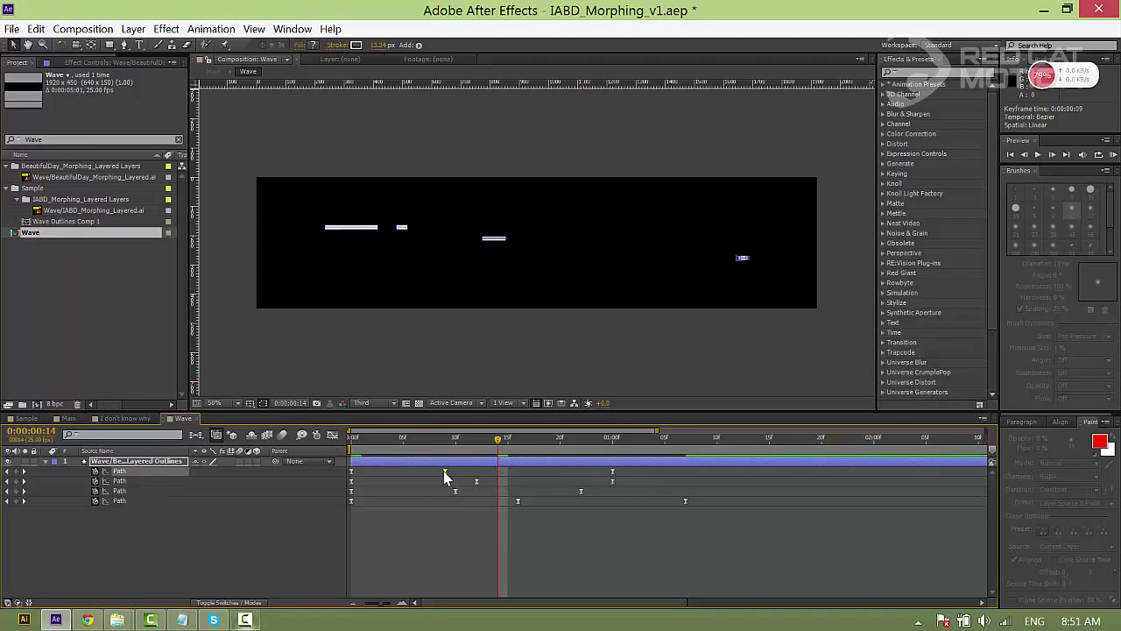
# - Offset the starting Path keyframes to frame 8 for the first line, 2 for the second and 5 for the third, and preview the animation
pyautogui.moveTo(613, 473); pyautogui.dragTo(403, 496)
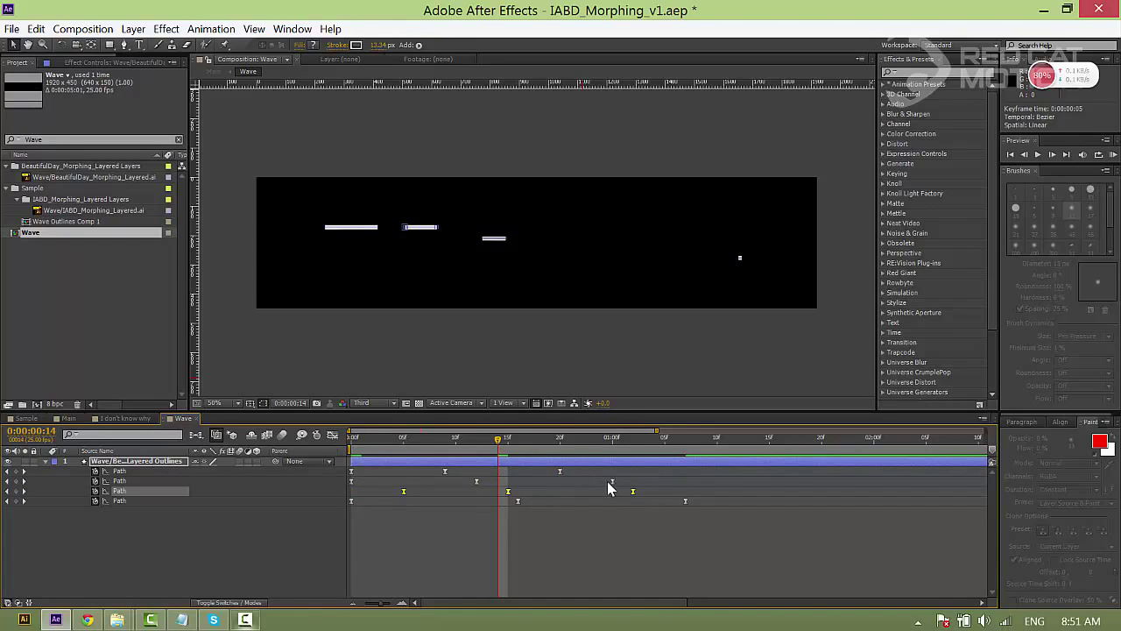
pyautogui.moveTo(595, 464); pyautogui.dragTo(424, 481)
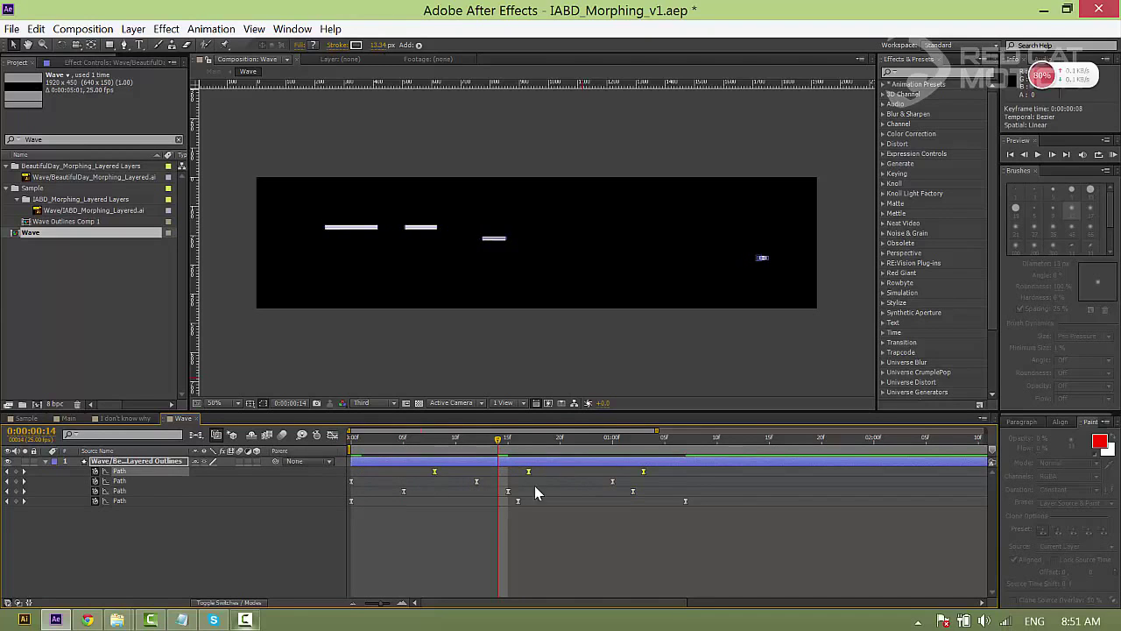
pyautogui.moveTo(624, 484); pyautogui.dragTo(368, 483)
pyautogui.press('Home')
pyautogui.click(377, 530)
pyautogui.press('space')
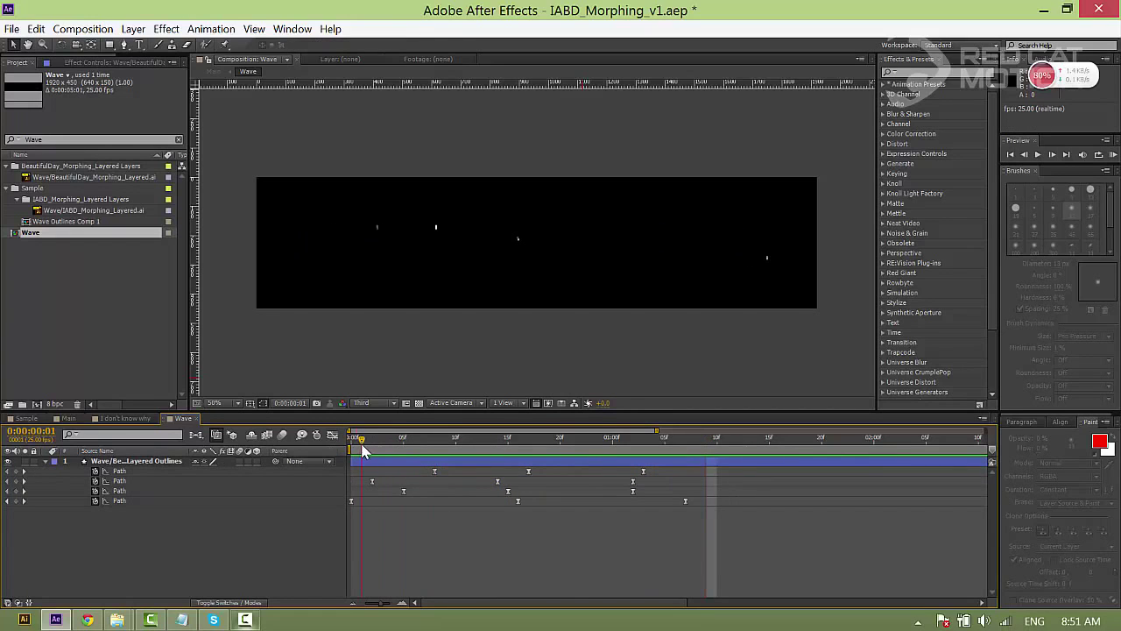
# - Delay all four lines' last Path keyframes by 7 frames and middle ones by 5 frames, and replay the animation from the start
pyautogui.moveTo(576, 469); pyautogui.dragTo(758, 500)
pyautogui.moveTo(476, 471); pyautogui.dragTo(580, 518)
pyautogui.click(528, 526)
pyautogui.press('Home')
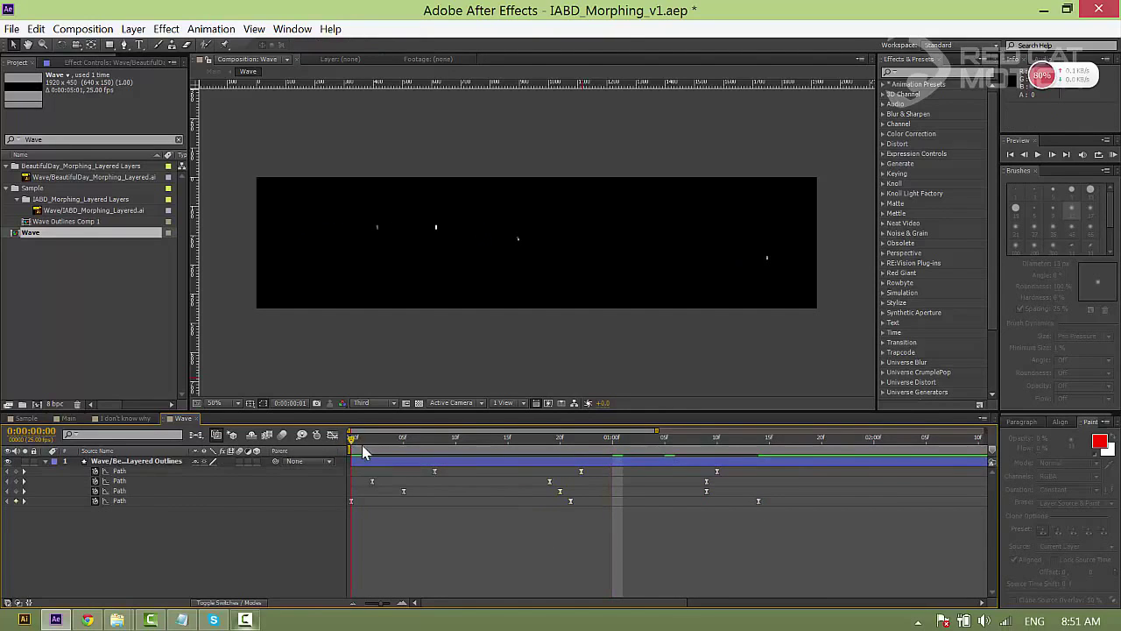
pyautogui.moveTo(374, 446)
pyautogui.mouseDown()
pyautogui.moveTo(345, 447)
pyautogui.moveTo(370, 450)
pyautogui.mouseUp()
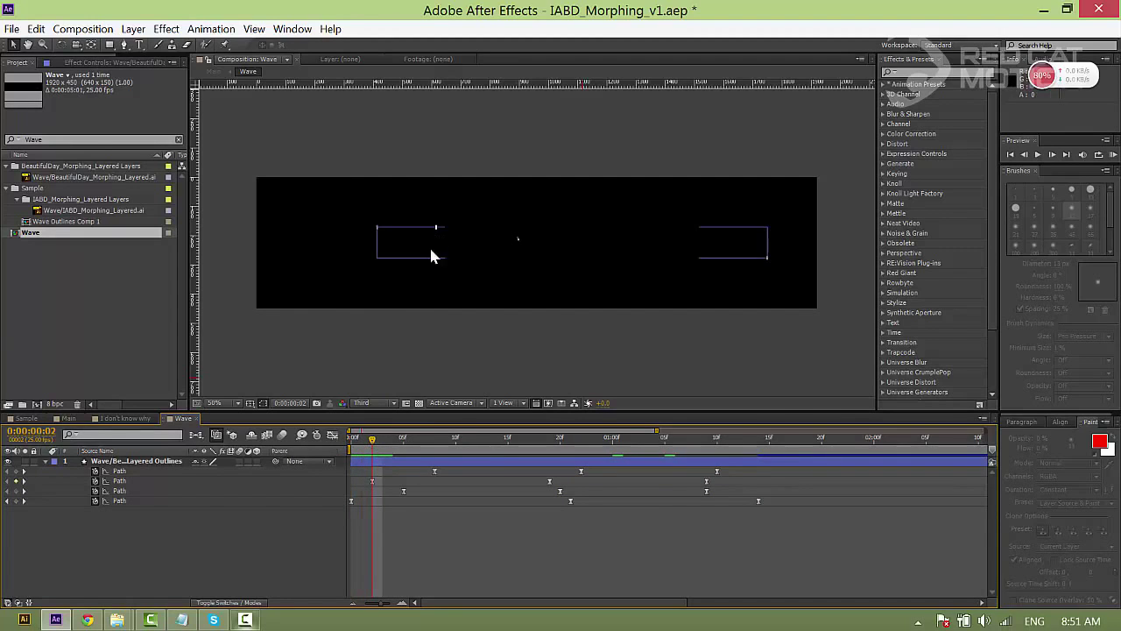
# - Keyframe Group 1's Opacity from 1% at 0:00:00:07 to 100% at 0:00:00:08, where its first Path keyframe sits
pyautogui.click(45, 462)
pyautogui.click(45, 461)
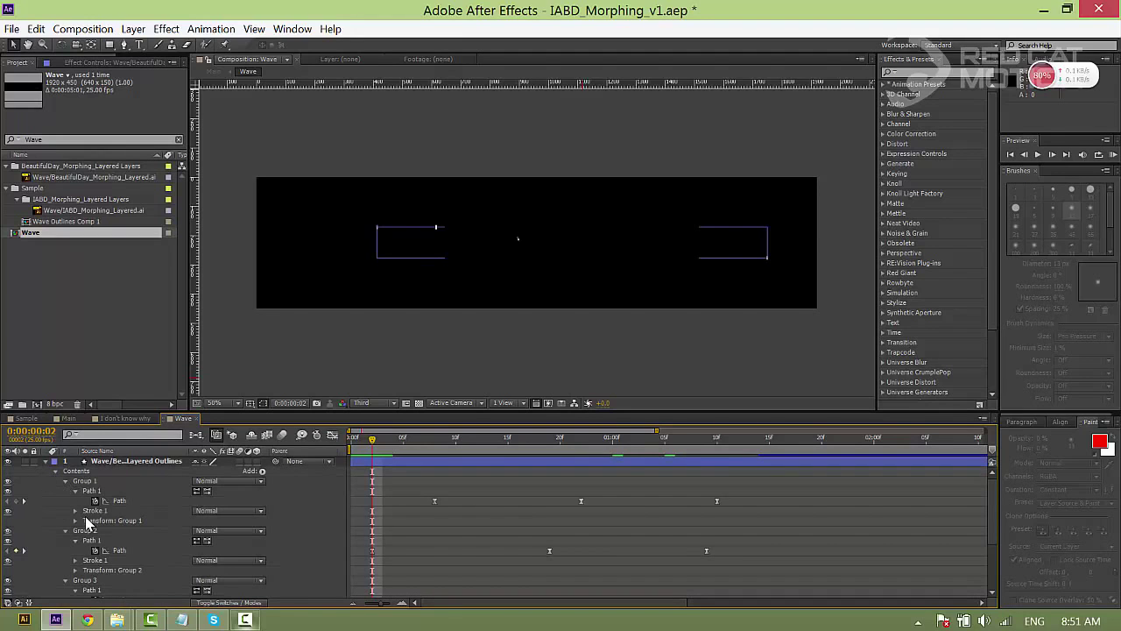
pyautogui.click(102, 492)
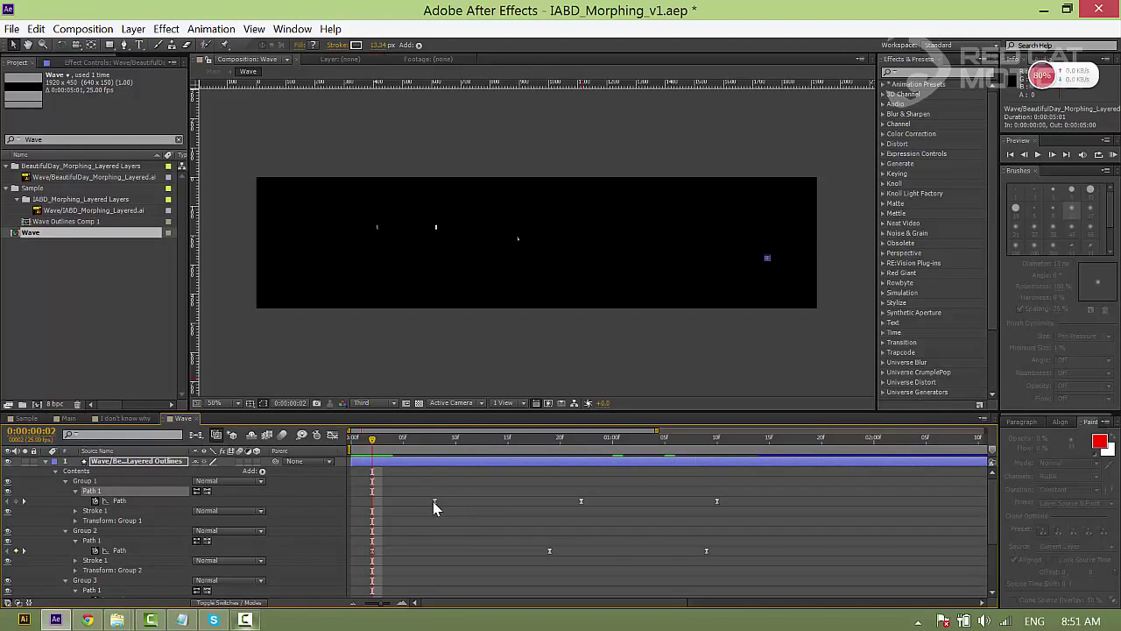
pyautogui.click(433, 445)
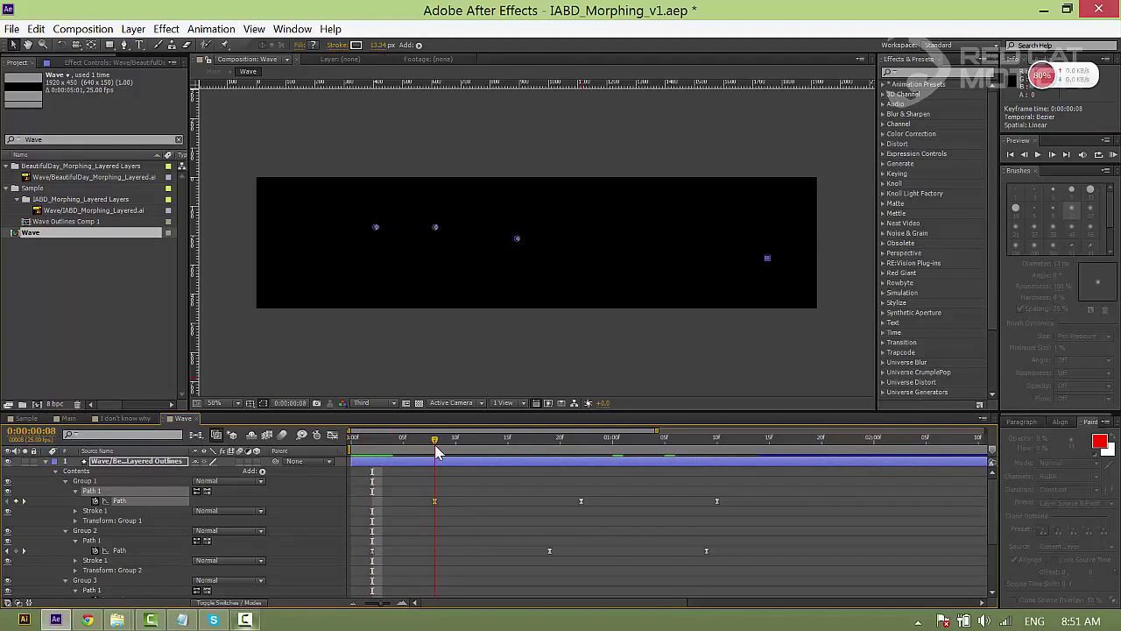
pyautogui.click(75, 521)
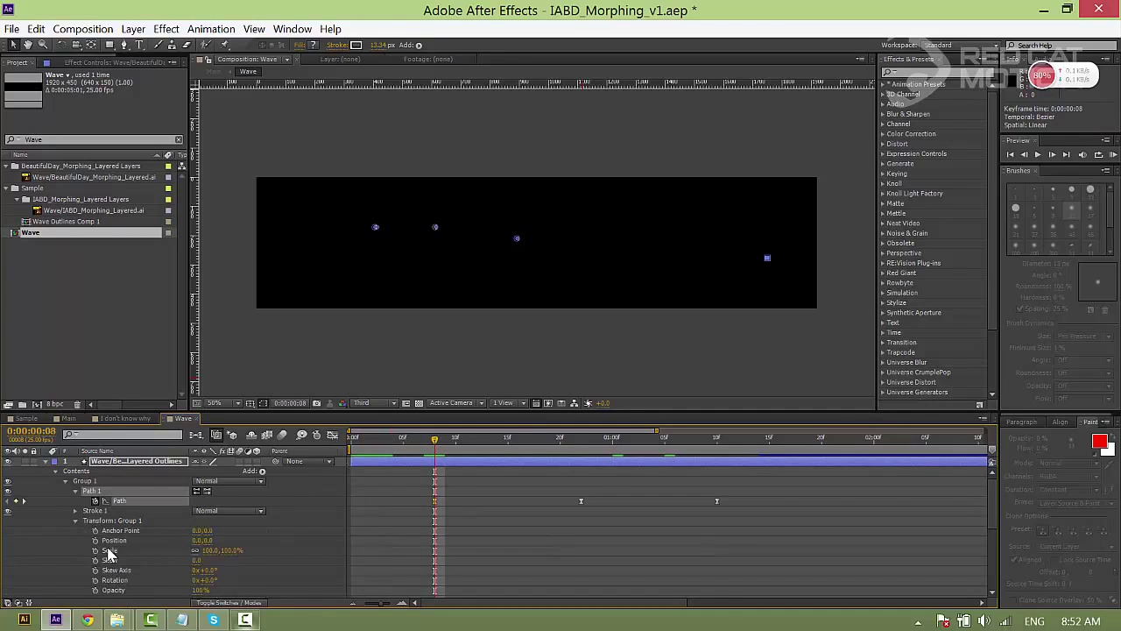
pyautogui.scroll(-2, 109, 553)
pyautogui.click(94, 560)
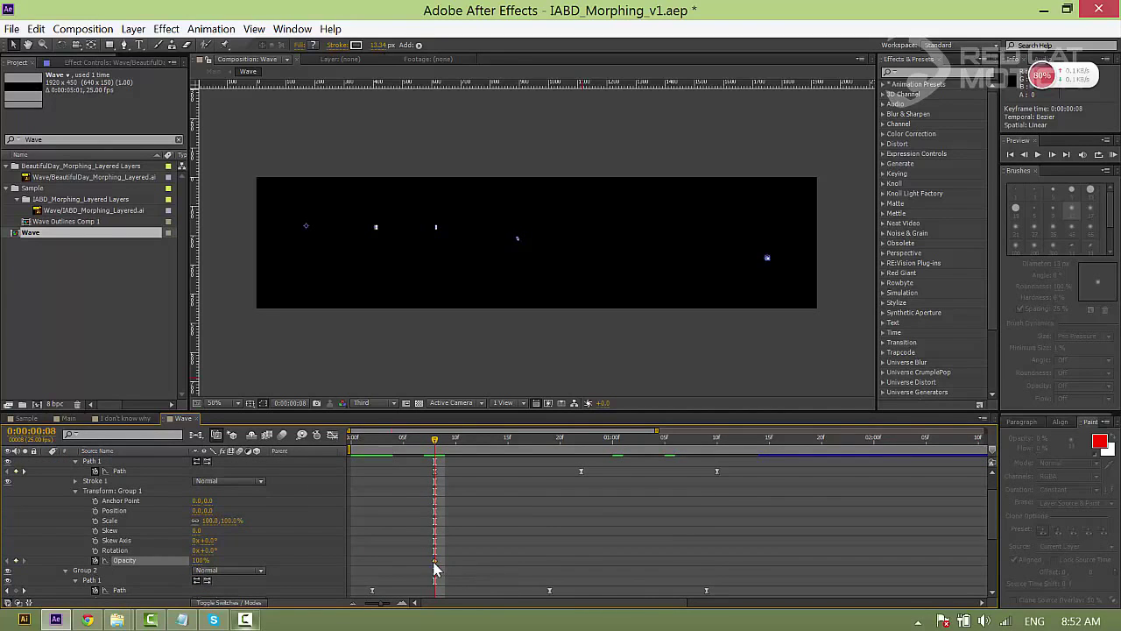
pyautogui.moveTo(436, 565); pyautogui.dragTo(443, 562)
pyautogui.moveTo(434, 447); pyautogui.dragTo(424, 445)
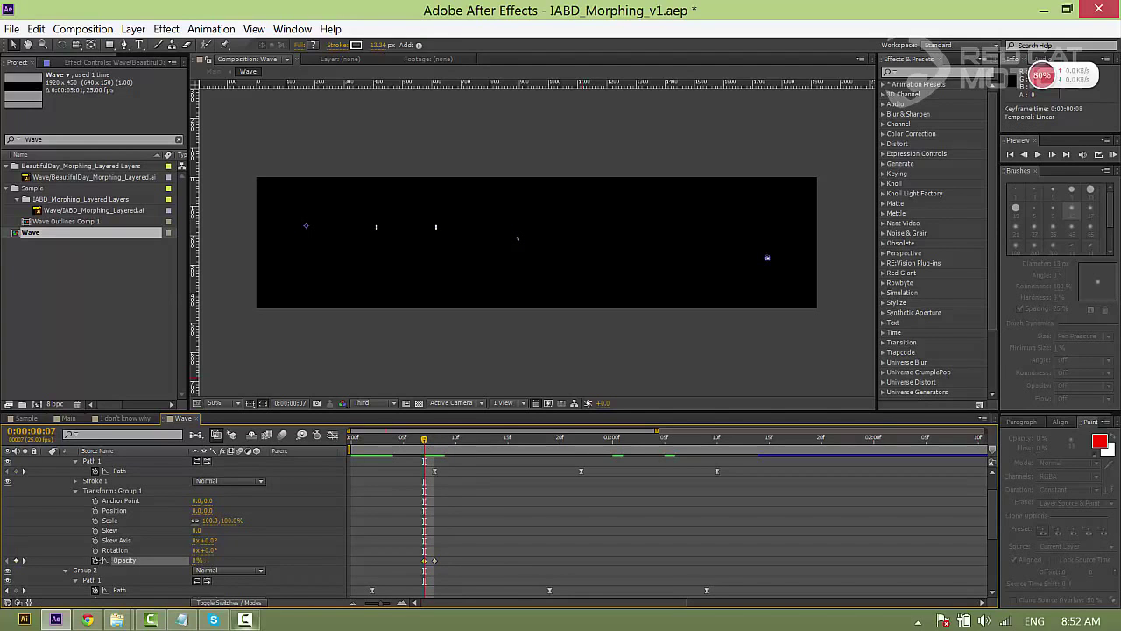
# - Keyframe Group 2's Opacity from 3% at 0:00:00:01 to 100% at 0:00:00:02
pyautogui.scroll(-3, 462, 522)
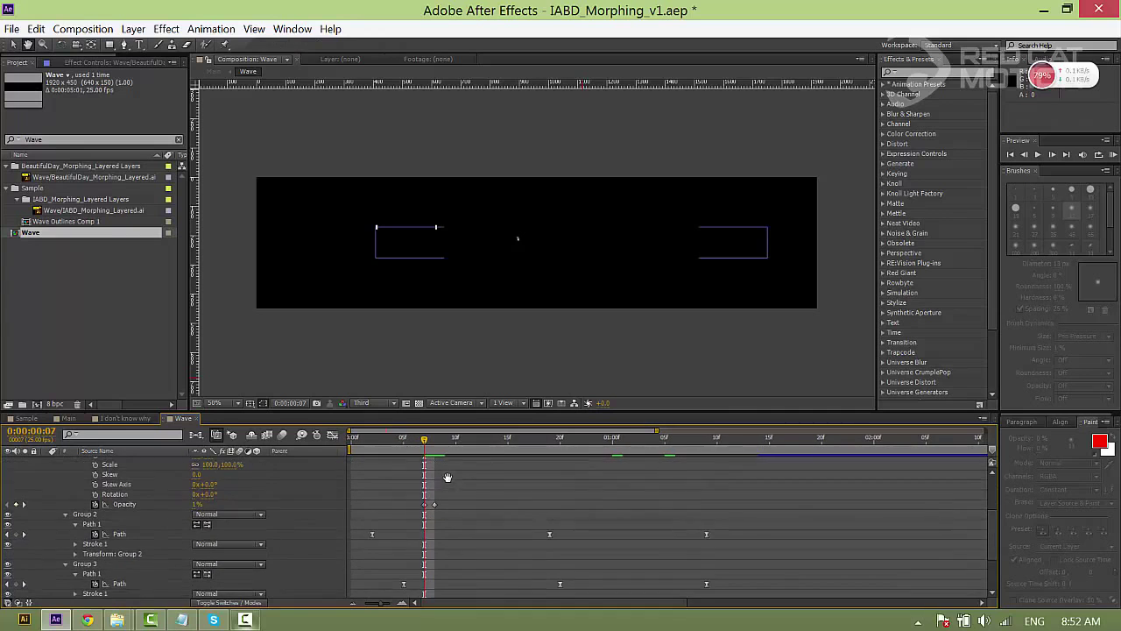
pyautogui.moveTo(415, 559); pyautogui.dragTo(467, 582)
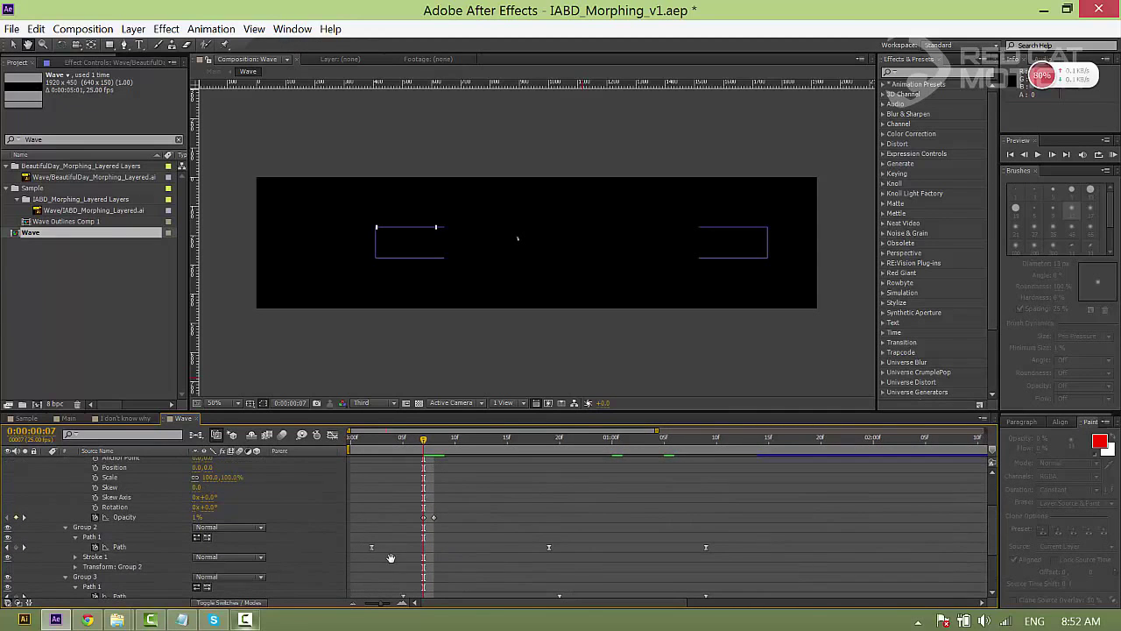
pyautogui.moveTo(126, 523); pyautogui.dragTo(125, 488)
pyautogui.click(76, 533)
pyautogui.moveTo(117, 535); pyautogui.dragTo(117, 505)
pyautogui.click(95, 561)
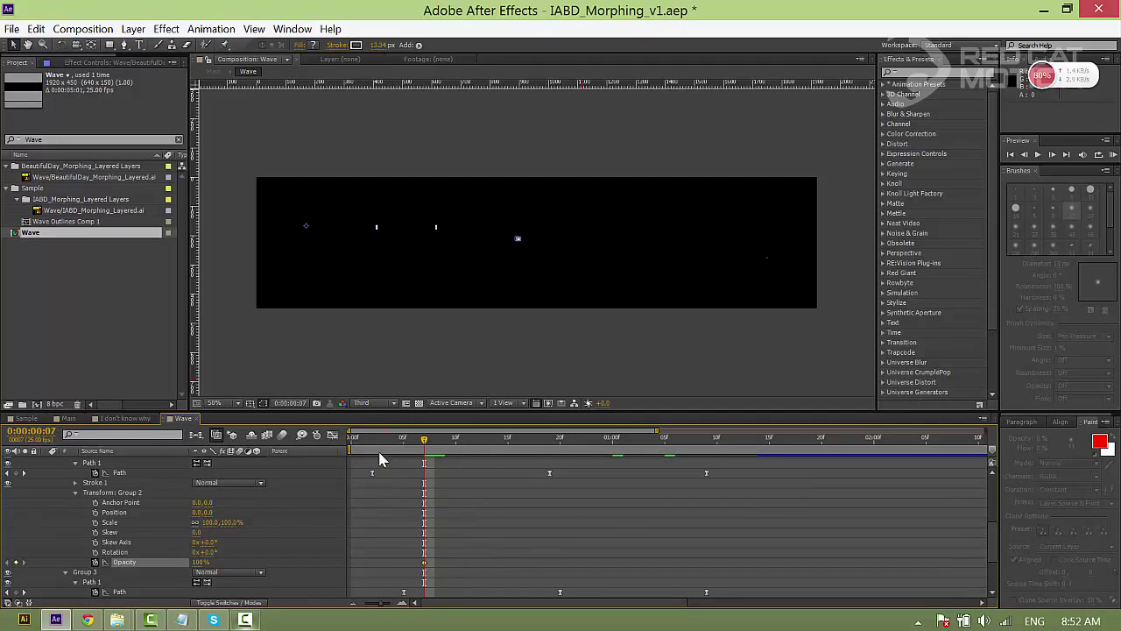
pyautogui.moveTo(424, 561); pyautogui.dragTo(373, 567)
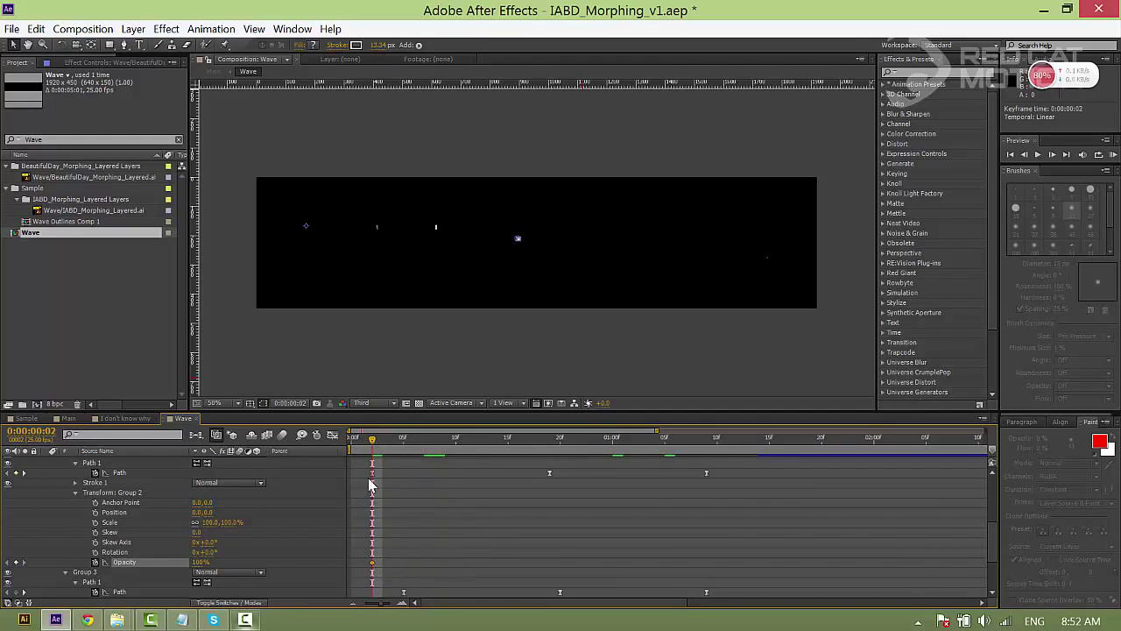
pyautogui.moveTo(369, 448); pyautogui.dragTo(362, 447)
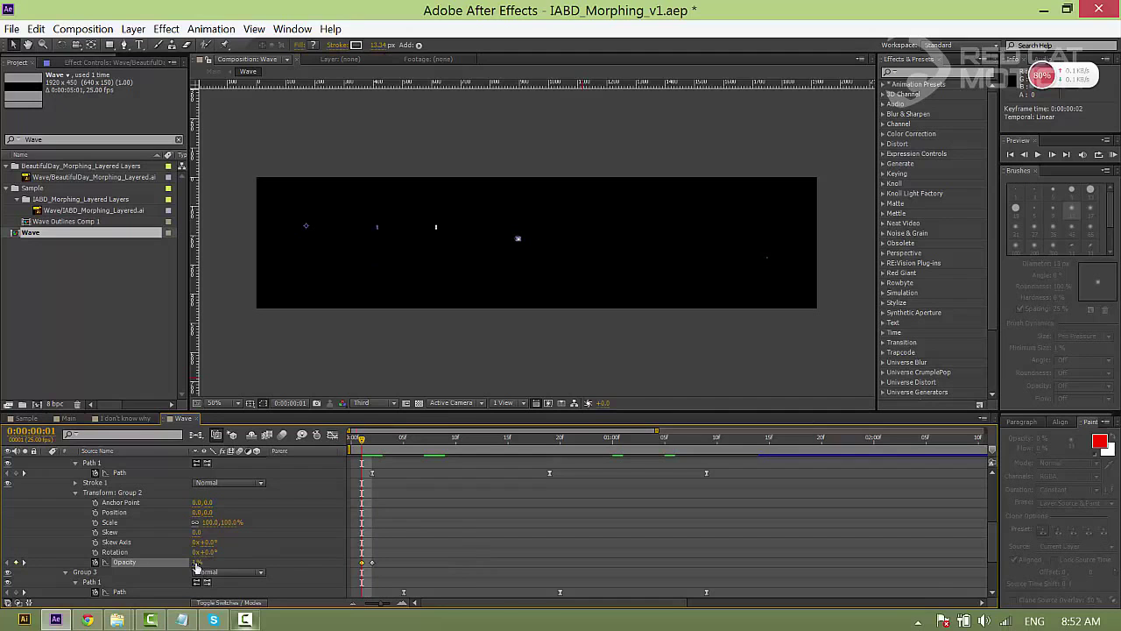
# - Keyframe Group 3's Opacity from 0% at 0:00:00:04 to 100% at 0:00:00:05
pyautogui.scroll(-3, 427, 508)
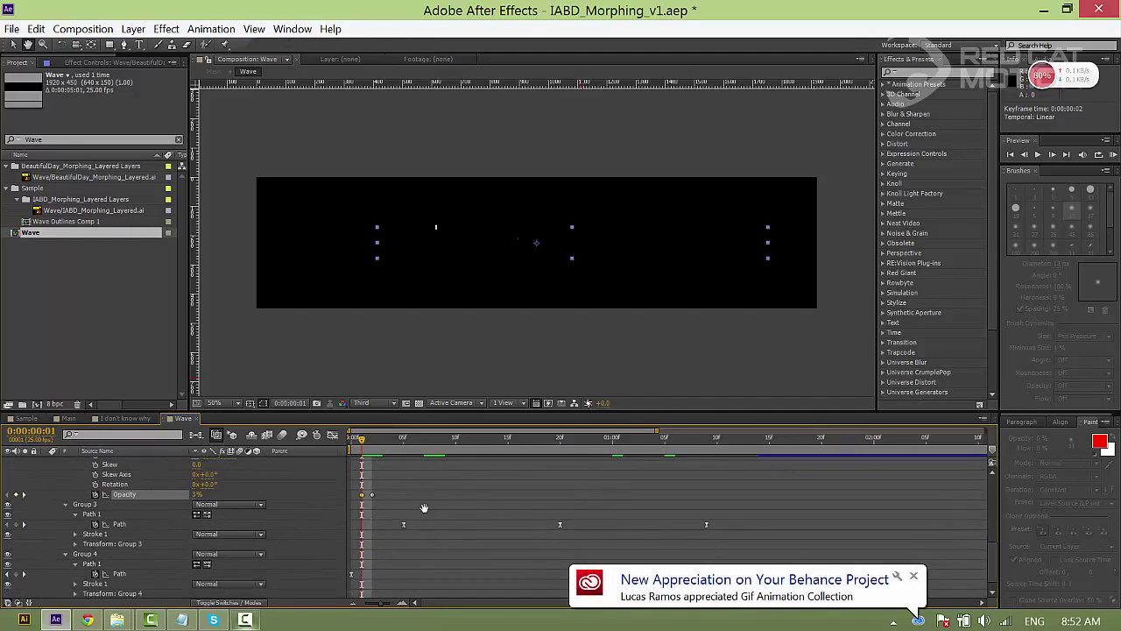
pyautogui.moveTo(384, 444); pyautogui.dragTo(404, 440)
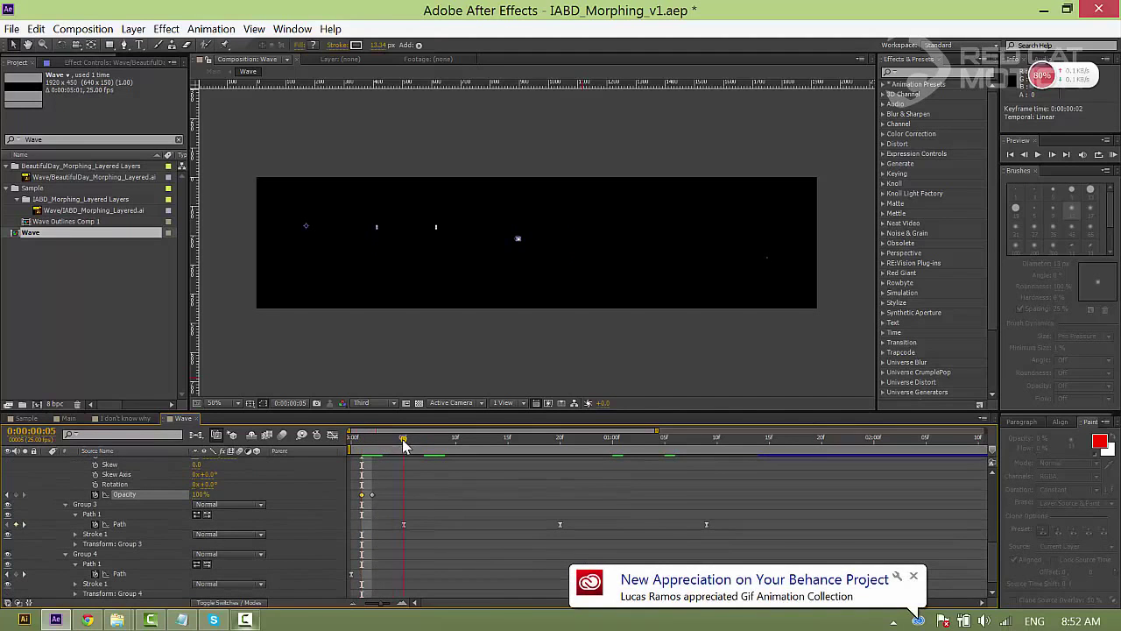
pyautogui.click(75, 544)
pyautogui.scroll(-2, 429, 479)
pyautogui.scroll(-2, 430, 479)
pyautogui.press('pageup')
pyautogui.click(200, 533)
pyautogui.write('0')
pyautogui.press('Return')
pyautogui.press('space')
pyautogui.moveTo(503, 521)
pyautogui.mouseDown()
pyautogui.moveTo(493, 468)
pyautogui.moveTo(517, 529)
pyautogui.mouseUp()
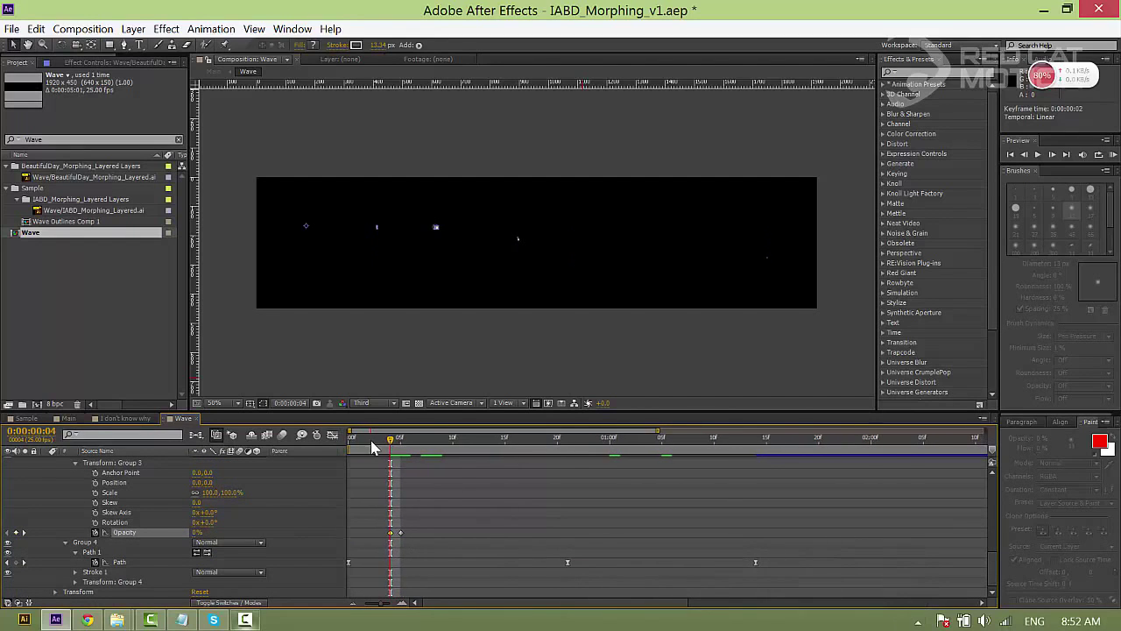
# - Show only the layer's keyframed properties and preview the wave lines from the first frame
pyautogui.press('Home')
pyautogui.press('u')
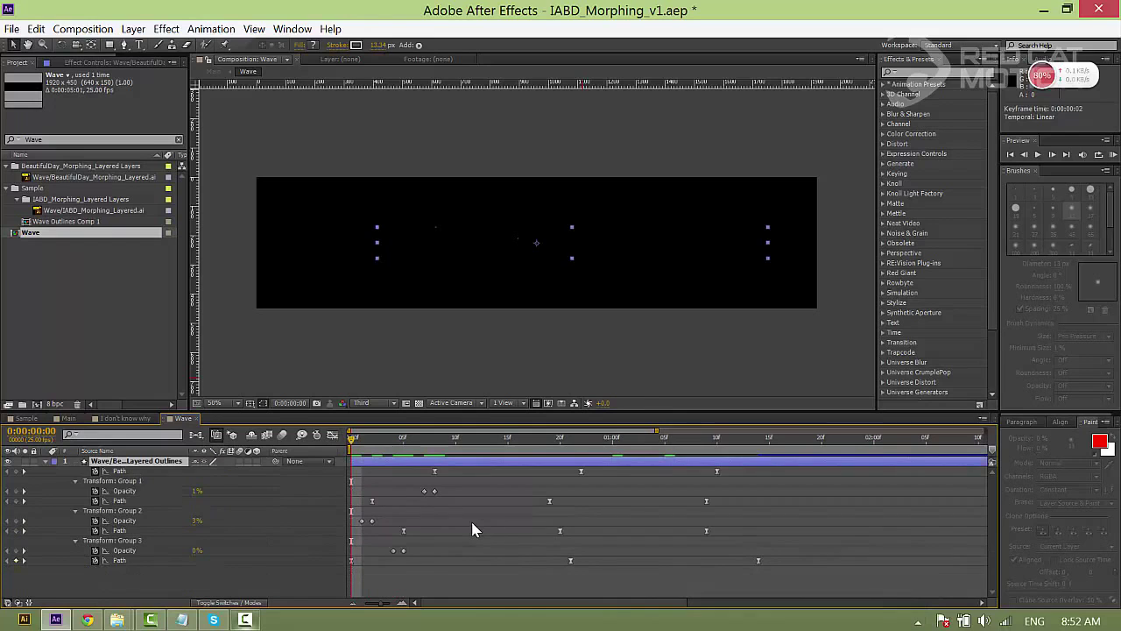
pyautogui.click(465, 530)
pyautogui.press('space')
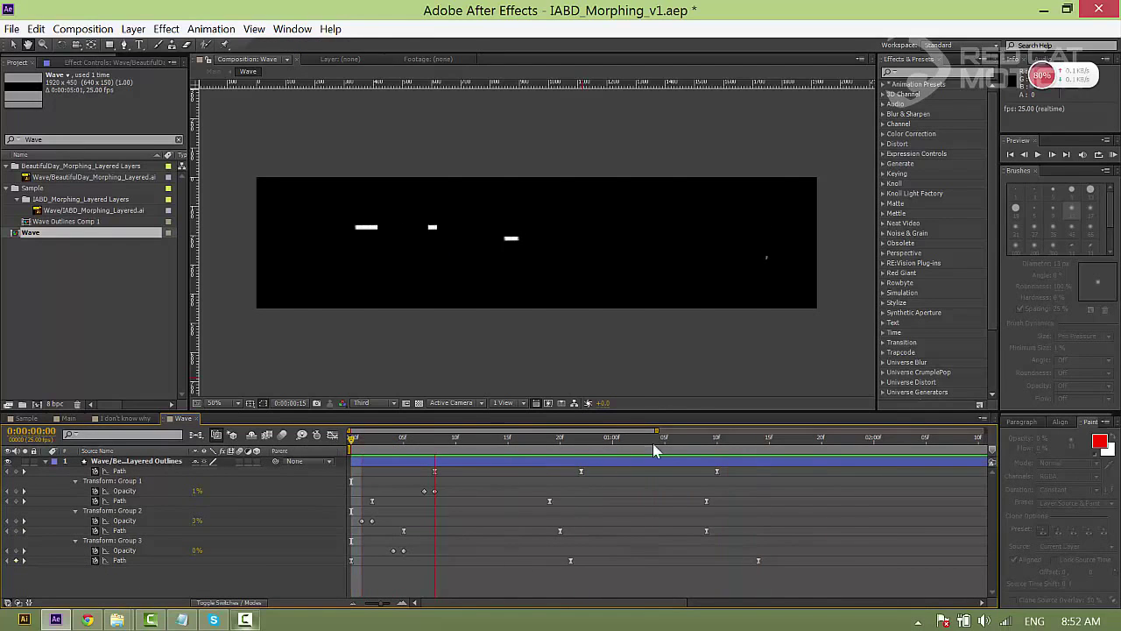
# - Add closing Opacity keyframes to Group 1, 100% at 0:00:01:09 and 0% at 0:00:01:10
pyautogui.click(717, 445)
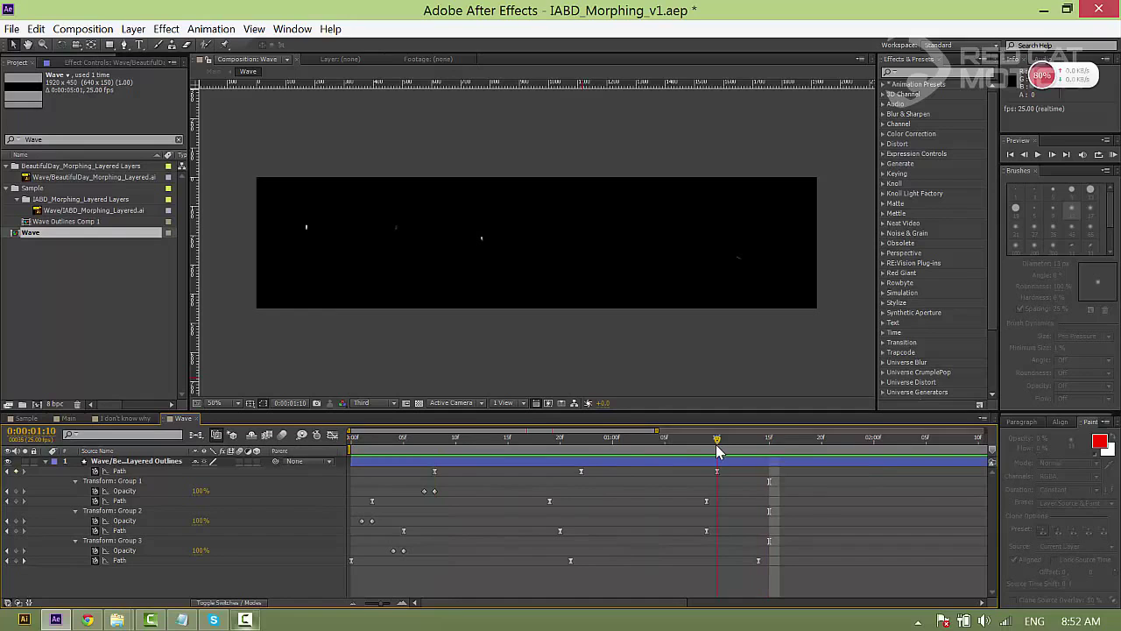
pyautogui.click(434, 492)
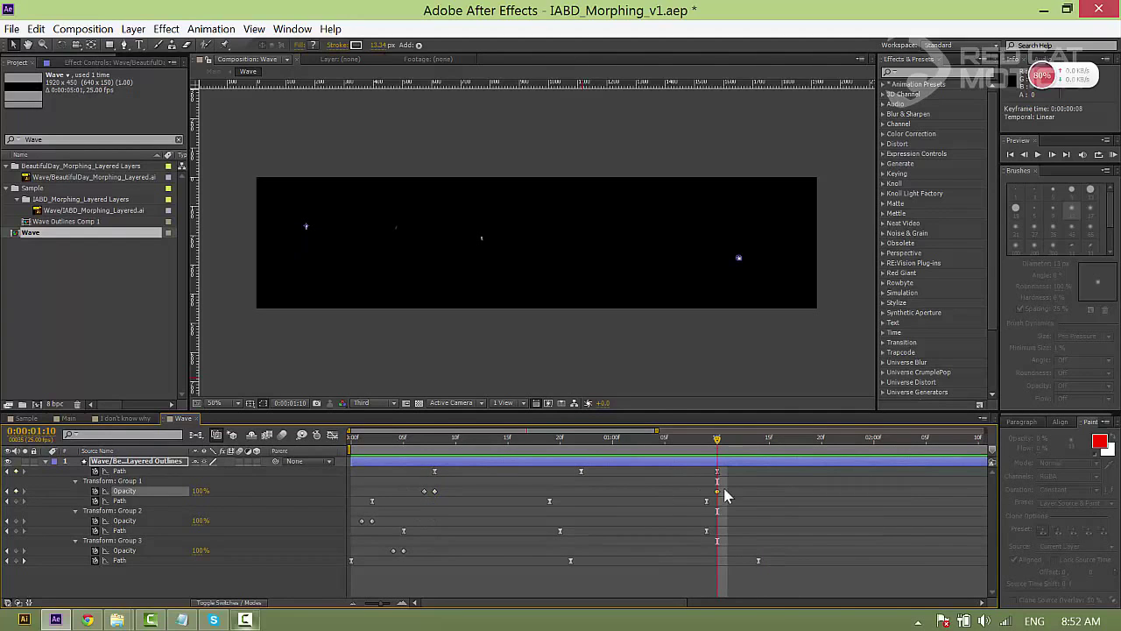
pyautogui.moveTo(720, 496); pyautogui.dragTo(709, 500)
# - Add closing Opacity keyframes to Group 2, 100% at 0:00:01:08 and 0% at 0:00:01:09
pyautogui.click(706, 503)
pyautogui.click(705, 442)
pyautogui.press('pageup')
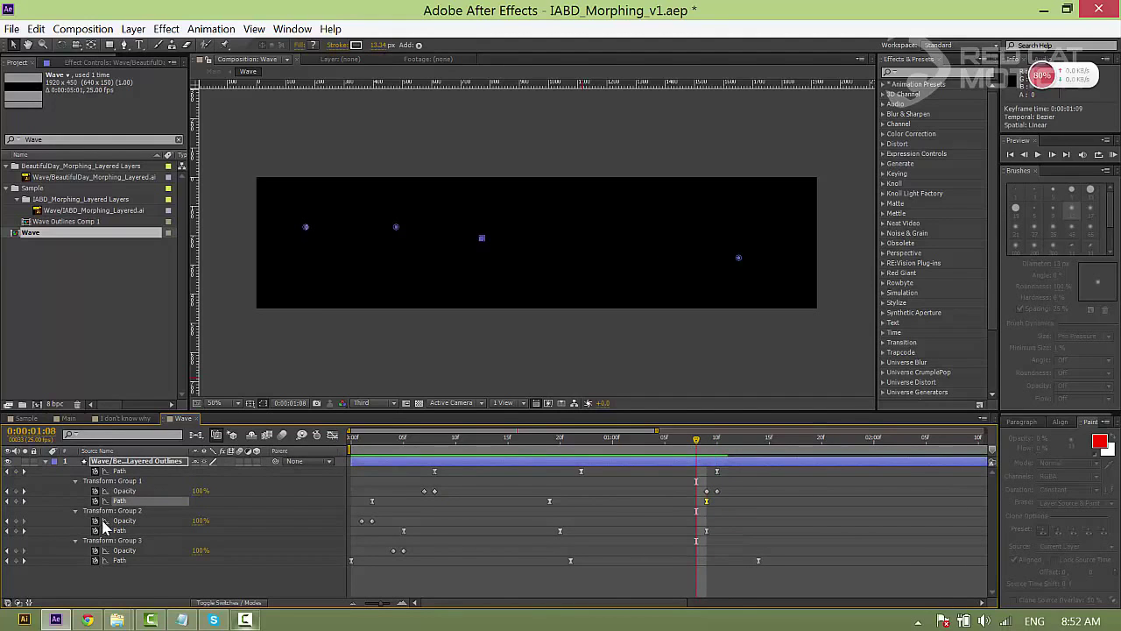
pyautogui.click(16, 520)
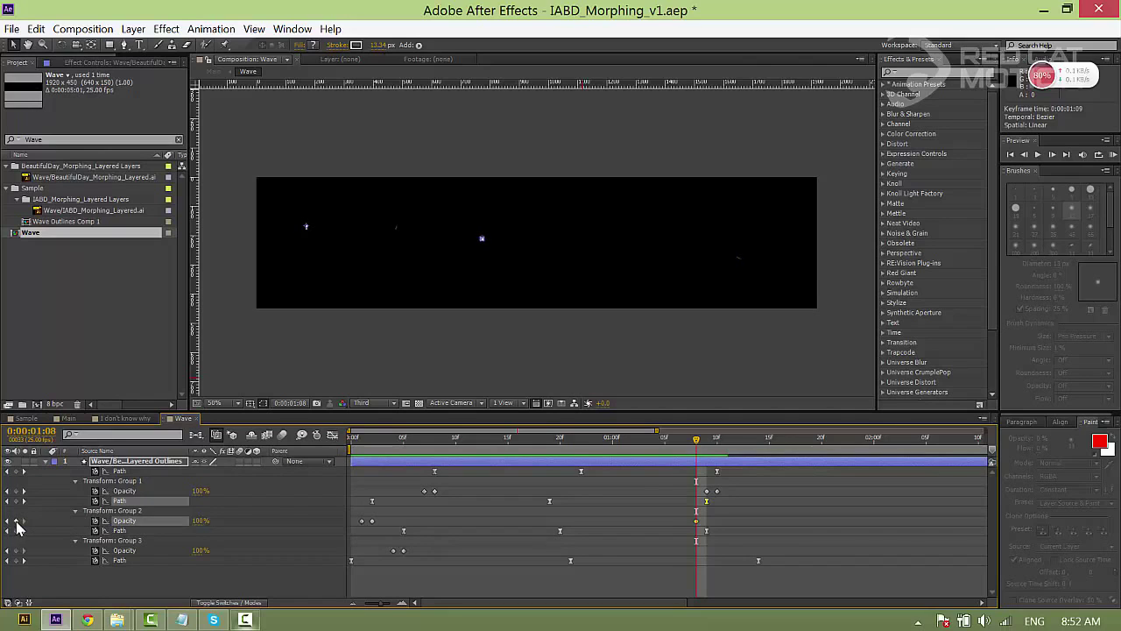
pyautogui.click(709, 455)
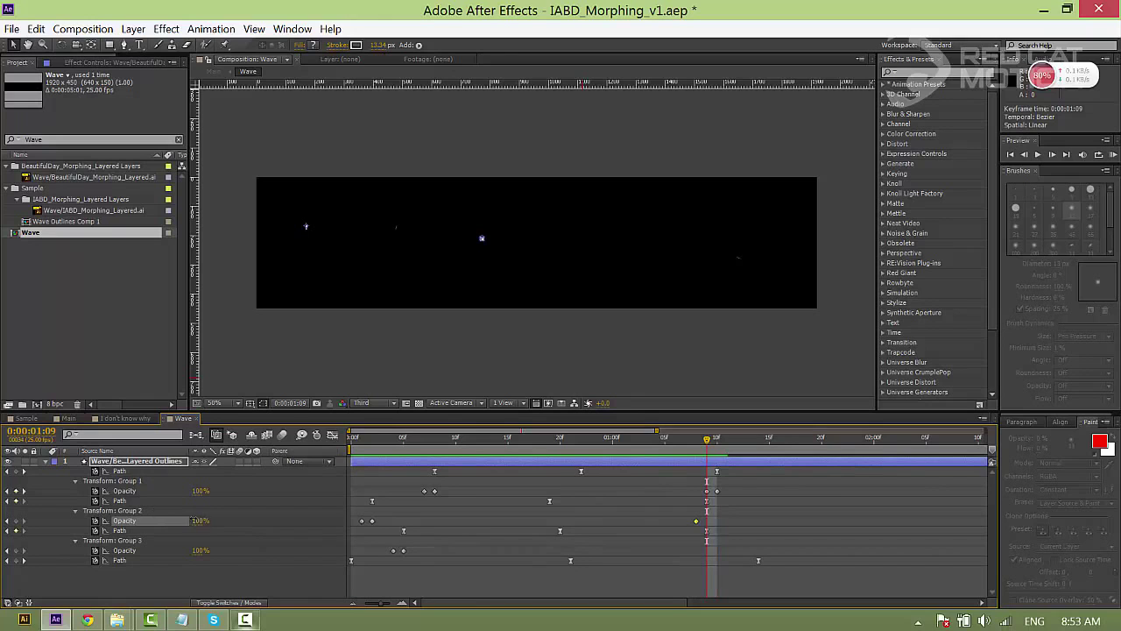
# - Add closing Opacity keyframes to Group 3, 100% at 0:00:01:08 and 0% at 0:00:01:09, and preview the animation
pyautogui.click(126, 550)
pyautogui.press('pageup')
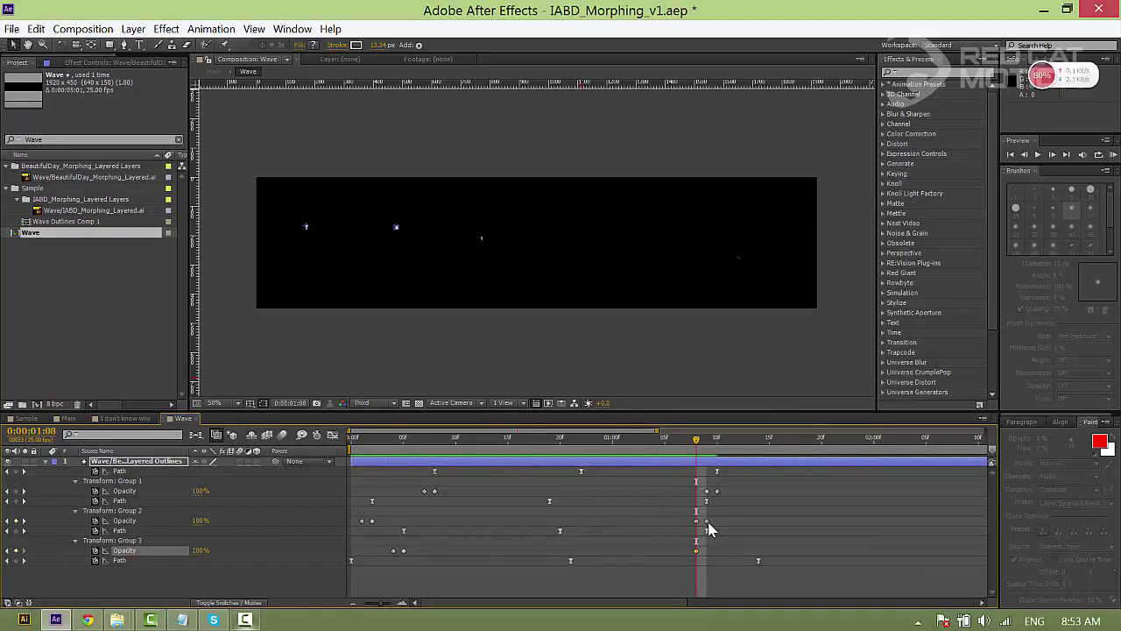
pyautogui.press('pagedown')
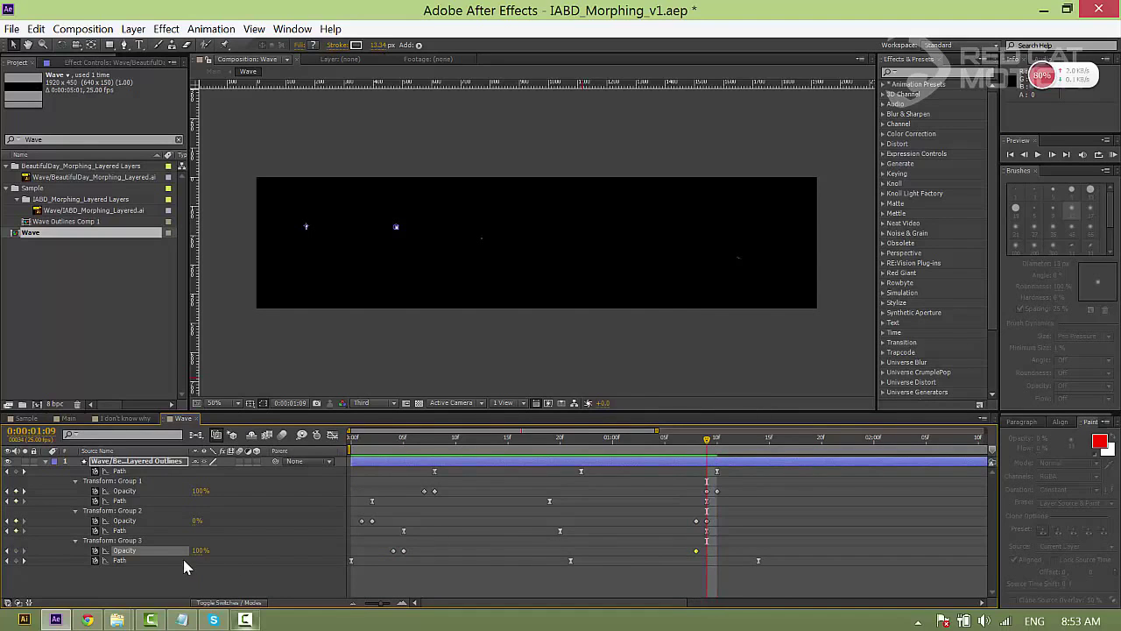
pyautogui.click(666, 593)
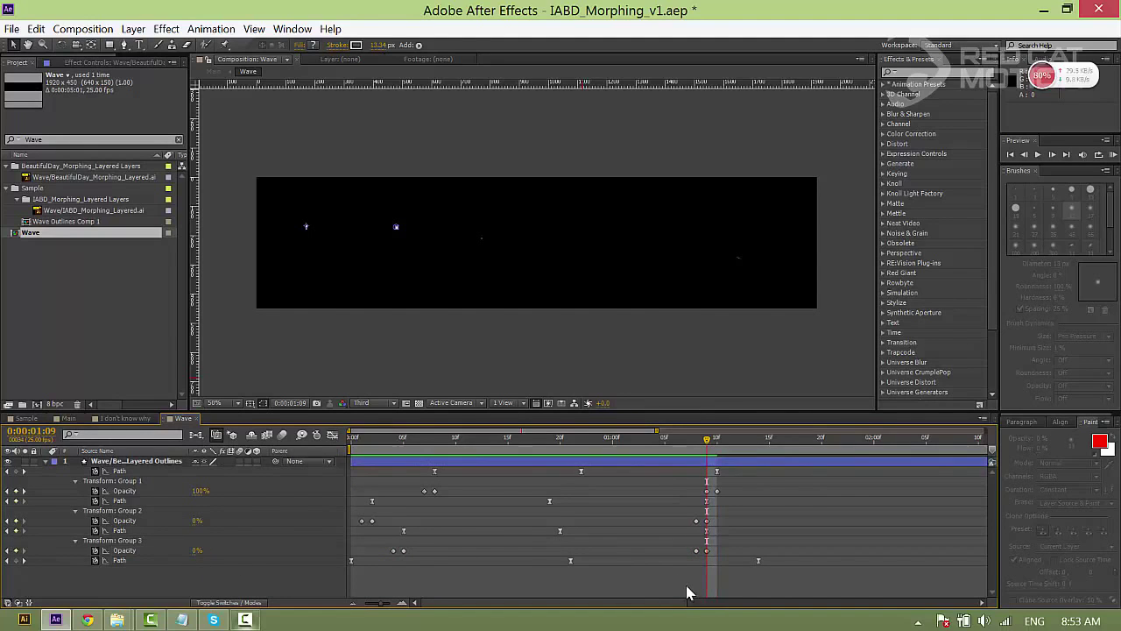
pyautogui.press('Home')
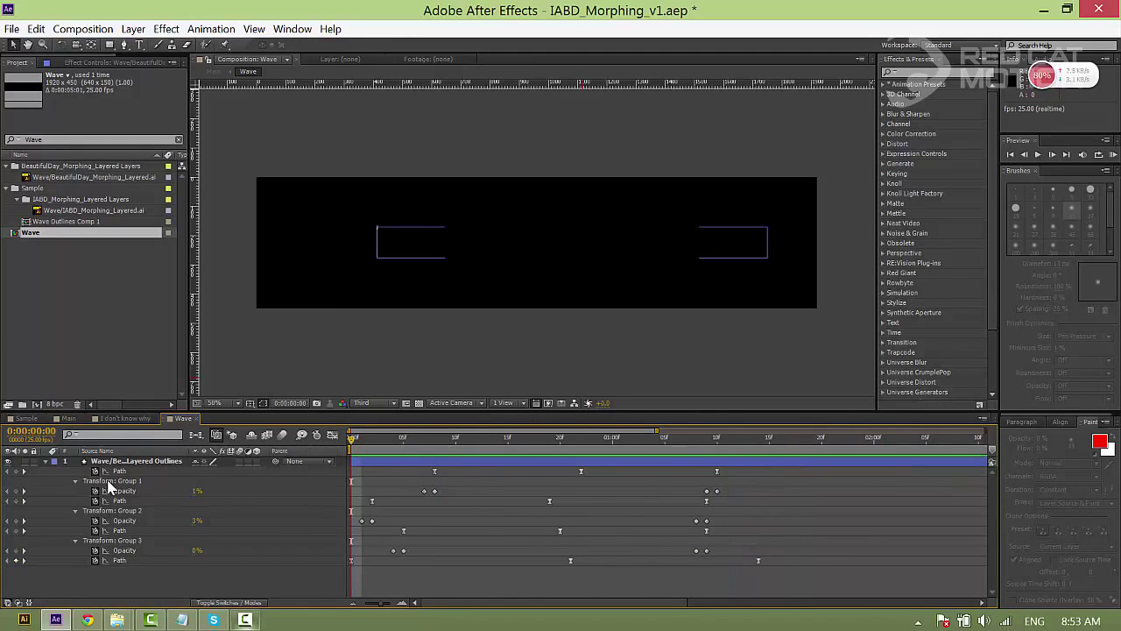
# - Trim the end of the wave outlines layer at 0:00:01:14, return to the first frame and show the whole composition's duration
pyautogui.click(759, 438)
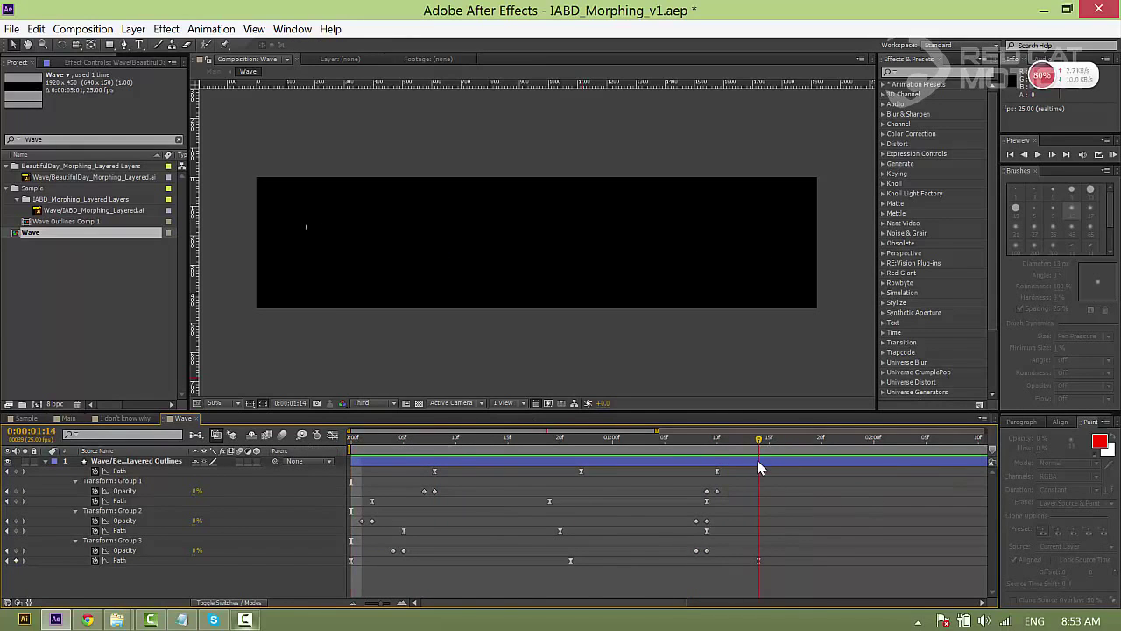
pyautogui.click(765, 462)
pyautogui.hotkey('alt', ']')
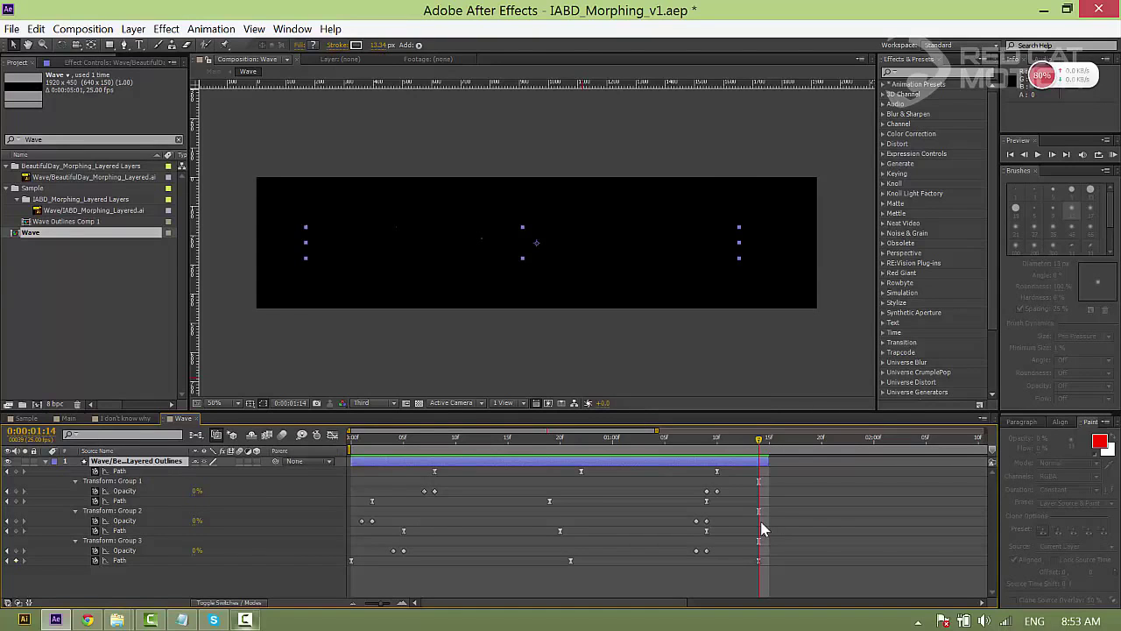
pyautogui.press('Home')
pyautogui.press(';')
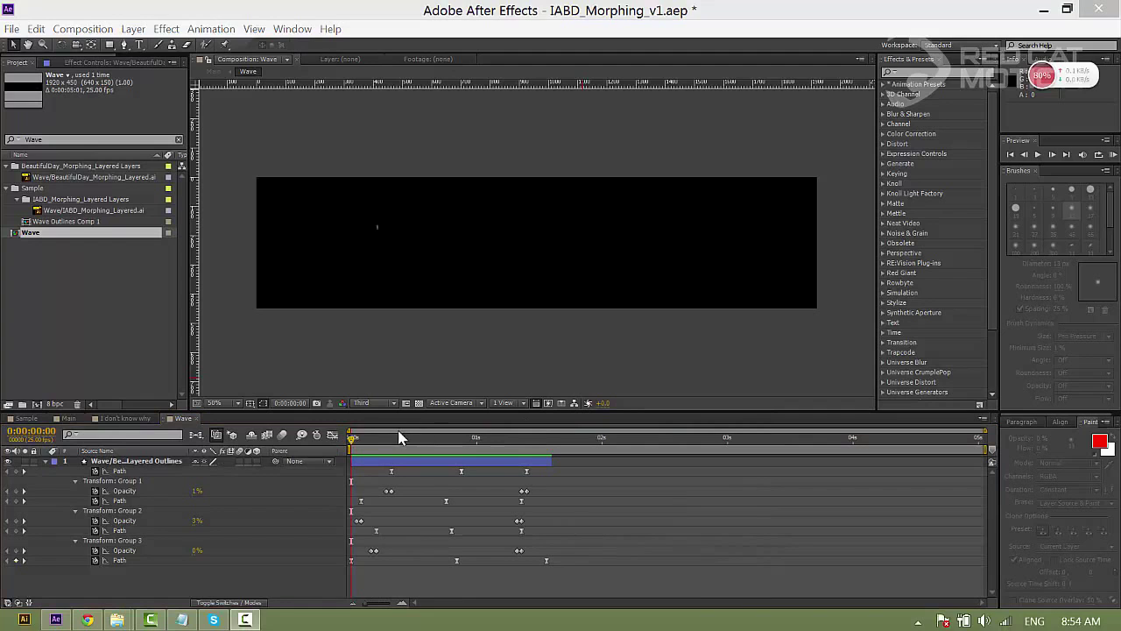
# - Duplicate the wave outlines layer, start the copy at about 0:00:00:11 and move it horizontally to position 1688, 225
pyautogui.moveTo(369, 445); pyautogui.dragTo(451, 462)
pyautogui.click(453, 461)
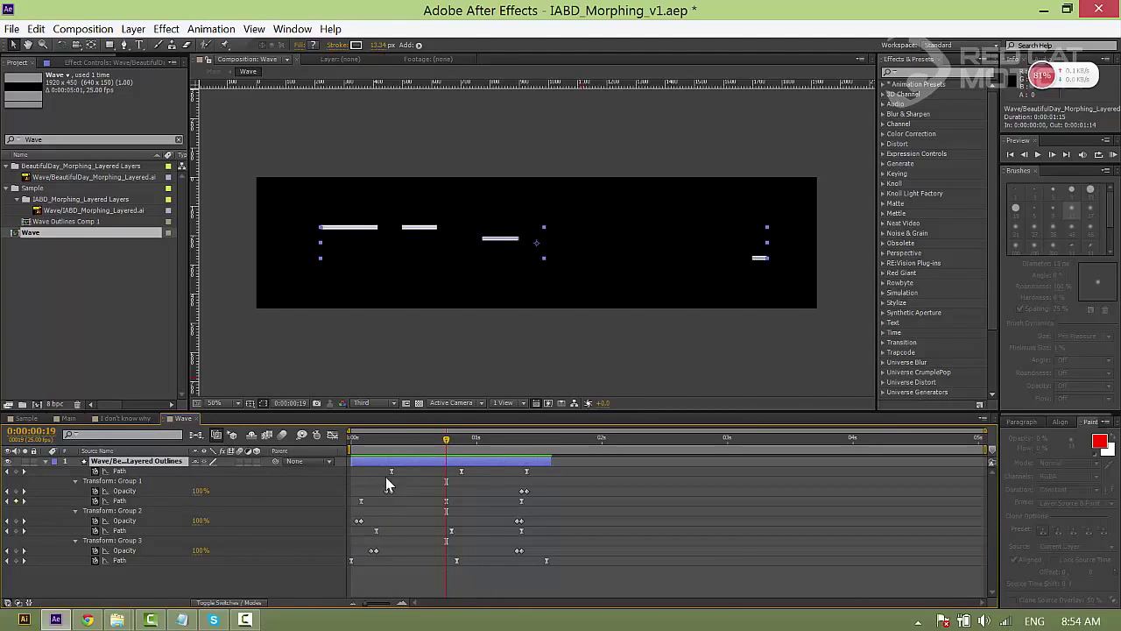
pyautogui.hotkey('ctrl', 'd')
pyautogui.moveTo(386, 465); pyautogui.dragTo(442, 467)
pyautogui.moveTo(517, 217); pyautogui.dragTo(676, 258)
pyautogui.press('space')
pyautogui.press(',')
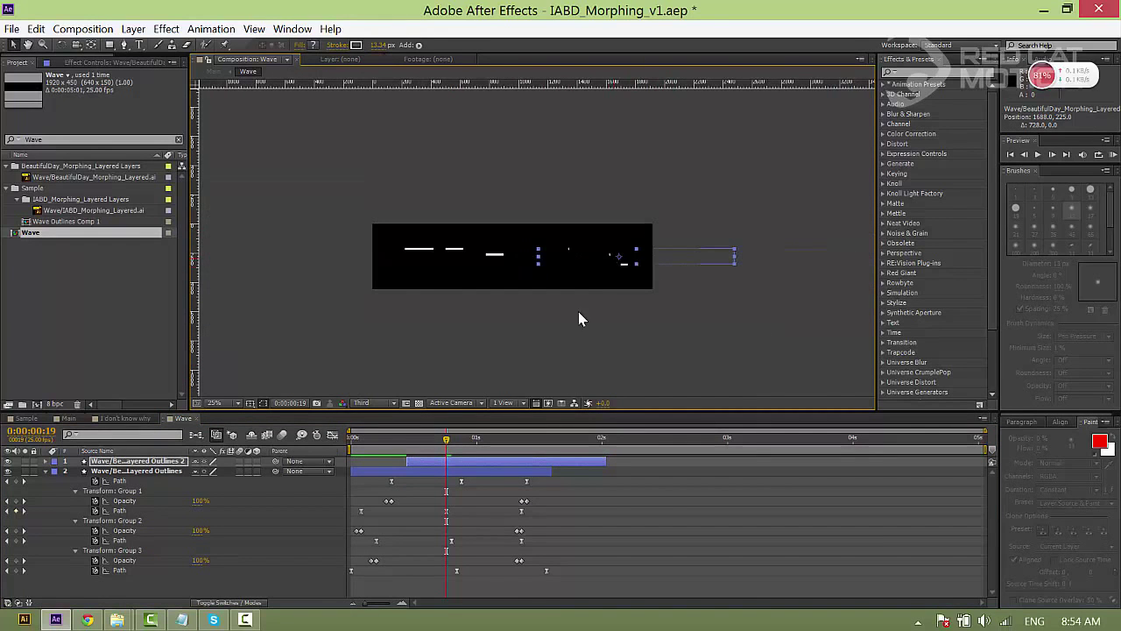
# - Duplicate the second wave layer, start the copy at 0:00:00:24 and place it near the composition's lower left at 176, 413
pyautogui.hotkey('ctrl', 'd')
pyautogui.moveTo(477, 460); pyautogui.dragTo(541, 459)
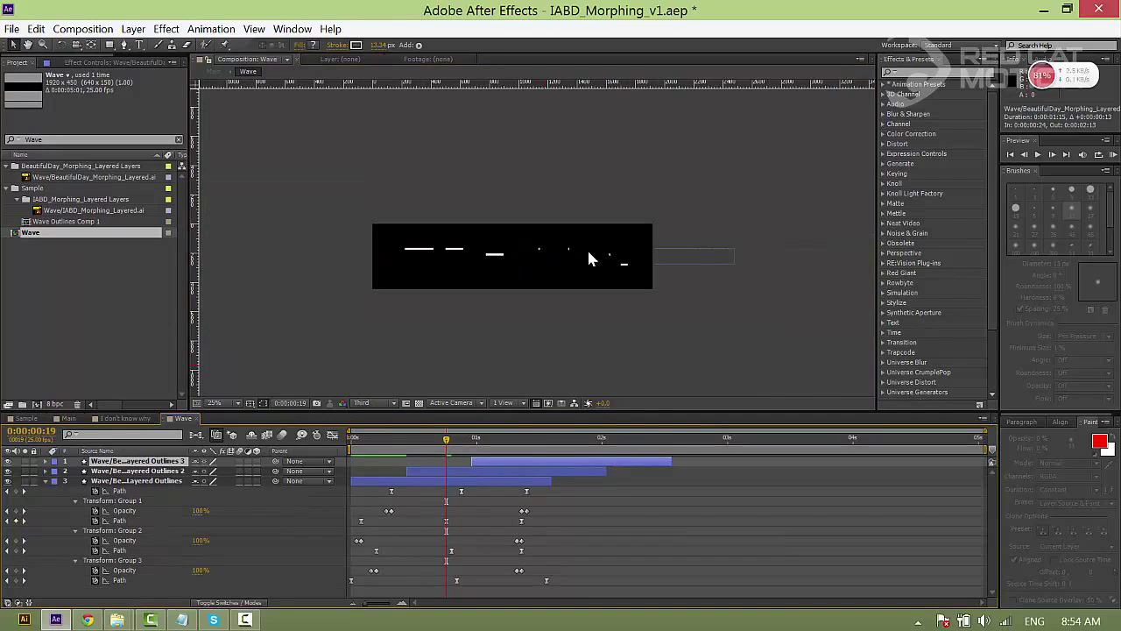
pyautogui.click(517, 438)
pyautogui.click(478, 288)
pyautogui.moveTo(478, 288); pyautogui.dragTo(399, 290)
pyautogui.rightClick(453, 289)
pyautogui.click(455, 289)
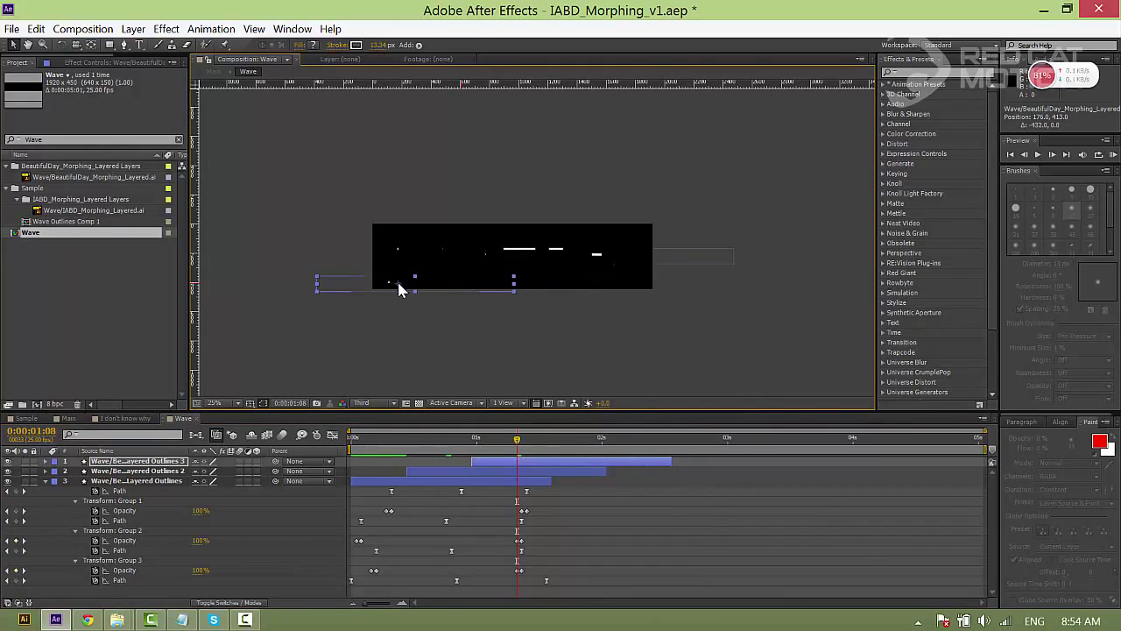
# - Preview the staggered waves from the first frame and shift the third wave layer to start at about 0:00:00:19
pyautogui.moveTo(514, 439); pyautogui.dragTo(355, 439)
pyautogui.press('space')
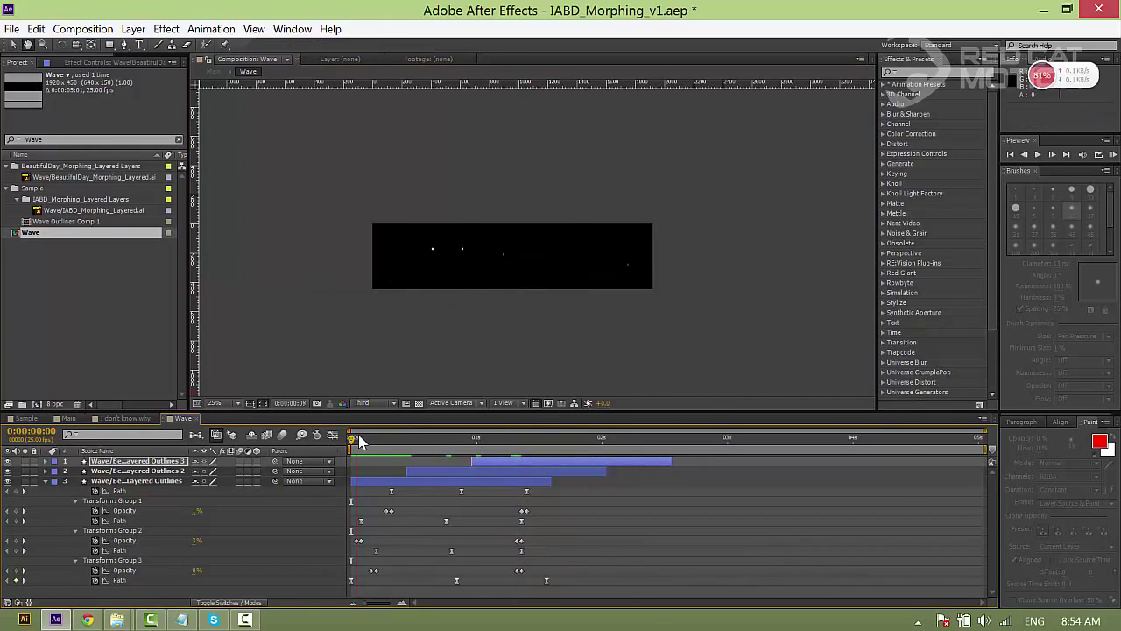
pyautogui.press('space')
pyautogui.click(547, 462)
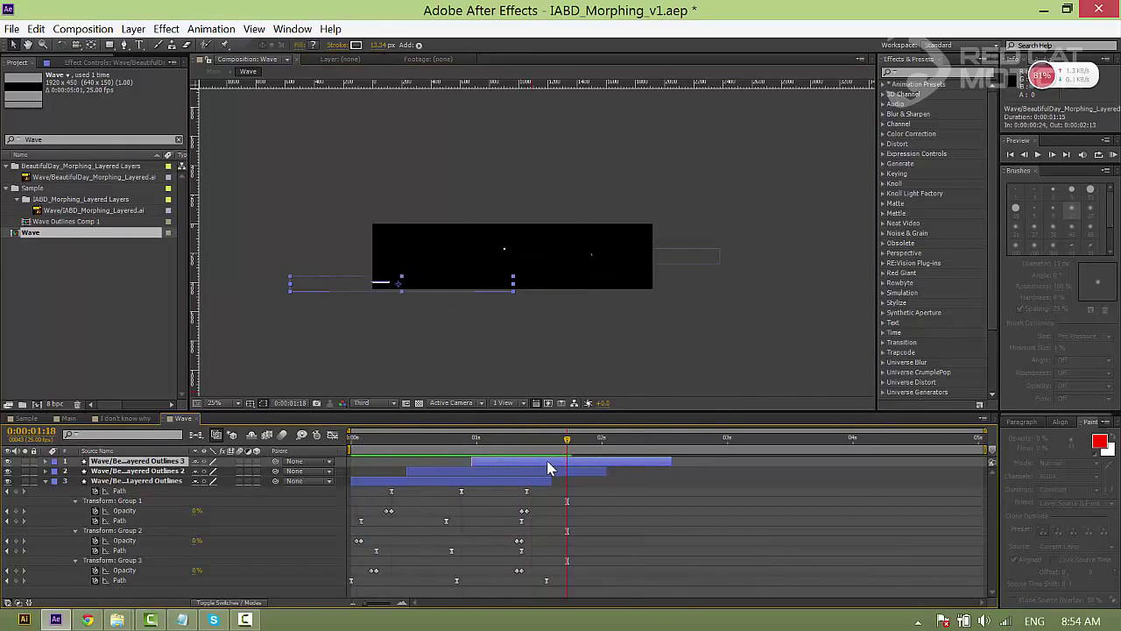
pyautogui.moveTo(525, 465)
pyautogui.mouseDown()
pyautogui.moveTo(506, 462)
pyautogui.moveTo(540, 460)
pyautogui.mouseUp()
# - Duplicate the third wave layer, start the copy at 0:00:01:02 and move it across to position 1772, 413
pyautogui.hotkey('ctrl', 'd')
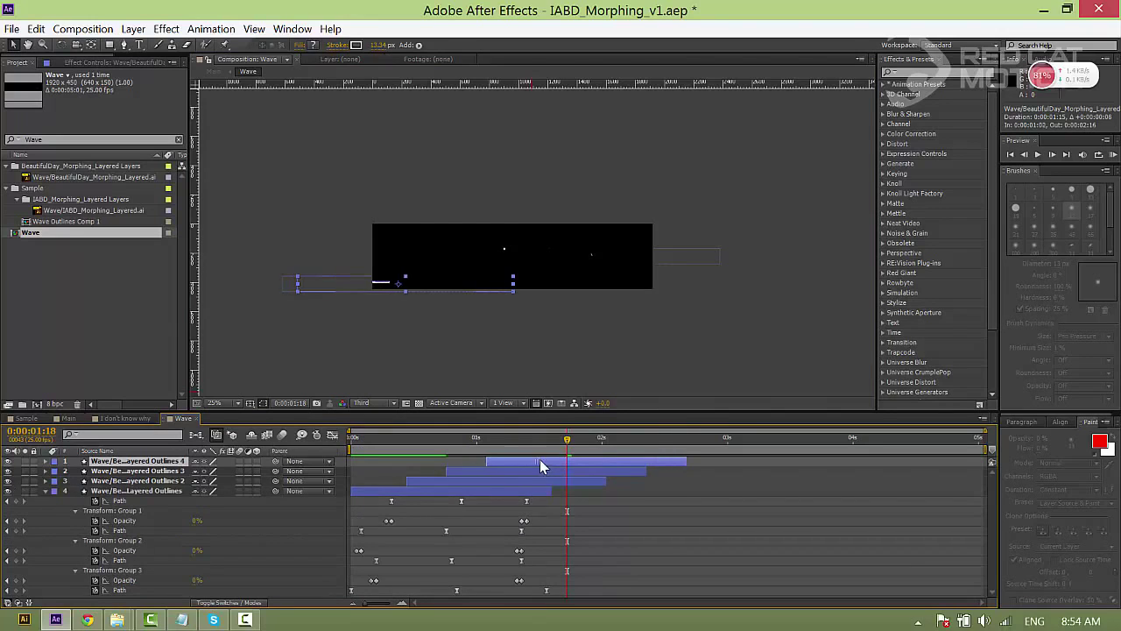
pyautogui.moveTo(403, 282); pyautogui.dragTo(635, 293)
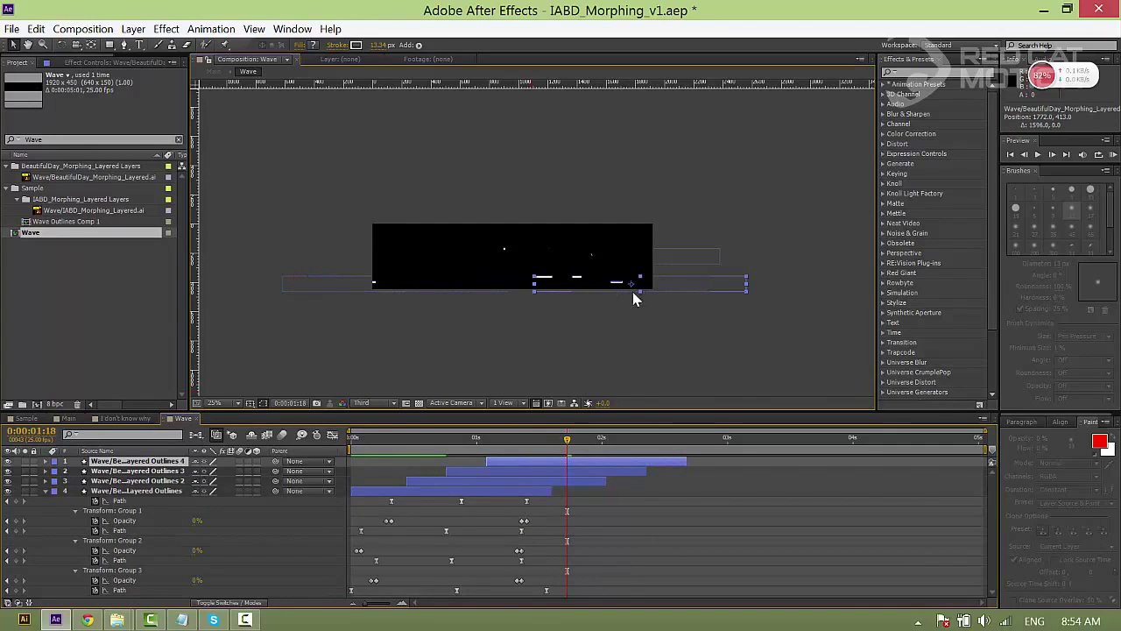
pyautogui.moveTo(567, 439); pyautogui.dragTo(543, 442)
# - Duplicate the fourth wave layer, delay both layers, starting the new copy at about 0:00:01:20, and raise the copy to 1772, 349
pyautogui.hotkey('ctrl', 'd')
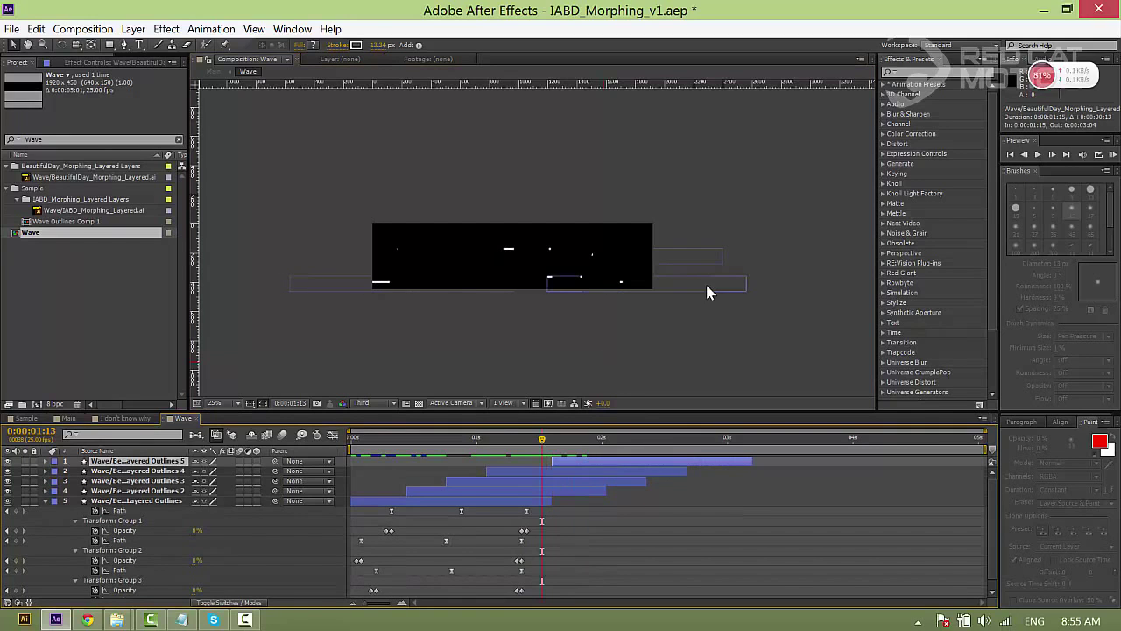
pyautogui.click(559, 471)
pyautogui.moveTo(565, 462); pyautogui.dragTo(623, 442)
pyautogui.click(626, 462)
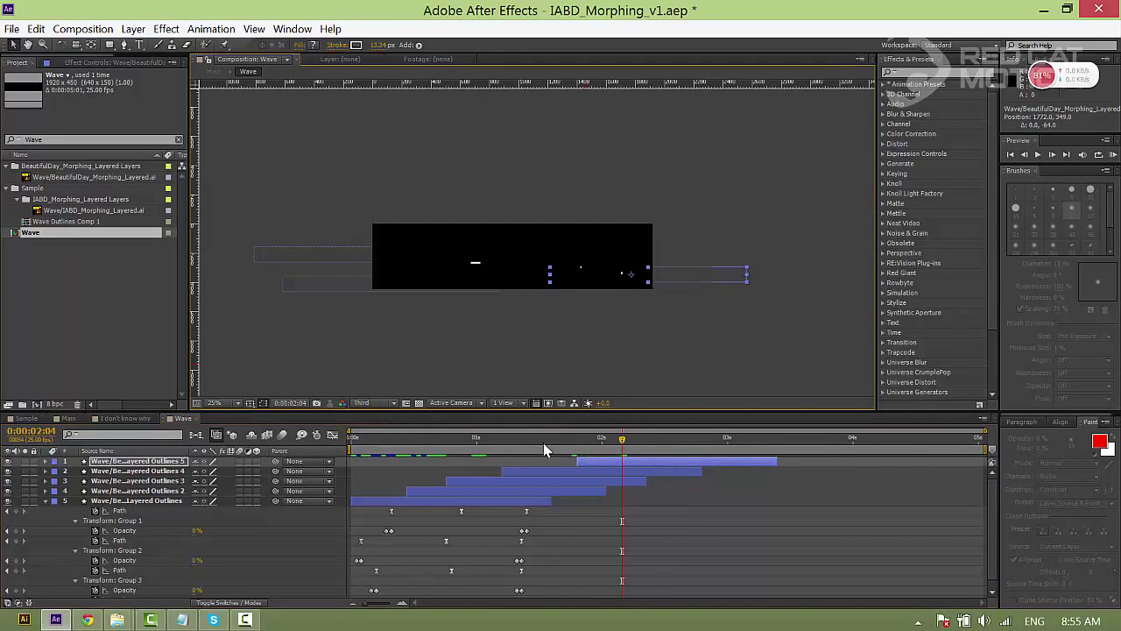
# - Preview the waves and shift the fourth layer to start at about 0:00:01:03 and the fifth at 0:00:01:14
pyautogui.press('Home')
pyautogui.press('space')
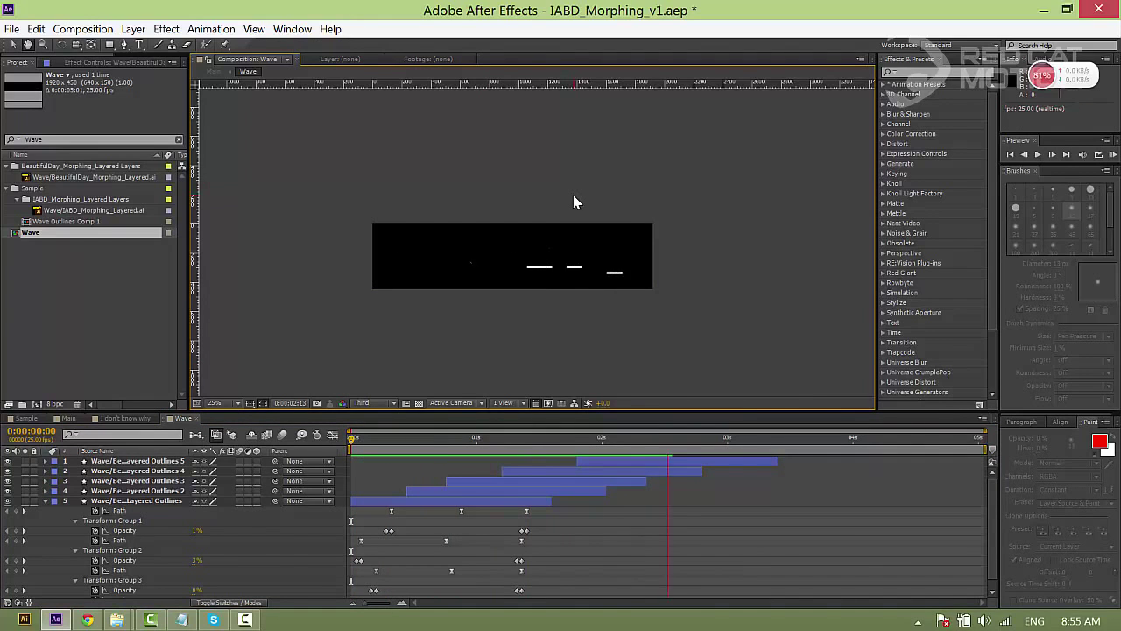
pyautogui.click(634, 457)
pyautogui.moveTo(634, 457); pyautogui.dragTo(581, 468)
pyautogui.click(503, 491)
# - Preview the retimed waves from the first frame at 50% magnification
pyautogui.moveTo(517, 437); pyautogui.dragTo(350, 438)
pyautogui.press('.')
pyautogui.moveTo(584, 228); pyautogui.dragTo(651, 233)
pyautogui.press('space')
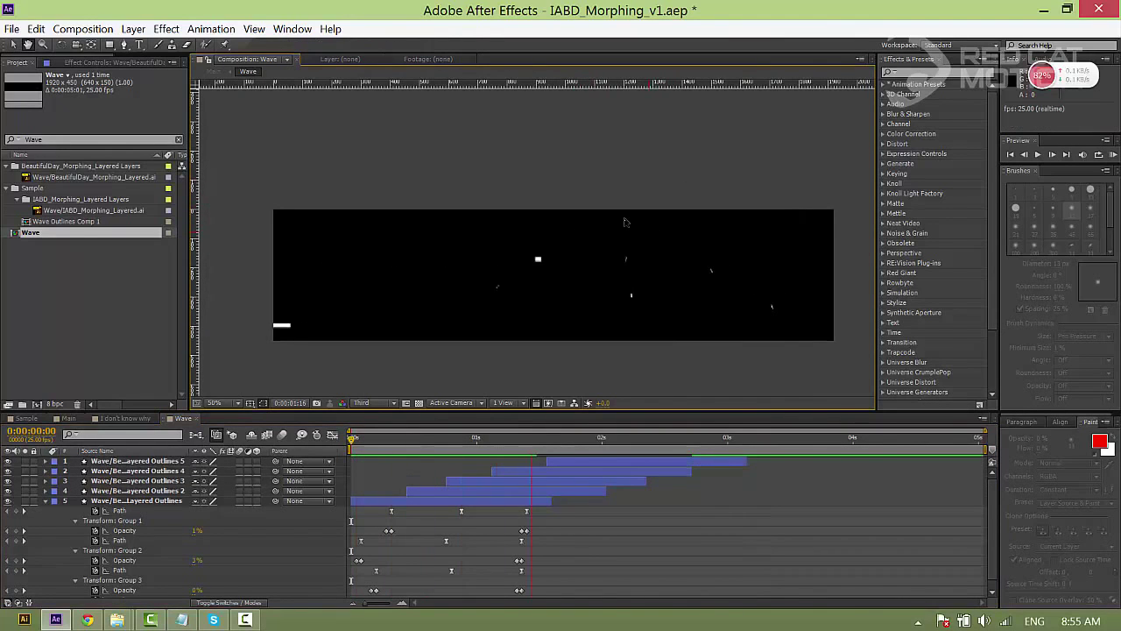
# - Collapse the keyframed properties of all five wave layers and go to 0:00:02:15
pyautogui.click(590, 461)
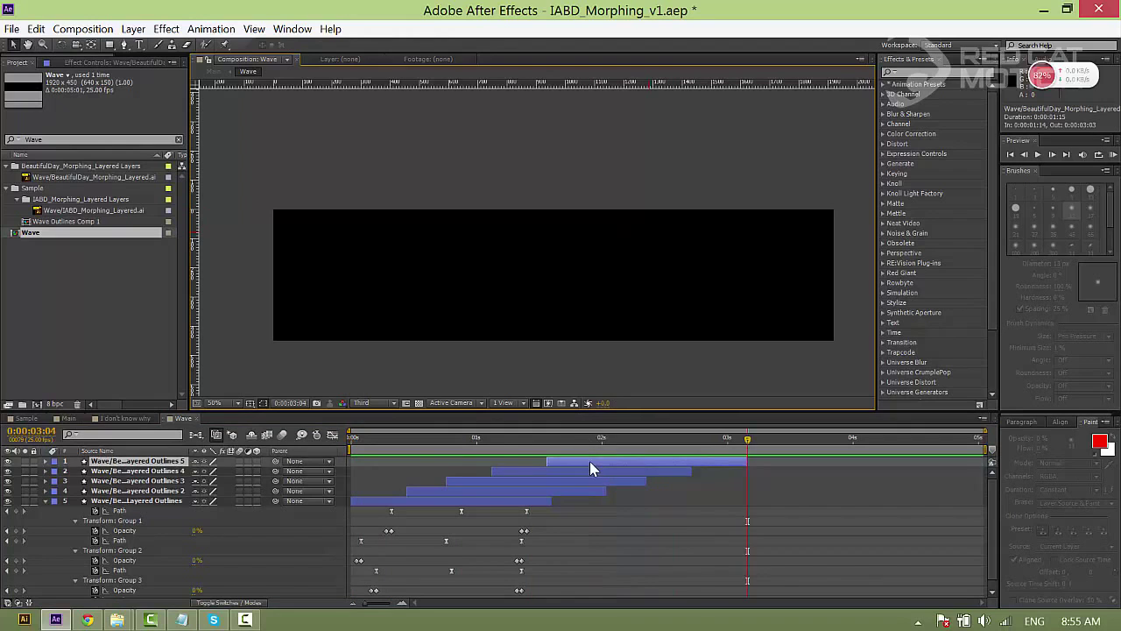
pyautogui.hotkey('ctrl', 'a')
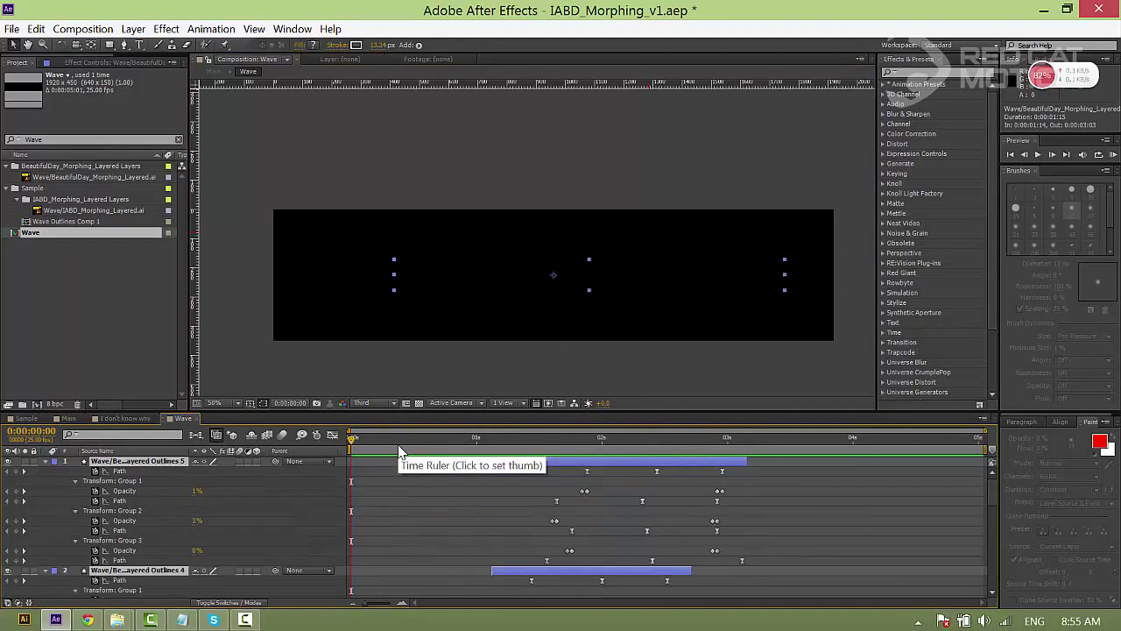
pyautogui.press('u')
pyautogui.moveTo(374, 438); pyautogui.dragTo(677, 438)
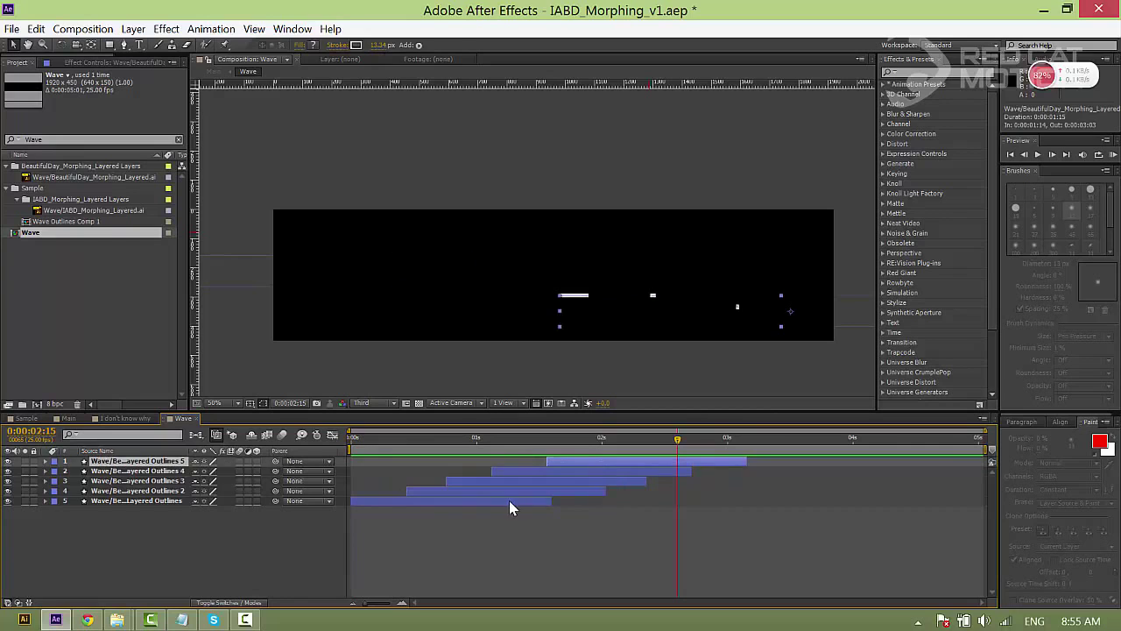
# - Duplicate all five wave layers, bring the copies to the front and shift them 0:00:01:22 further along the timeline
pyautogui.hotkey('ctrl', 'a')
pyautogui.hotkey('ctrl', 'd')
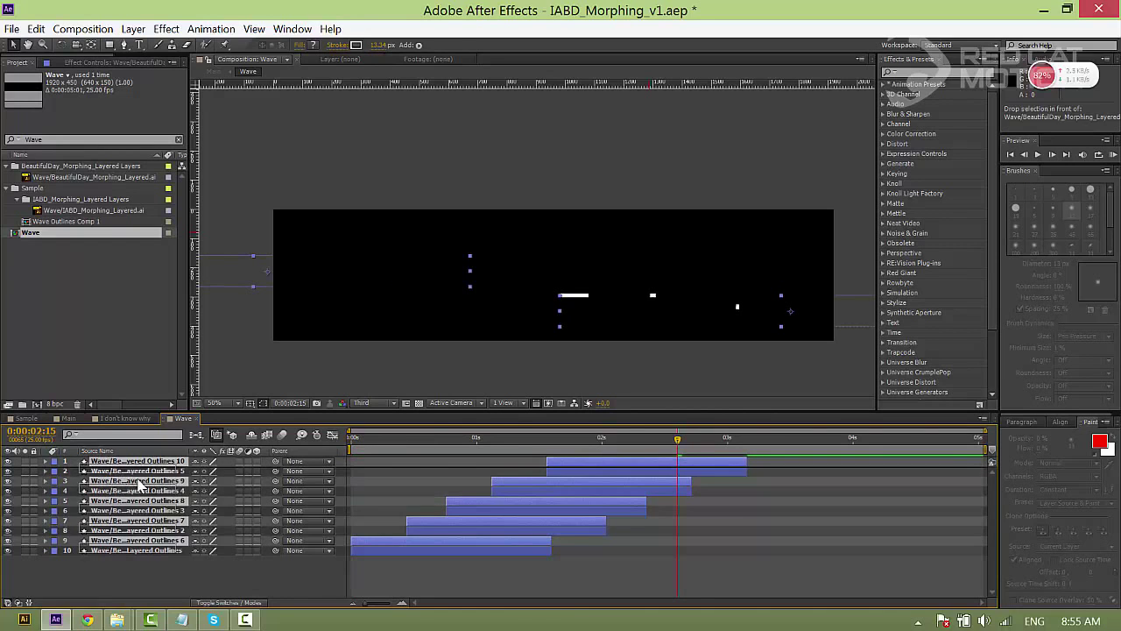
pyautogui.hotkey('ctrl', 'shift', ']')
pyautogui.moveTo(508, 502); pyautogui.dragTo(772, 493)
pyautogui.click(819, 571)
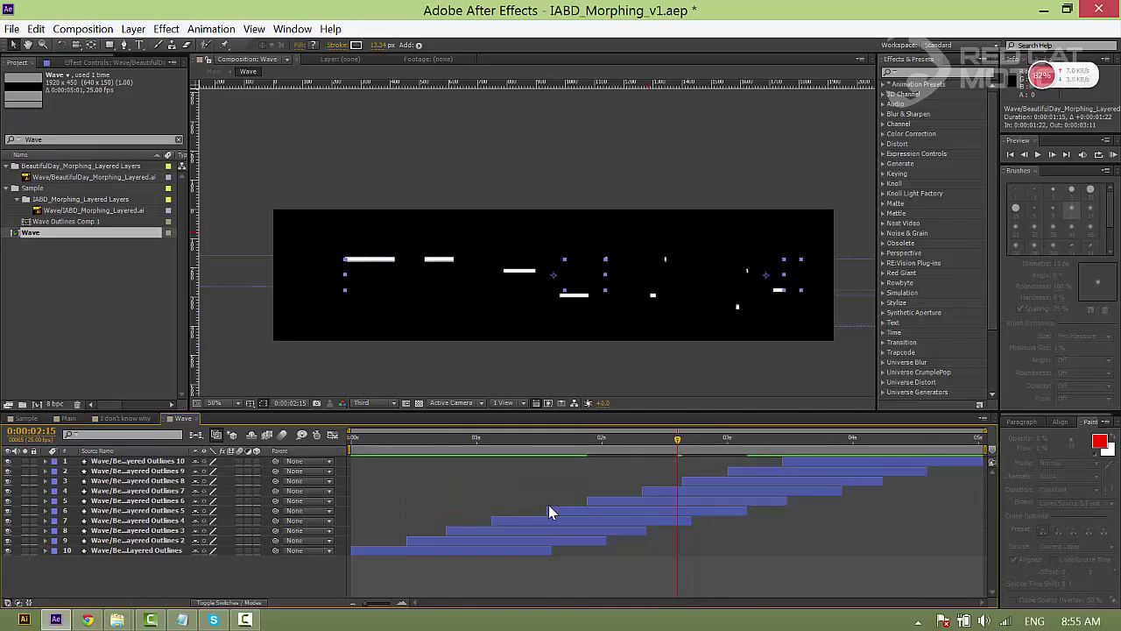
# - In the Main composition, reveal the Wave layer's opacity and reduce it to 30%
pyautogui.click(69, 418)
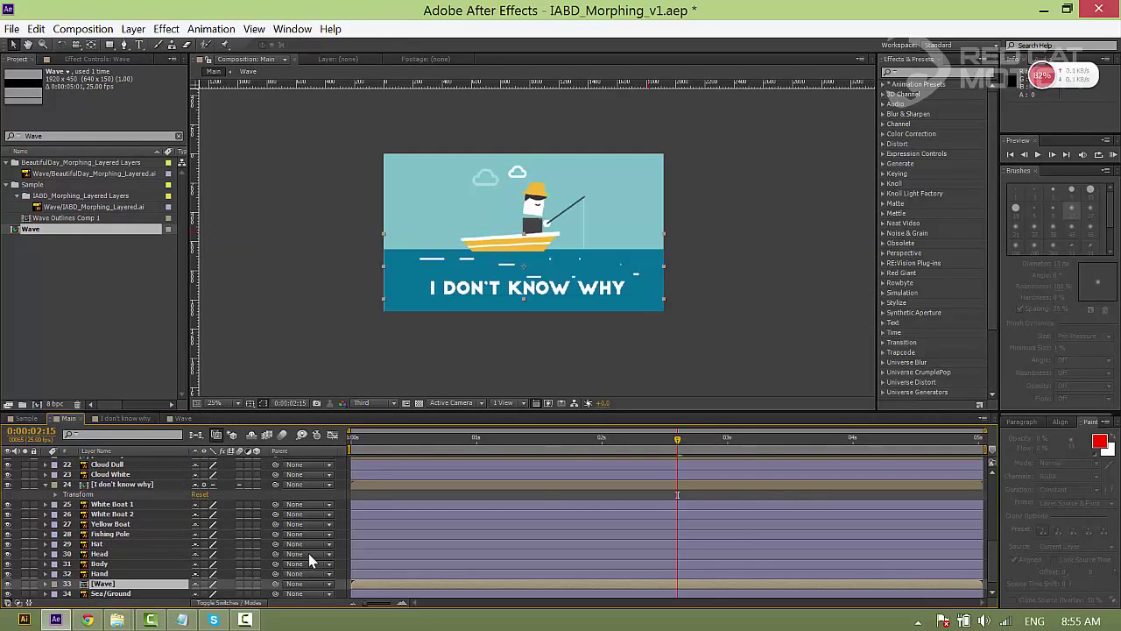
pyautogui.scroll(-1, 181, 510)
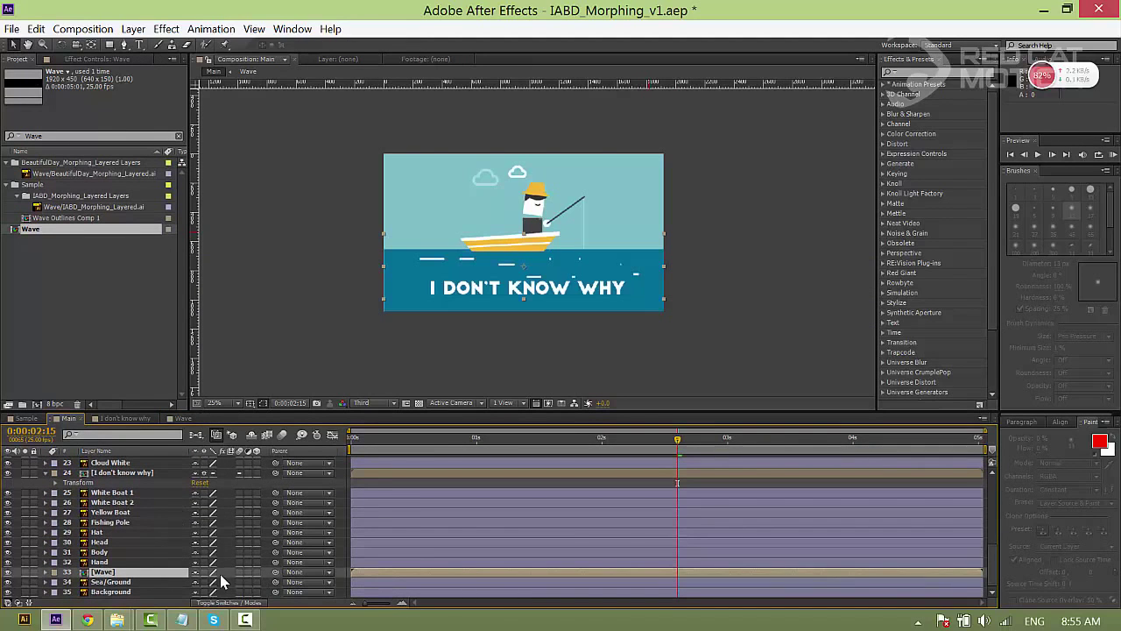
pyautogui.click(138, 574)
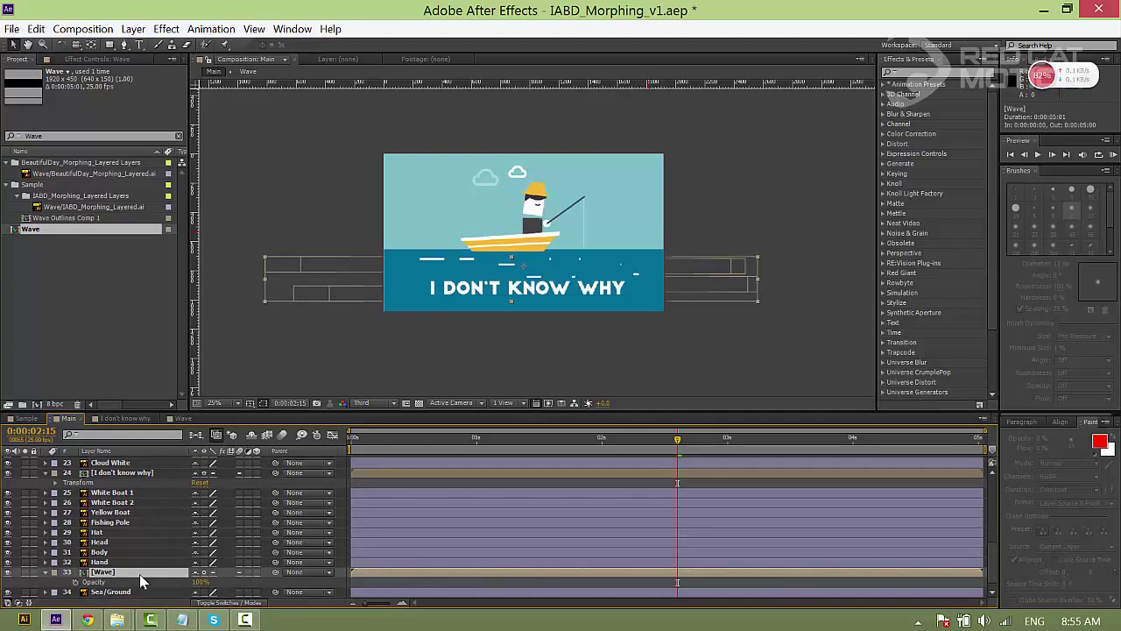
pyautogui.press('t')
pyautogui.click(200, 573)
pyautogui.write('50')
pyautogui.press('Return')
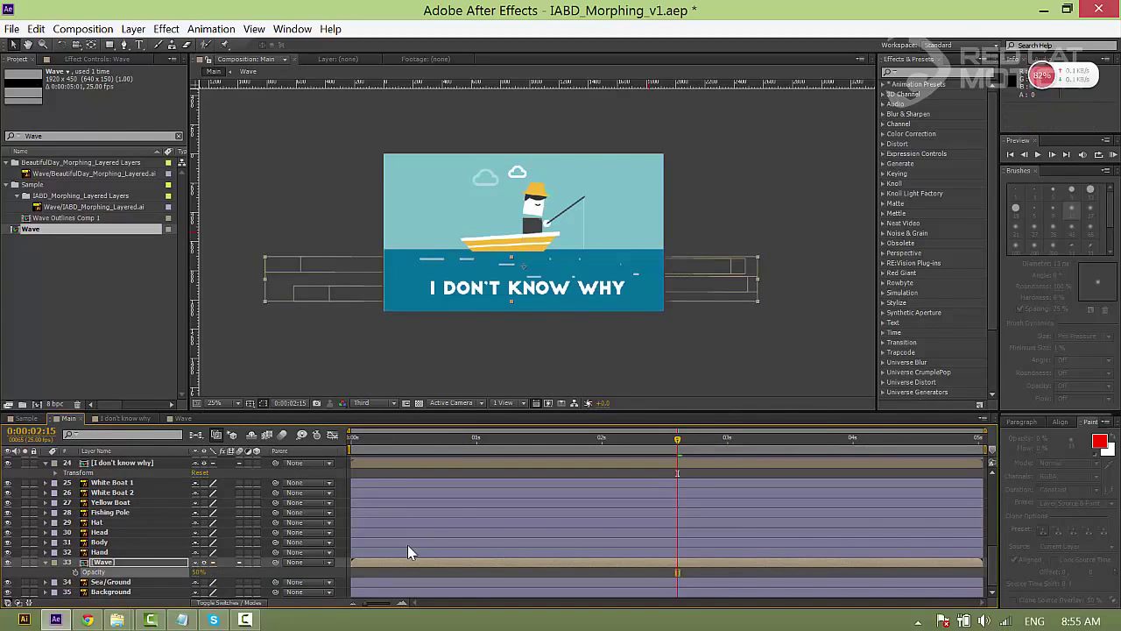
pyautogui.write('30')
pyautogui.press('Return')
# - Hide the Wave layer in the Main composition
pyautogui.click(108, 565)
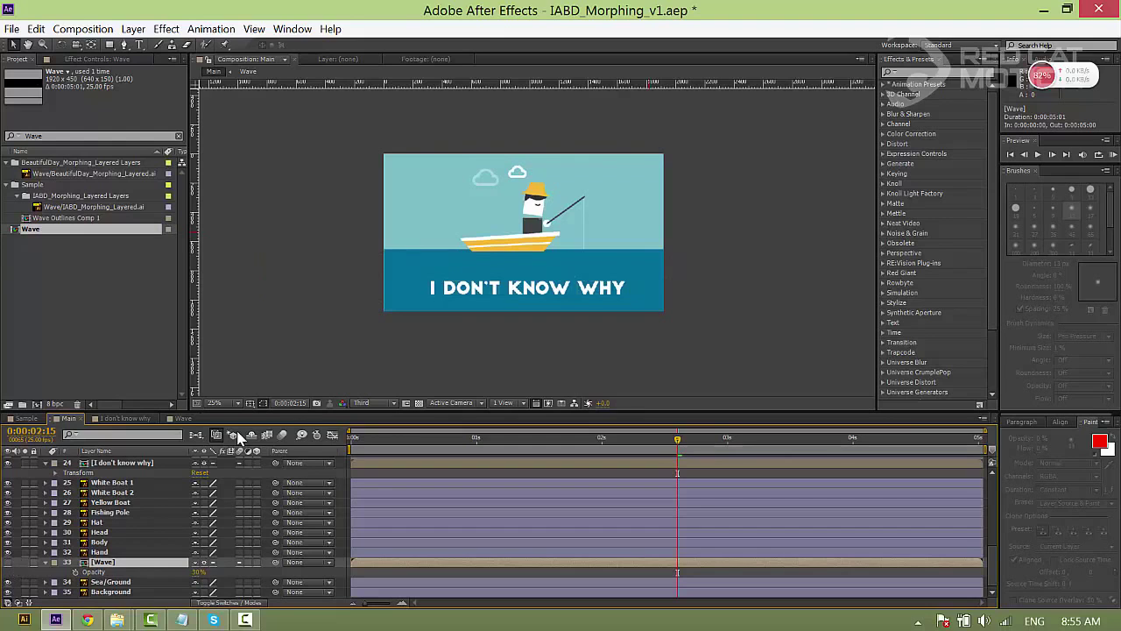
pyautogui.press('h')
pyautogui.moveTo(491, 295); pyautogui.dragTo(427, 311)
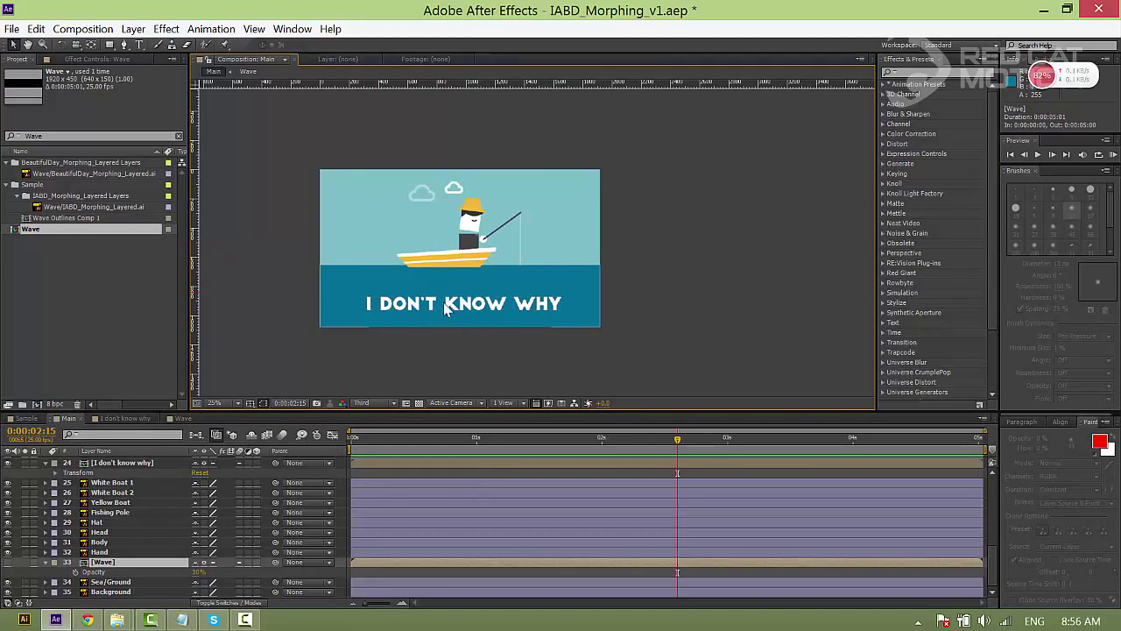
# - Keyframe the Position of Cloud Dull and Cloud White at the first frame, and move both 176 px left at 0:00:05:00
pyautogui.scroll(2, 141, 505)
pyautogui.click(110, 494)
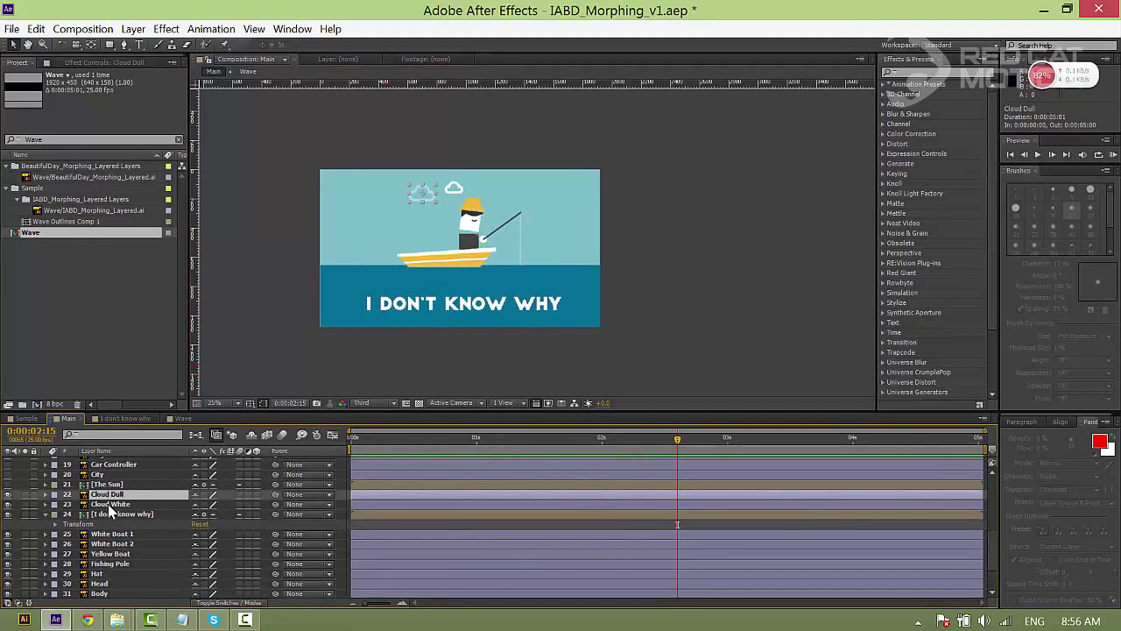
pyautogui.keyDown('shift'); pyautogui.click(109, 503); pyautogui.keyUp('shift')
pyautogui.press('Home')
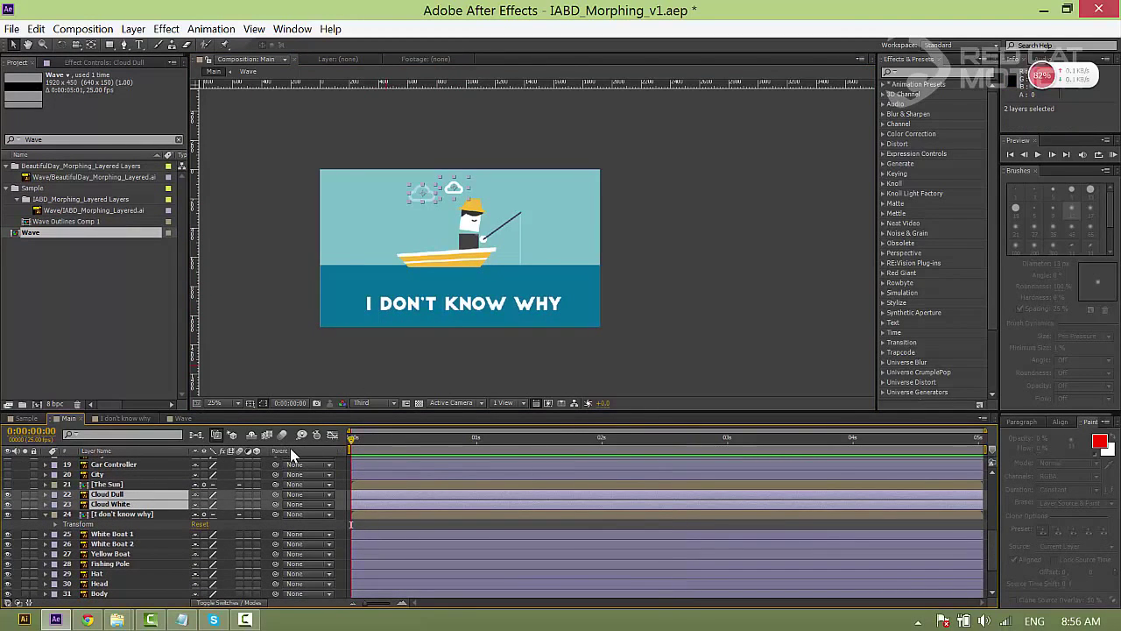
pyautogui.press('p')
pyautogui.hotkey('alt', 'shift', 'p')
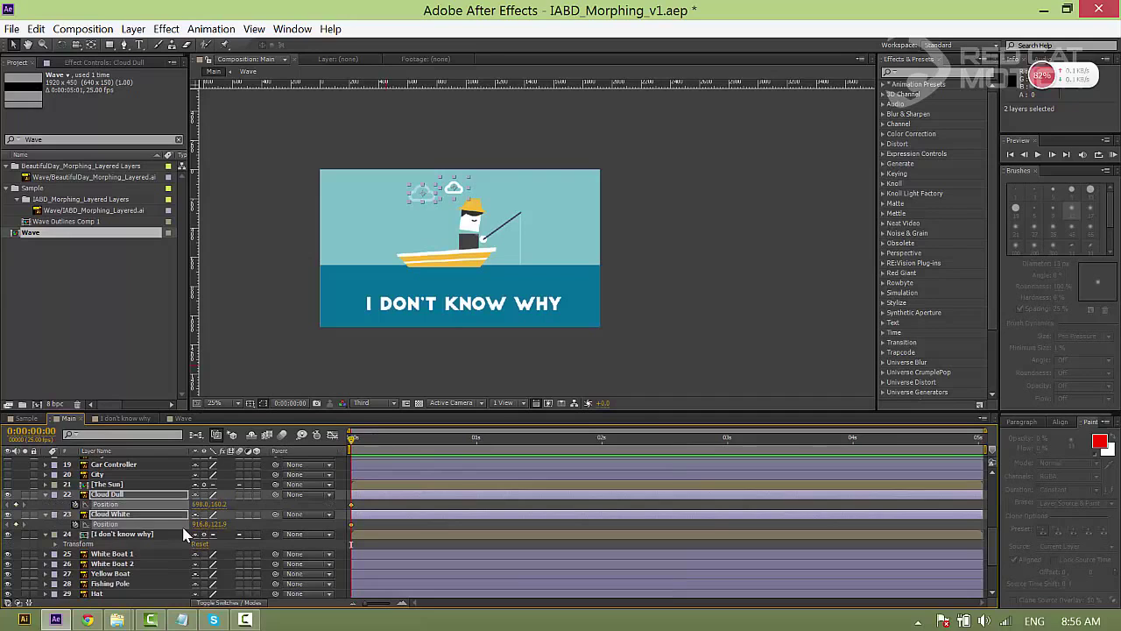
pyautogui.moveTo(379, 442); pyautogui.dragTo(995, 470)
pyautogui.moveTo(439, 197); pyautogui.dragTo(401, 197)
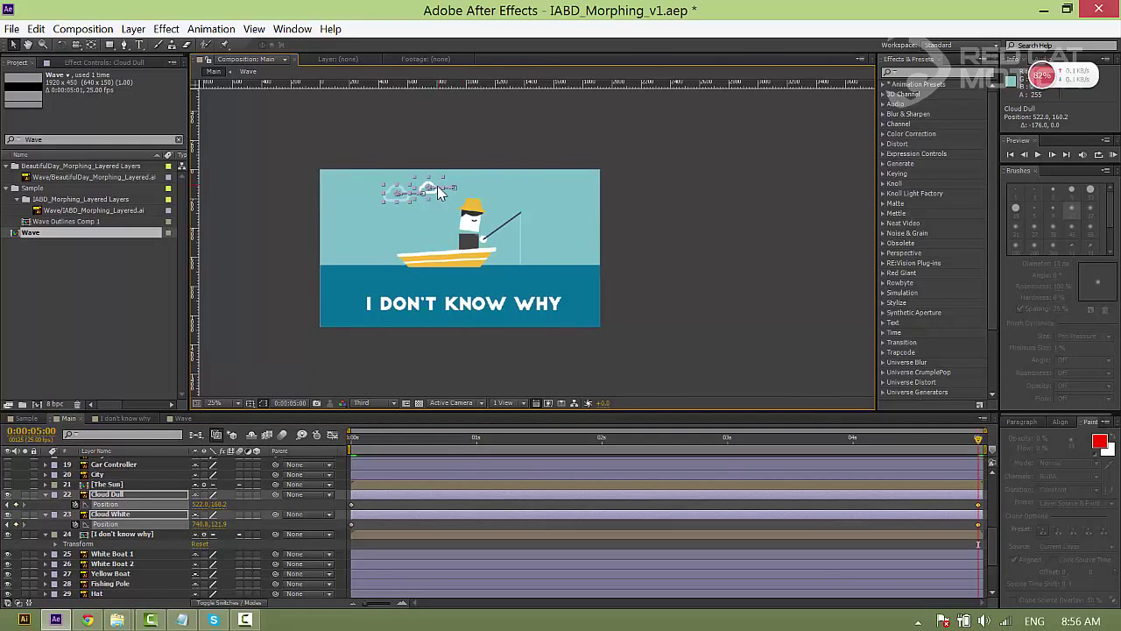
# - Move Cloud White's starting Position keyframe right along its motion path to 1061.8, 121.9, and return to the first frame
pyautogui.scroll(2, 442, 193)
pyautogui.scroll(2, 478, 241)
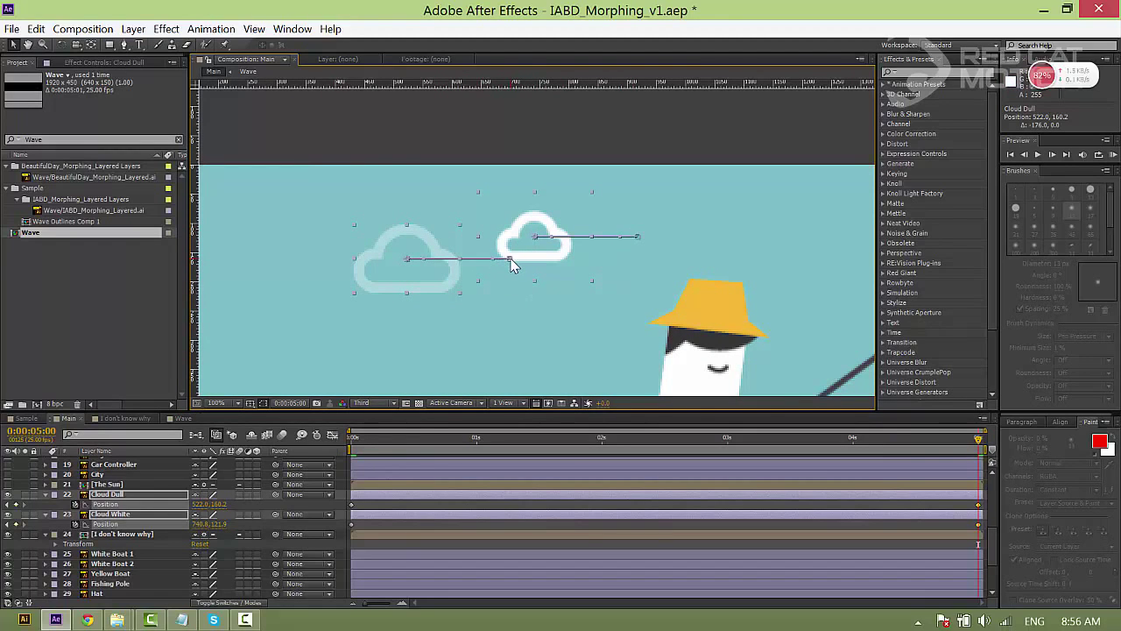
pyautogui.click(638, 238)
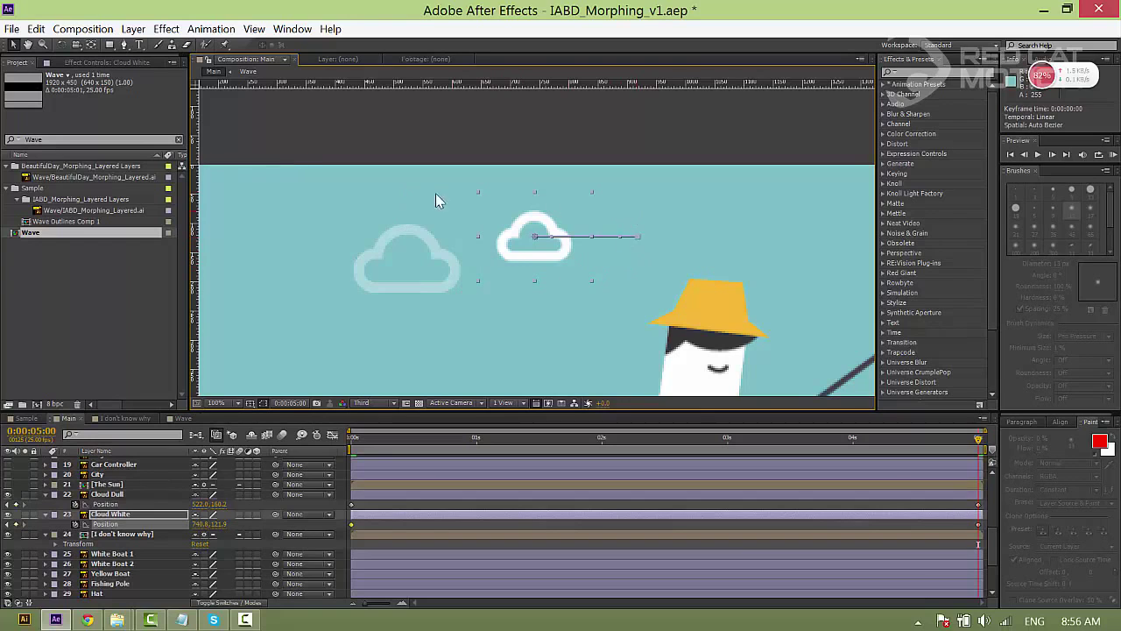
pyautogui.moveTo(639, 237); pyautogui.dragTo(724, 237)
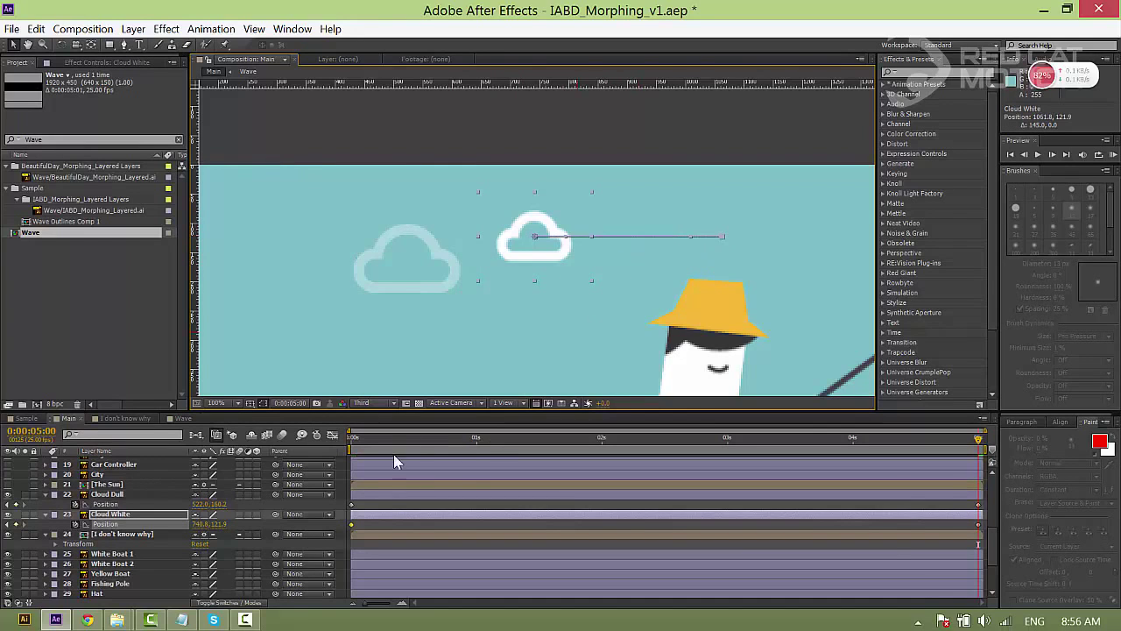
pyautogui.moveTo(475, 445); pyautogui.dragTo(352, 445)
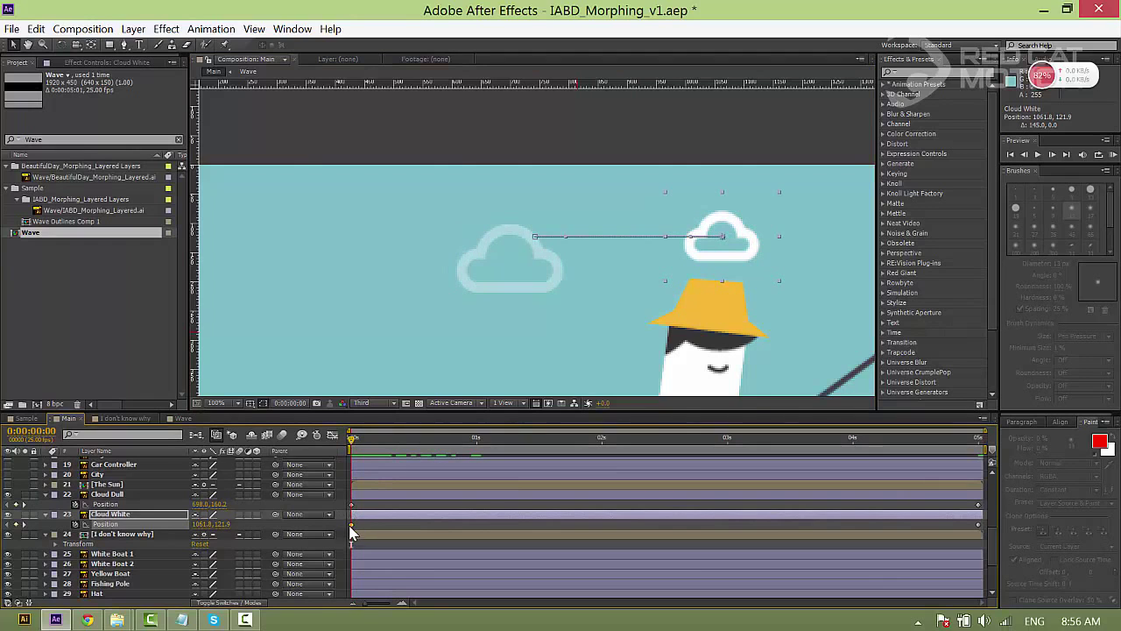
# - Lengthen Cloud Dull's motion path by moving its ending keyframe slightly left and its starting keyframe to 784, 160.2
pyautogui.click(514, 259)
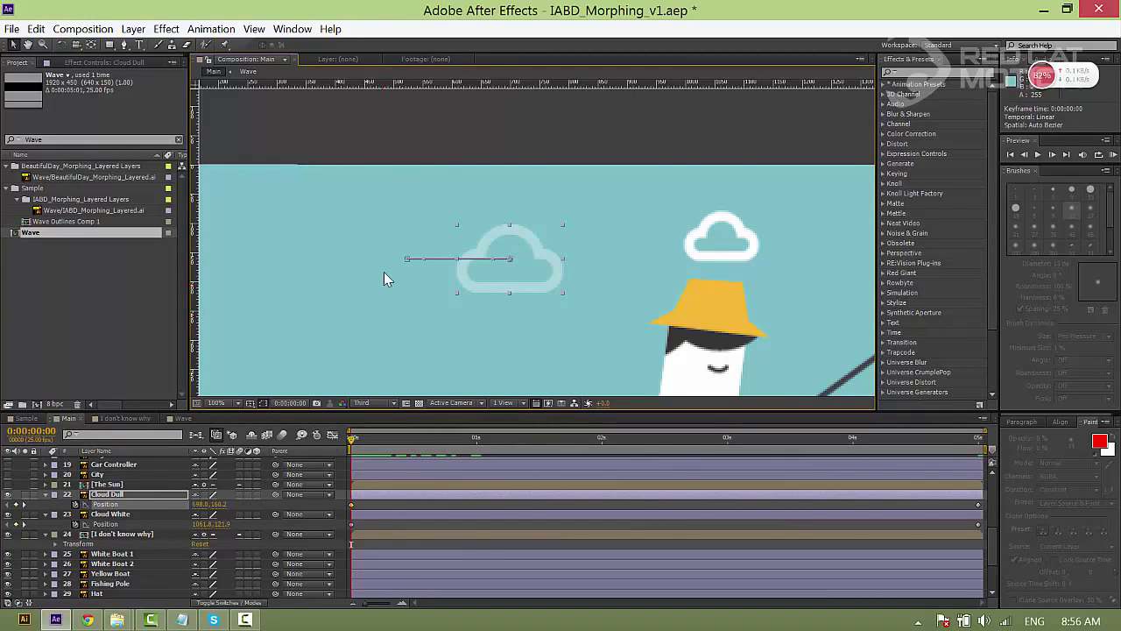
pyautogui.moveTo(409, 259); pyautogui.dragTo(384, 260)
pyautogui.moveTo(557, 256); pyautogui.dragTo(606, 256)
pyautogui.scroll(-1, 574, 256)
pyautogui.moveTo(525, 256); pyautogui.dragTo(462, 249)
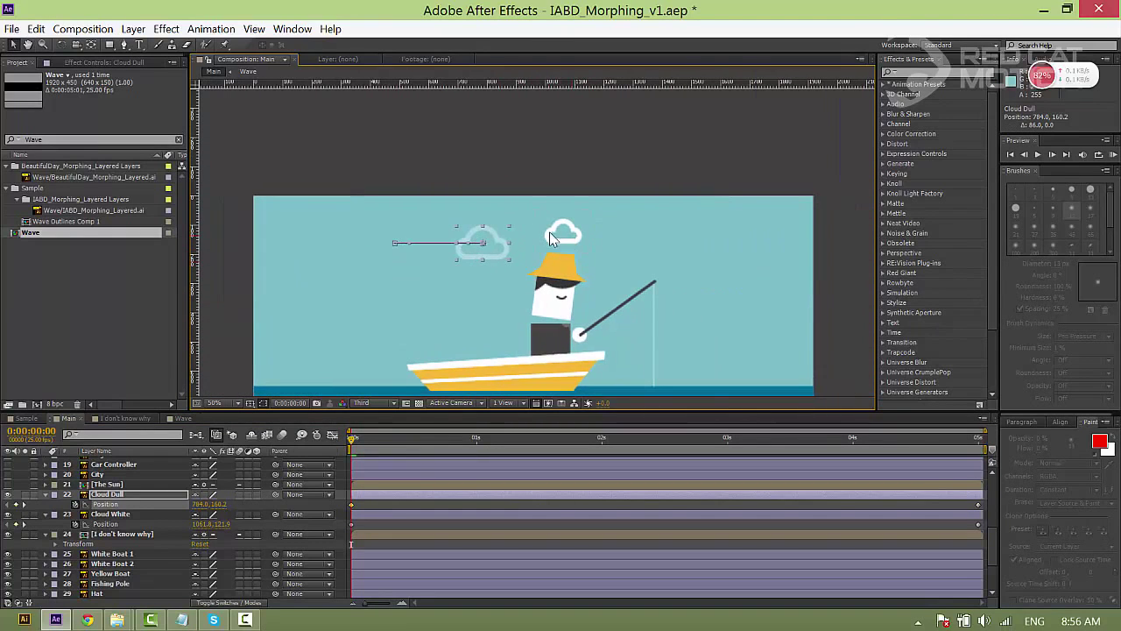
# - Move Cloud White's starting Position keyframe right across the sky to 1585.8, 121.9
pyautogui.click(554, 236)
pyautogui.scroll(-1, 689, 236)
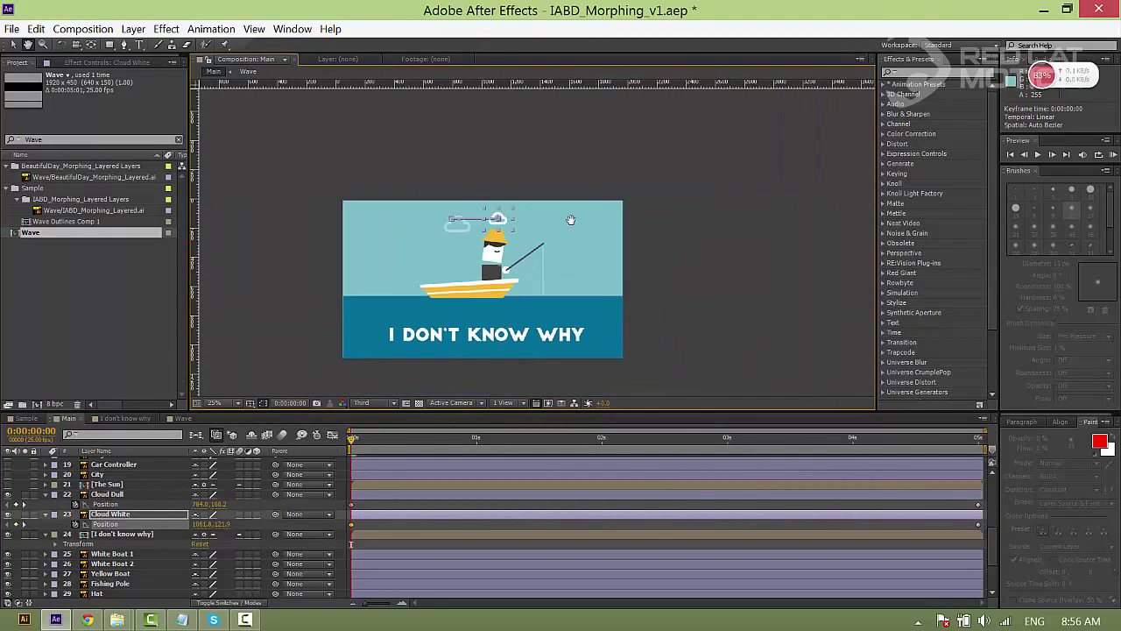
pyautogui.click(385, 493)
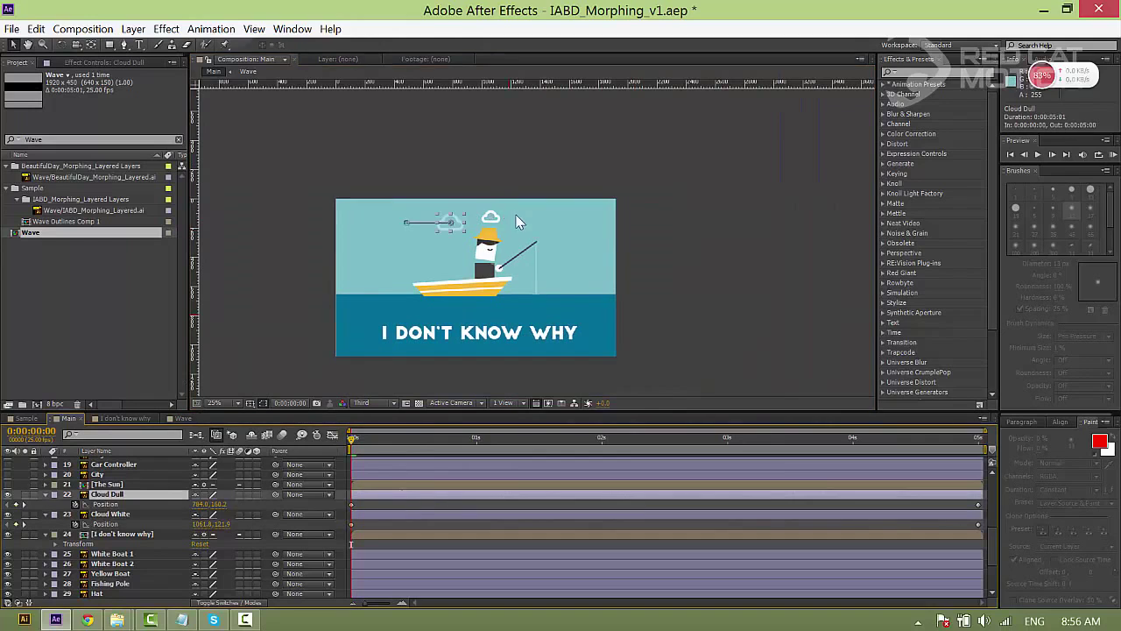
pyautogui.click(494, 223)
pyautogui.moveTo(493, 224); pyautogui.dragTo(569, 223)
pyautogui.click(449, 222)
pyautogui.click(369, 515)
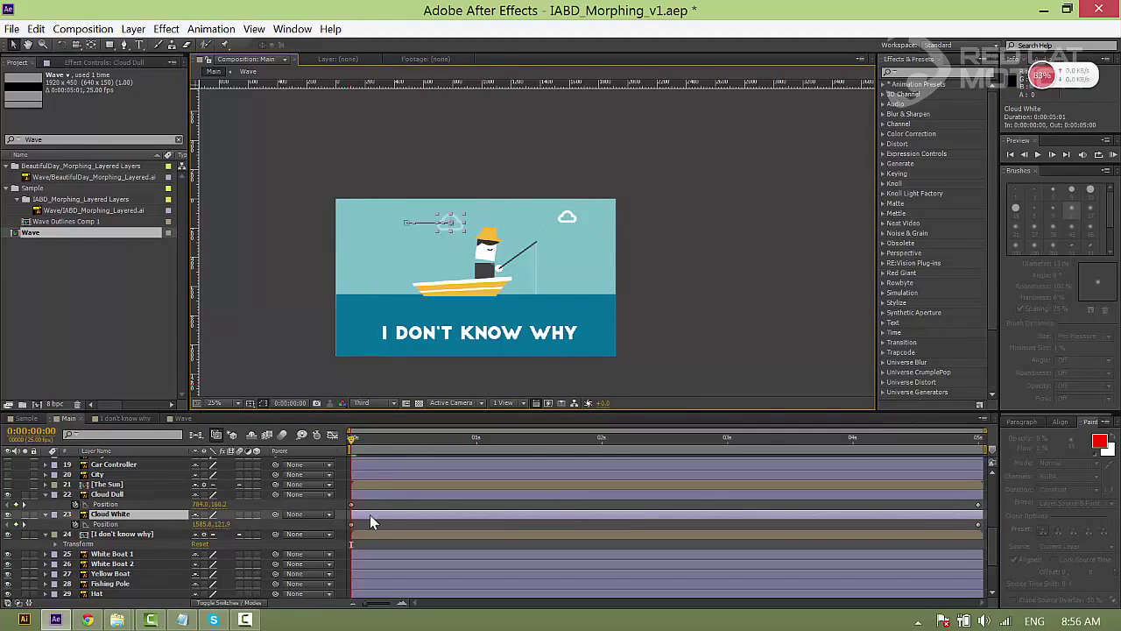
pyautogui.scroll(1, 388, 224)
pyautogui.moveTo(388, 224); pyautogui.dragTo(444, 261)
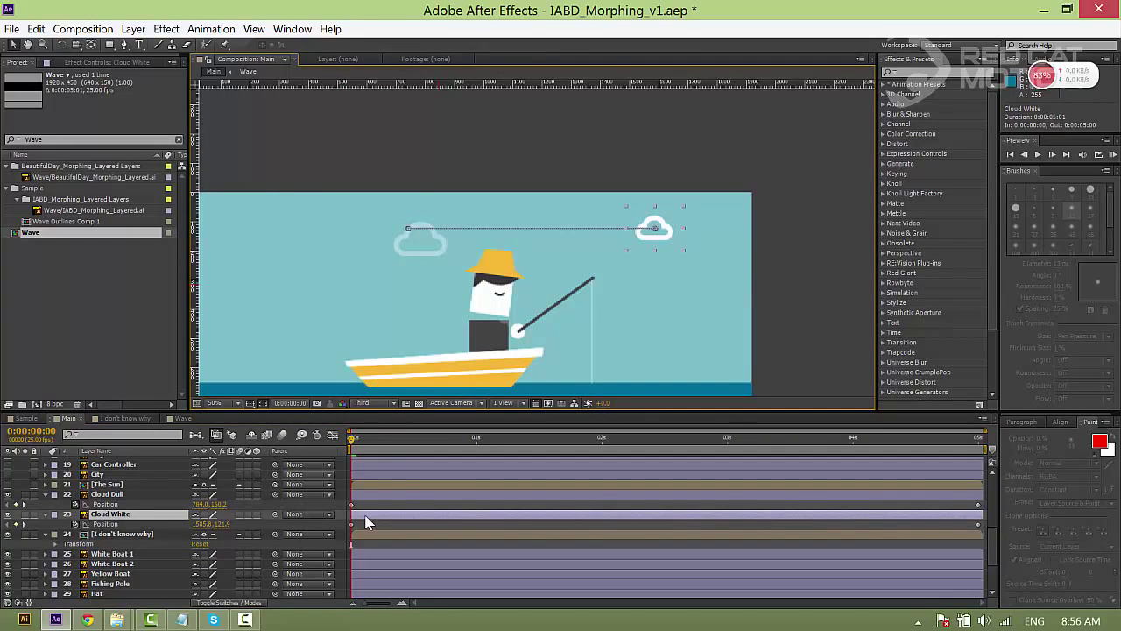
# - Shift Cloud Dull's motion path right, placing its ending keyframe at 595, 160.2 and its starting keyframe at 906, 160.2
pyautogui.click(974, 436)
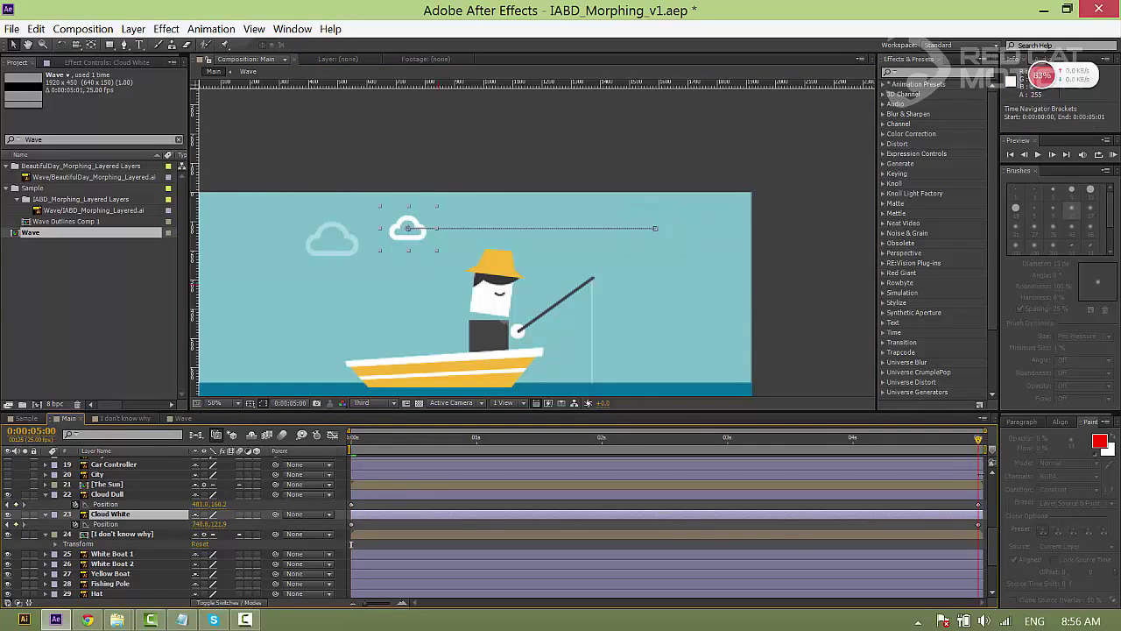
pyautogui.click(978, 496)
pyautogui.moveTo(340, 248); pyautogui.dragTo(432, 251)
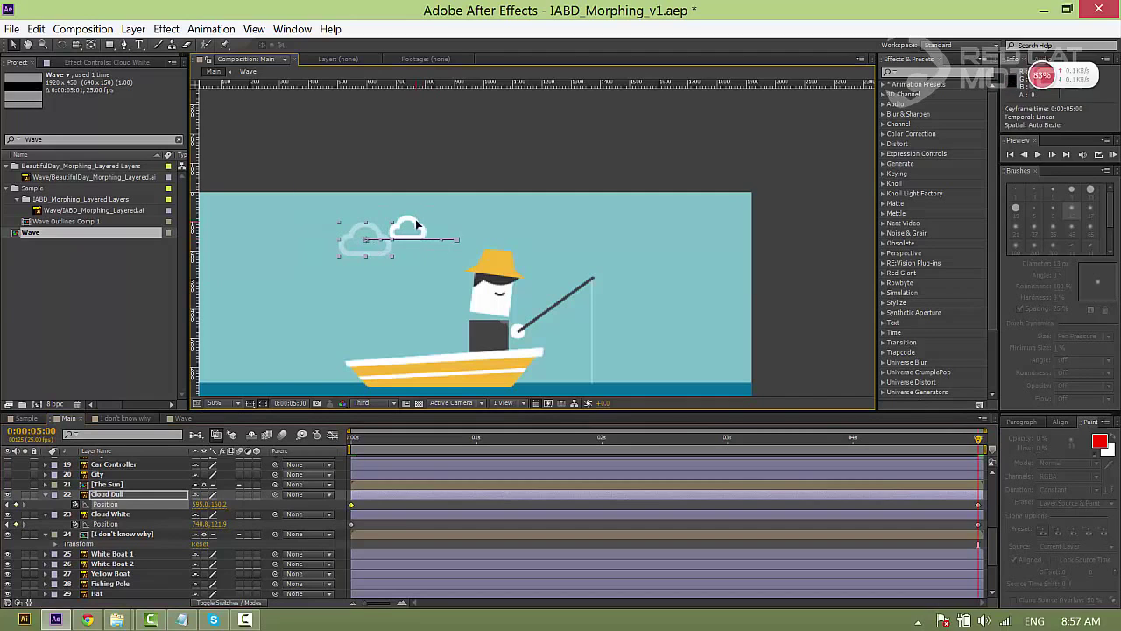
# - Return to the first frame and move Cloud White's starting Position keyframe left to 1263.8, 121.9
pyautogui.click(376, 515)
pyautogui.click(361, 436)
pyautogui.press('Home')
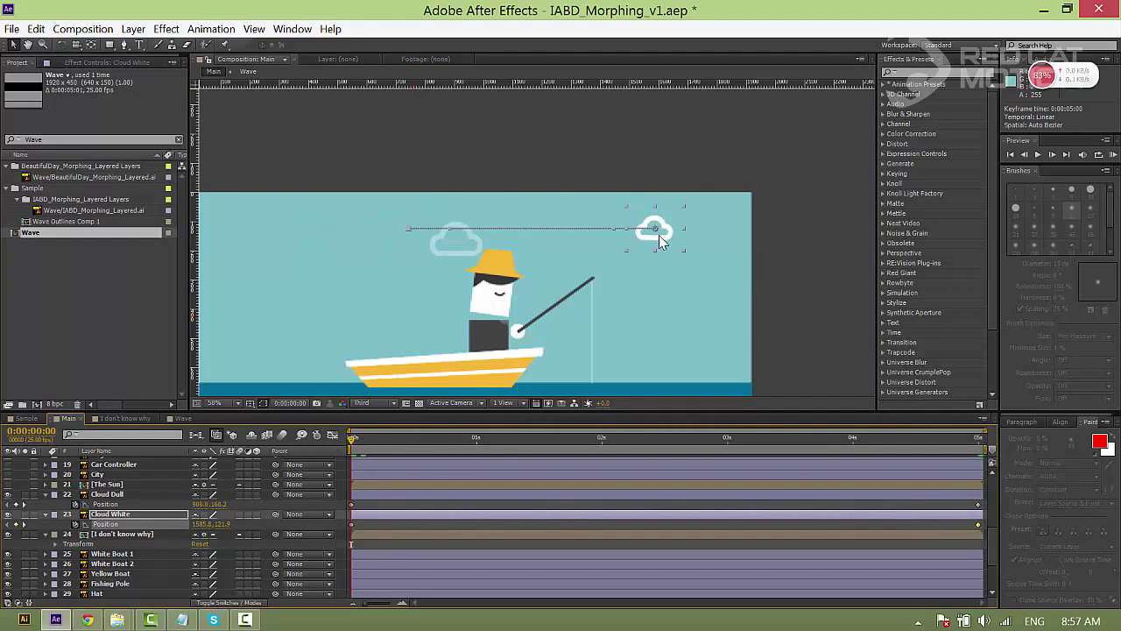
pyautogui.moveTo(659, 235); pyautogui.dragTo(572, 238)
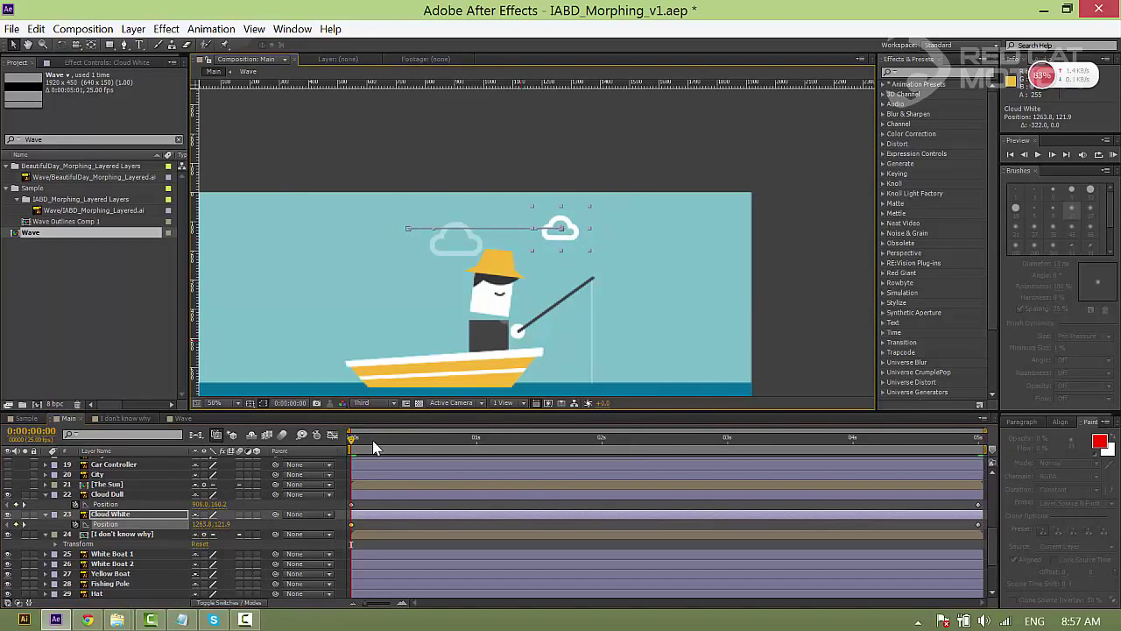
# - Preview the Main composition from the first frame to check the drift of both clouds
pyautogui.press('h')
pyautogui.moveTo(426, 300); pyautogui.dragTo(519, 205)
pyautogui.scroll(-1, 526, 220)
pyautogui.press('v')
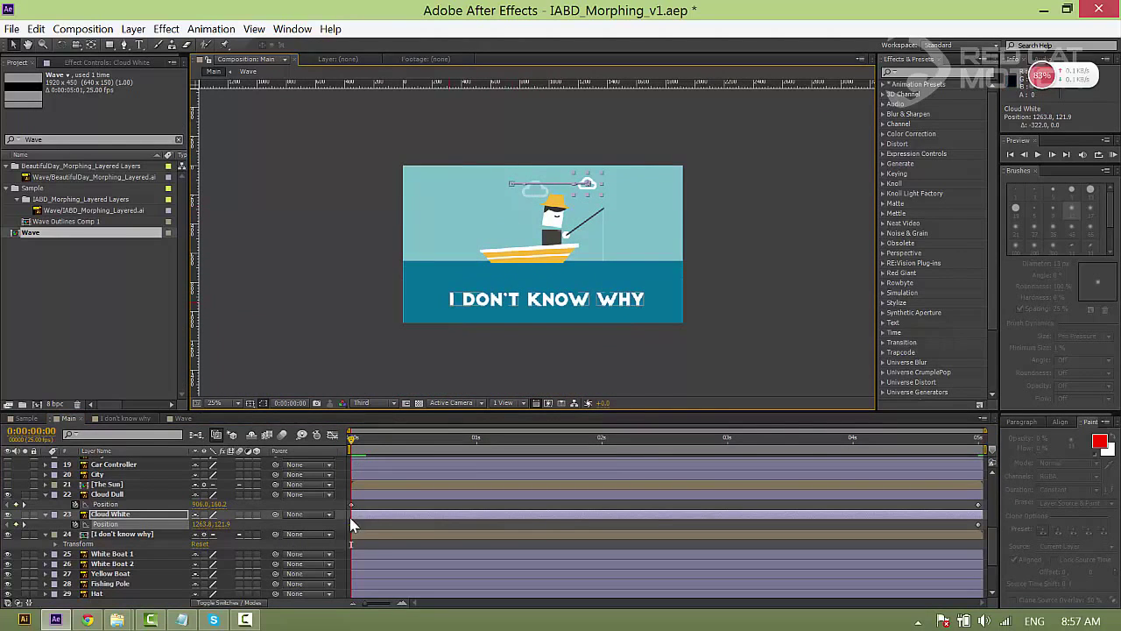
pyautogui.click(349, 517)
pyautogui.press('KP_0')
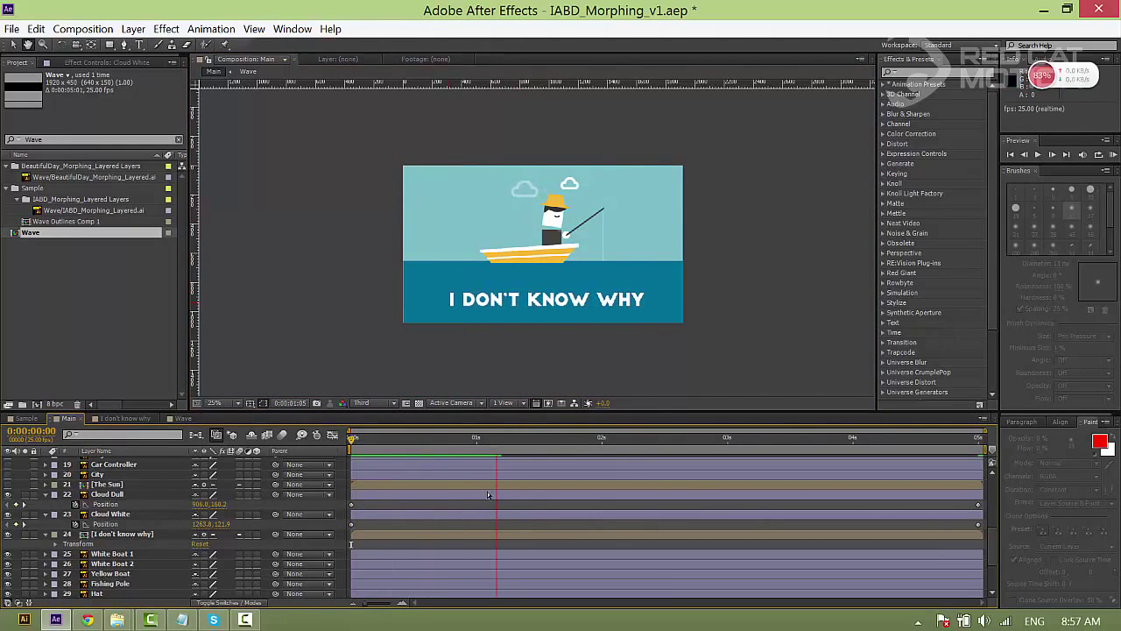
# - At 0:00:05:00, shorten both clouds' motion paths by moving the starting keyframes to 834, 160.2 for Cloud Dull and 1039.8, 121.9 for Cloud White
pyautogui.click(979, 448)
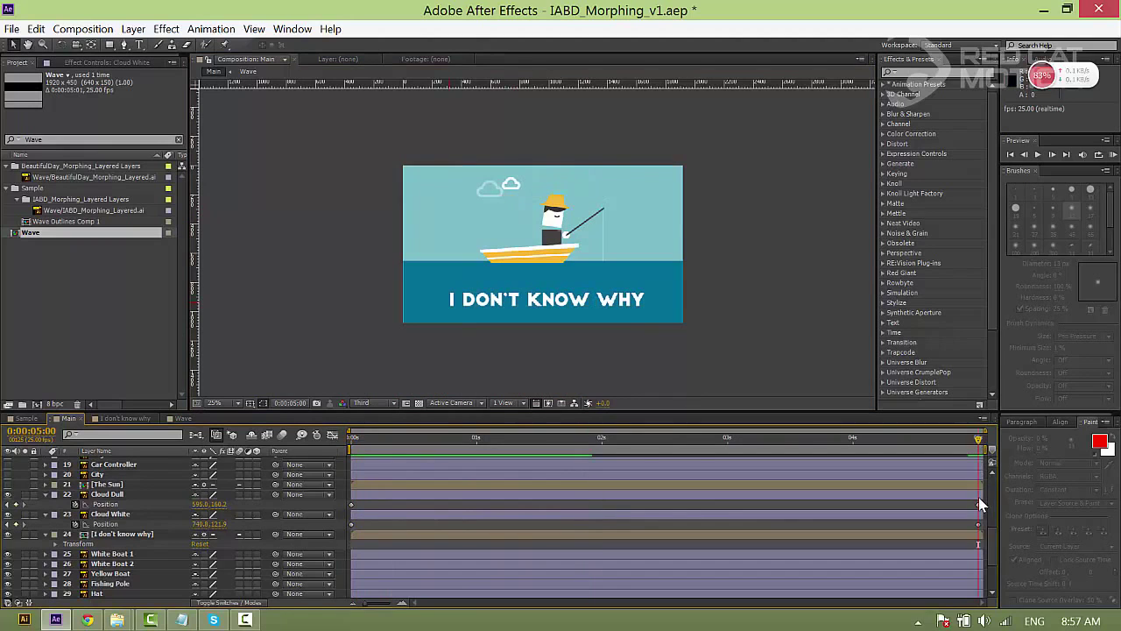
pyautogui.click(979, 496)
pyautogui.click(517, 187)
pyautogui.scroll(2, 516, 188)
pyautogui.moveTo(502, 168); pyautogui.dragTo(475, 222)
pyautogui.click(471, 216)
pyautogui.moveTo(609, 212); pyautogui.dragTo(573, 212)
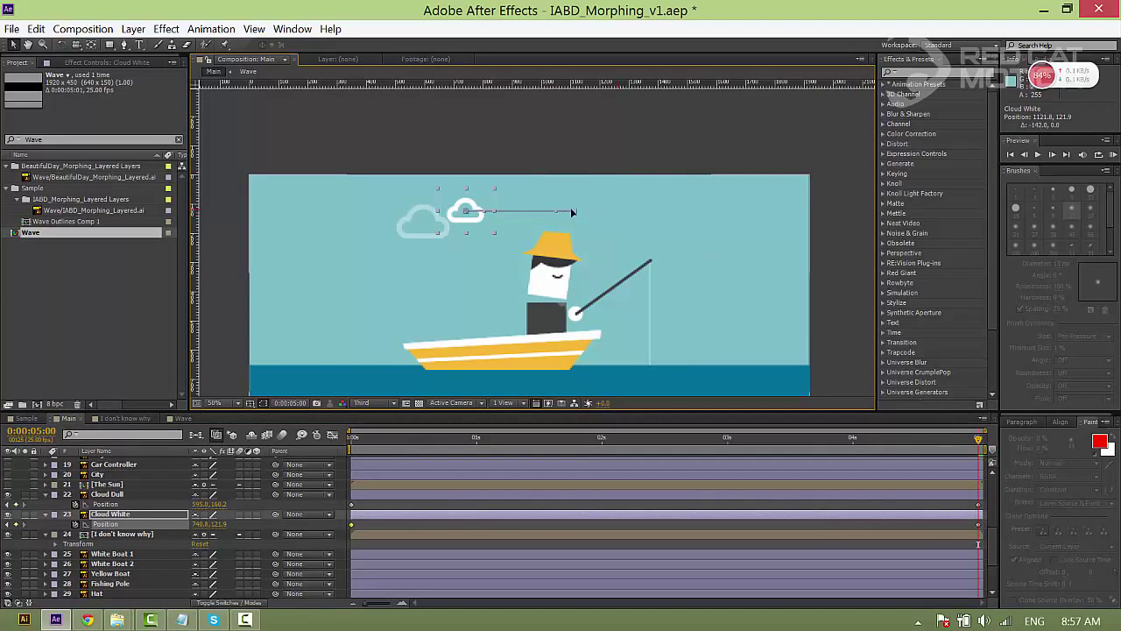
# - Back at the first frame, shift Cloud White's motion path right, with its start at 1391.8, 121.9 and its end at 1124.8, 121.9
pyautogui.click(359, 442)
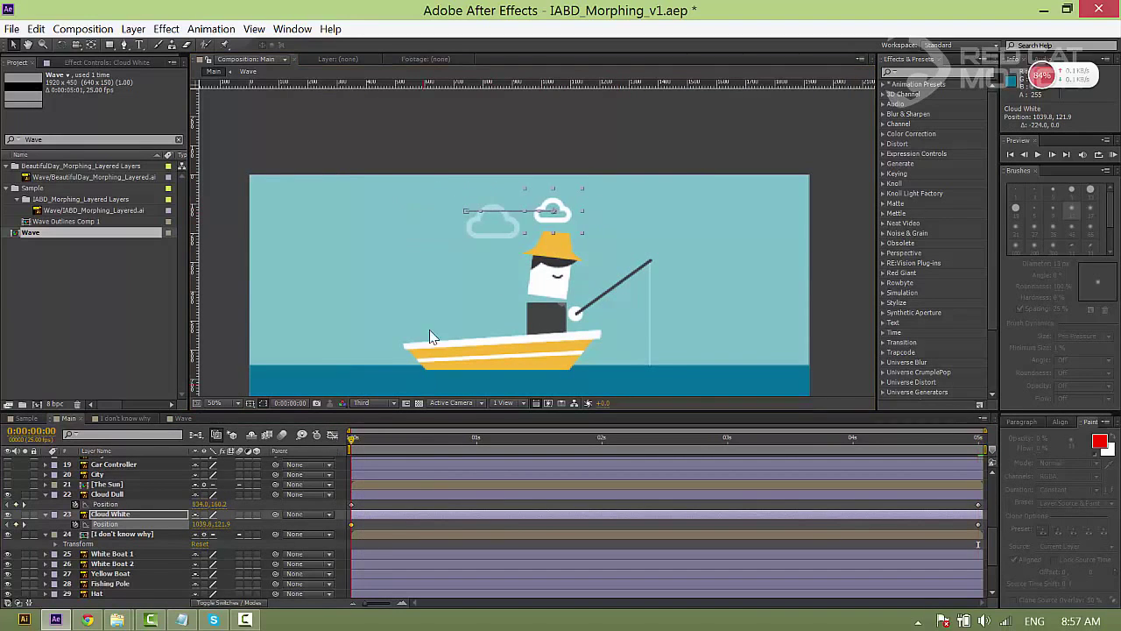
pyautogui.moveTo(578, 219); pyautogui.dragTo(681, 212)
pyautogui.moveTo(474, 212); pyautogui.dragTo(578, 212)
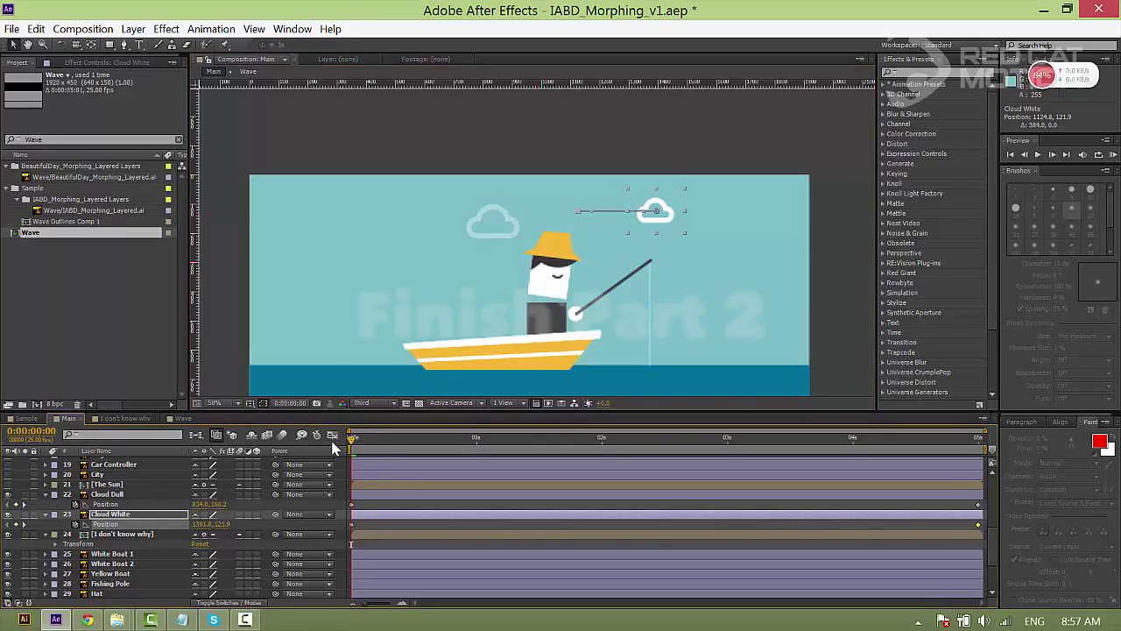